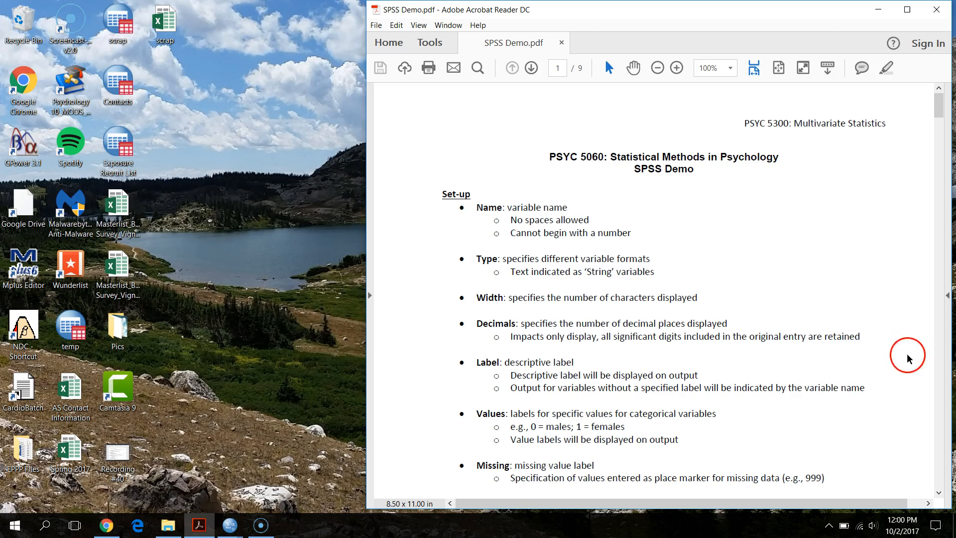
pyautogui.click(907, 10)
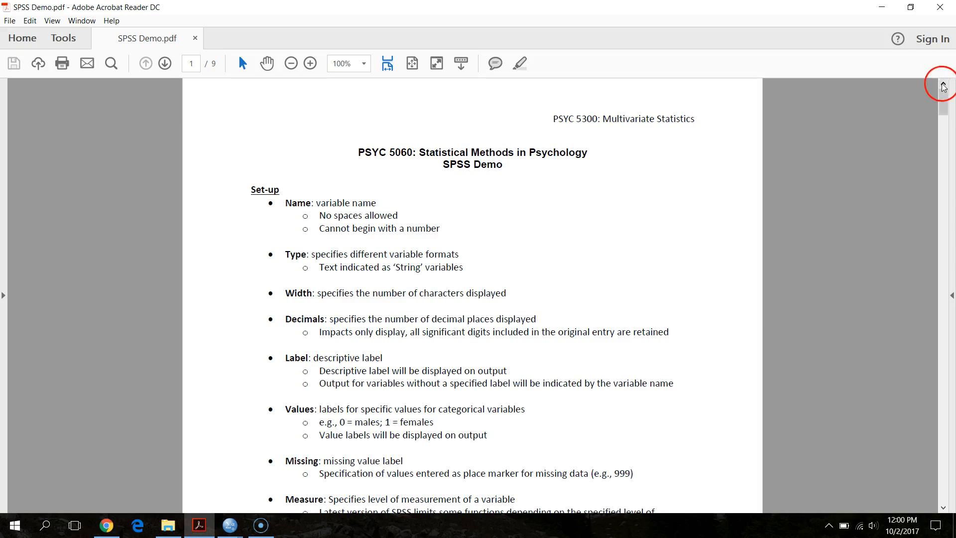
pyautogui.click(910, 7)
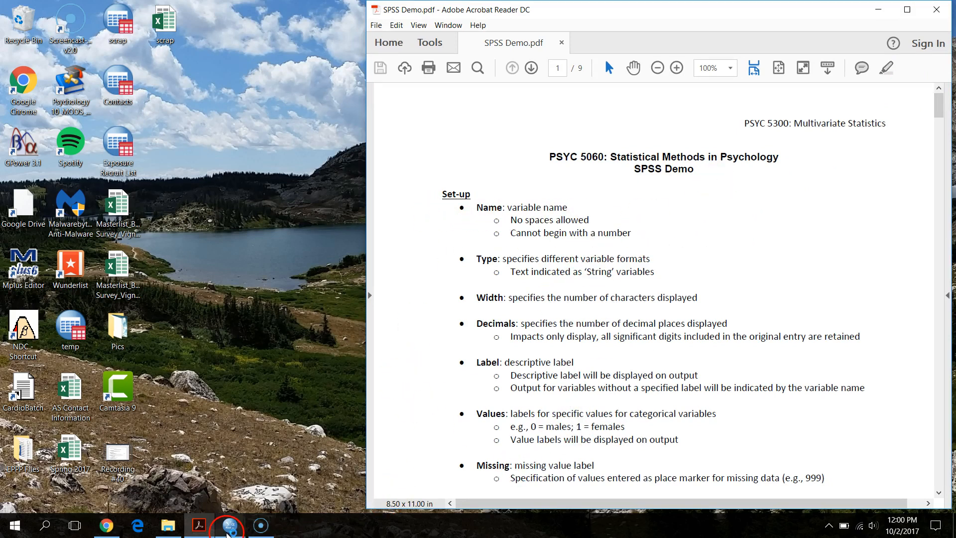
# - Switch to SPSS, view the SPSS Demo 1.sav and SPSS Demo 2.sav data sets, and leave only SPSS Demo 1 in front
pyautogui.moveTo(230, 534)
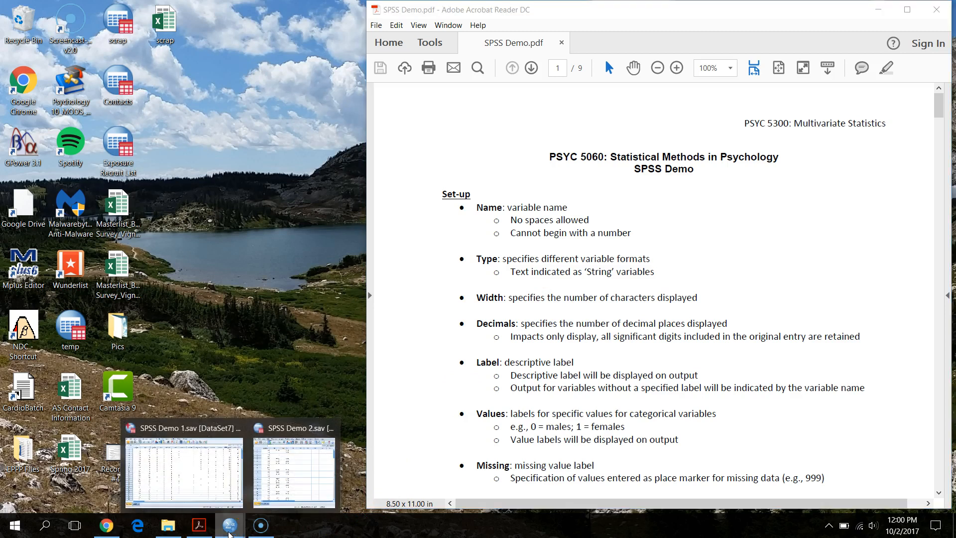
pyautogui.click(194, 427)
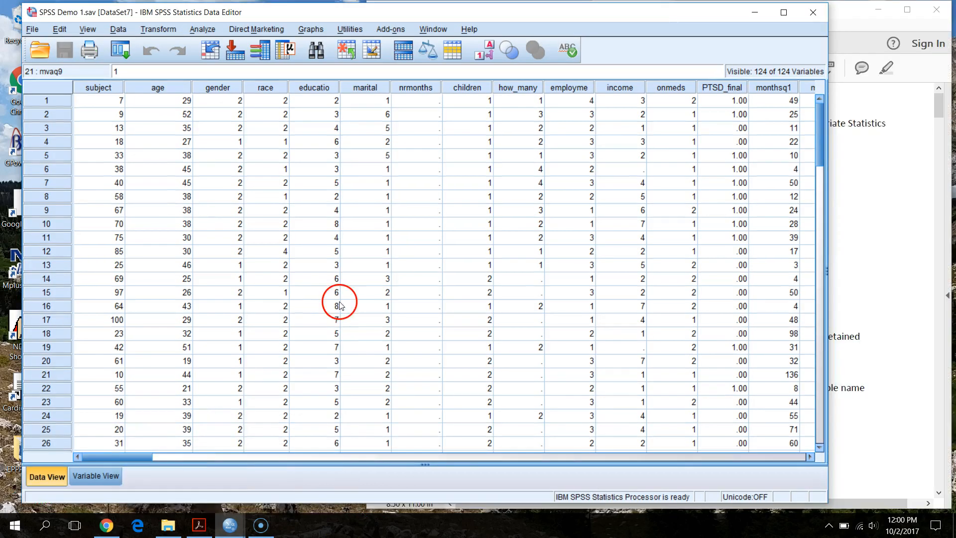
pyautogui.moveTo(231, 533)
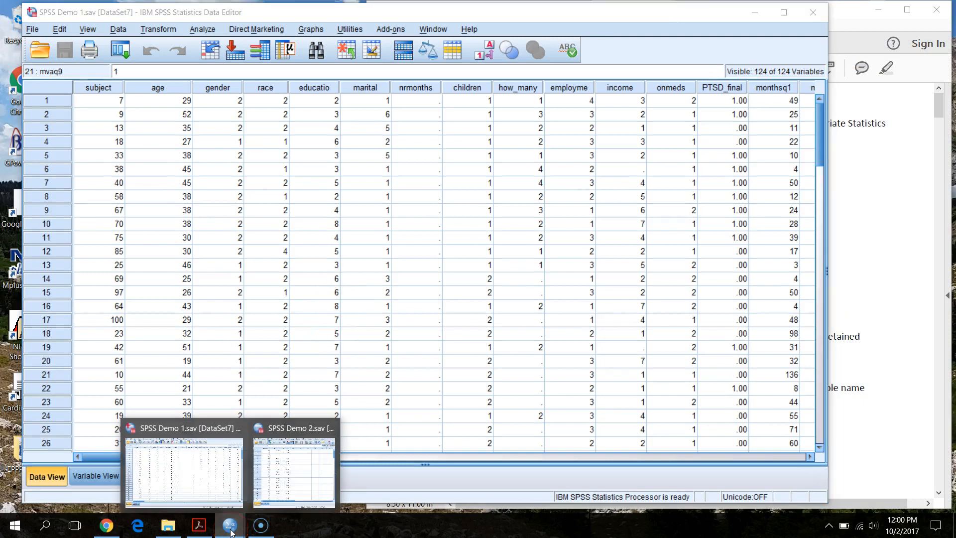
pyautogui.click(301, 430)
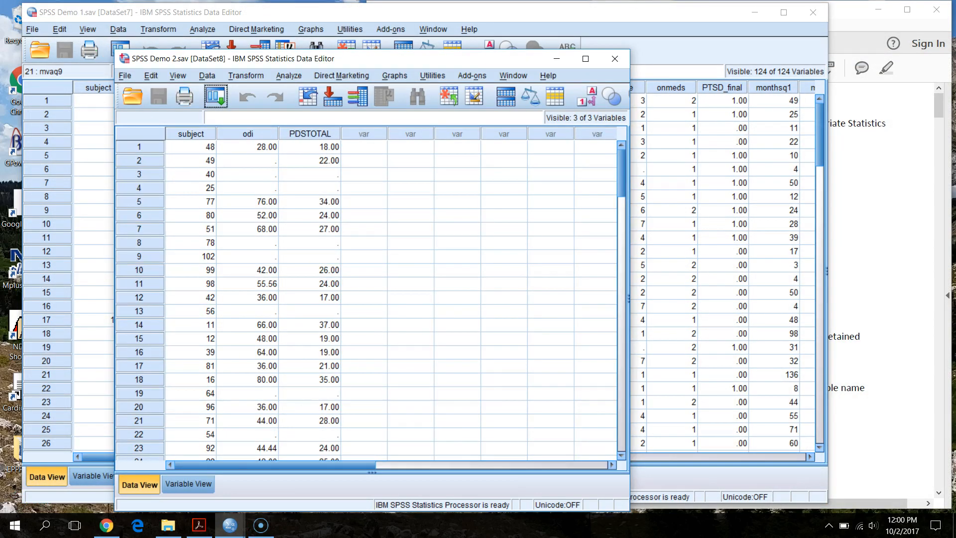
pyautogui.click(189, 12)
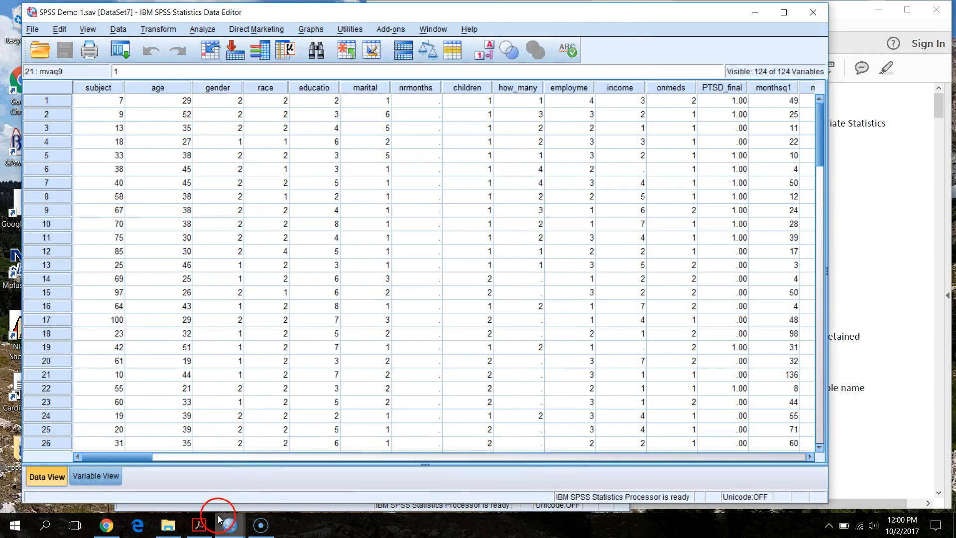
pyautogui.moveTo(227, 522)
pyautogui.click(295, 431)
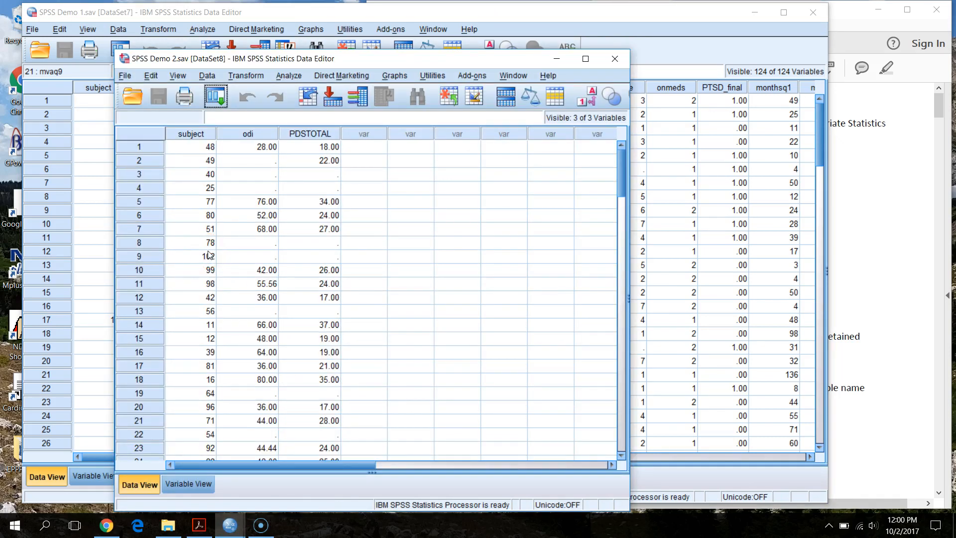
pyautogui.click(552, 61)
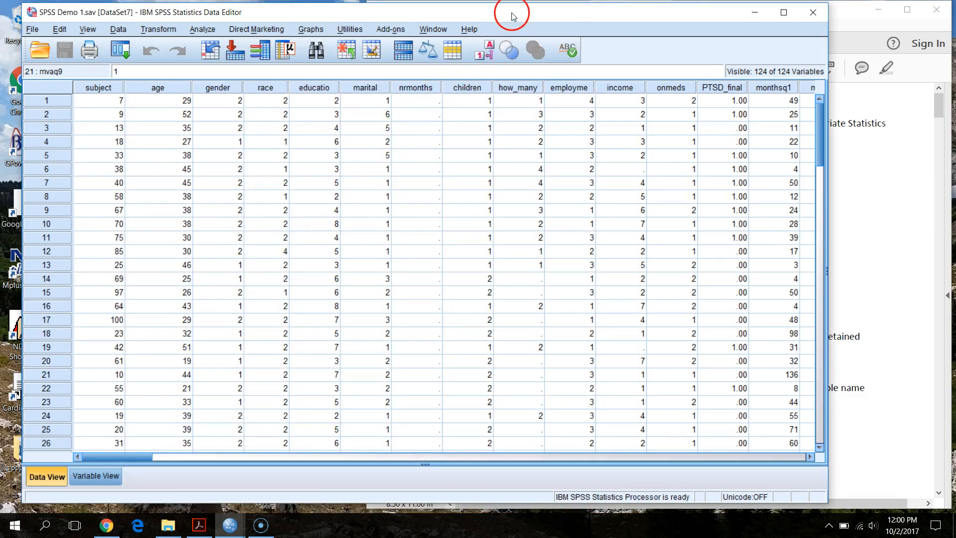
pyautogui.moveTo(512, 19); pyautogui.dragTo(495, 18)
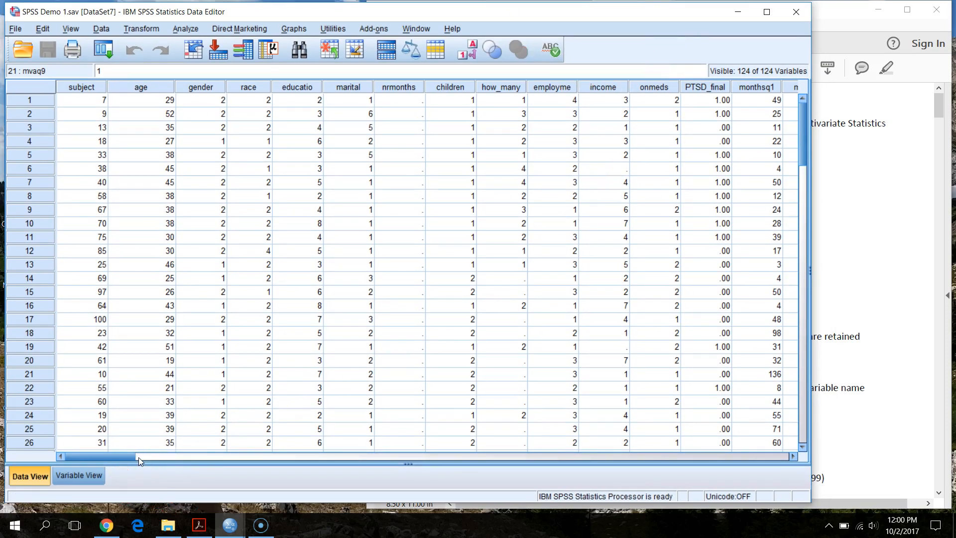
# - Examine the case rows and variable columns in the data grid, including the text entries in mvaq9
pyautogui.click(123, 460)
pyautogui.moveTo(49, 100); pyautogui.dragTo(17, 425)
pyautogui.click(97, 319)
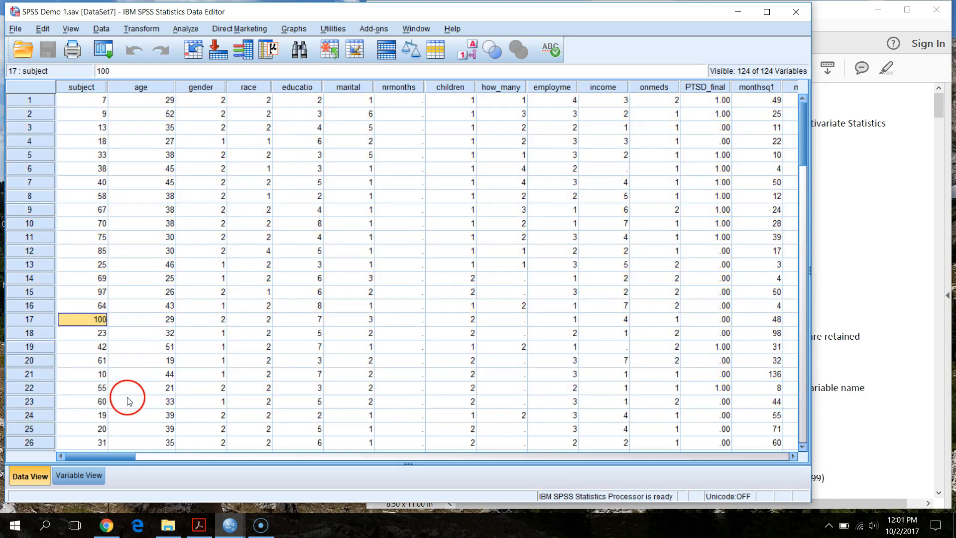
pyautogui.moveTo(111, 453); pyautogui.dragTo(201, 462)
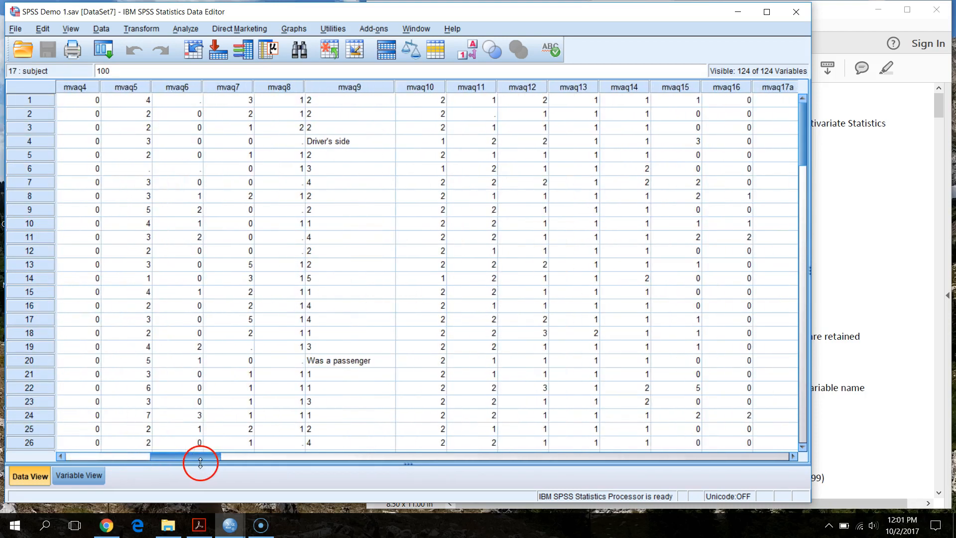
pyautogui.click(318, 361)
pyautogui.click(329, 142)
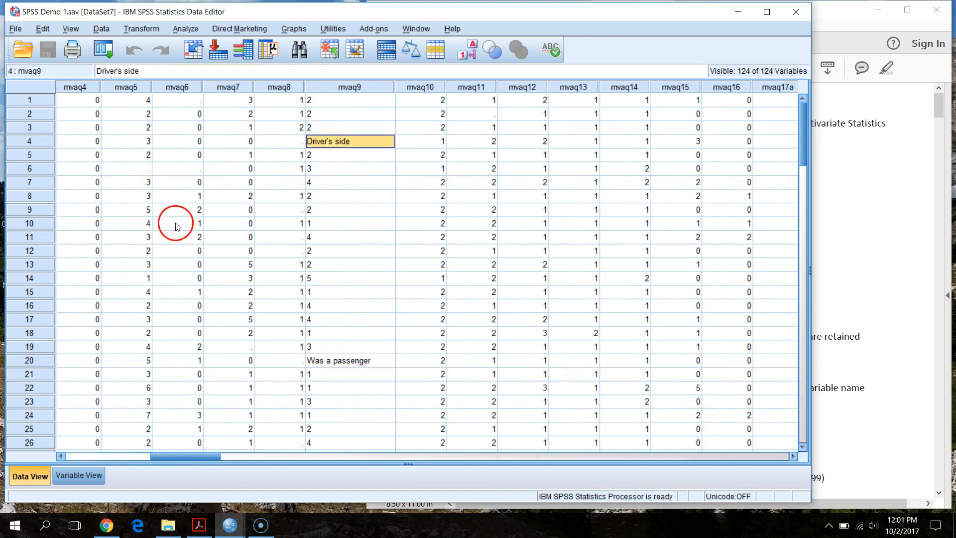
pyautogui.moveTo(192, 453); pyautogui.dragTo(102, 450)
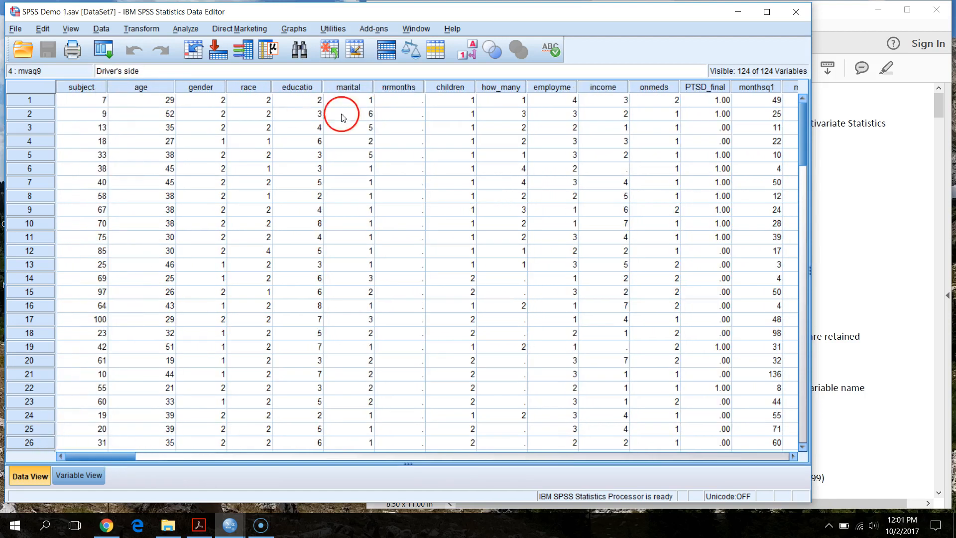
# - Display the variable definitions of SPSS Demo 1.sav, starting from the first variable
pyautogui.click(854, 30)
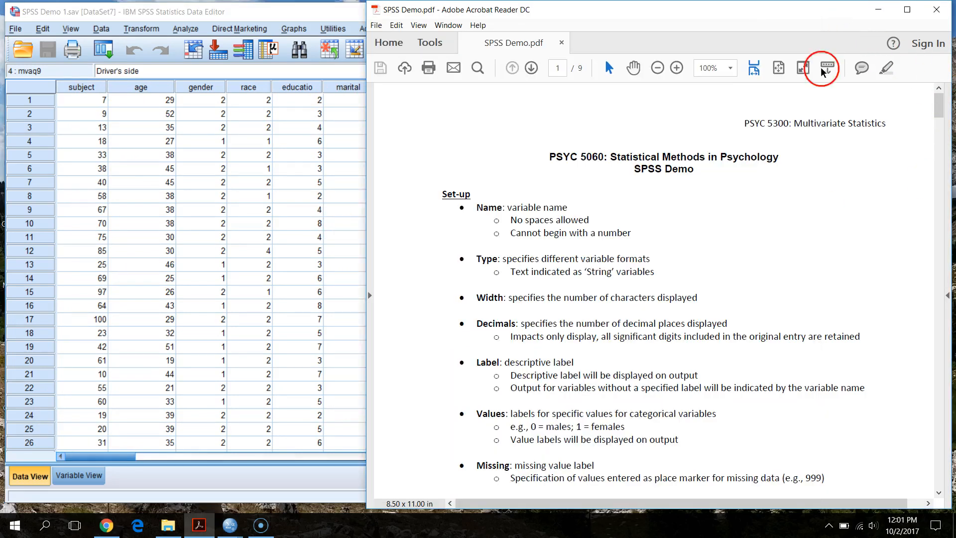
pyautogui.click(322, 13)
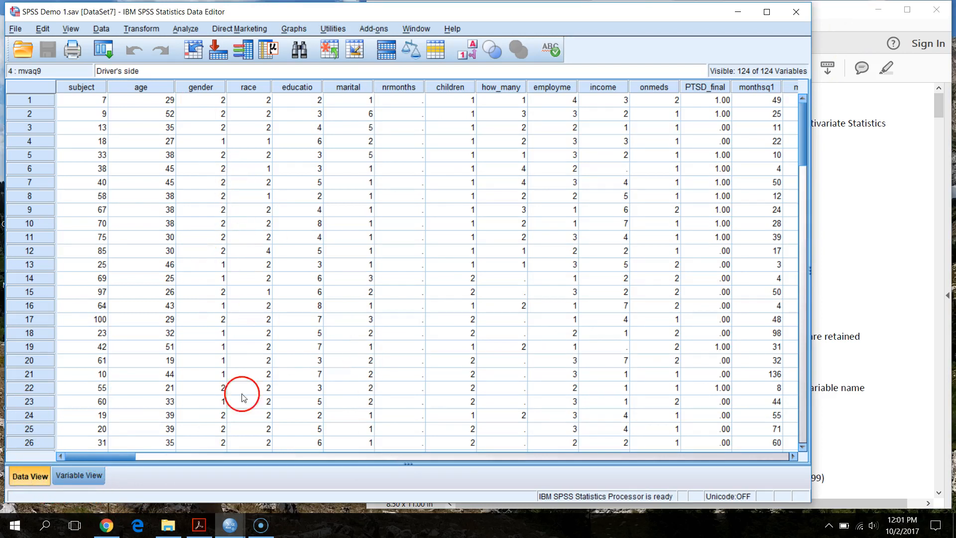
pyautogui.click(95, 476)
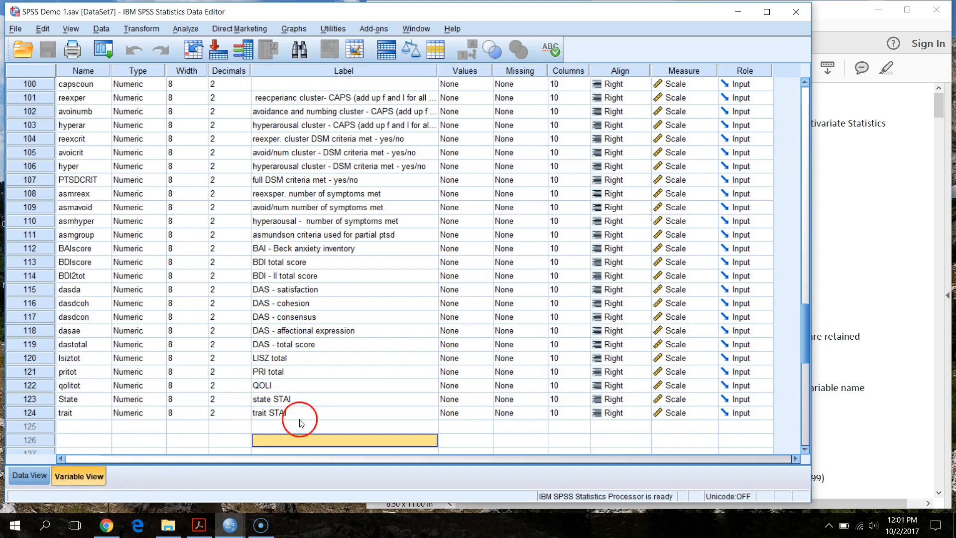
pyautogui.moveTo(804, 344); pyautogui.dragTo(799, 110)
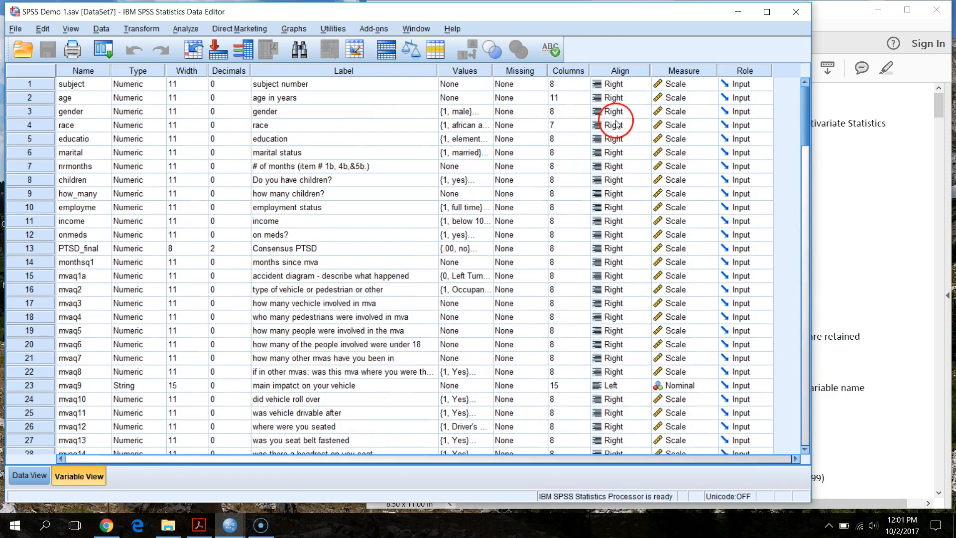
# - Switch to SPSS Demo.pdf in Acrobat Reader and review the Set-up section on variable properties
pyautogui.click(843, 26)
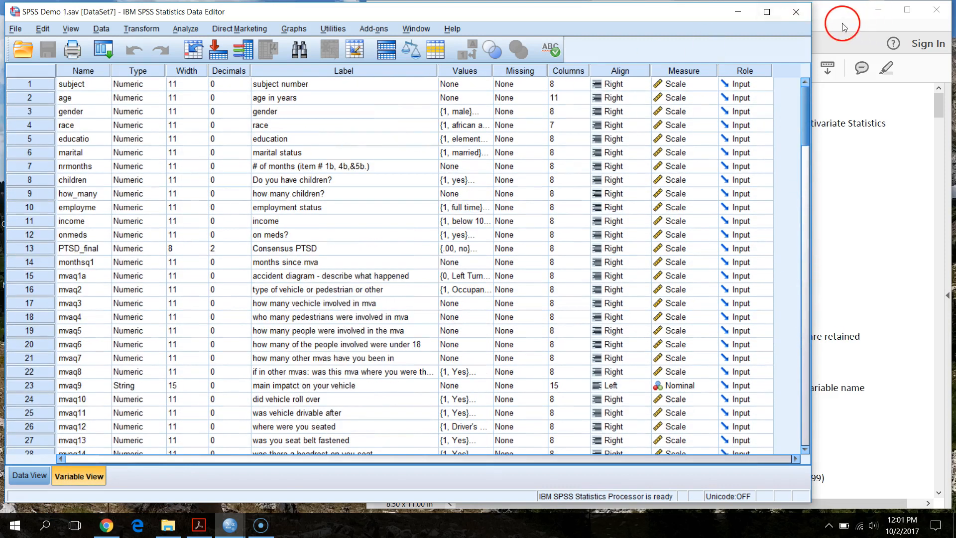
pyautogui.click(323, 28)
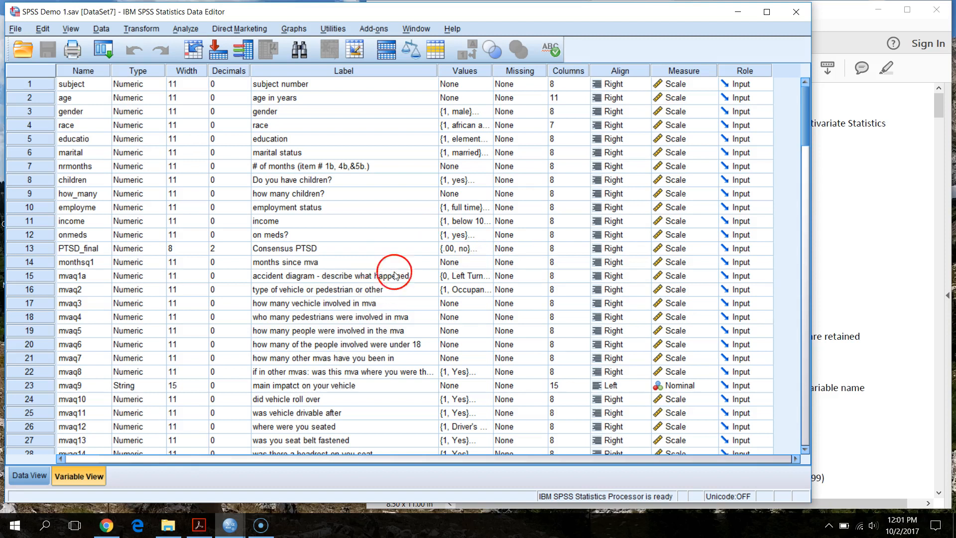
pyautogui.click(847, 29)
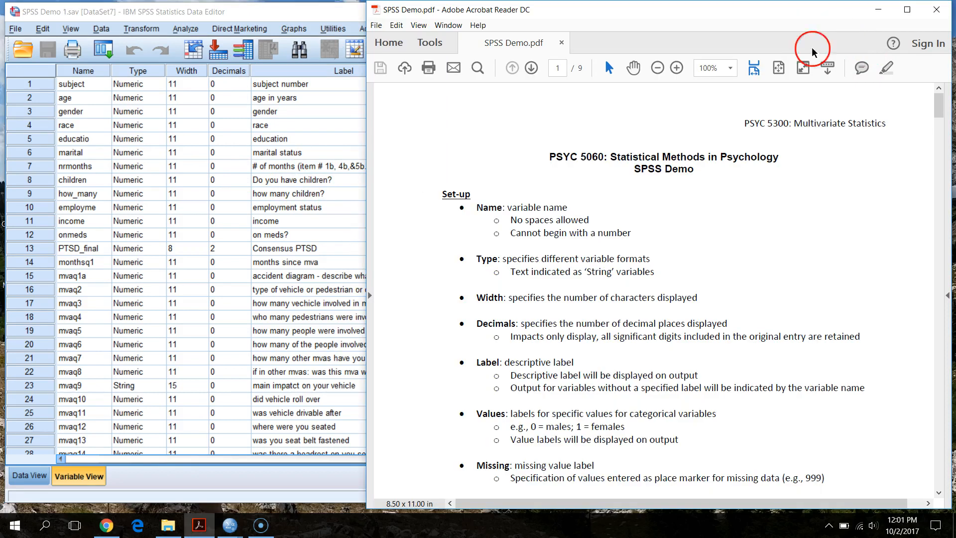
pyautogui.moveTo(442, 195); pyautogui.dragTo(471, 195)
pyautogui.scroll(-3, 539, 271)
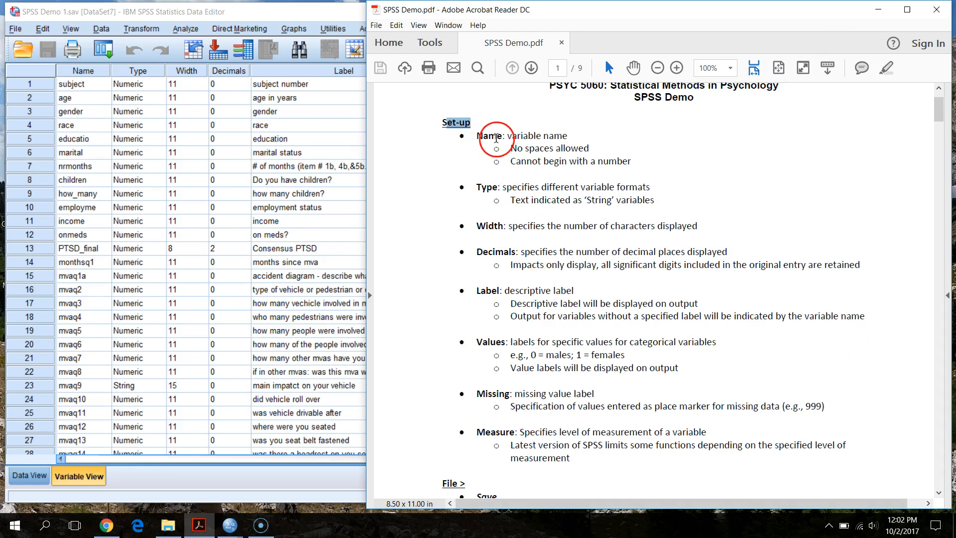
# - Return to SPSS Demo 1.sav and examine the variable names from subject through the mvaq items
pyautogui.click(299, 11)
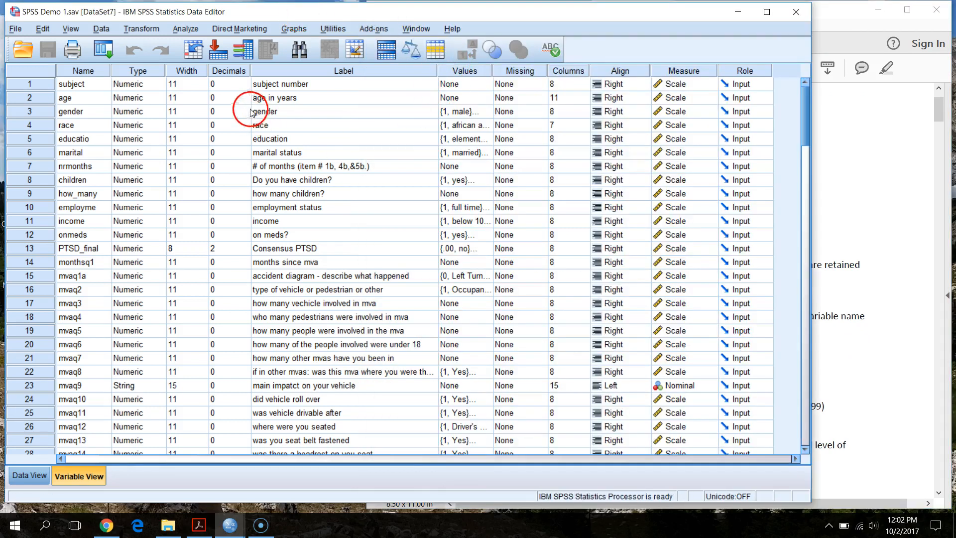
pyautogui.click(75, 84)
pyautogui.click(84, 98)
pyautogui.click(83, 111)
pyautogui.click(82, 124)
pyautogui.click(83, 152)
pyautogui.click(80, 167)
pyautogui.click(81, 180)
pyautogui.click(84, 194)
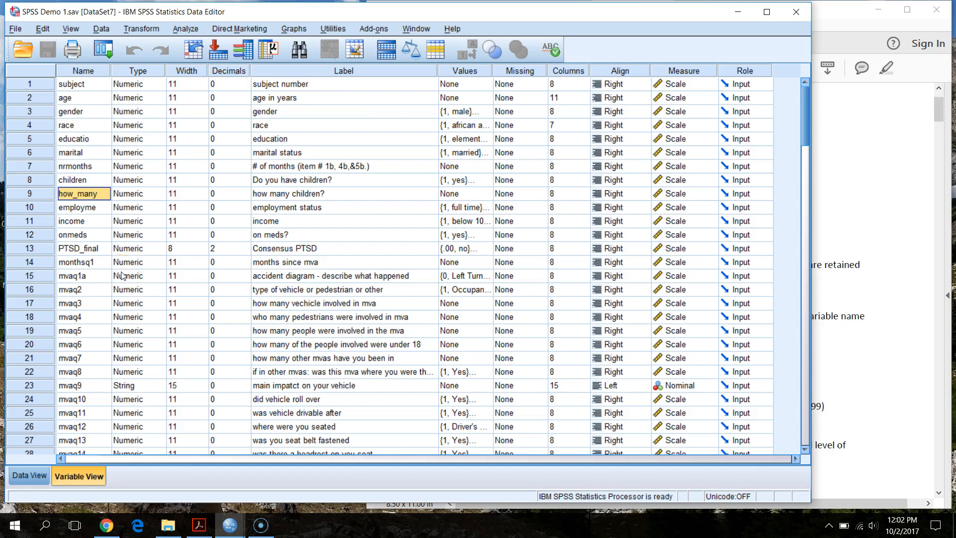
pyautogui.click(114, 274)
pyautogui.moveTo(107, 273); pyautogui.dragTo(88, 260)
pyautogui.click(75, 374)
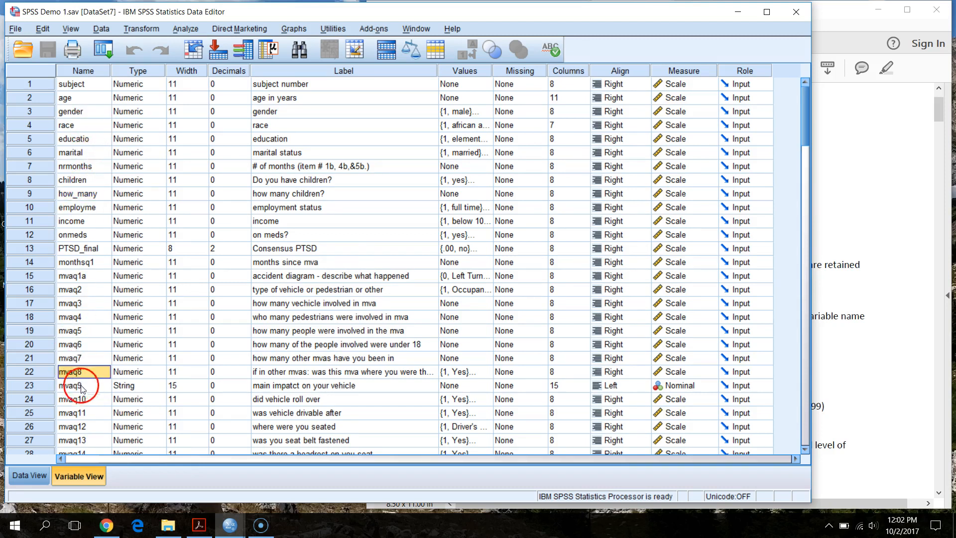
pyautogui.scroll(-6, 87, 393)
pyautogui.scroll(-2, 87, 394)
pyautogui.scroll(8, 84, 386)
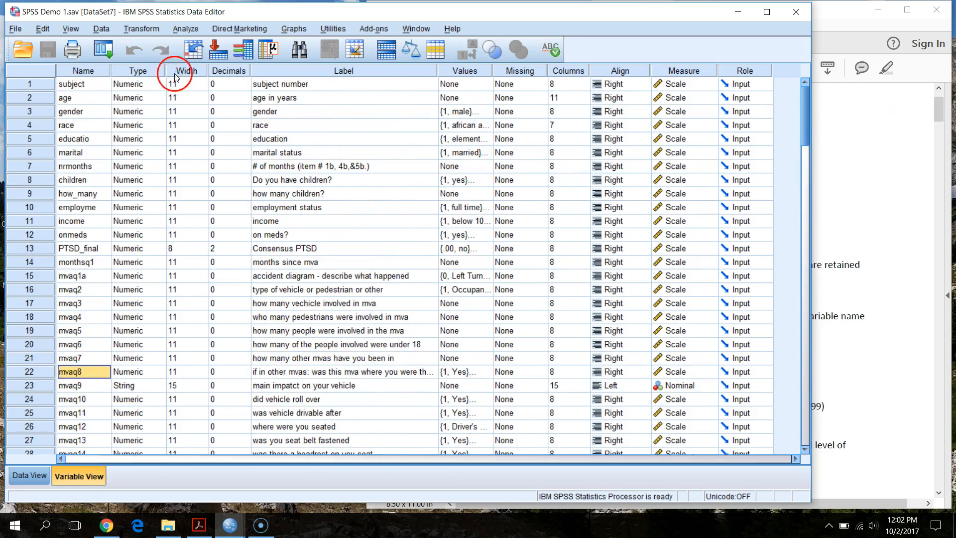
# - Highlight the Type definition in SPSS Demo.pdf and return to the variable list in SPSS
pyautogui.click(893, 119)
pyautogui.moveTo(477, 187); pyautogui.dragTo(647, 190)
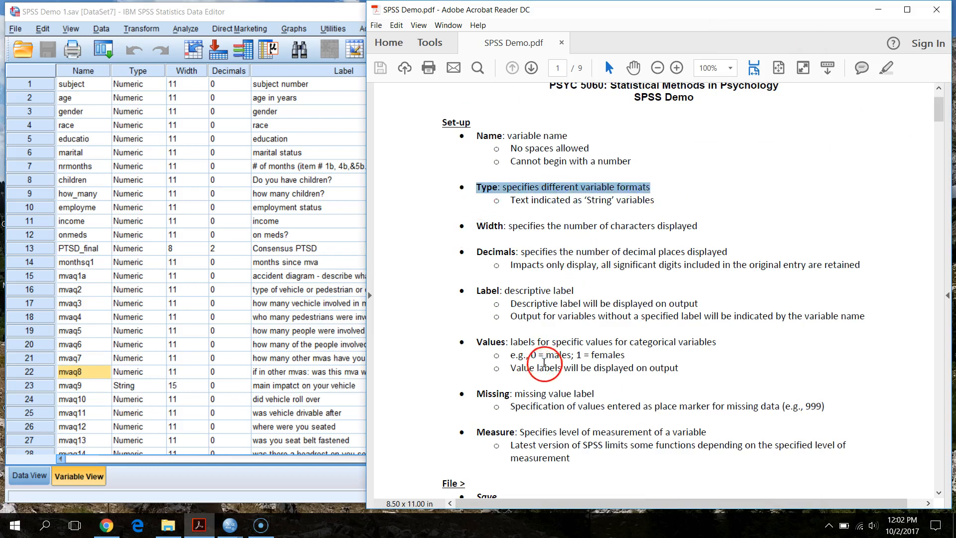
pyautogui.click(188, 13)
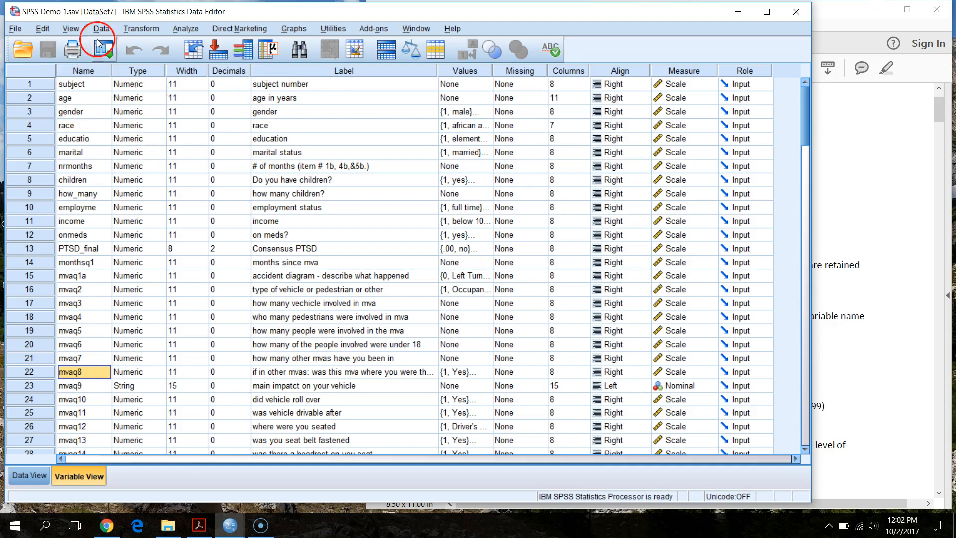
# - Open the variable type settings for gender and examine the available formats
pyautogui.doubleClick(164, 115)
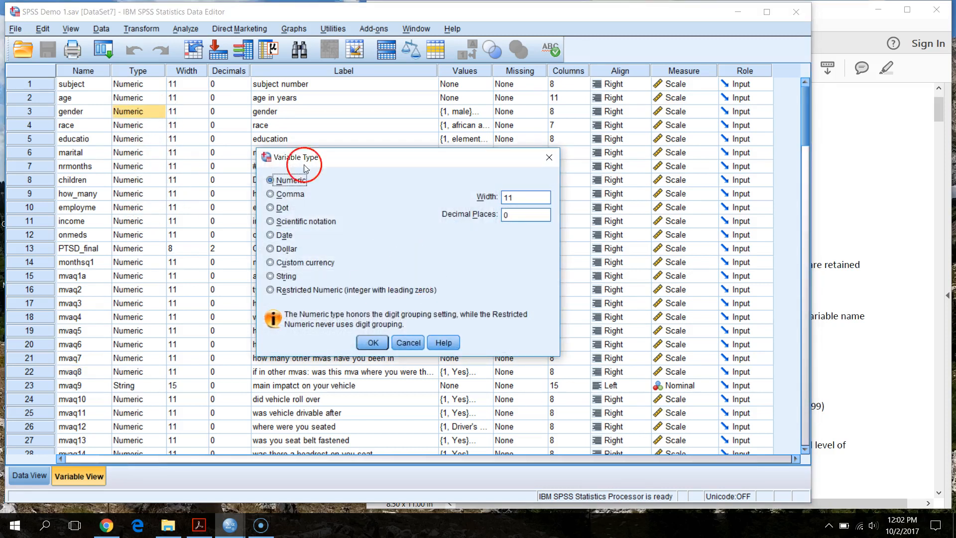
pyautogui.click(406, 343)
pyautogui.click(159, 113)
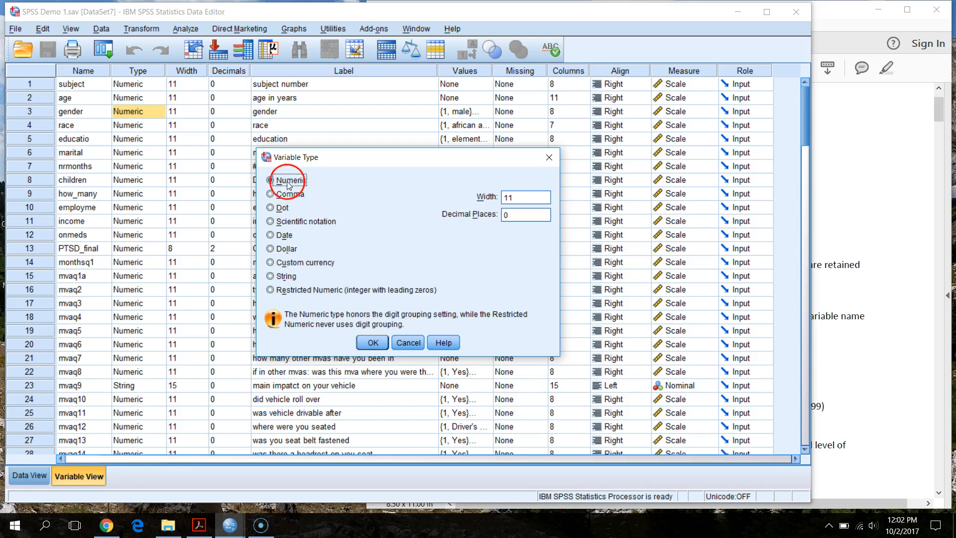
pyautogui.click(301, 188)
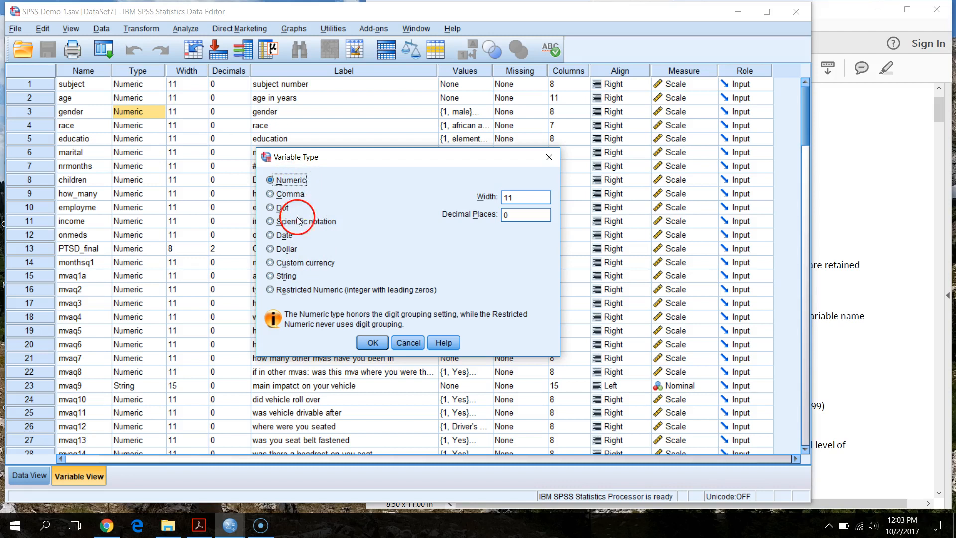
# - Try the String type for gender with a length of 11 characters
pyautogui.click(286, 276)
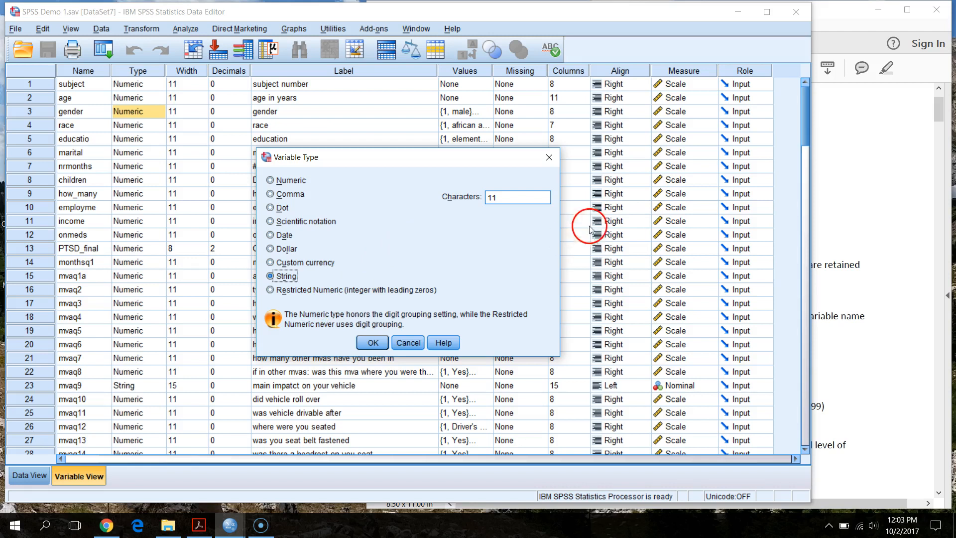
pyautogui.moveTo(506, 197); pyautogui.dragTo(384, 197)
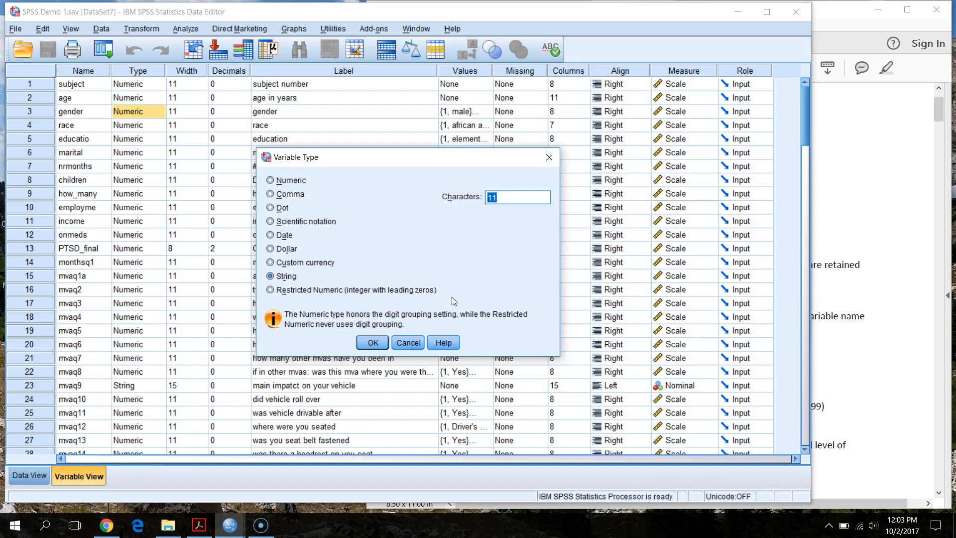
pyautogui.click(271, 277)
pyautogui.press('BackSpace')
pyautogui.press('BackSpace')
pyautogui.write('11')
# - Try a String length of 500 characters for gender, reselect Numeric and discard the type changes
pyautogui.moveTo(513, 198); pyautogui.dragTo(357, 191)
pyautogui.write('500')
pyautogui.press('BackSpace')
pyautogui.press('BackSpace')
pyautogui.press('BackSpace')
pyautogui.click(270, 180)
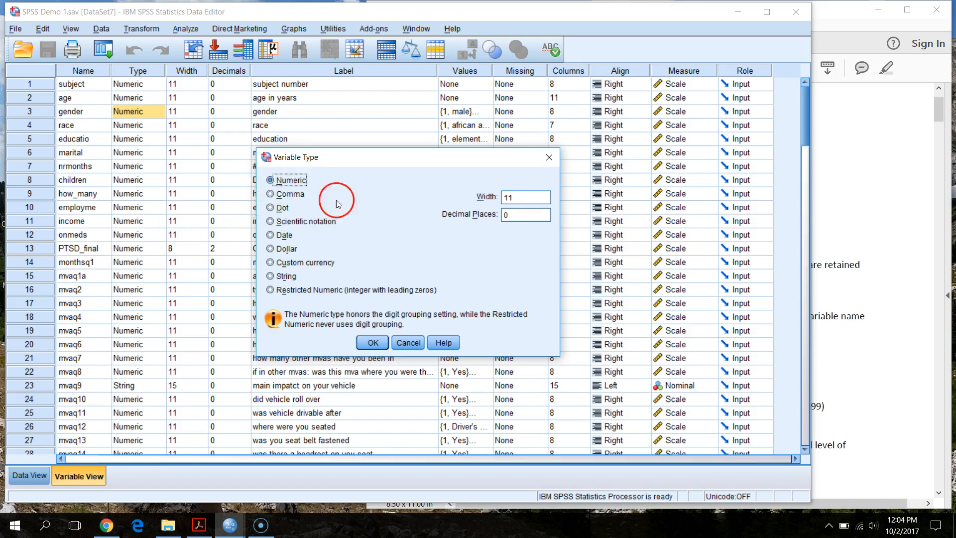
pyautogui.click(408, 343)
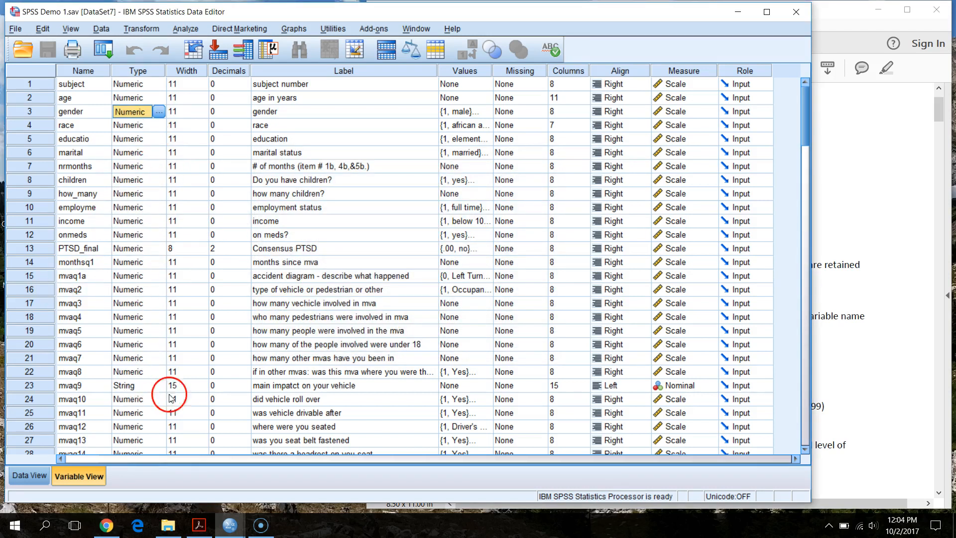
# - Locate the mvaq9 variable in the data sheet and examine its numeric and text entries
pyautogui.click(288, 389)
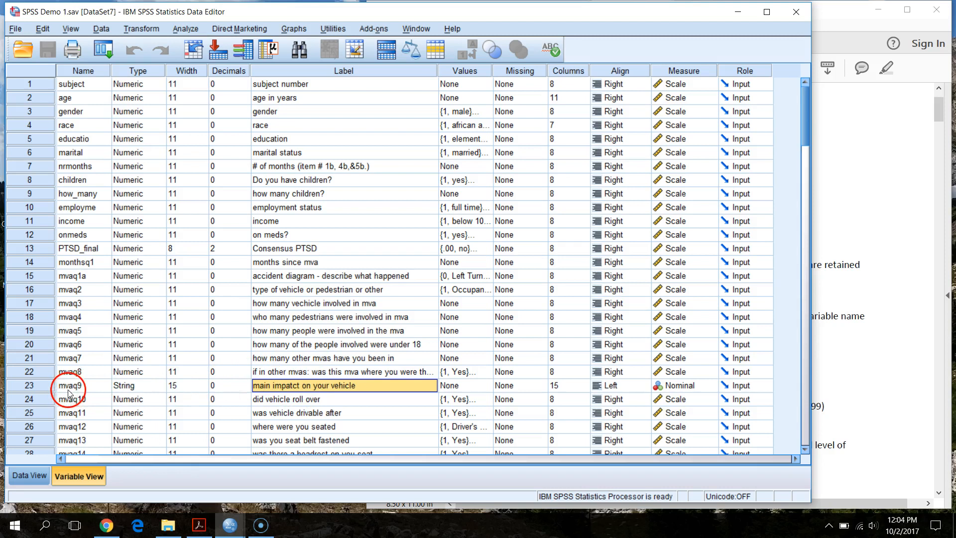
pyautogui.click(30, 476)
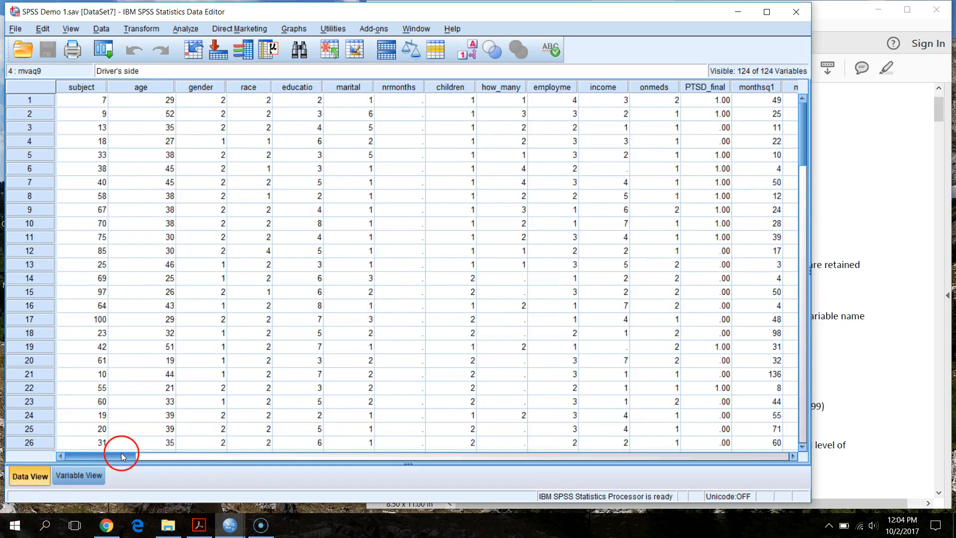
pyautogui.moveTo(124, 458); pyautogui.dragTo(184, 462)
pyautogui.click(582, 89)
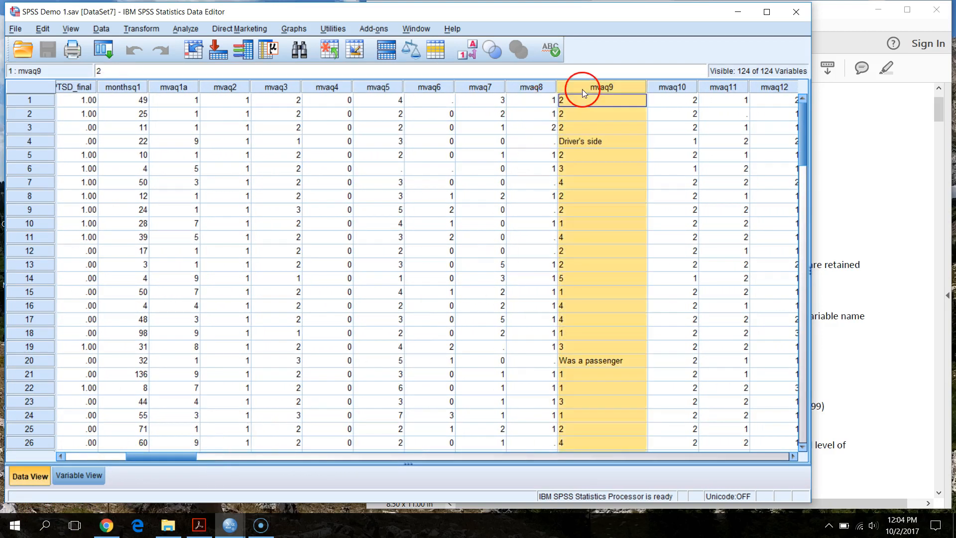
pyautogui.click(586, 113)
pyautogui.click(589, 127)
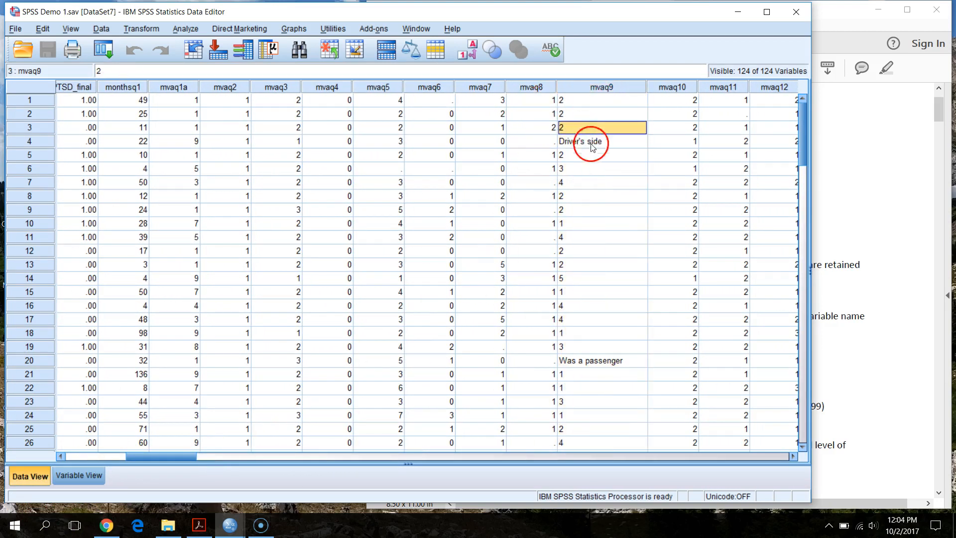
pyautogui.click(598, 169)
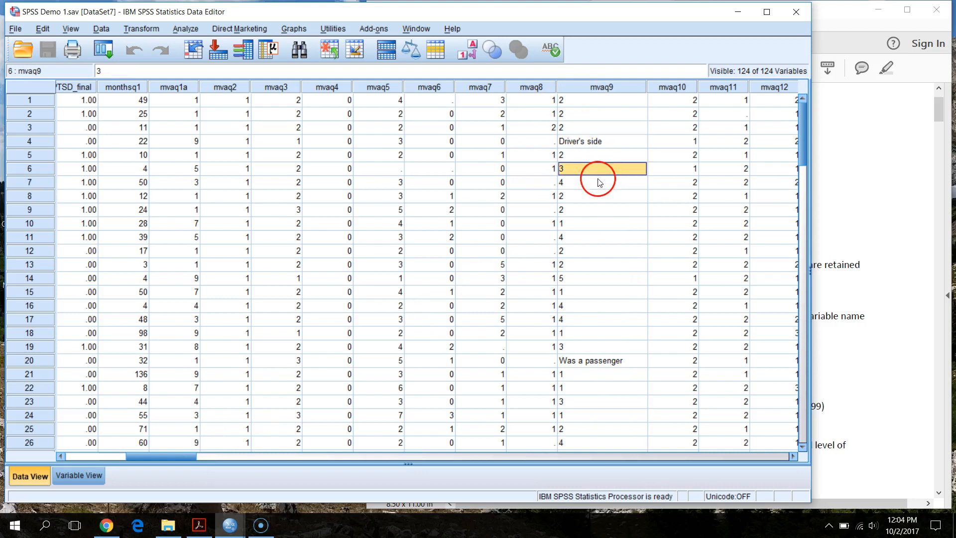
pyautogui.click(582, 142)
pyautogui.click(595, 362)
pyautogui.scroll(-18, 595, 398)
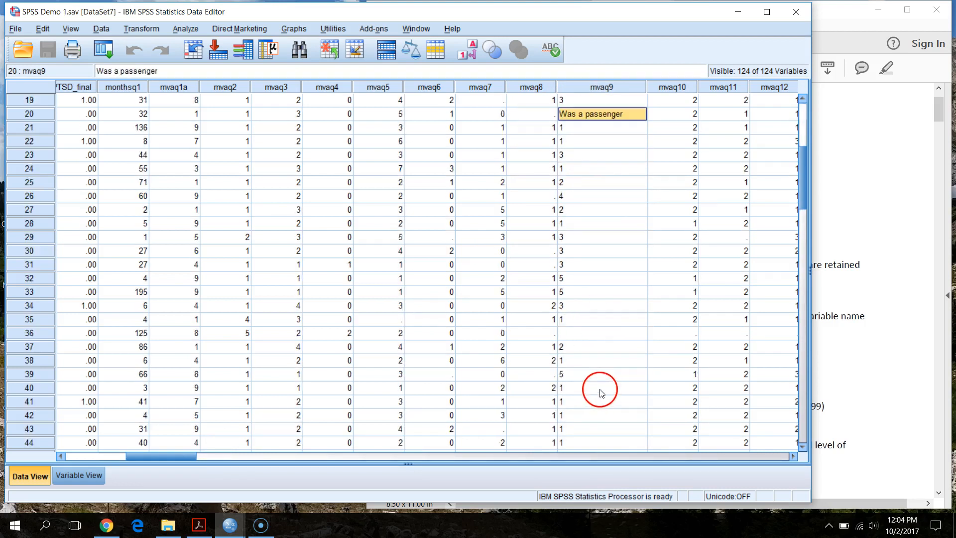
pyautogui.scroll(18, 593, 403)
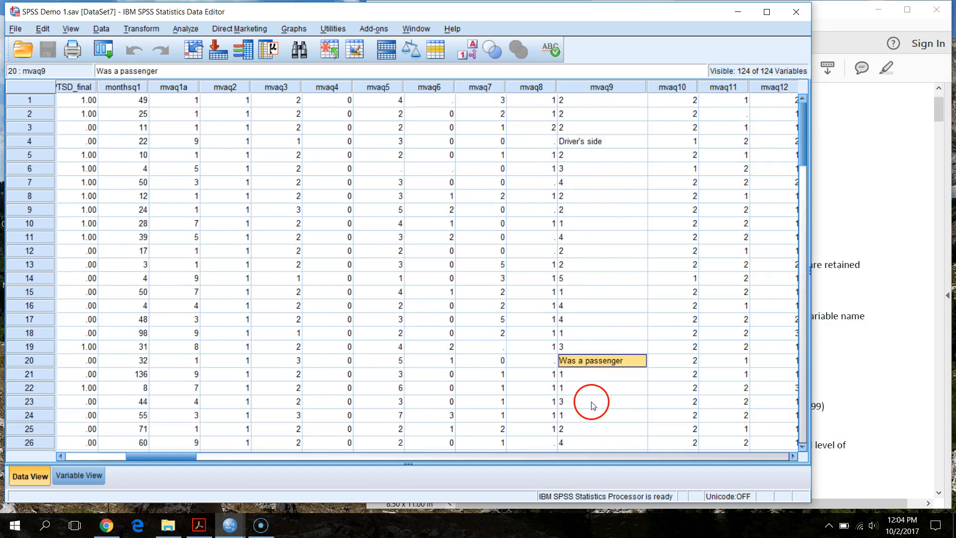
# - Return to the variable list and examine the Type property across the variables
pyautogui.click(78, 475)
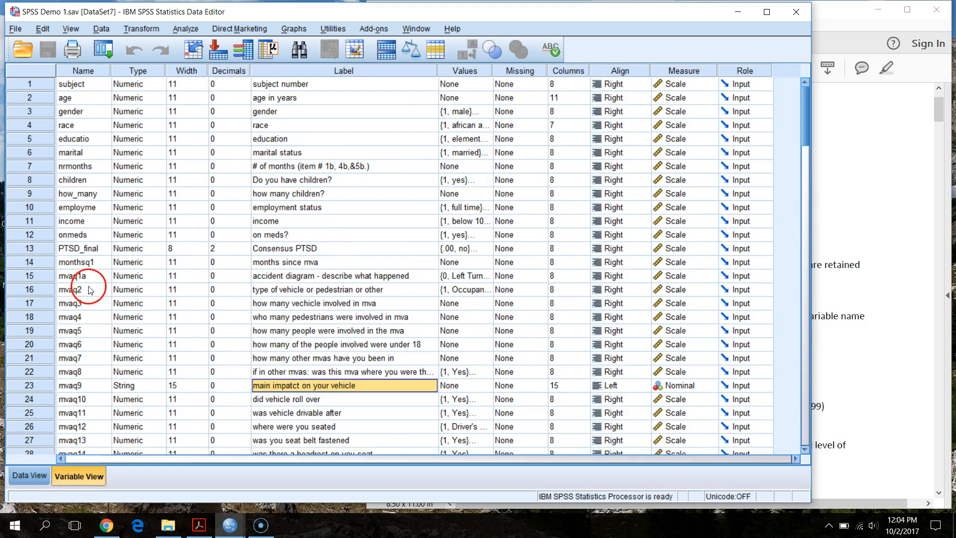
pyautogui.click(123, 73)
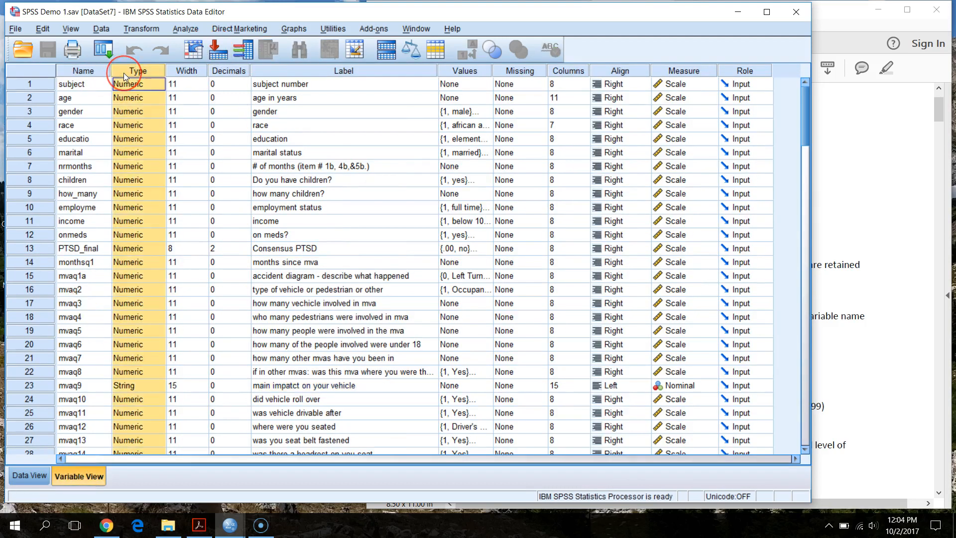
pyautogui.click(145, 127)
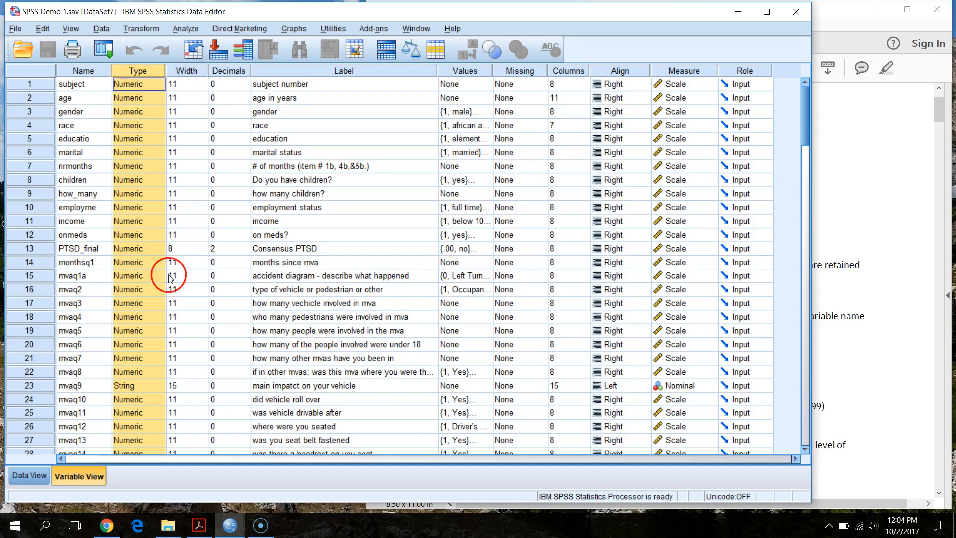
# - Set the String length of the mvaq9 variable to 20 characters in its variable type settings
pyautogui.click(149, 389)
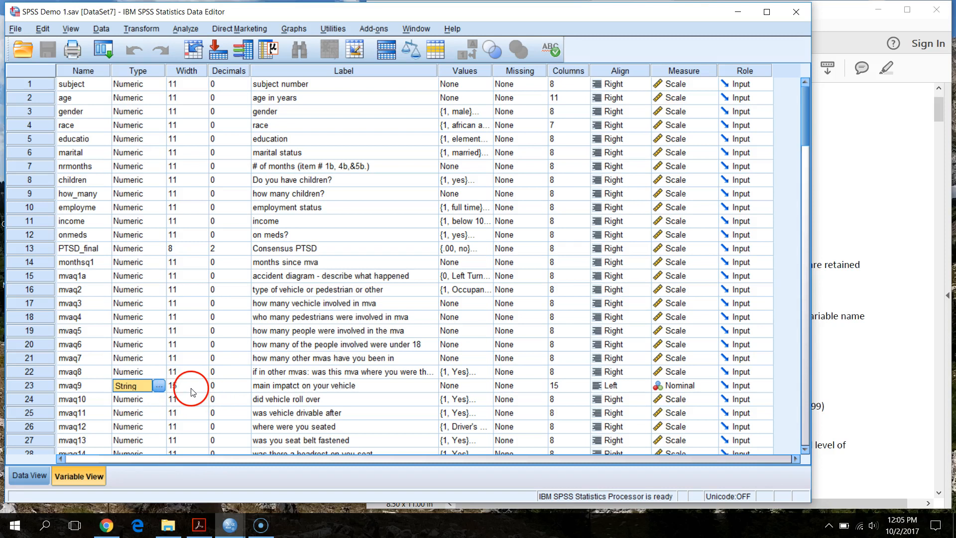
pyautogui.click(158, 386)
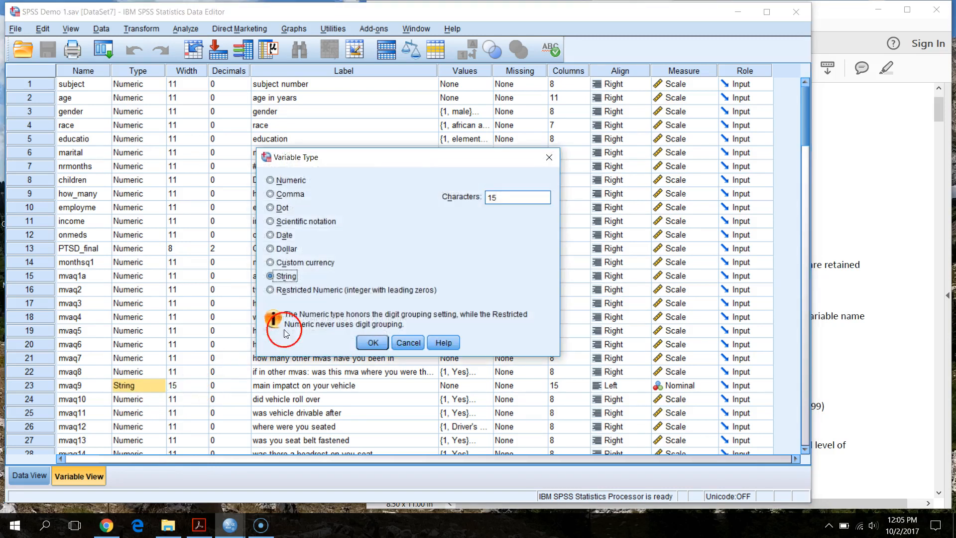
pyautogui.moveTo(505, 202); pyautogui.dragTo(373, 185)
pyautogui.write('20')
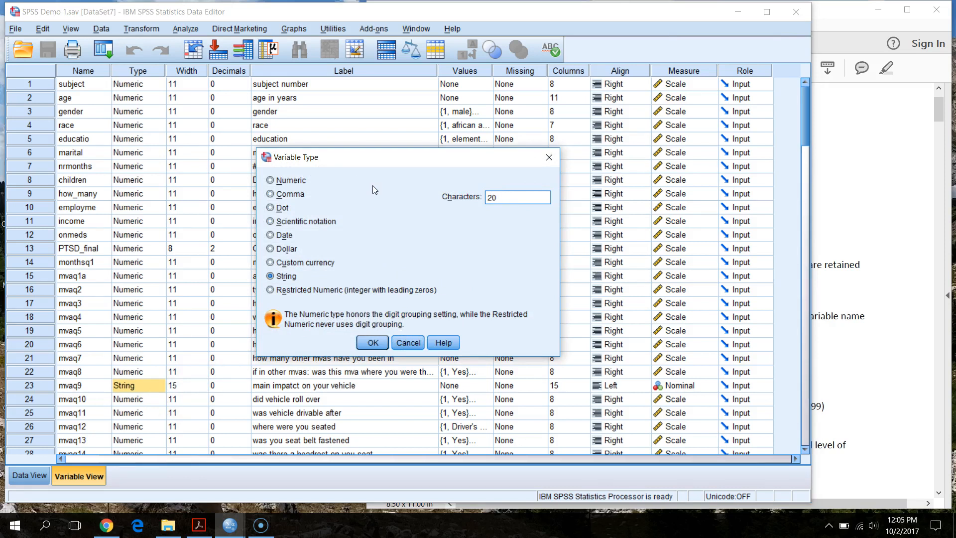
pyautogui.click(369, 347)
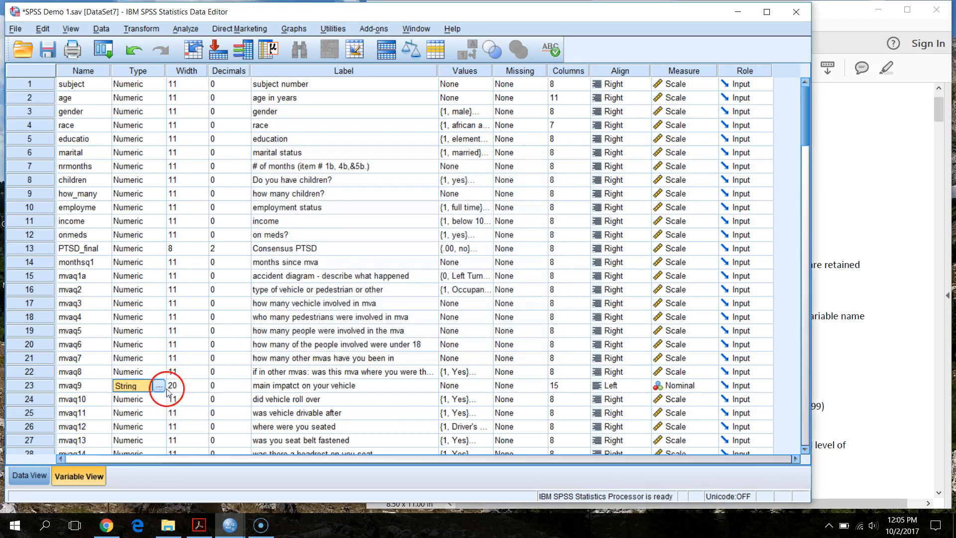
# - Set the width of mvaq9 back to 15 directly in the variable list
pyautogui.click(187, 386)
pyautogui.write('15')
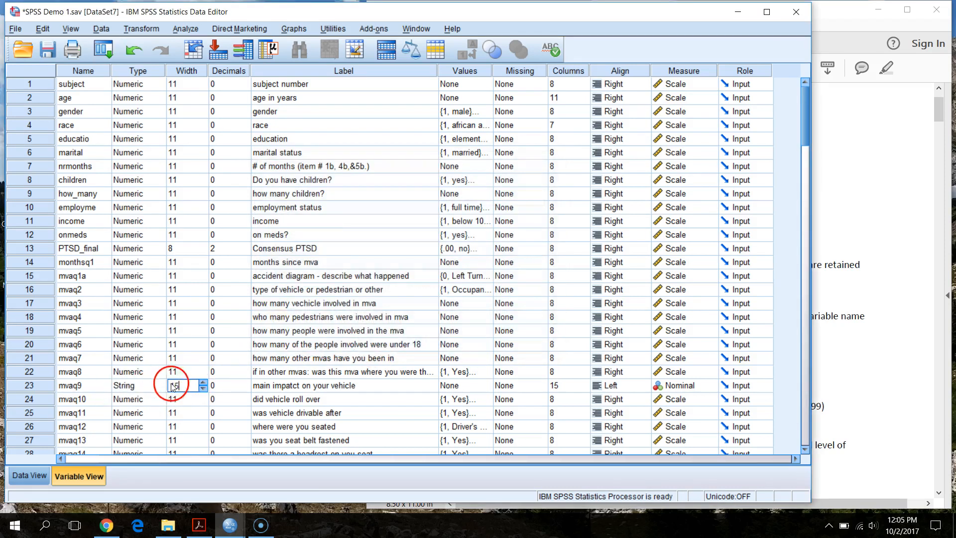
pyautogui.click(255, 388)
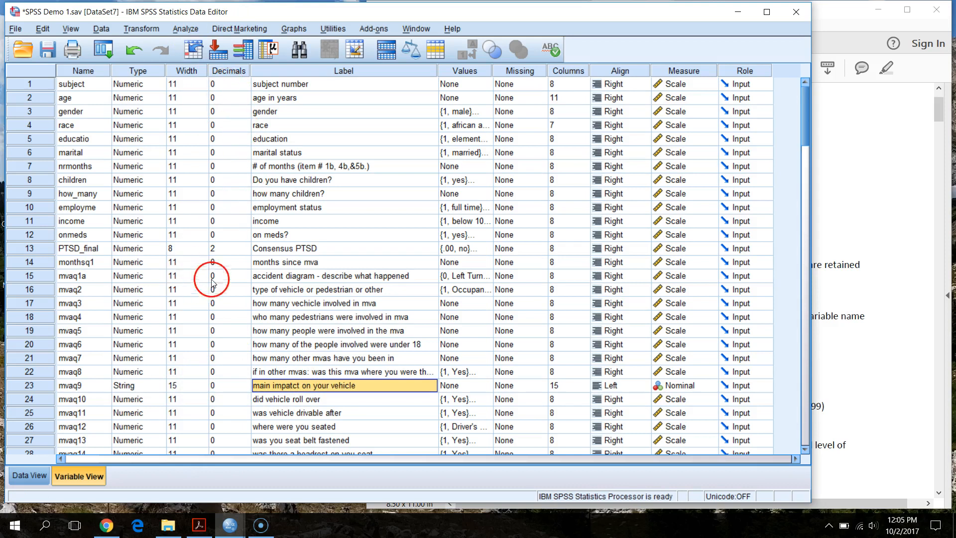
# - Examine the subject values at the start of the data sheet and return to the variable list
pyautogui.click(31, 475)
pyautogui.moveTo(146, 458); pyautogui.dragTo(31, 427)
pyautogui.click(96, 102)
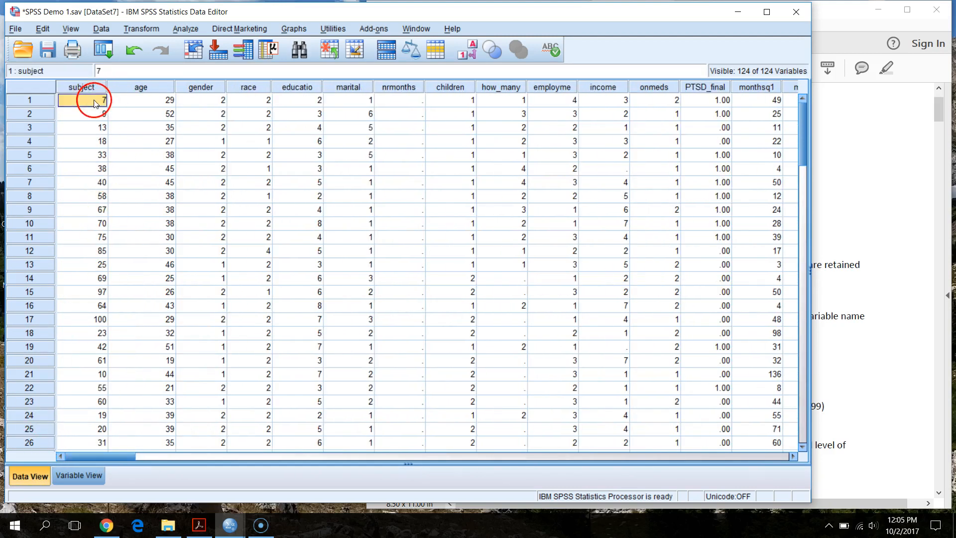
pyautogui.click(77, 476)
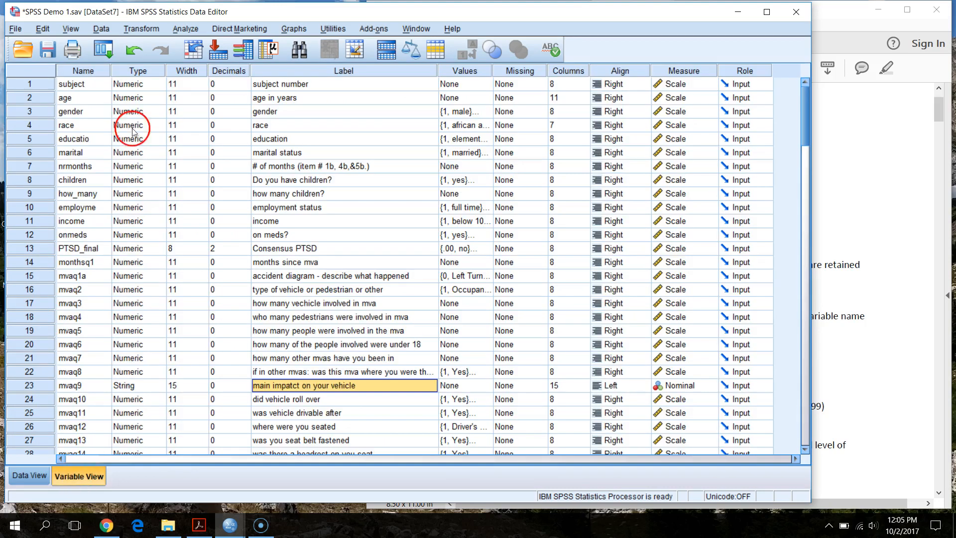
# - Increase the decimals of the subject variable to 3 and view its values in the data sheet
pyautogui.click(234, 83)
pyautogui.click(245, 81)
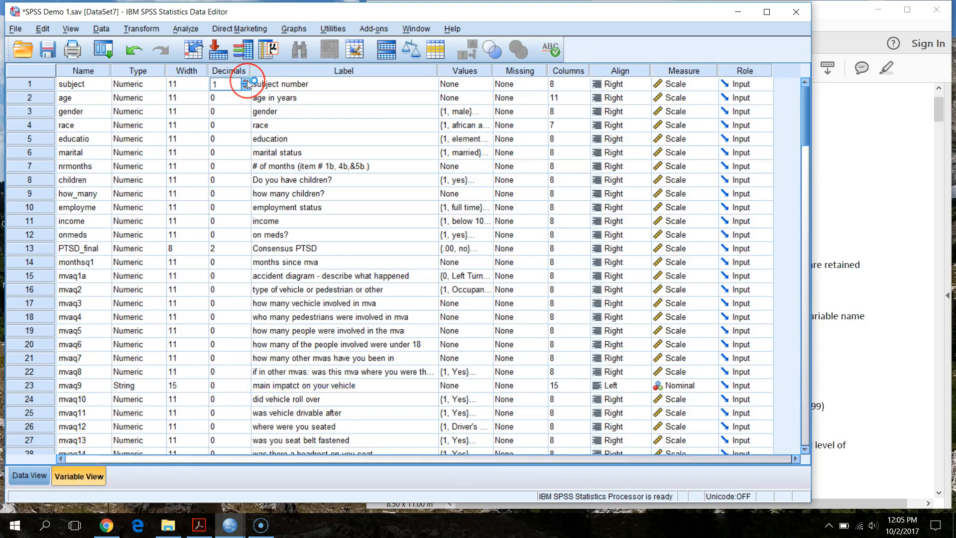
pyautogui.click(26, 475)
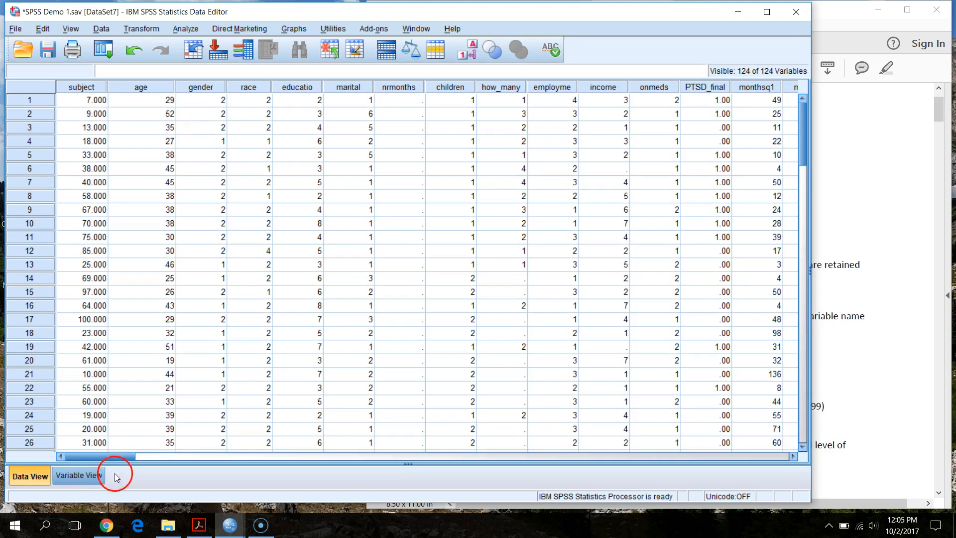
# - Reduce the decimals of the subject variable back to 0 in the variable list
pyautogui.click(92, 476)
pyautogui.doubleClick(245, 88)
pyautogui.click(245, 88)
pyautogui.click(330, 123)
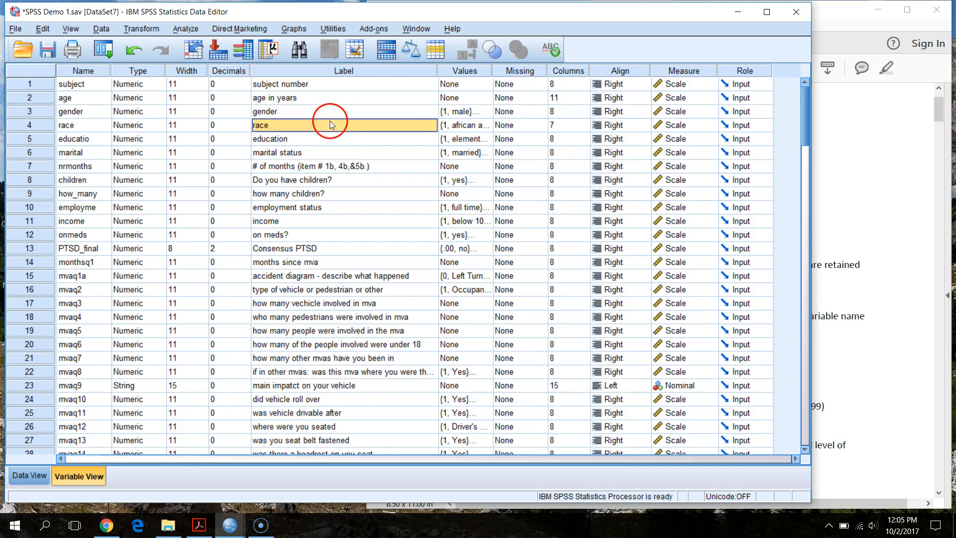
# - Consult the Decimals notes in SPSS Demo.pdf, and change the first subject value to 7.28 in the SPSS data sheet
pyautogui.click(855, 155)
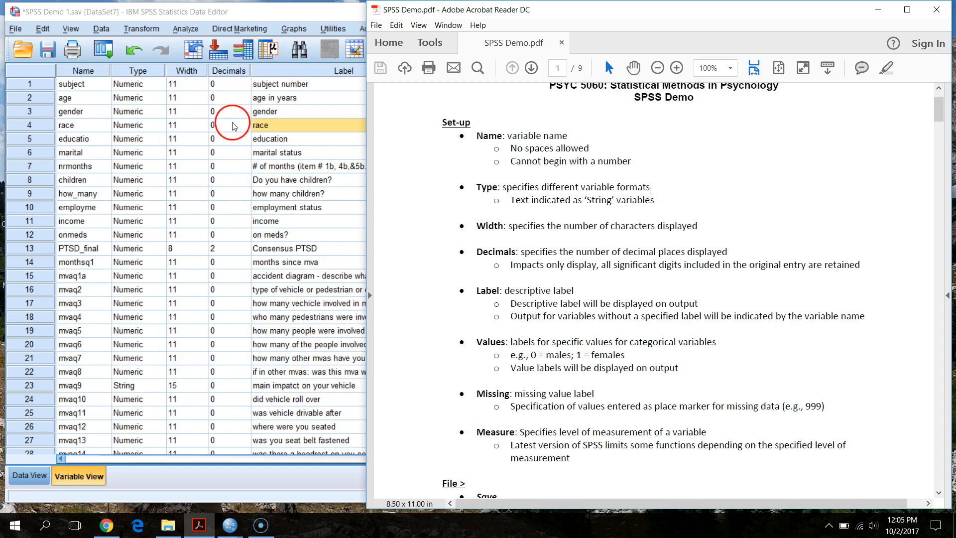
pyautogui.click(29, 474)
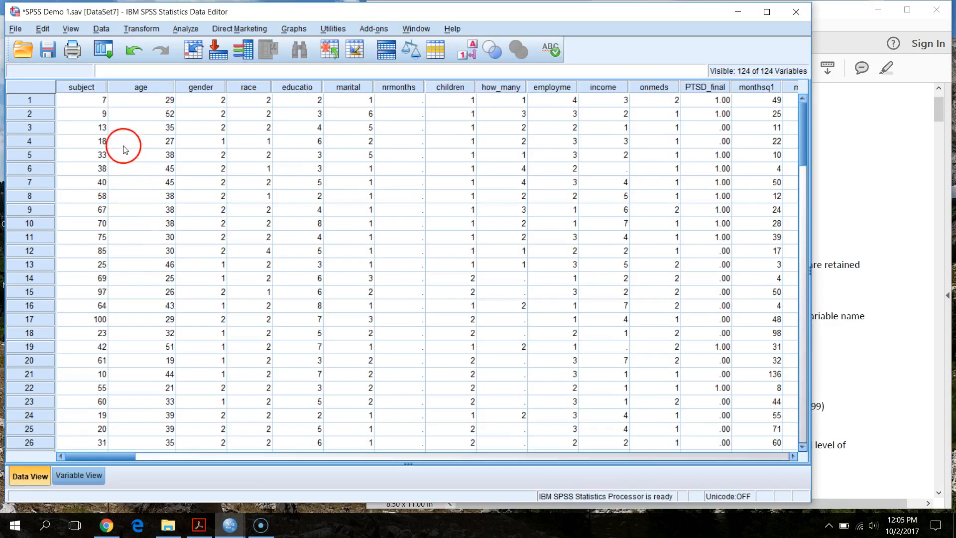
pyautogui.click(100, 103)
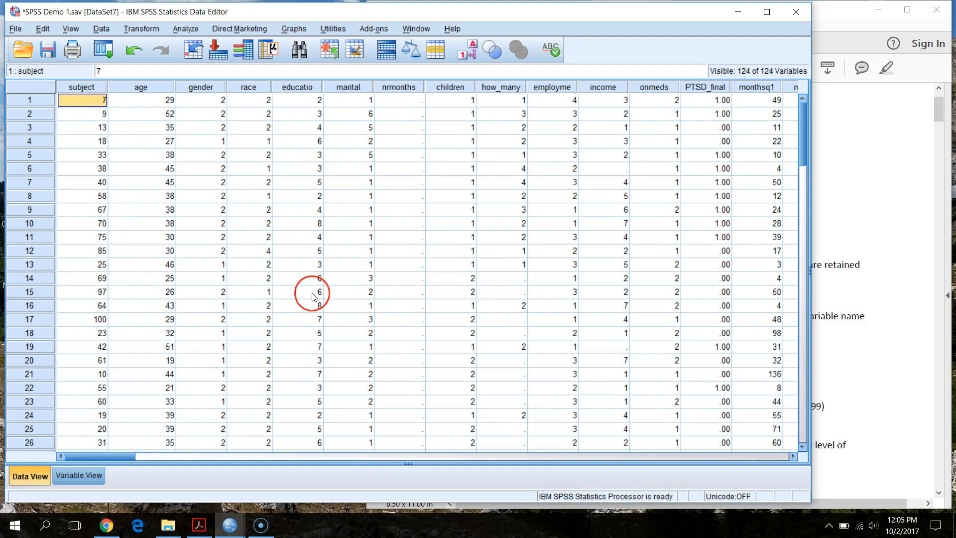
pyautogui.press('F2')
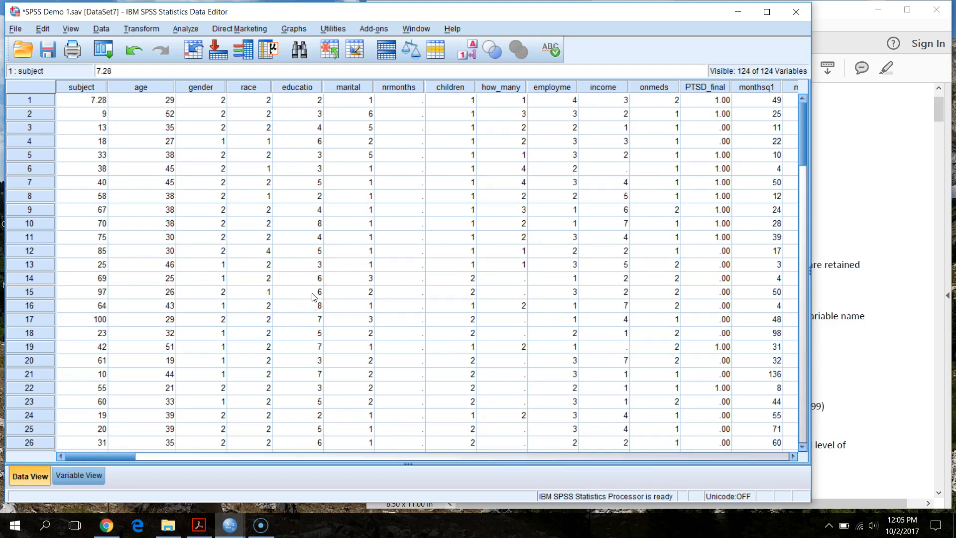
pyautogui.write('.28')
pyautogui.click(102, 128)
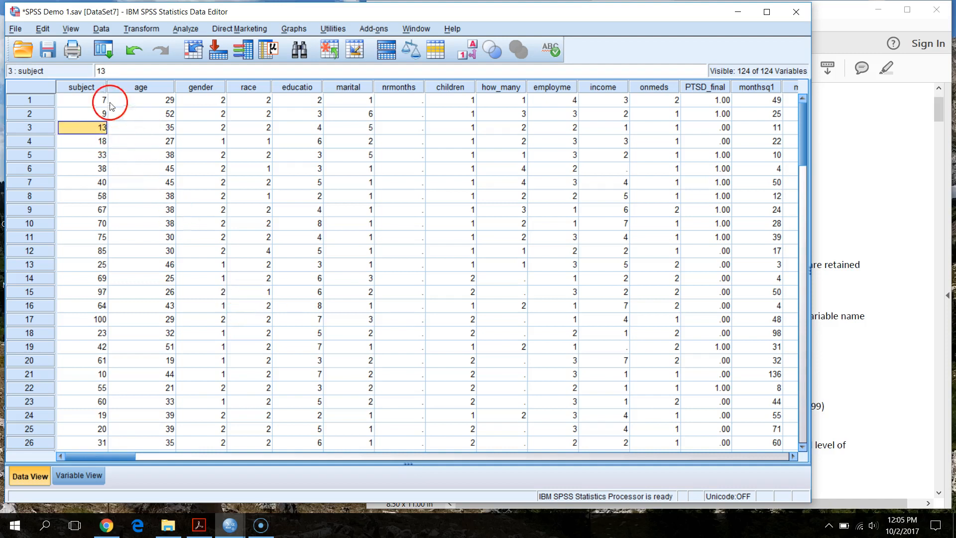
# - Compare the first subject entry's displayed value with its stored value, and return to the variable list
pyautogui.click(102, 100)
pyautogui.click(100, 113)
pyautogui.click(101, 99)
pyautogui.doubleClick(114, 65)
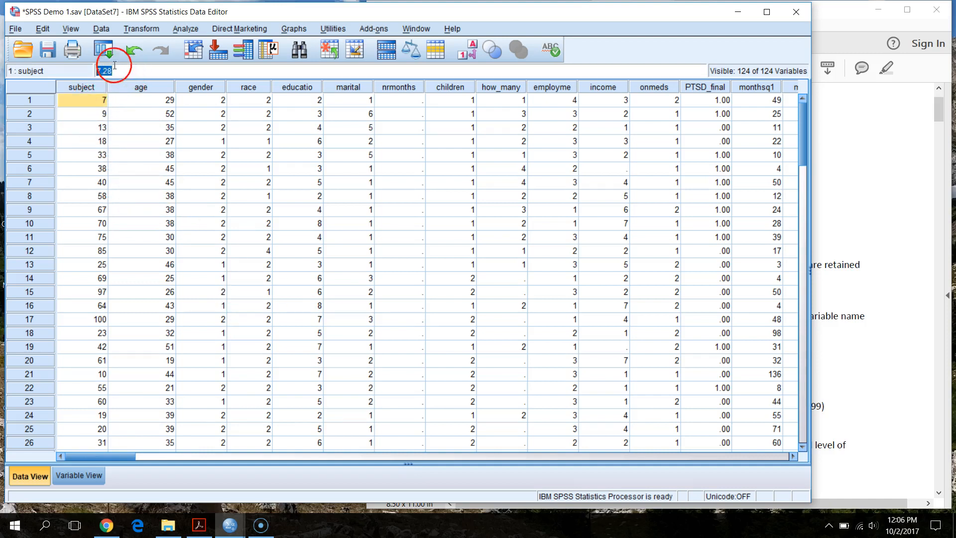
pyautogui.click(102, 114)
pyautogui.click(105, 103)
pyautogui.moveTo(123, 73); pyautogui.dragTo(66, 83)
pyautogui.click(82, 473)
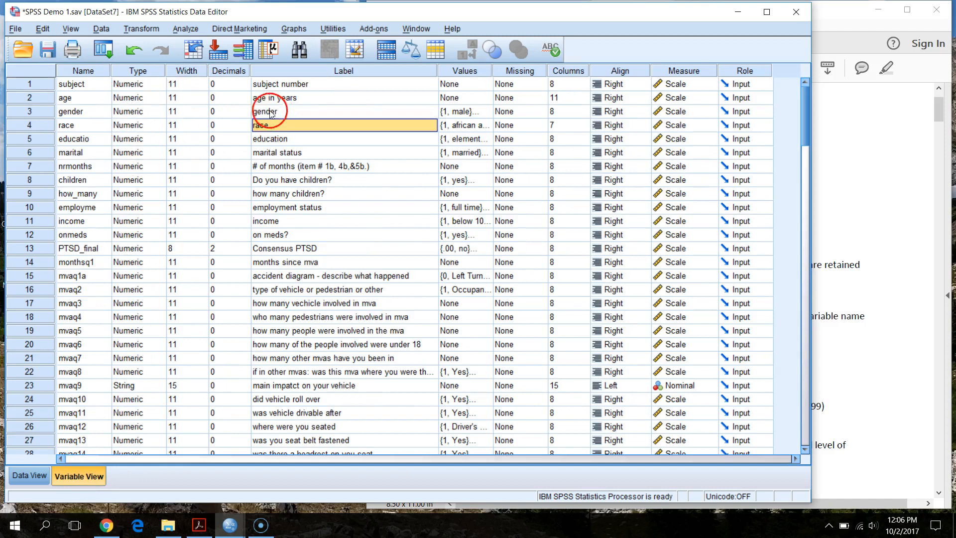
# - Set the first subject value in the data sheet back to 7
pyautogui.click(25, 474)
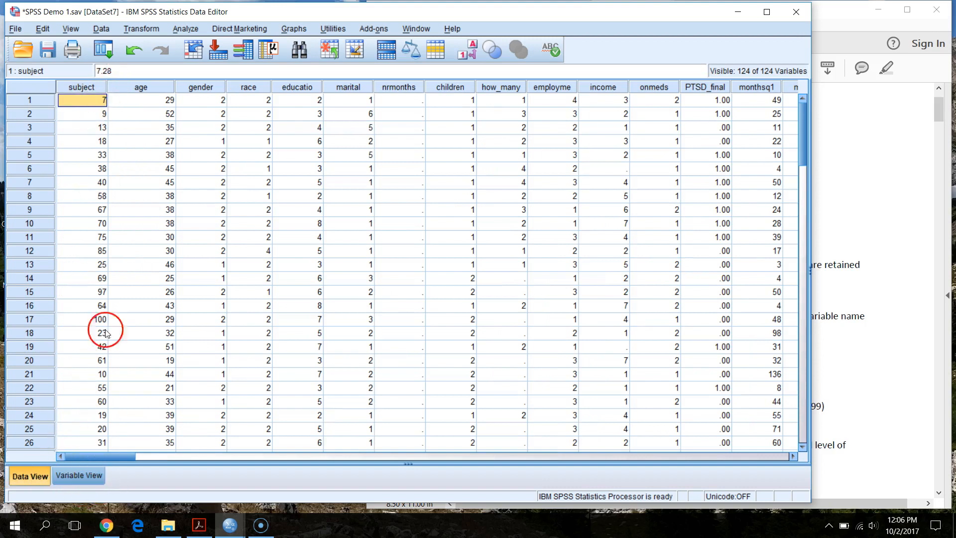
pyautogui.doubleClick(102, 103)
pyautogui.press('Return')
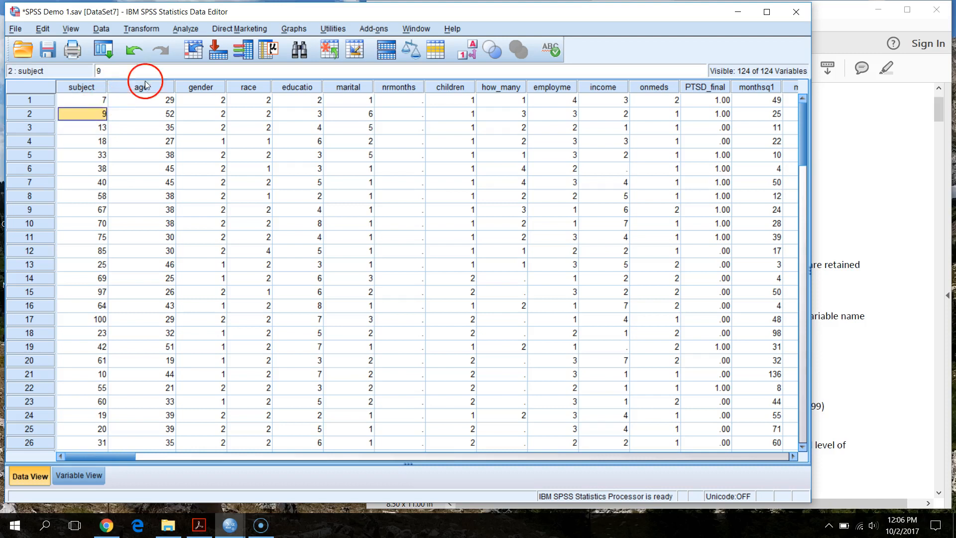
pyautogui.click(88, 100)
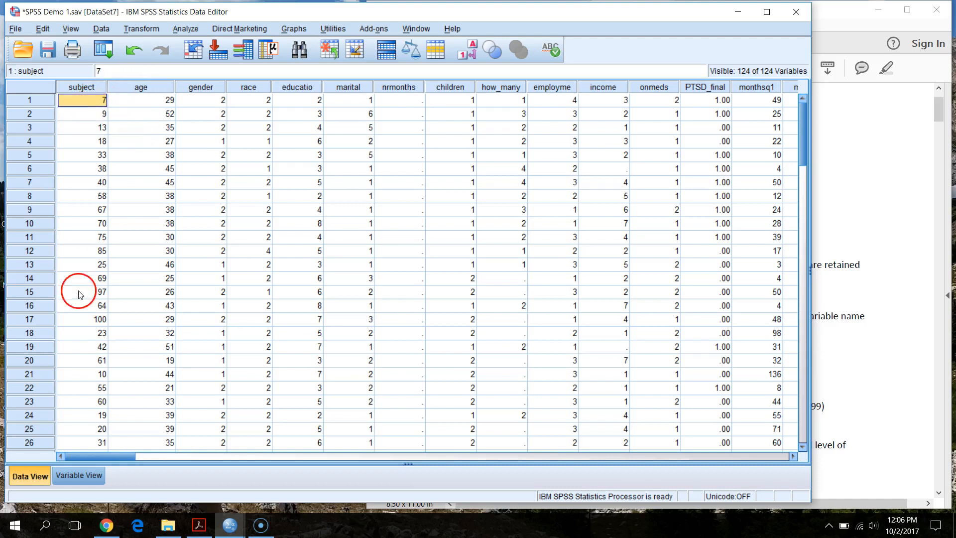
# - Highlight the Label definition in SPSS Demo.pdf, review the variable labels in SPSS and return to the PDF
pyautogui.click(55, 476)
pyautogui.click(893, 230)
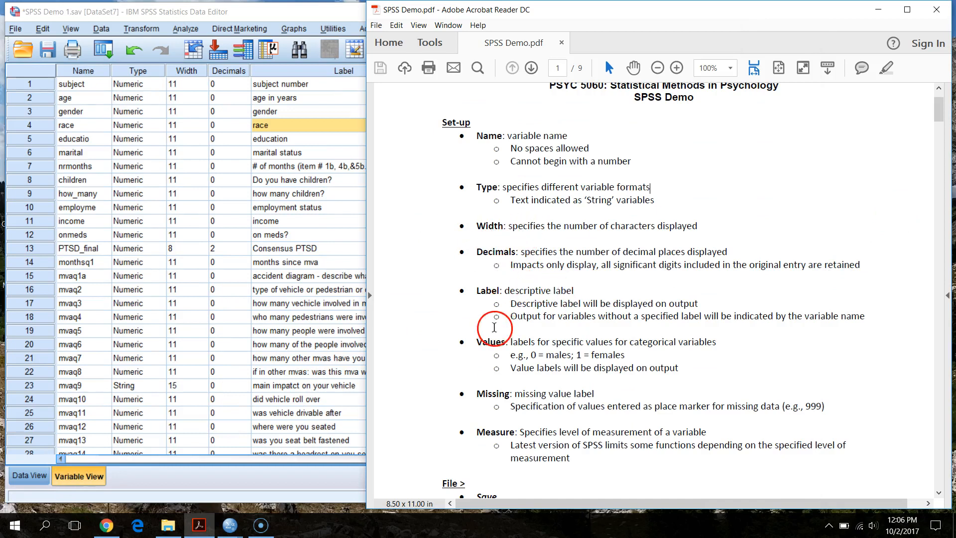
pyautogui.moveTo(477, 292); pyautogui.dragTo(563, 289)
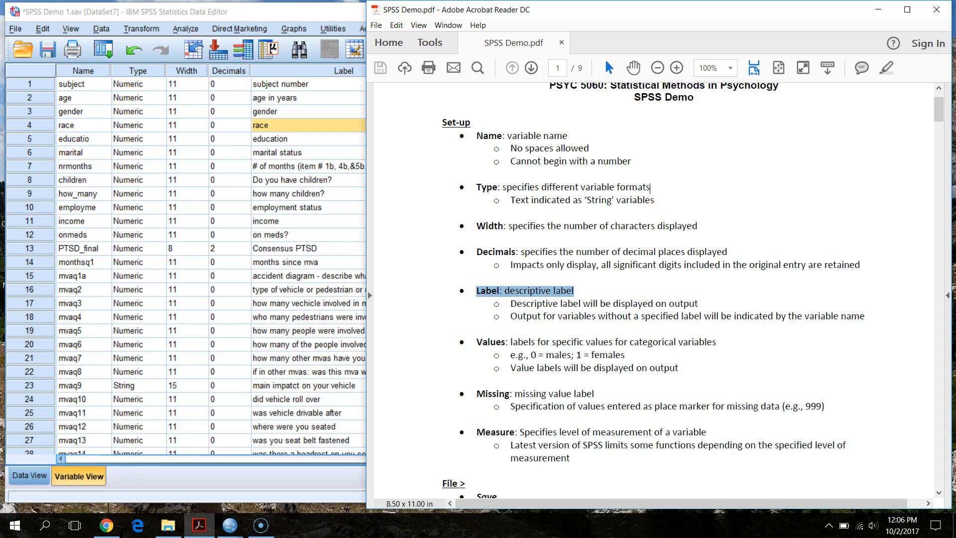
pyautogui.click(244, 7)
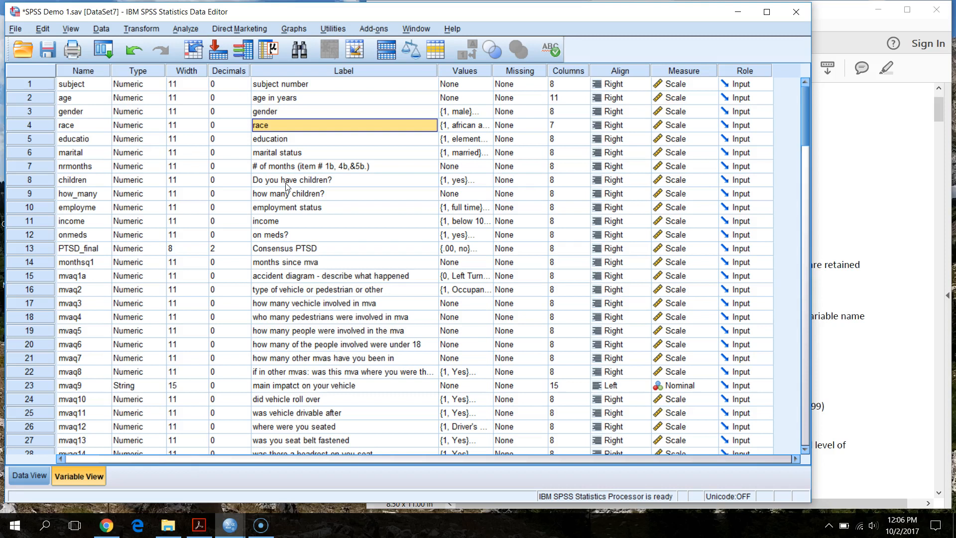
pyautogui.click(838, 29)
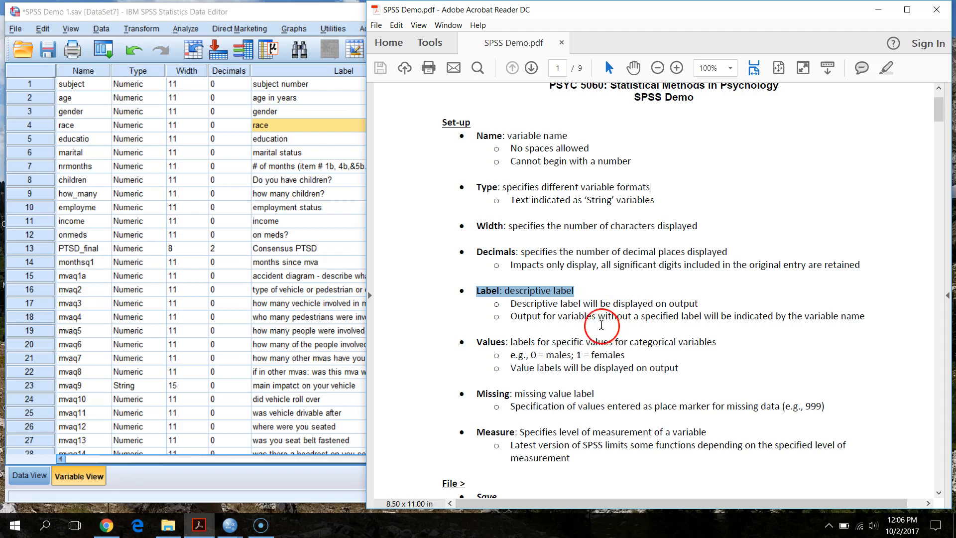
# - Return to SPSS and compare the names and labels of variables such as marital and mvaq1a
pyautogui.click(277, 140)
pyautogui.click(313, 154)
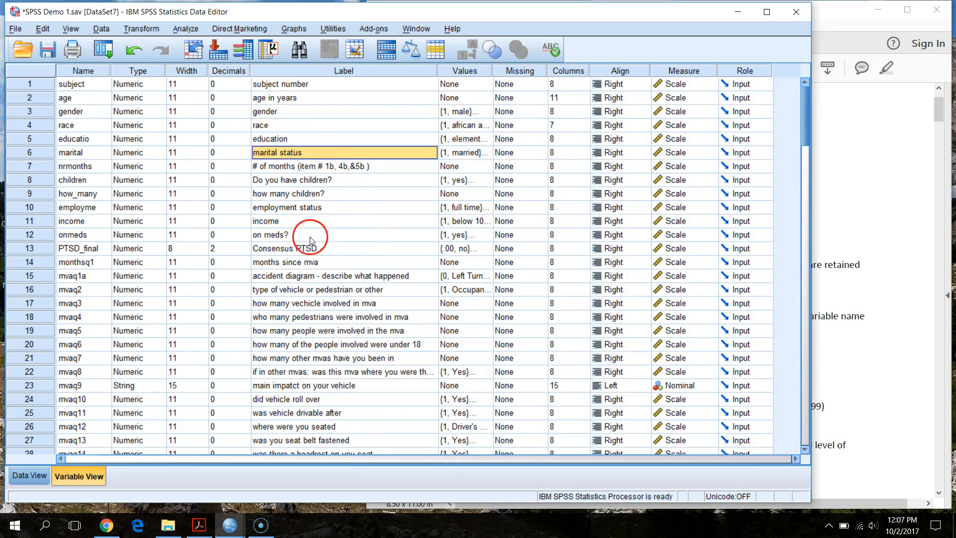
pyautogui.click(326, 276)
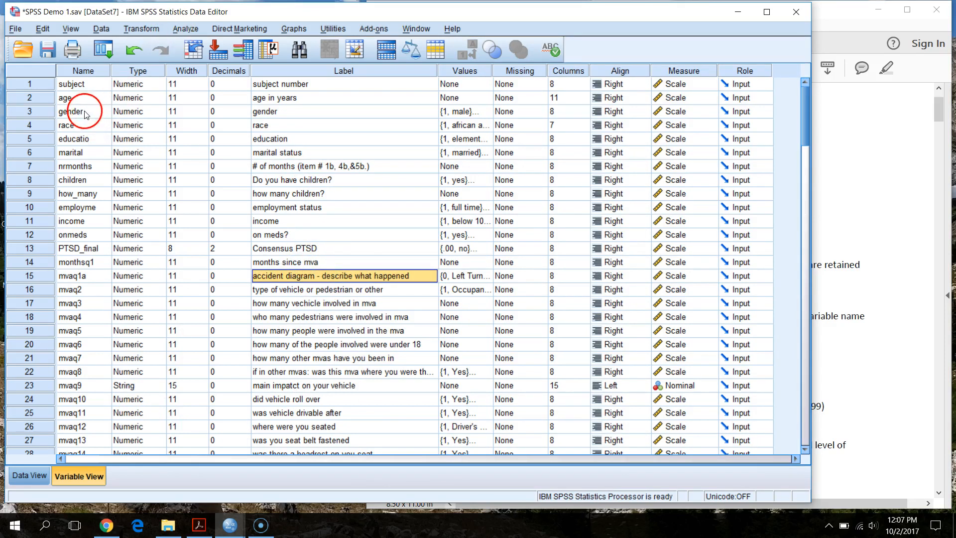
pyautogui.click(92, 155)
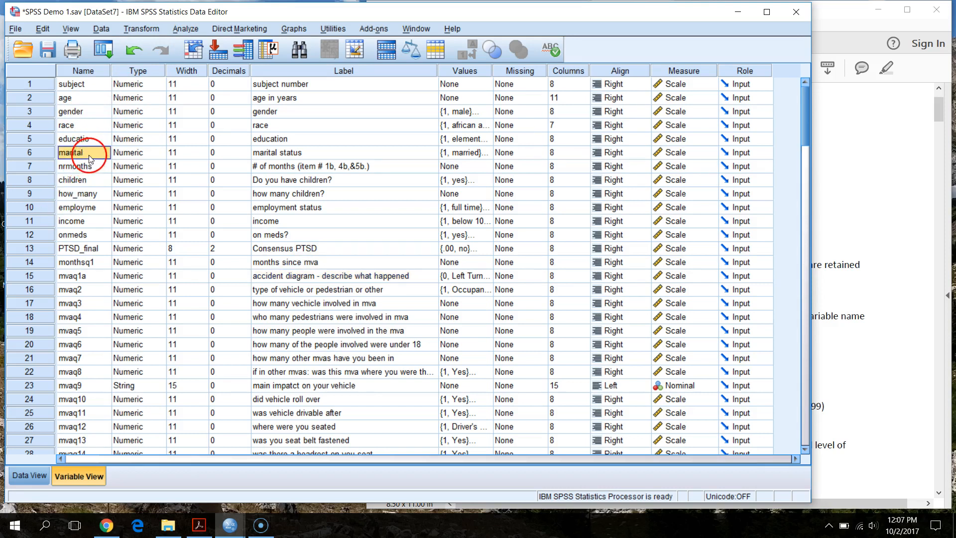
pyautogui.click(299, 153)
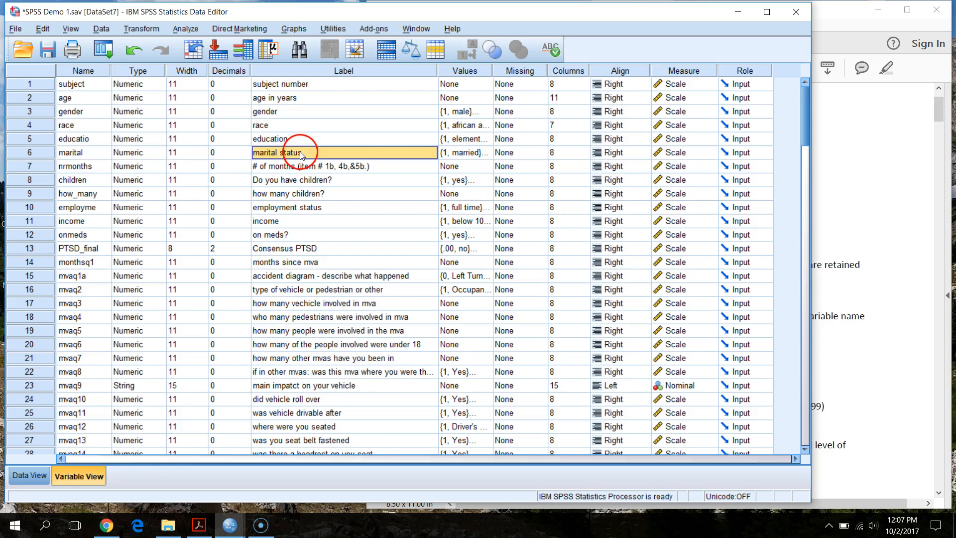
# - Run a Frequencies analysis with a frequency table for the marital status variable
pyautogui.click(194, 33)
pyautogui.moveTo(209, 59)
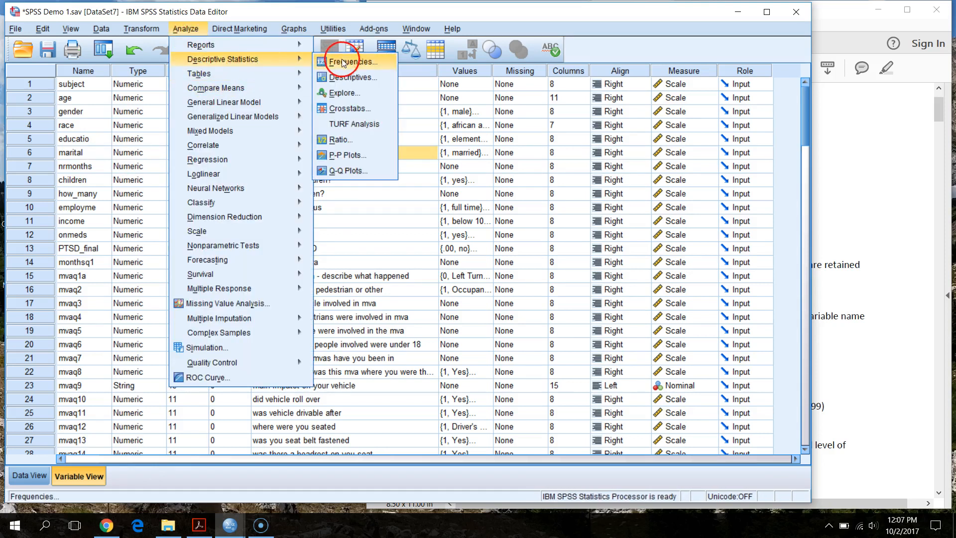
pyautogui.click(341, 60)
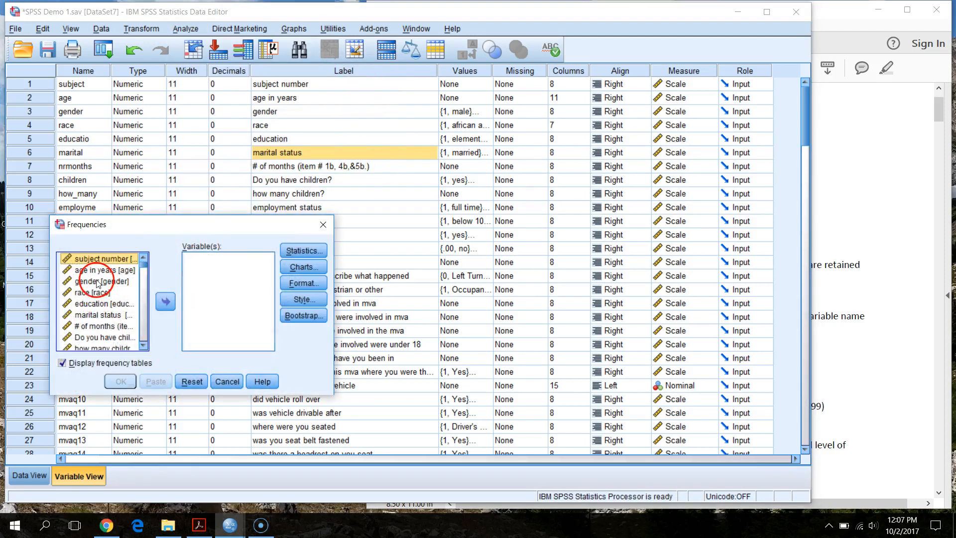
pyautogui.click(103, 315)
pyautogui.click(166, 301)
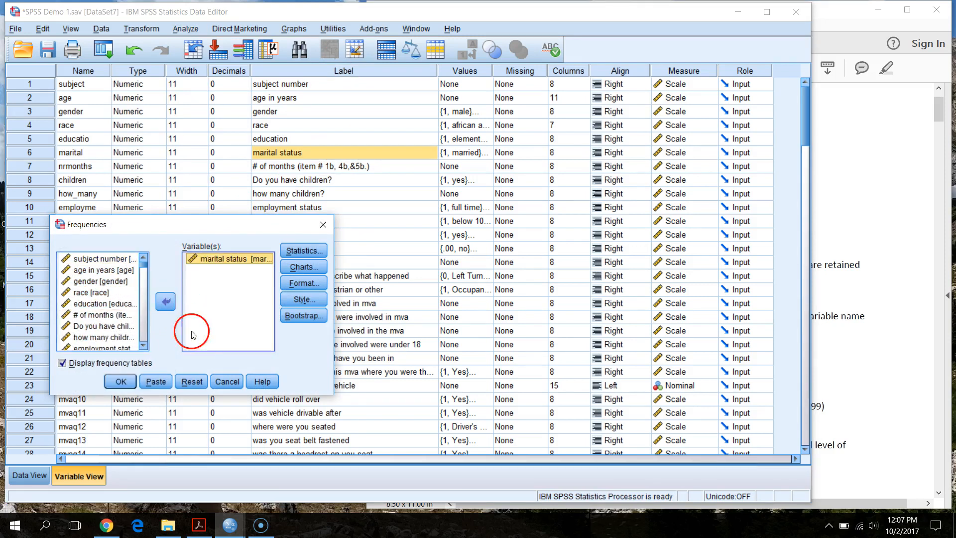
pyautogui.click(121, 381)
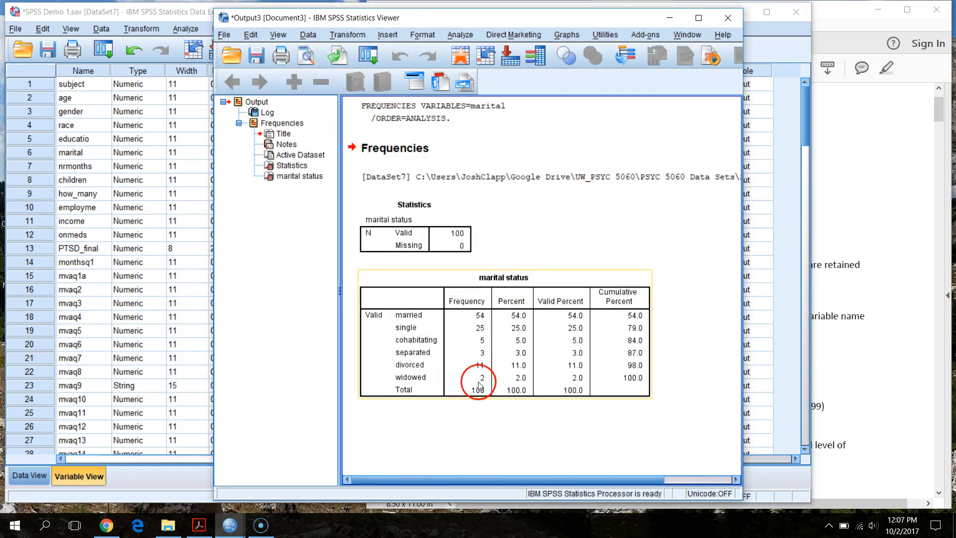
# - Locate BAIscore in the data editor's variable list and run Descriptives on BAI - Beck anxiety inventory
pyautogui.click(174, 11)
pyautogui.scroll(-3, 257, 311)
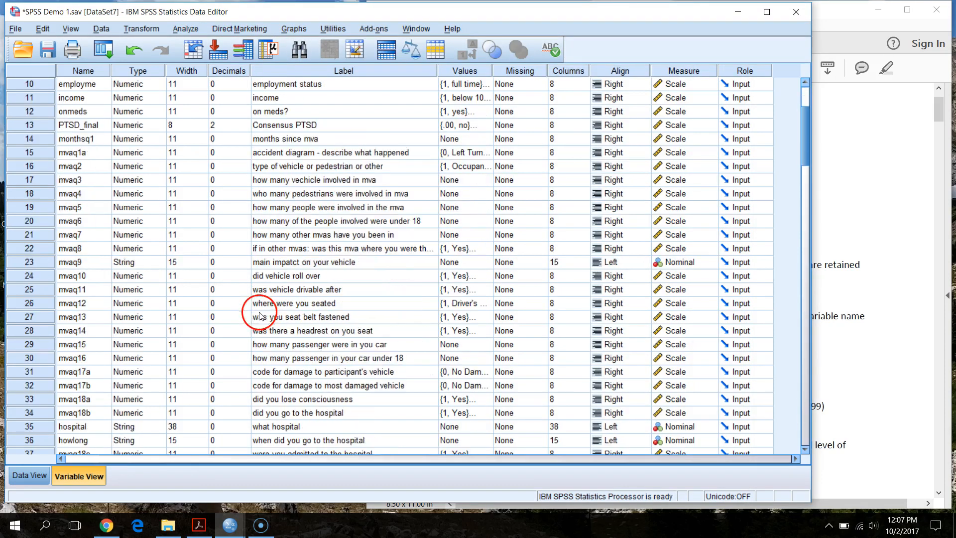
pyautogui.scroll(-20, 171, 346)
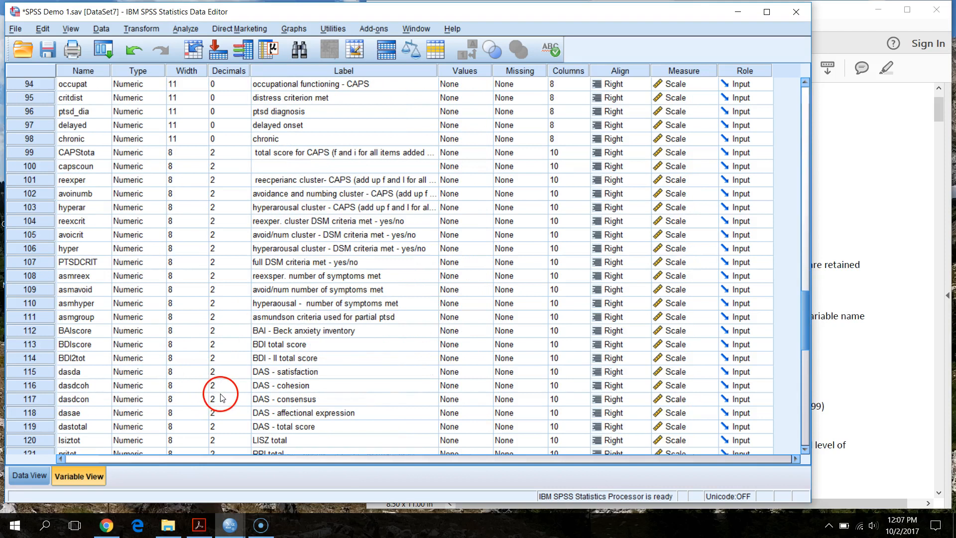
pyautogui.click(81, 330)
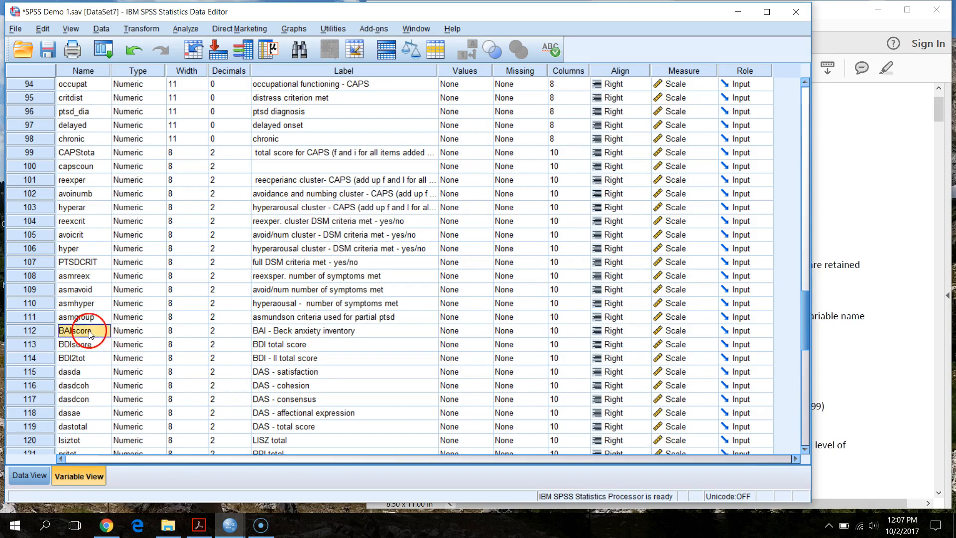
pyautogui.click(198, 30)
pyautogui.moveTo(249, 58)
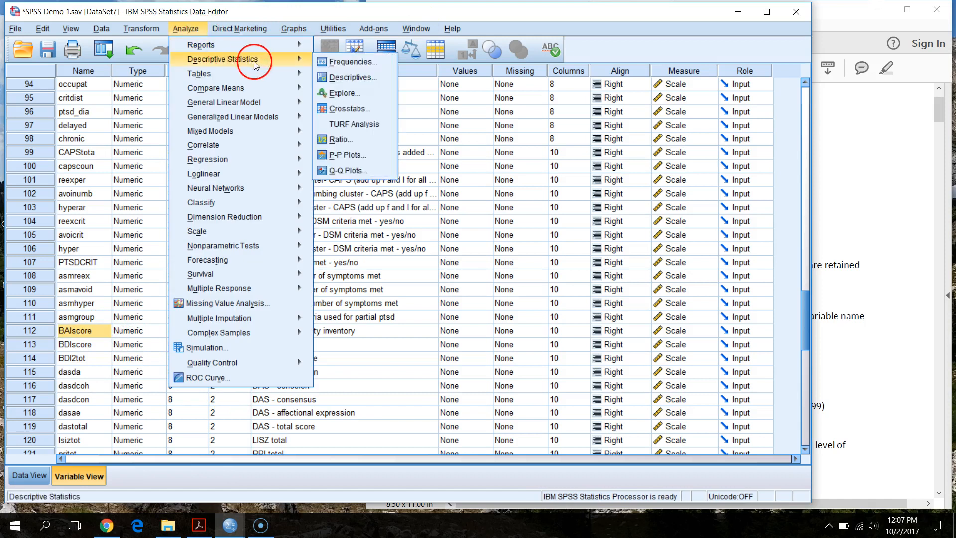
pyautogui.click(351, 79)
pyautogui.moveTo(257, 204); pyautogui.dragTo(246, 280)
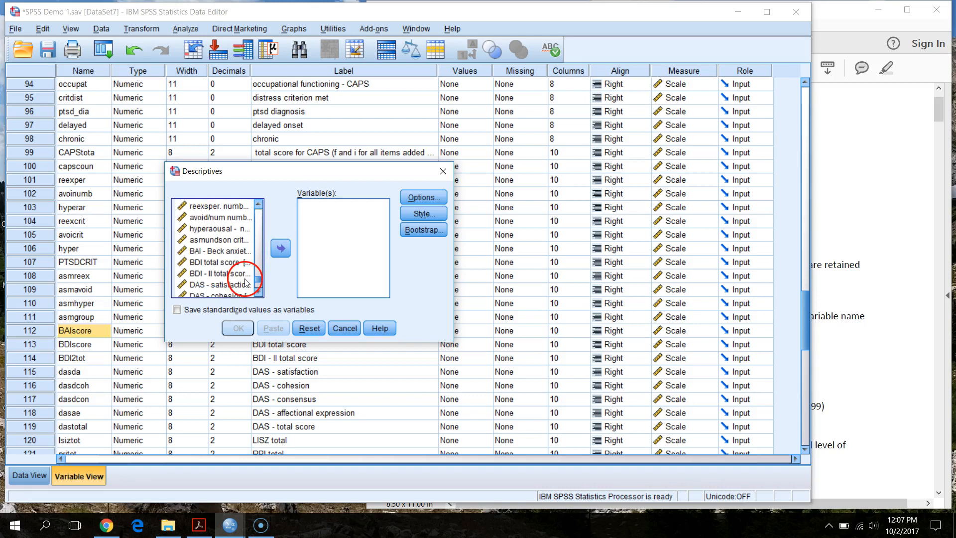
pyautogui.click(222, 256)
pyautogui.click(280, 248)
pyautogui.click(237, 328)
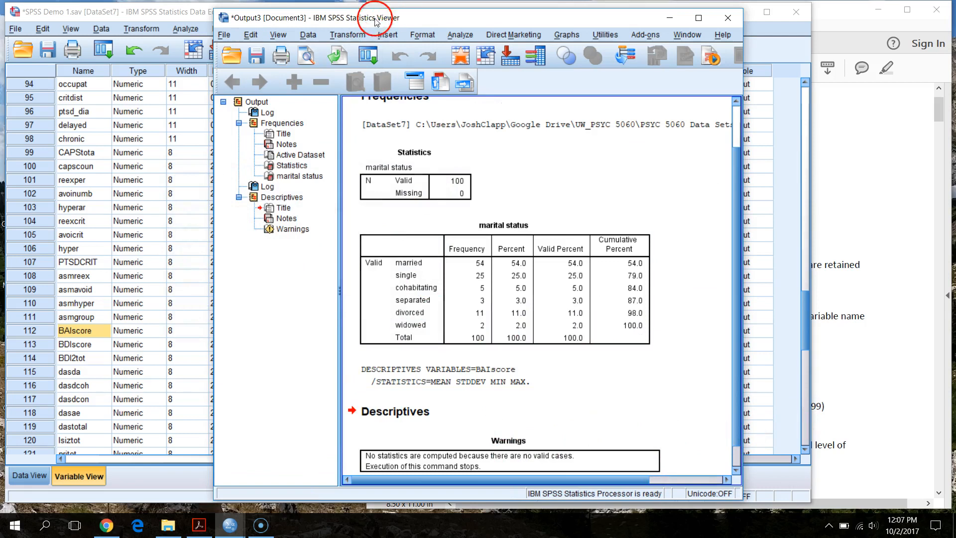
# - Rerun Descriptives with BDI total score in place of the Beck anxiety inventory variable, and show its output table
pyautogui.click(460, 35)
pyautogui.moveTo(384, 38)
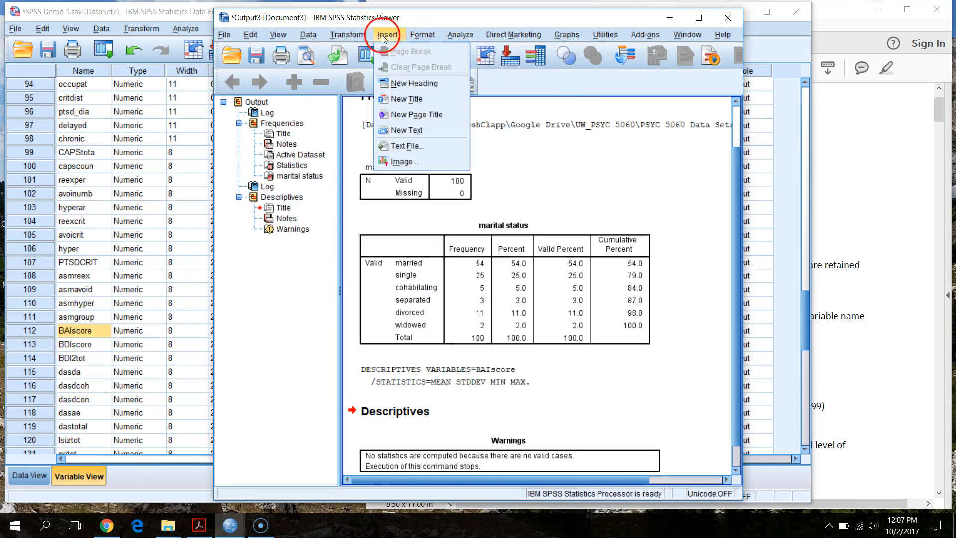
pyautogui.moveTo(460, 35)
pyautogui.moveTo(498, 65)
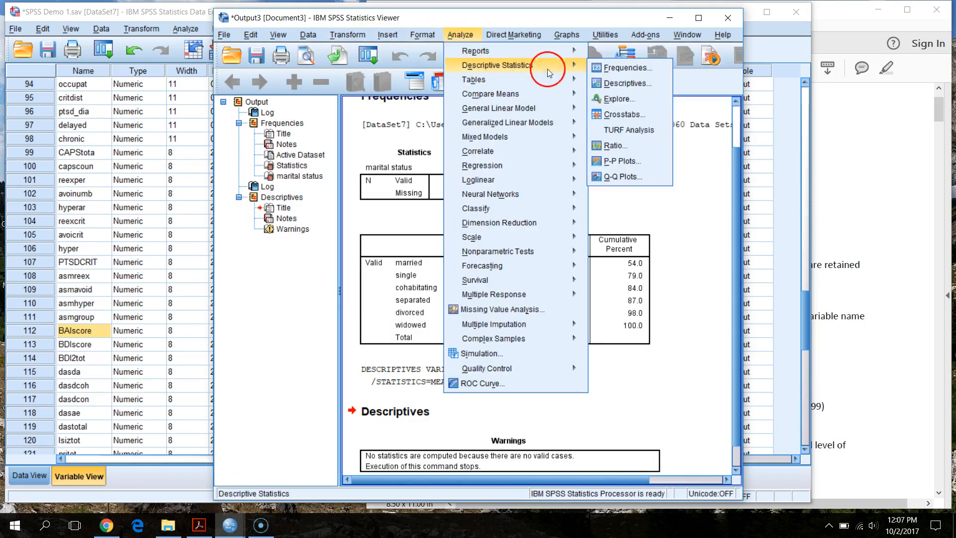
pyautogui.click(625, 83)
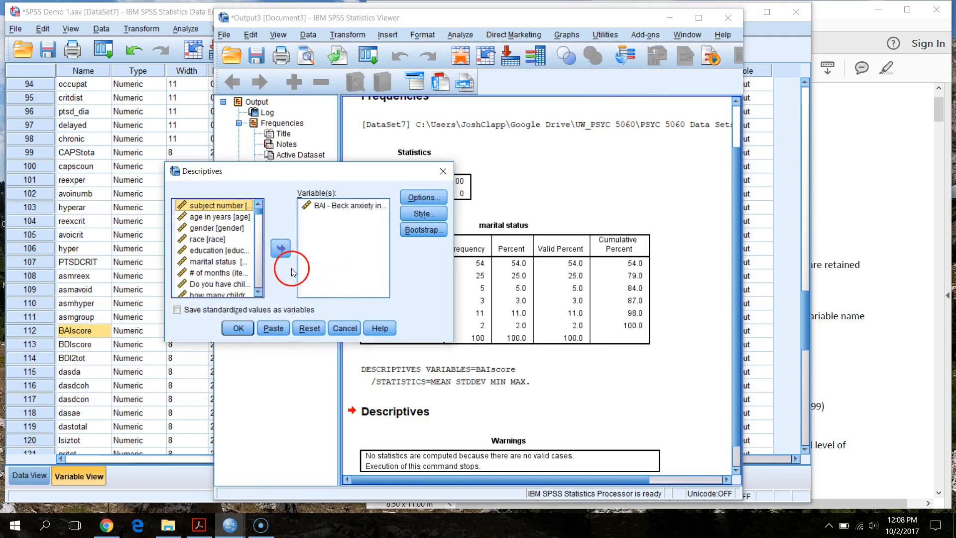
pyautogui.doubleClick(343, 206)
pyautogui.scroll(-2, 214, 264)
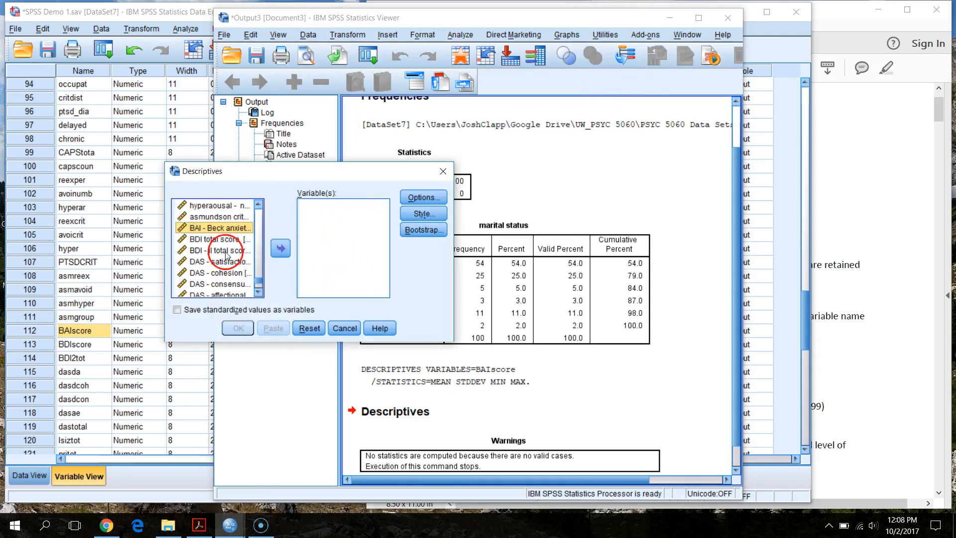
pyautogui.click(227, 240)
pyautogui.click(280, 248)
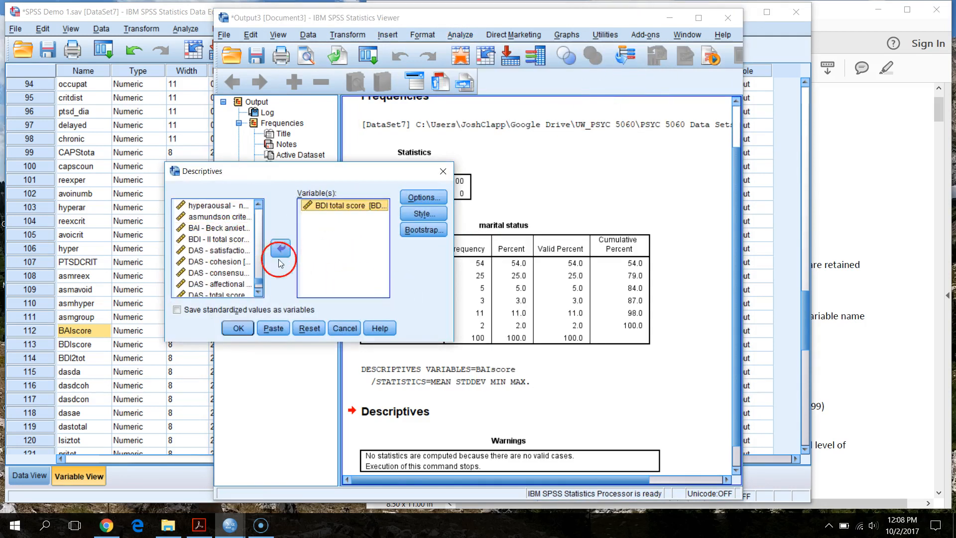
pyautogui.click(238, 328)
pyautogui.scroll(-1, 616, 348)
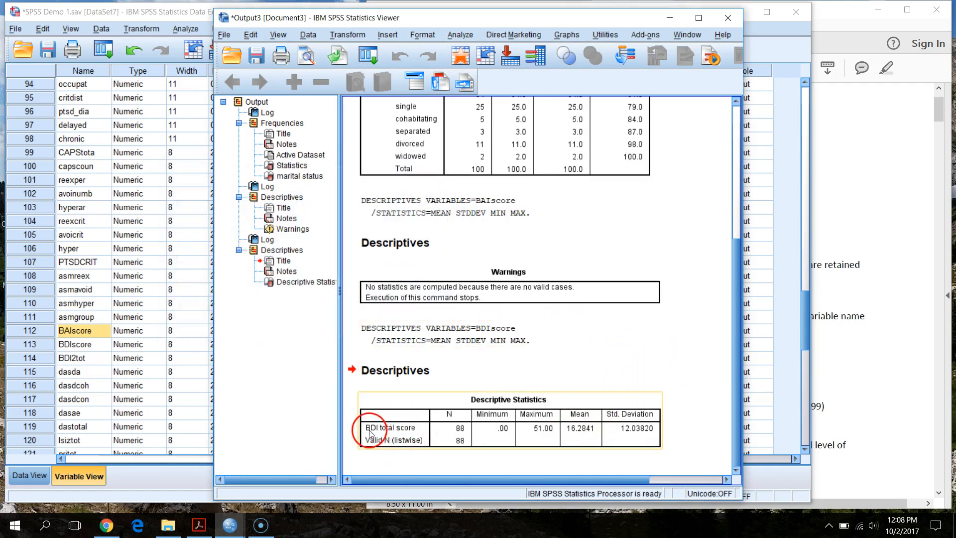
# - Move the output viewer aside and compare BDIscore's name with its BDI total score label in the variable list
pyautogui.moveTo(461, 17); pyautogui.dragTo(630, 33)
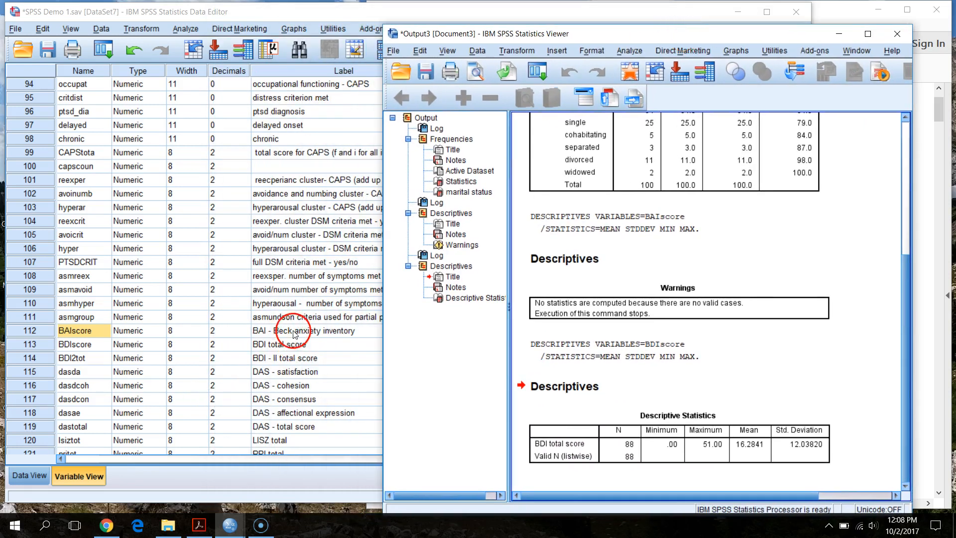
pyautogui.click(296, 344)
pyautogui.click(87, 345)
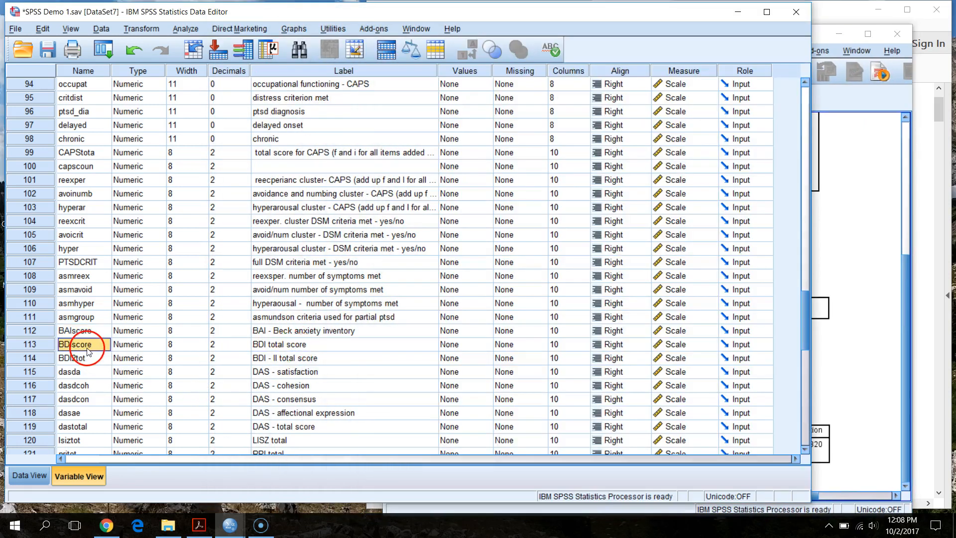
pyautogui.click(346, 349)
# - Check the variable label in the Descriptive Statistics table, collapse the output outline and minimize the output viewer
pyautogui.click(867, 107)
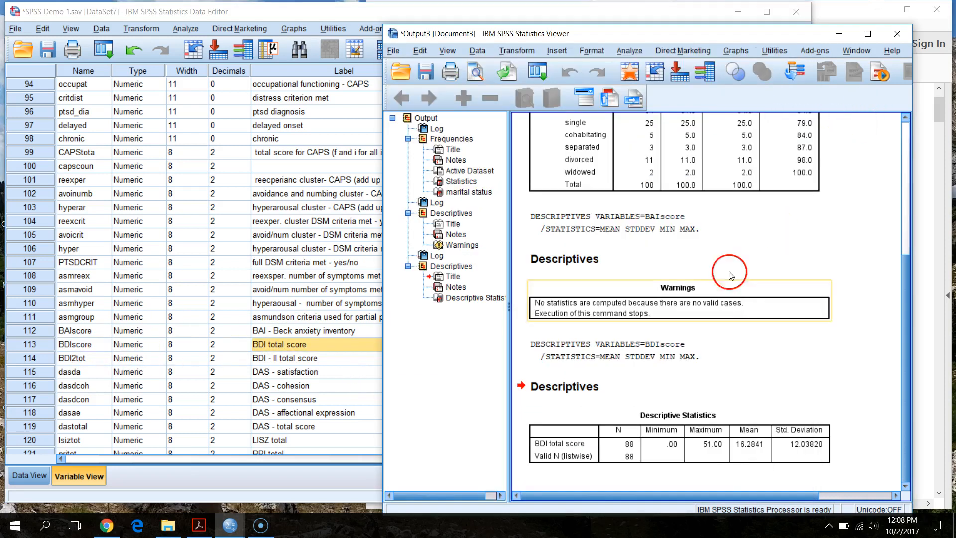
pyautogui.click(559, 451)
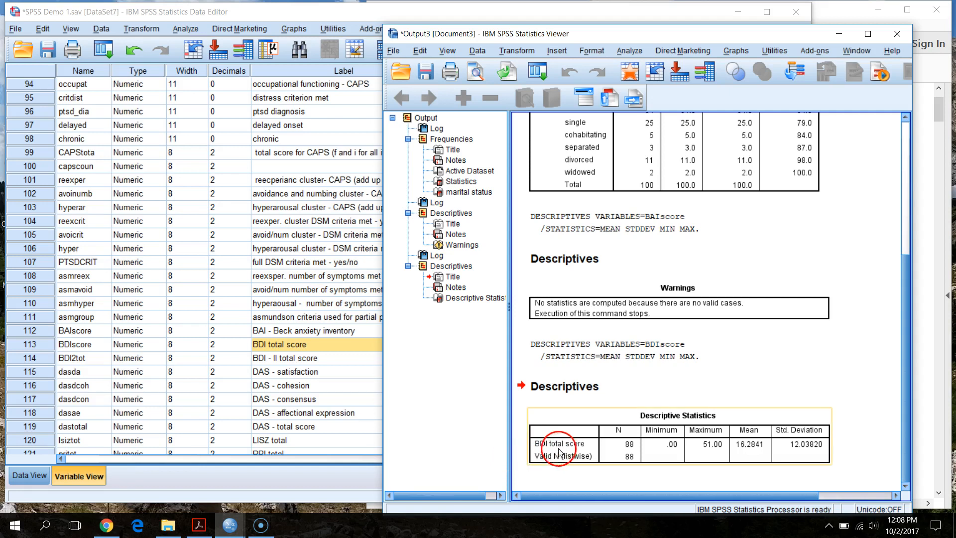
pyautogui.click(871, 111)
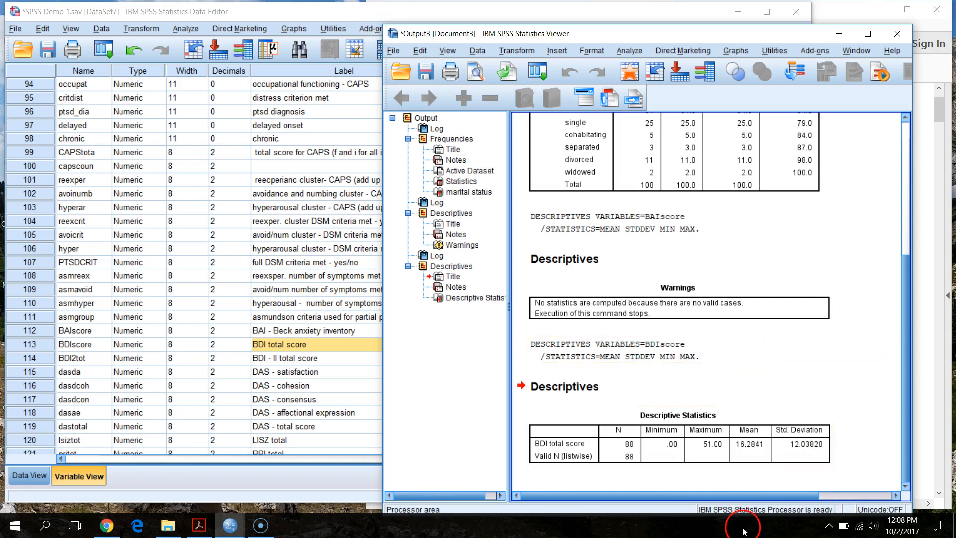
pyautogui.moveTo(508, 311); pyautogui.dragTo(401, 324)
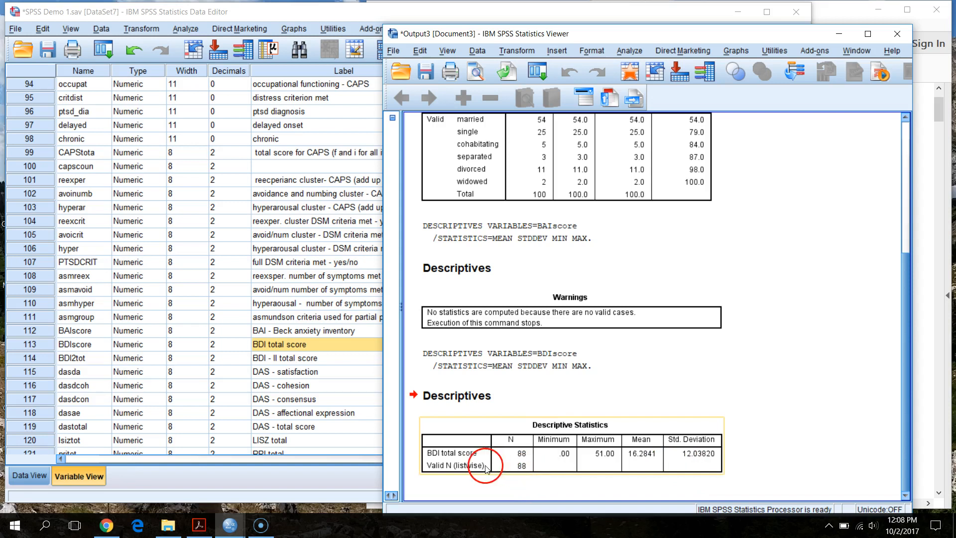
pyautogui.click(837, 35)
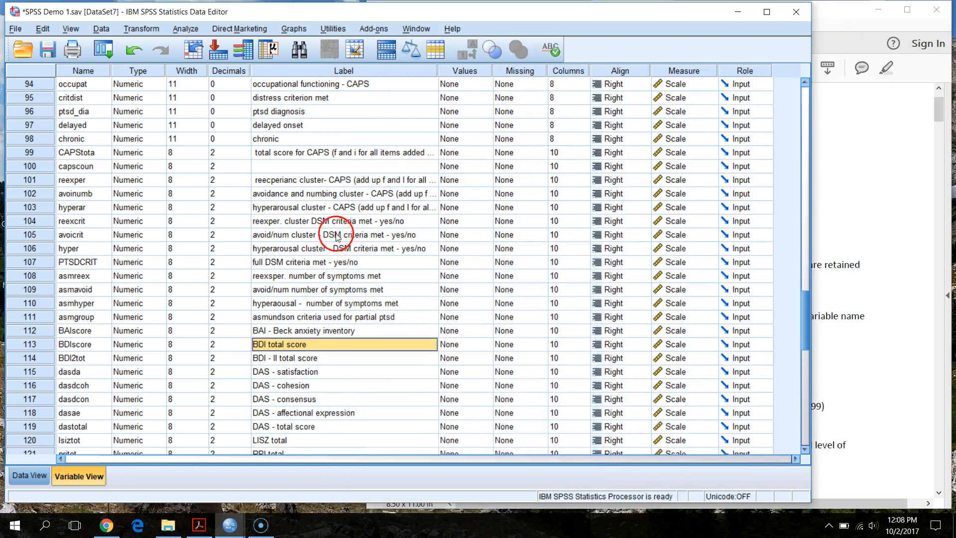
# - Return to the start of the variable list and review the name and label of mvaq2
pyautogui.click(299, 249)
pyautogui.scroll(20, 298, 249)
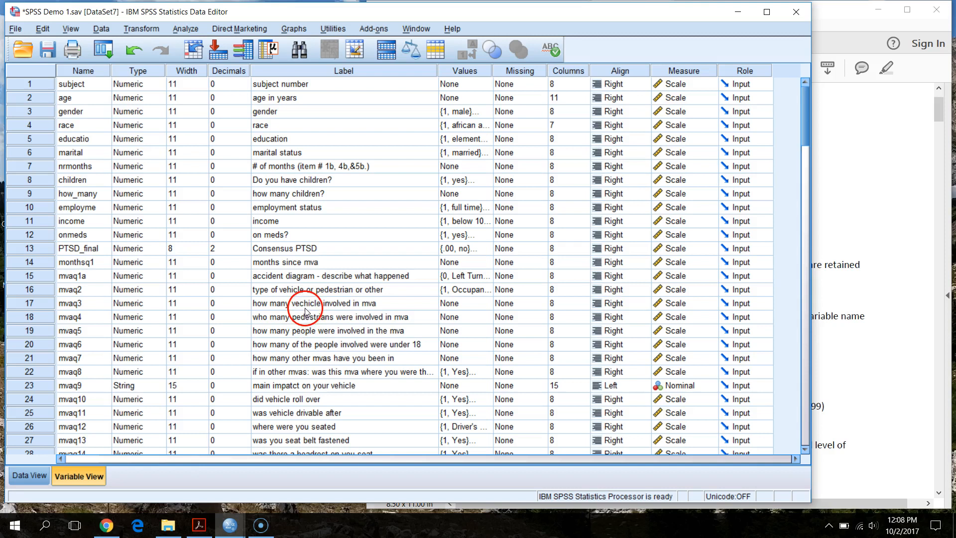
pyautogui.click(82, 288)
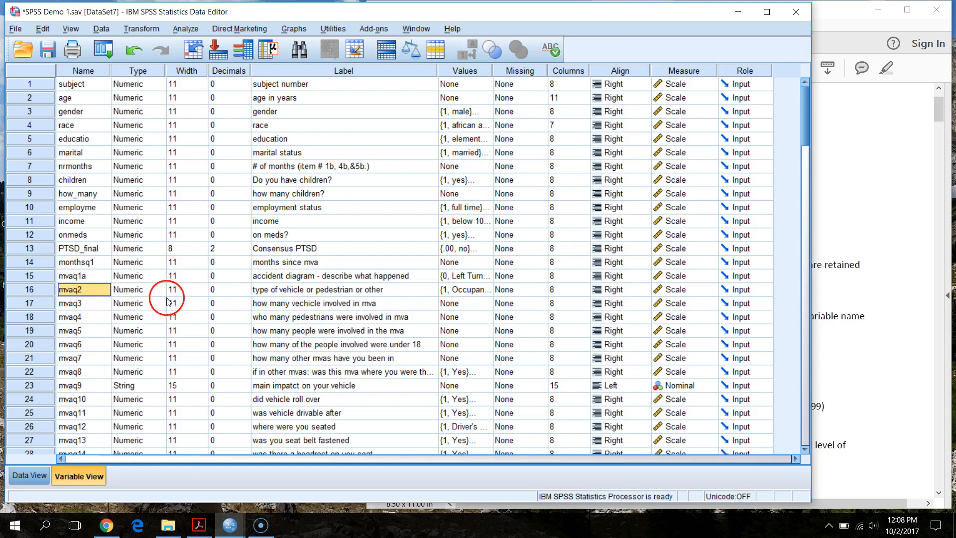
# - Switch to SPSS Demo.pdf and highlight the Label definition together with its two notes
pyautogui.click(845, 23)
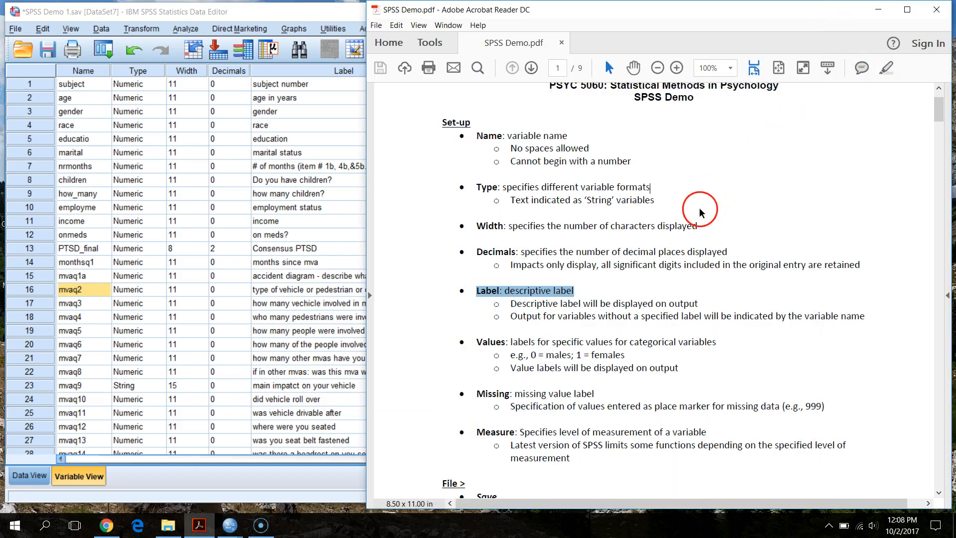
pyautogui.click(523, 306)
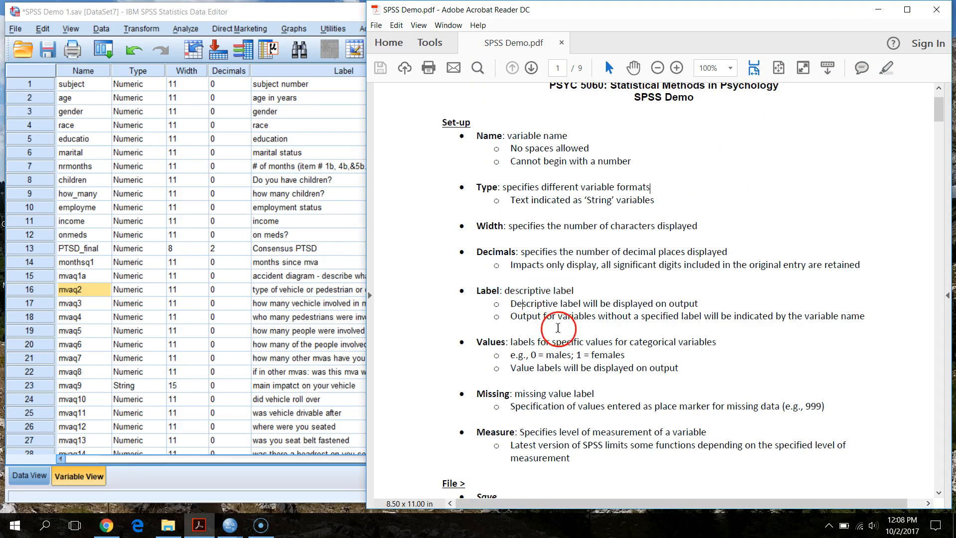
pyautogui.moveTo(480, 293); pyautogui.dragTo(827, 309)
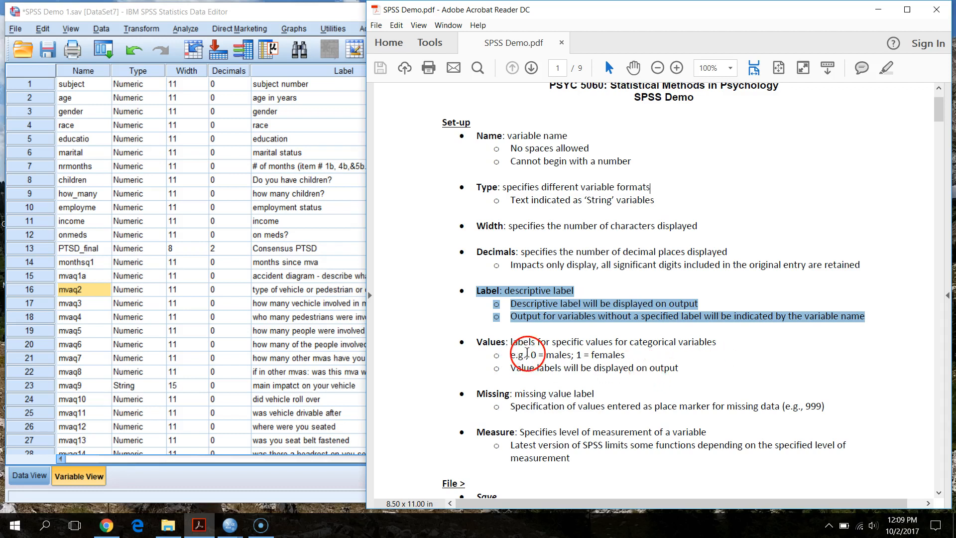
# - Switch back to SPSS and highlight the Label column followed by the Values column of the variable list
pyautogui.click(335, 10)
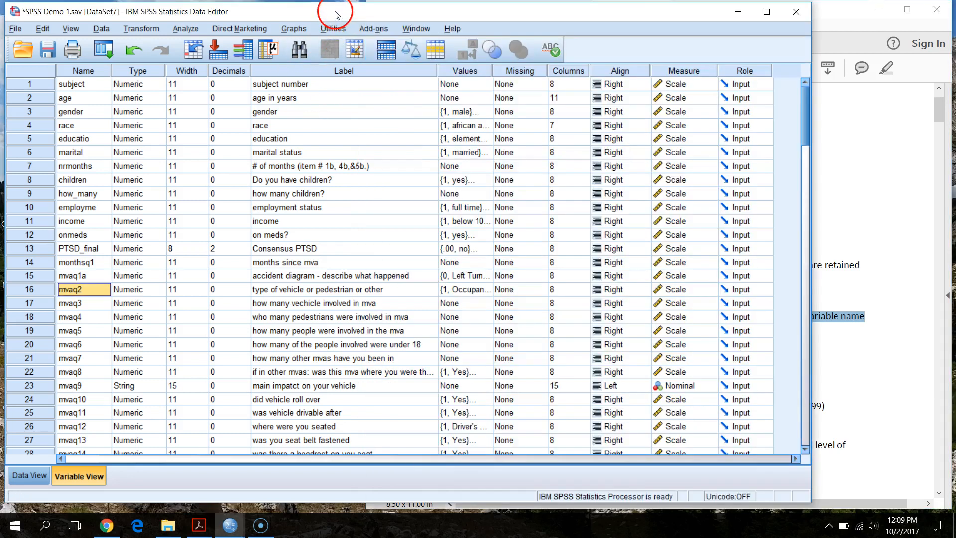
pyautogui.click(372, 70)
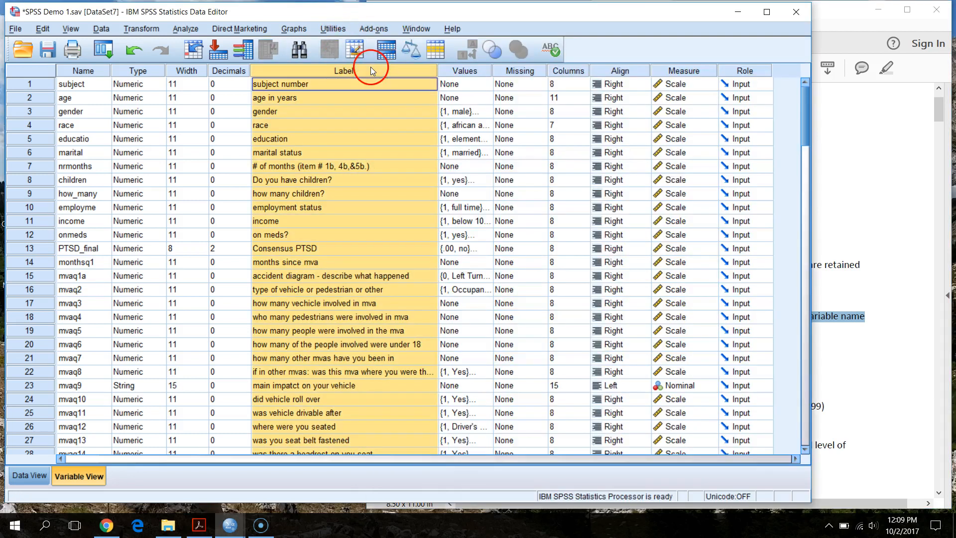
pyautogui.click(488, 74)
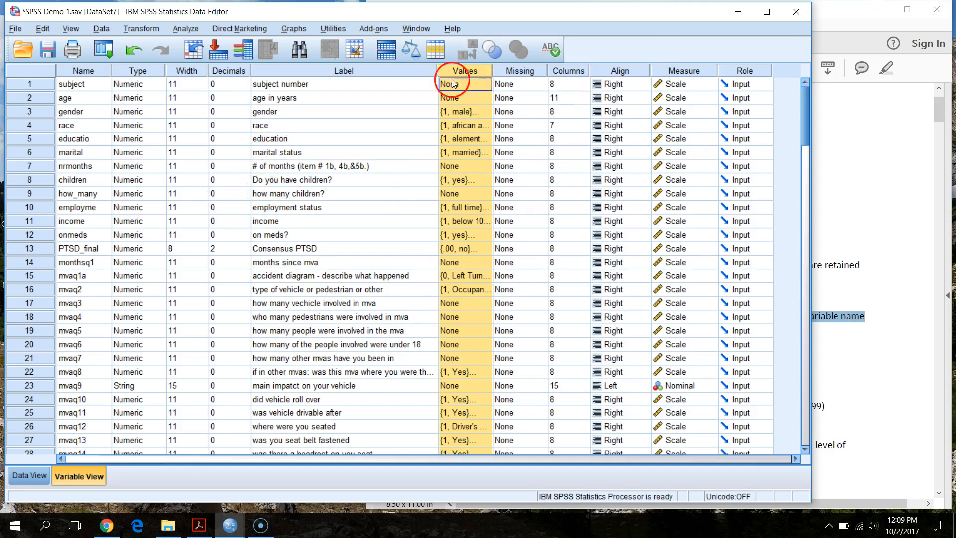
# - Review the gender variable's label and examine its numeric codes in the data sheet
pyautogui.click(425, 112)
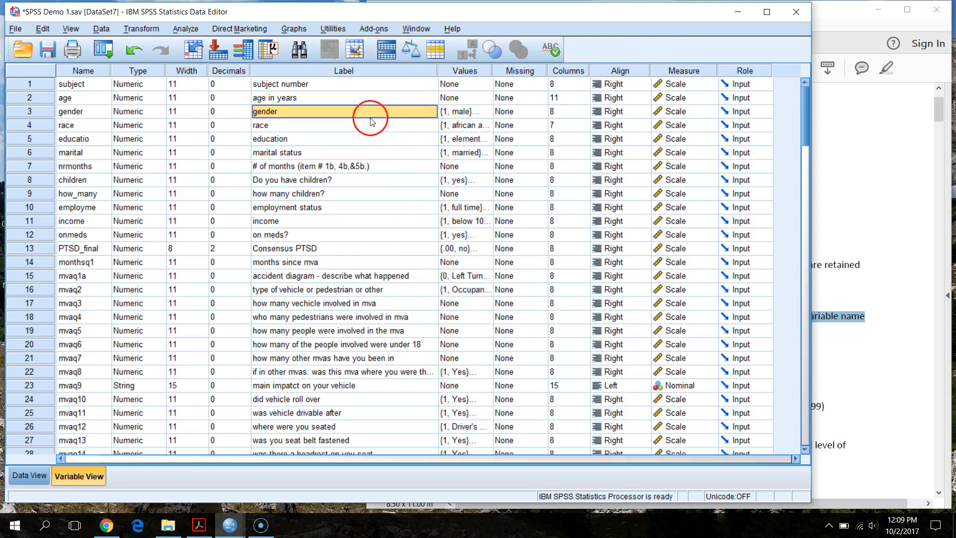
pyautogui.click(29, 475)
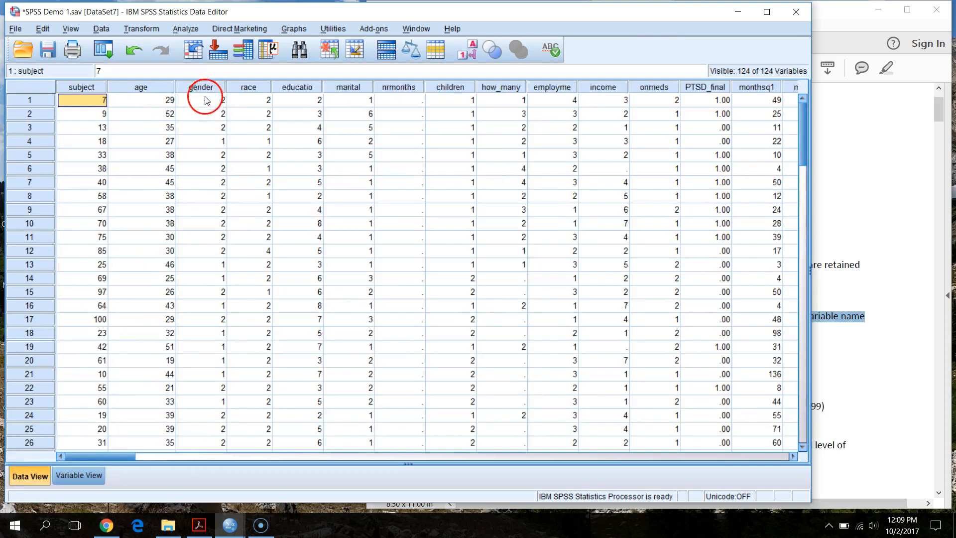
pyautogui.click(218, 86)
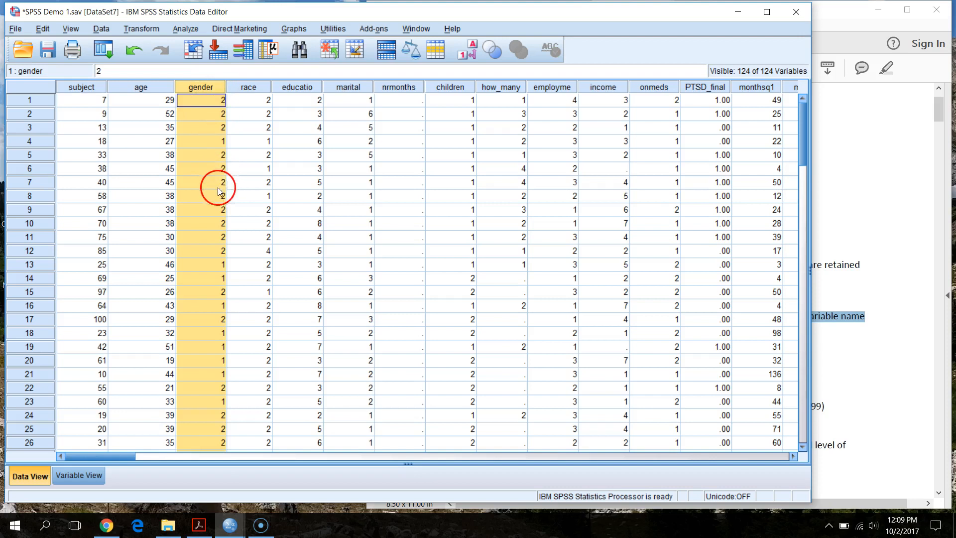
pyautogui.scroll(-8, 218, 191)
pyautogui.scroll(8, 208, 230)
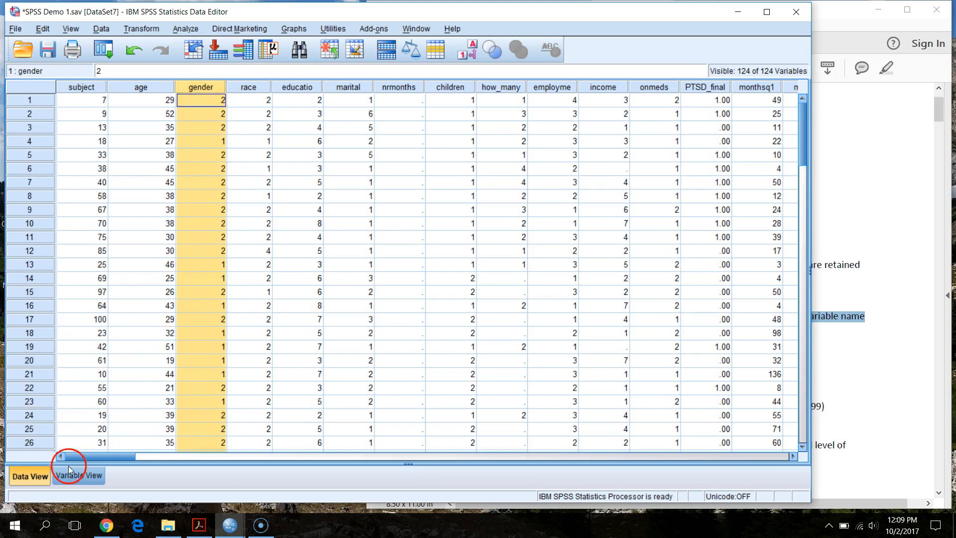
# - Review the value labels defined for gender in the variable list and close them without changes
pyautogui.click(86, 475)
pyautogui.click(476, 114)
pyautogui.click(488, 111)
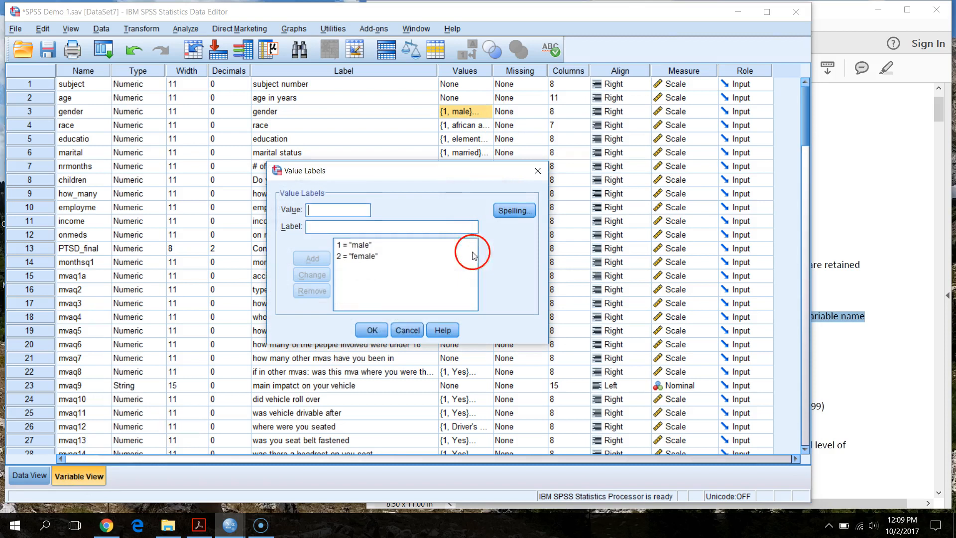
pyautogui.click(361, 246)
pyautogui.click(374, 259)
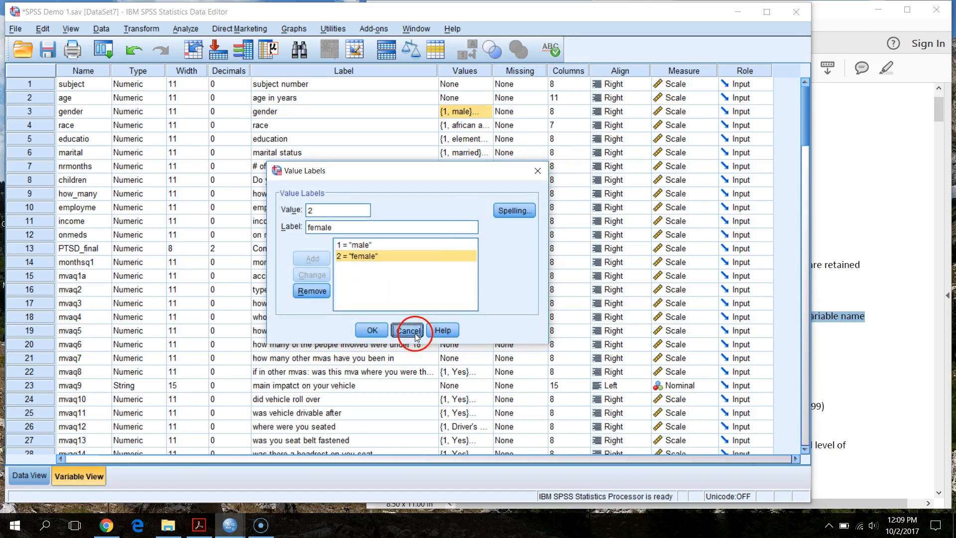
pyautogui.click(407, 330)
# - Run a Frequencies analysis on gender in place of marital status and check the labels in the gender table
pyautogui.click(185, 28)
pyautogui.moveTo(243, 64)
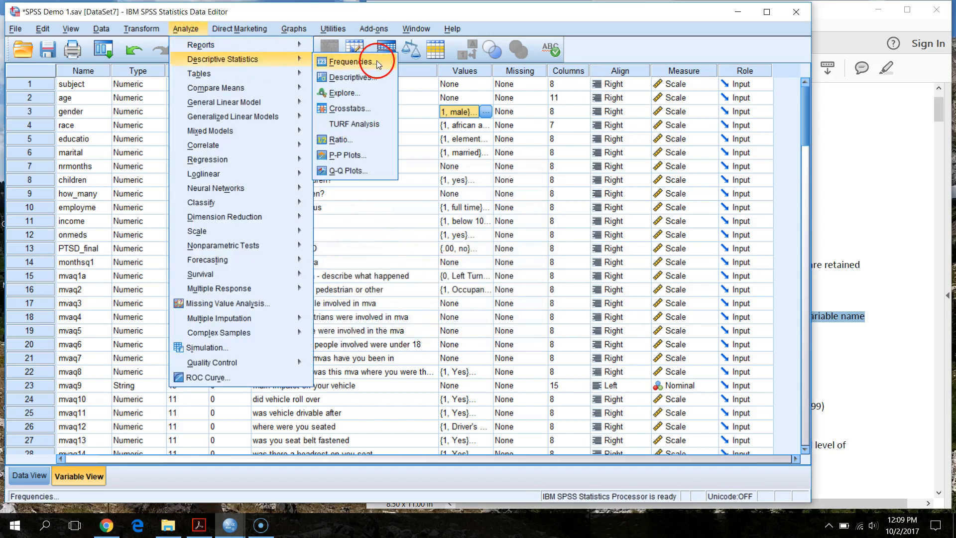
pyautogui.click(373, 69)
pyautogui.click(211, 257)
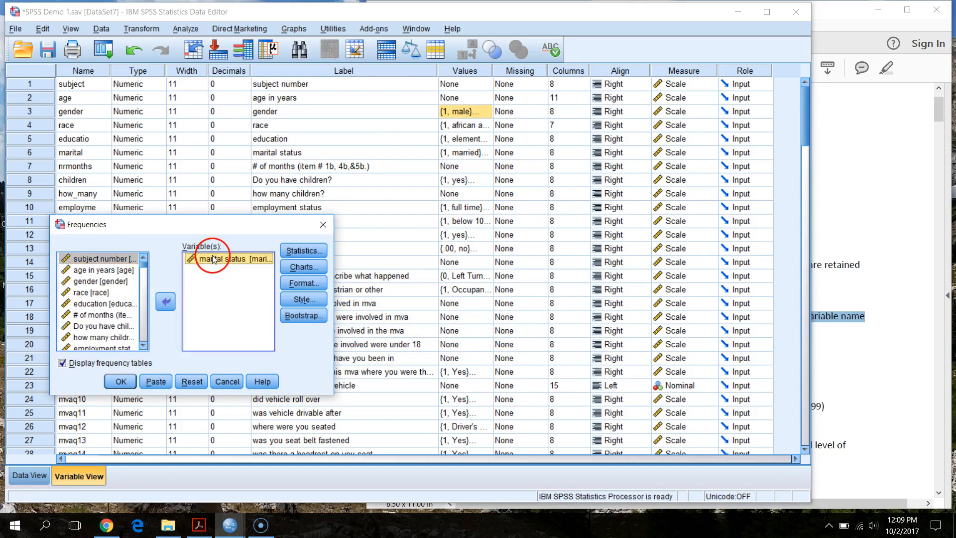
pyautogui.click(165, 302)
pyautogui.click(113, 270)
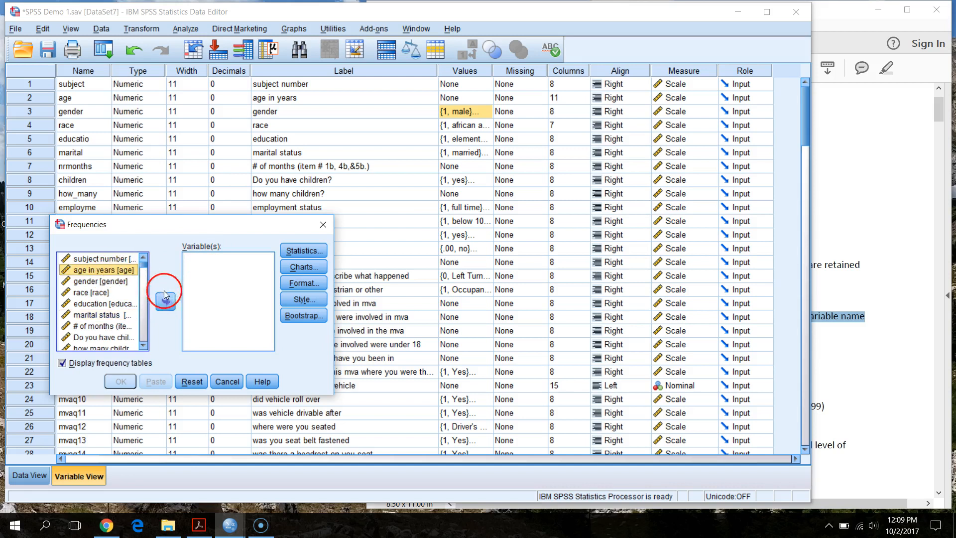
pyautogui.click(114, 282)
pyautogui.click(165, 302)
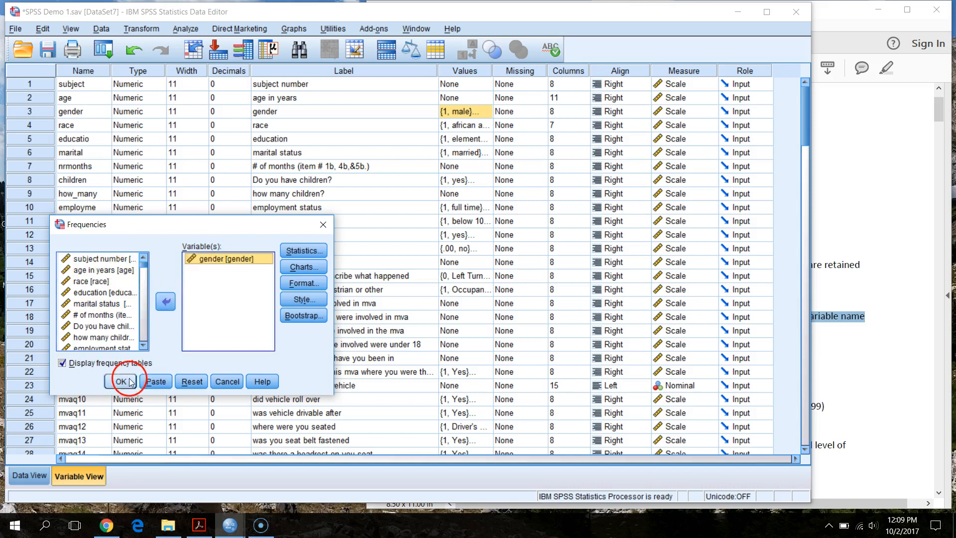
pyautogui.click(121, 382)
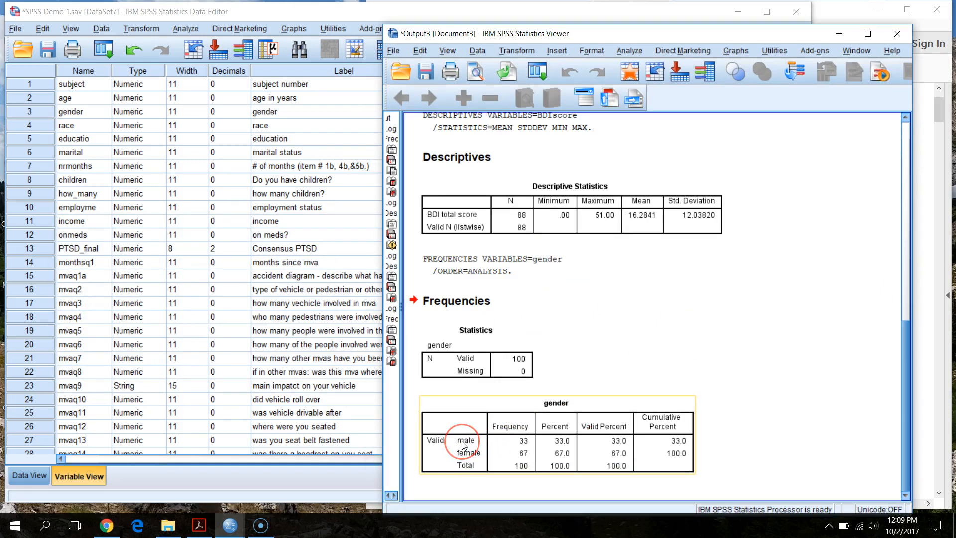
pyautogui.click(482, 446)
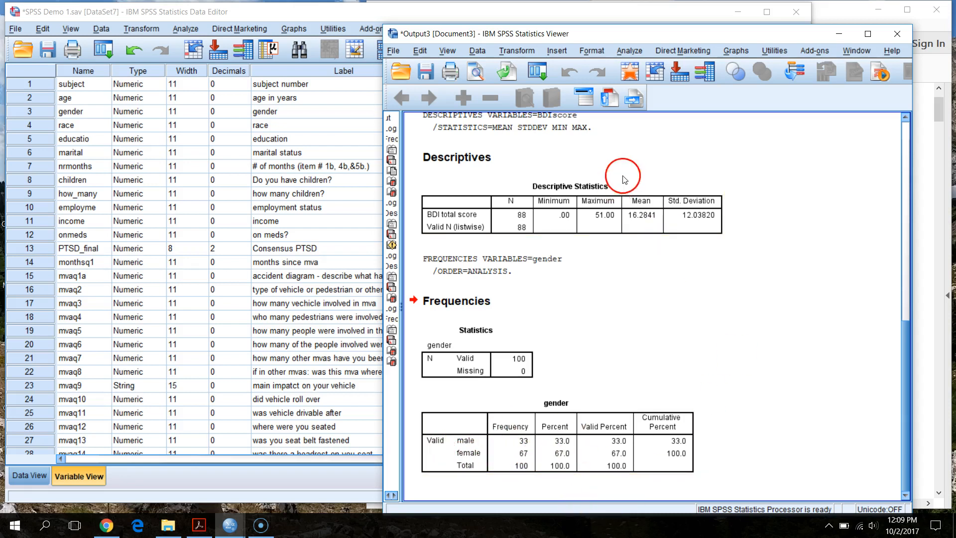
# - Return to the variable list and try relabelling value 4 of employment status as "caregiver"
pyautogui.click(301, 12)
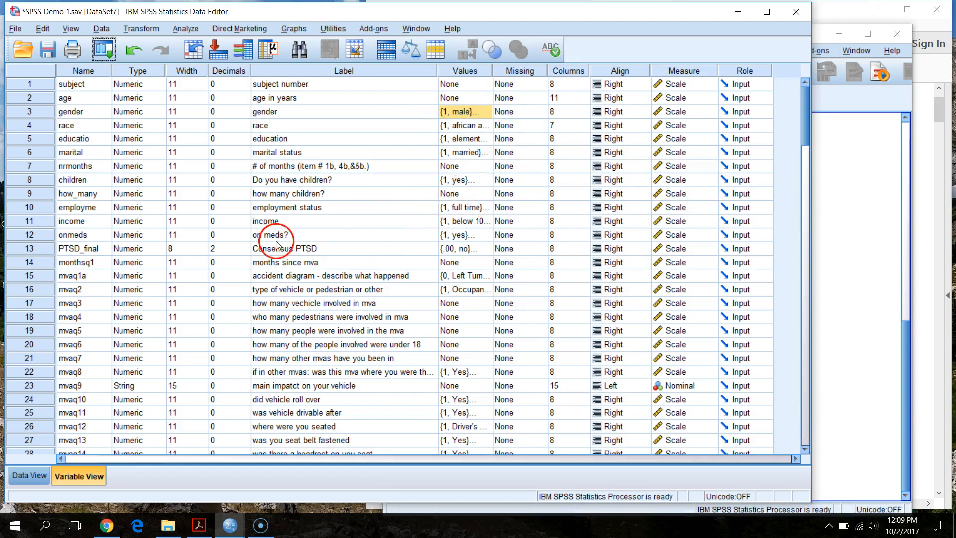
pyautogui.click(478, 208)
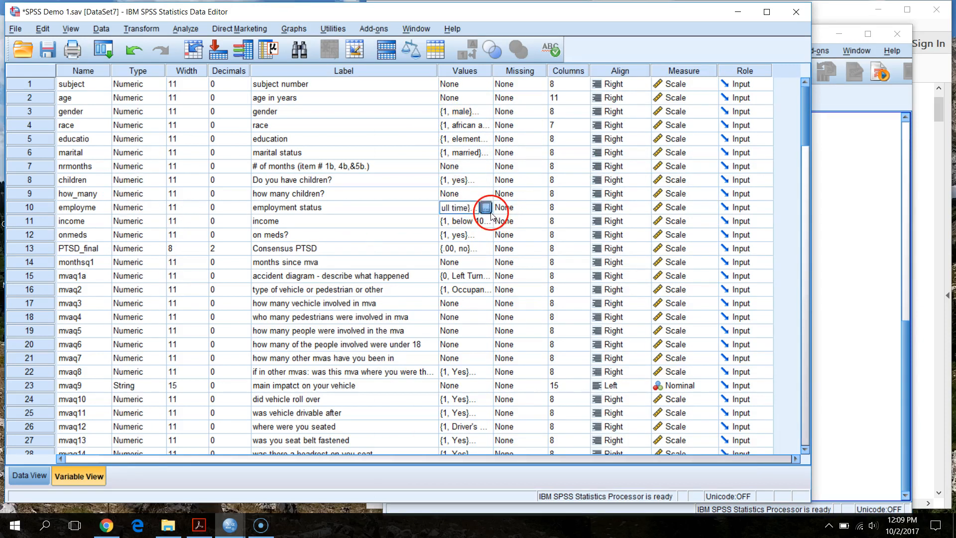
pyautogui.click(488, 207)
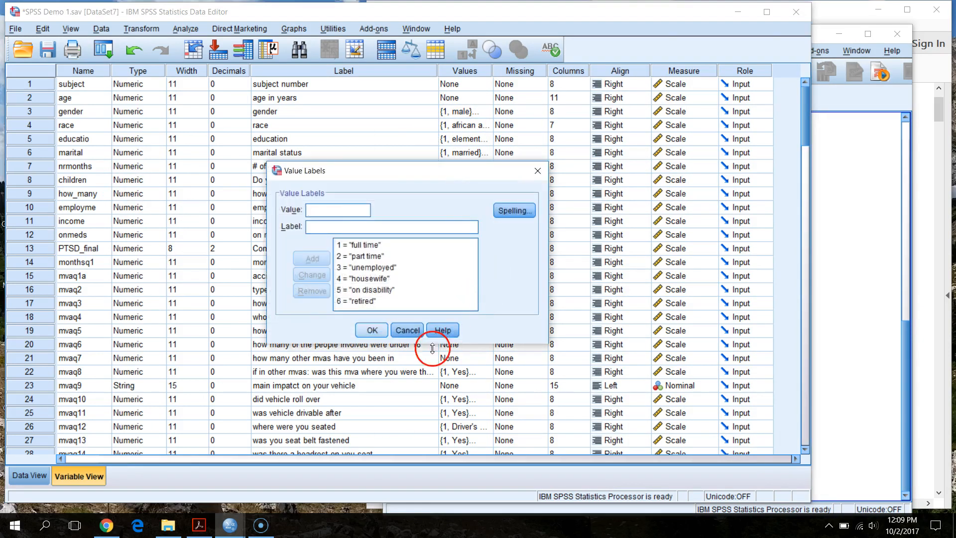
pyautogui.click(384, 280)
pyautogui.doubleClick(354, 228)
pyautogui.write('hom')
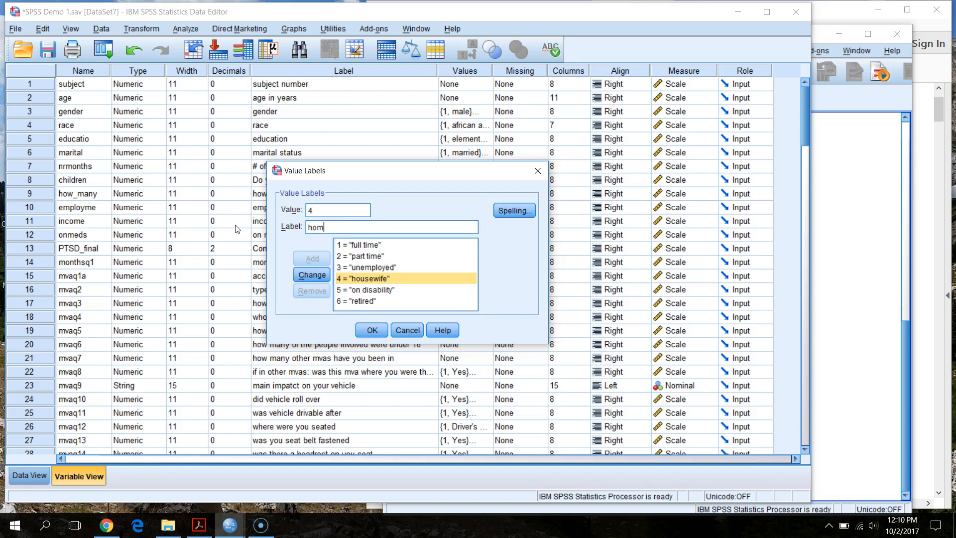
pyautogui.press('BackSpace')
pyautogui.press('BackSpace')
pyautogui.press('BackSpace')
pyautogui.click(312, 275)
# - Inspect the employment status labels for values 5 and 6, and discard the value label edits
pyautogui.click(389, 294)
pyautogui.click(375, 300)
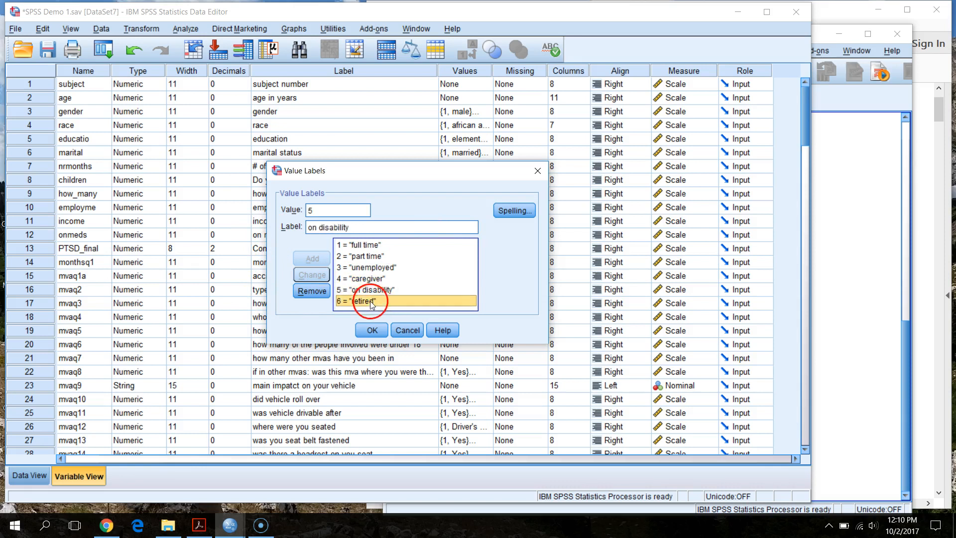
pyautogui.doubleClick(330, 210)
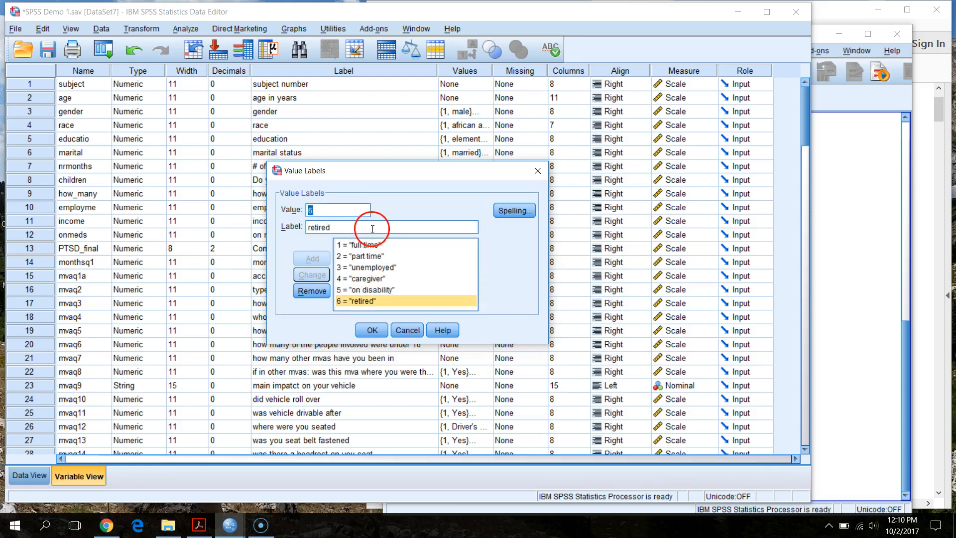
pyautogui.click(409, 330)
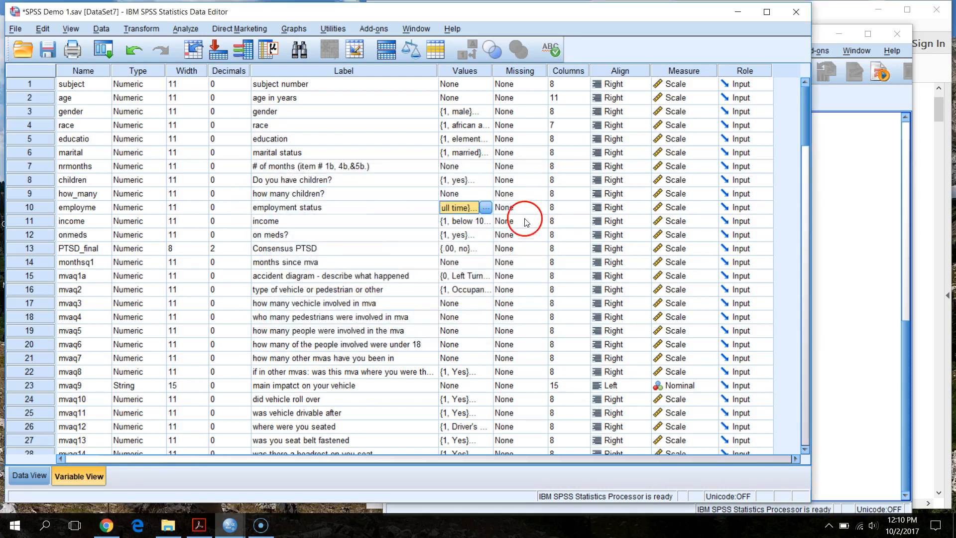
# - Add the value label 7 = "Student" to the employment status variable
pyautogui.click(486, 207)
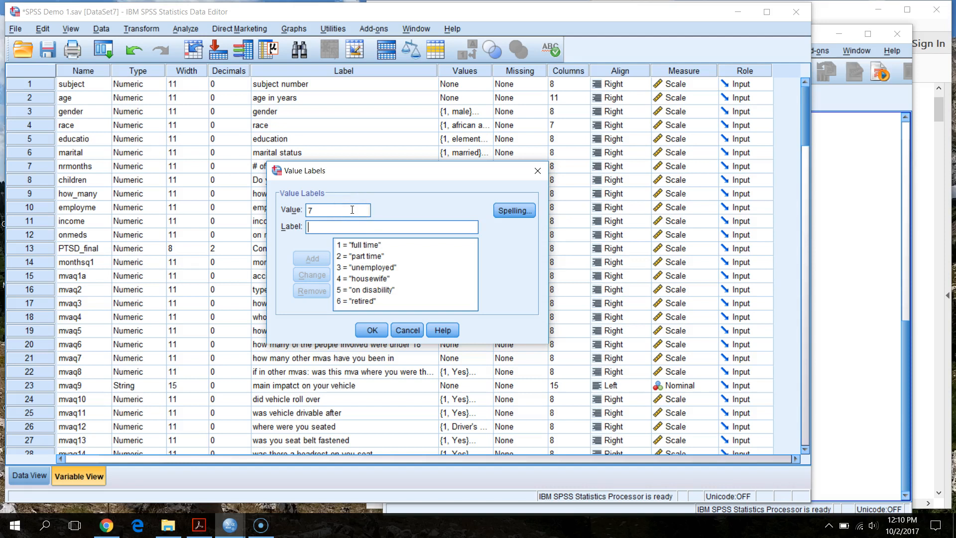
pyautogui.write('Student')
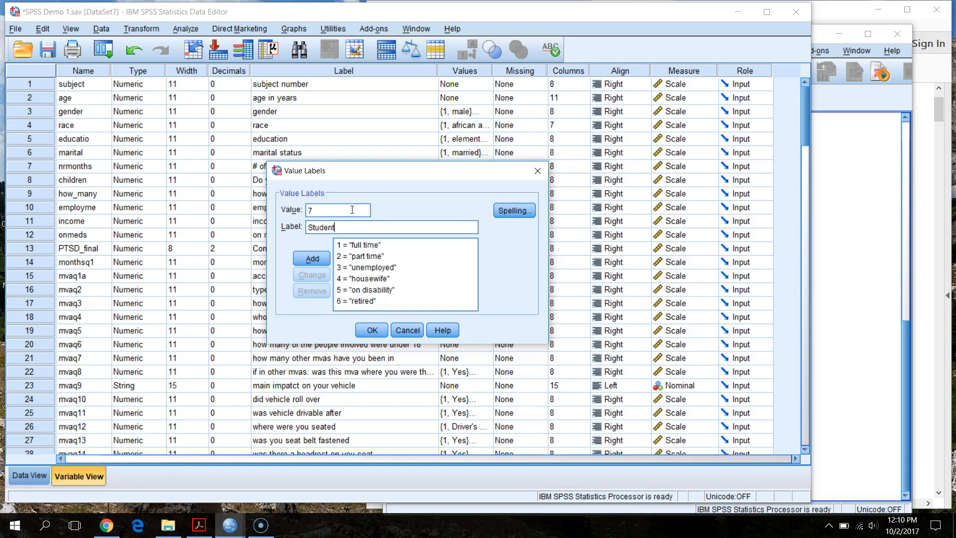
pyautogui.click(312, 258)
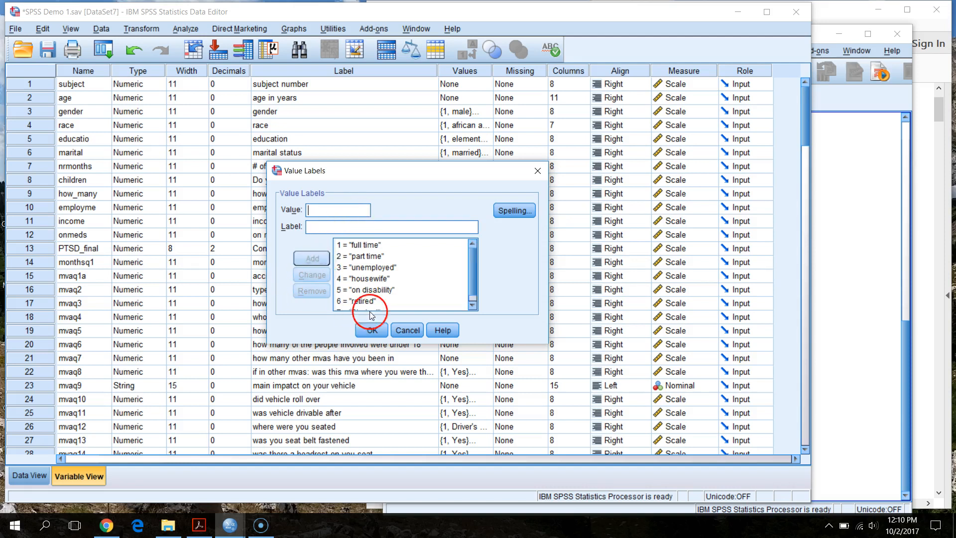
pyautogui.moveTo(477, 260); pyautogui.dragTo(476, 271)
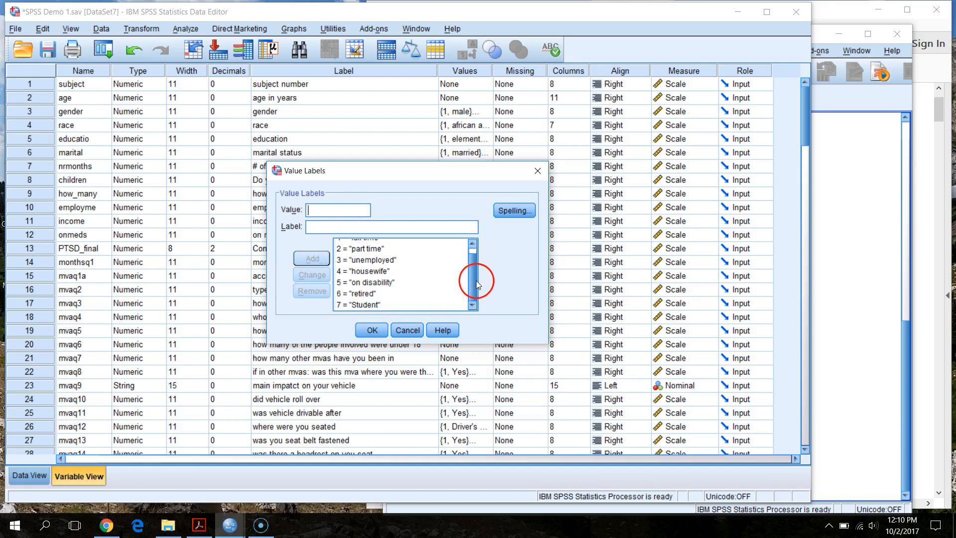
pyautogui.click(366, 304)
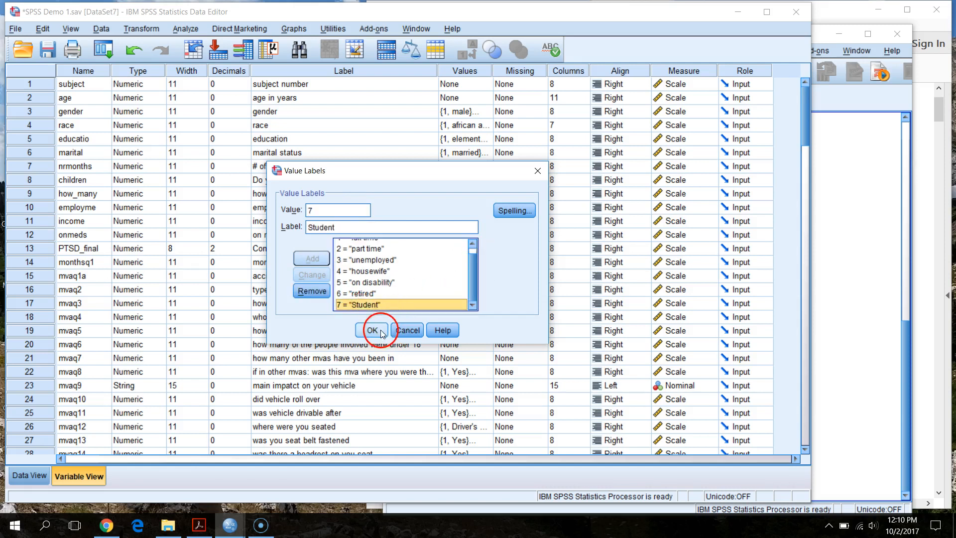
pyautogui.click(380, 330)
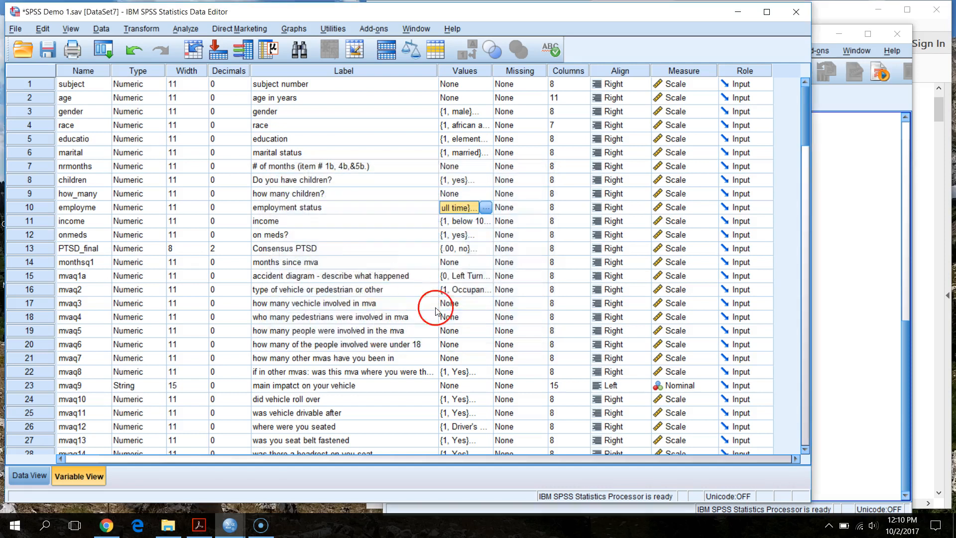
# - Run a Frequencies analysis on employment status in place of gender and check the resulting table
pyautogui.click(192, 32)
pyautogui.moveTo(229, 59)
pyautogui.click(354, 60)
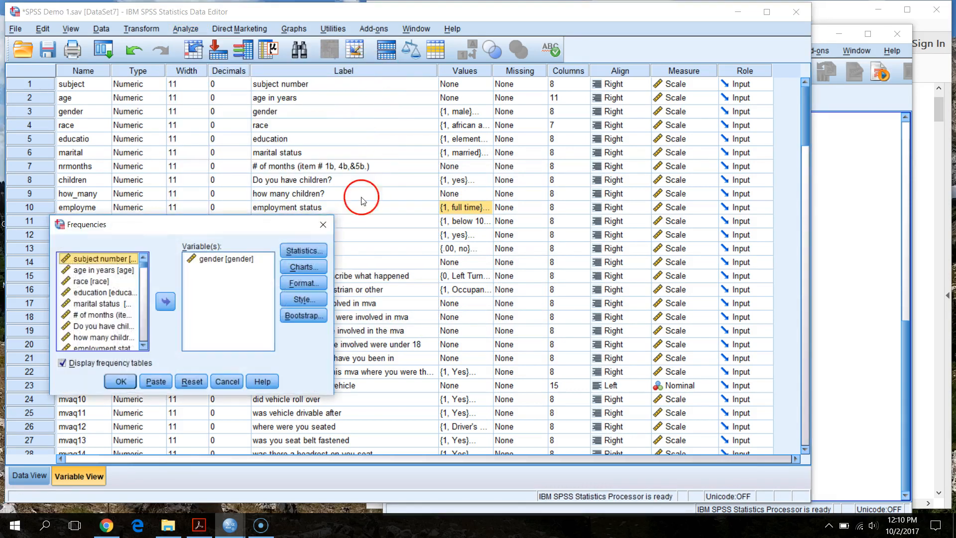
pyautogui.click(222, 259)
pyautogui.click(165, 301)
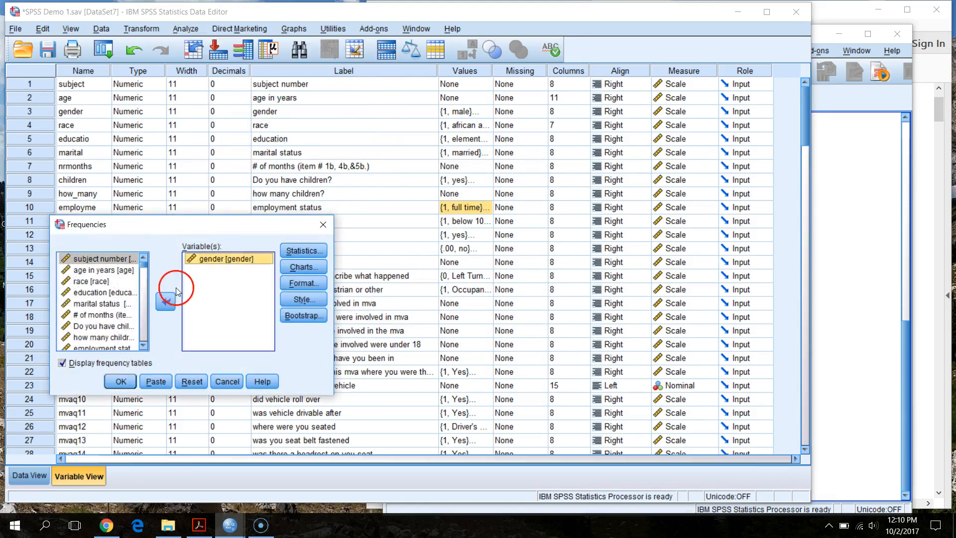
pyautogui.click(122, 306)
pyautogui.scroll(-1, 124, 306)
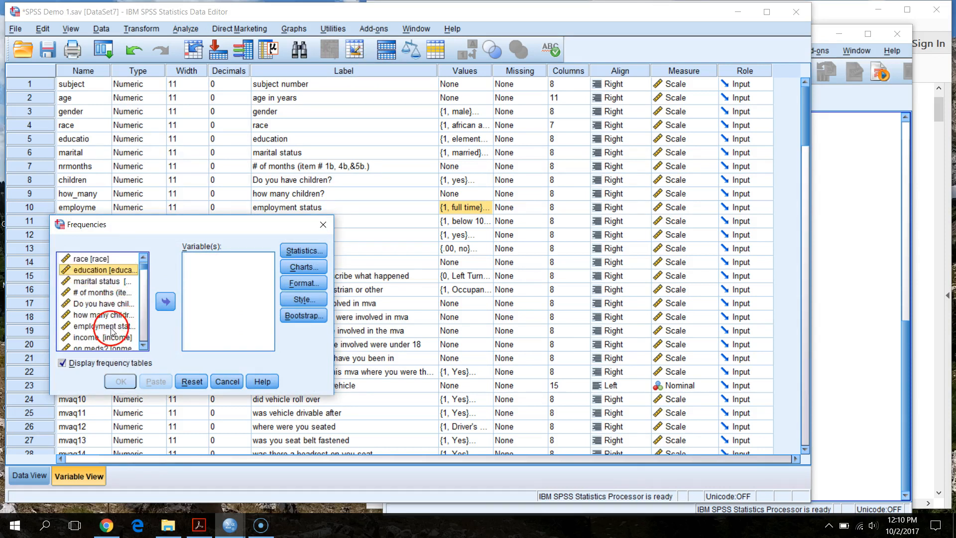
pyautogui.click(114, 327)
pyautogui.click(165, 301)
pyautogui.click(121, 381)
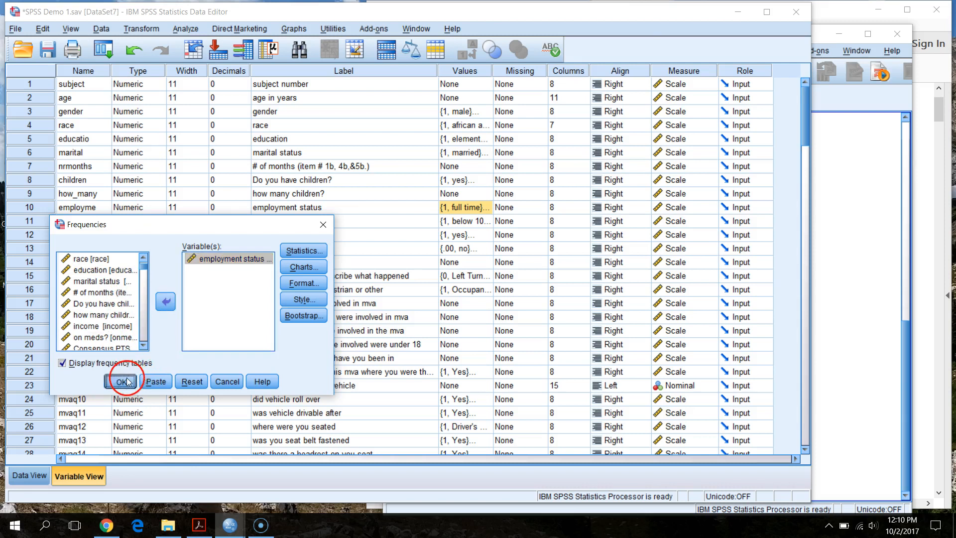
pyautogui.scroll(-1, 647, 318)
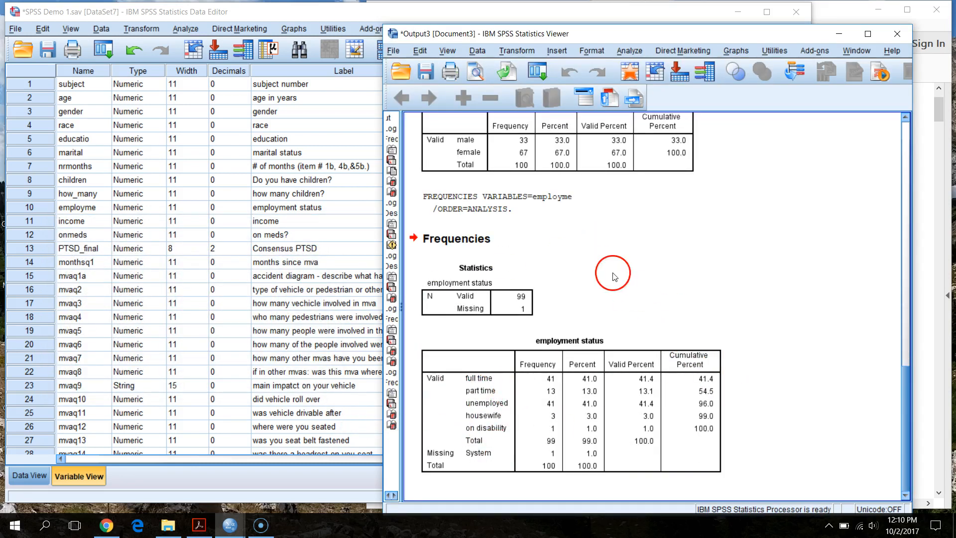
# - Minimize the output viewer, switch to SPSS Demo.pdf and review the Values definition
pyautogui.click(838, 33)
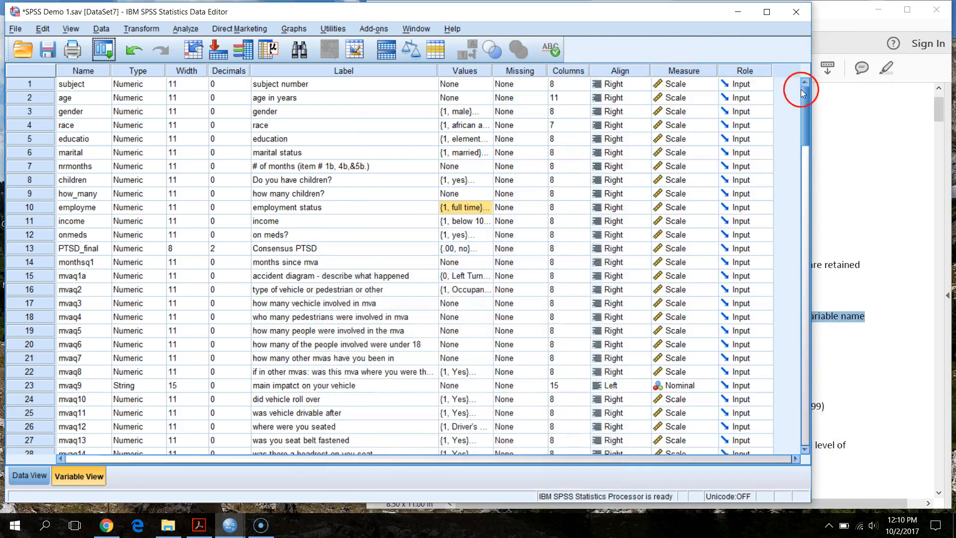
pyautogui.click(832, 43)
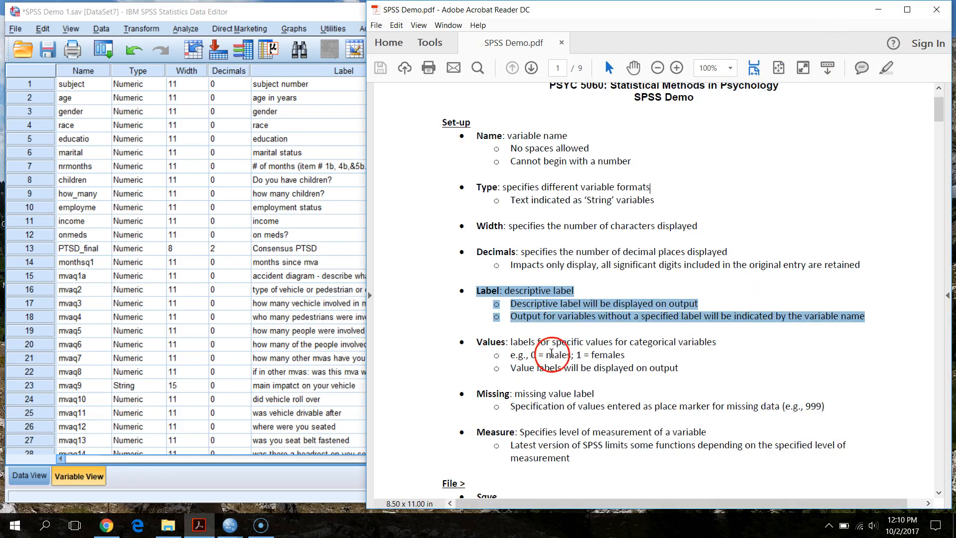
pyautogui.click(481, 341)
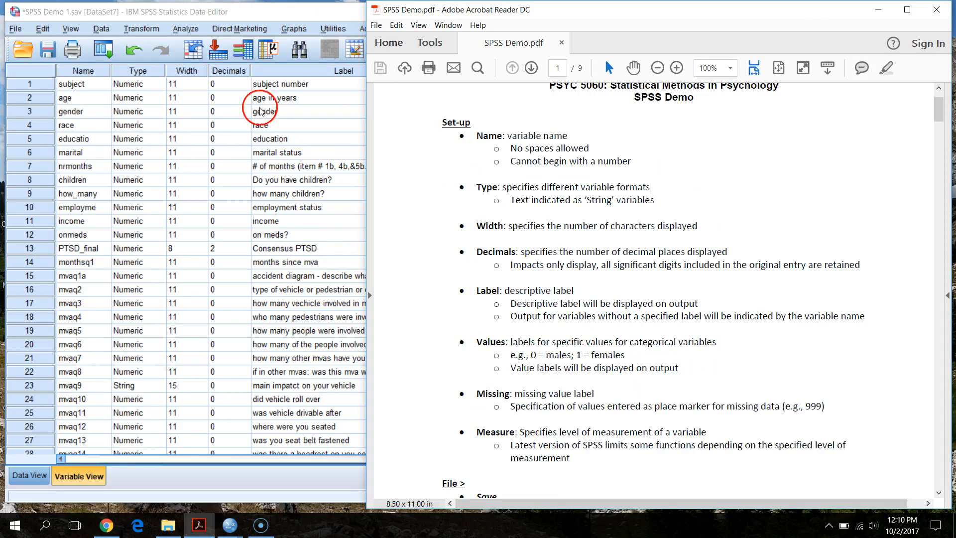
# - Switch to the SPSS Data Editor, inspect the missing values settings for employment status, and cancel without changes
pyautogui.click(293, 9)
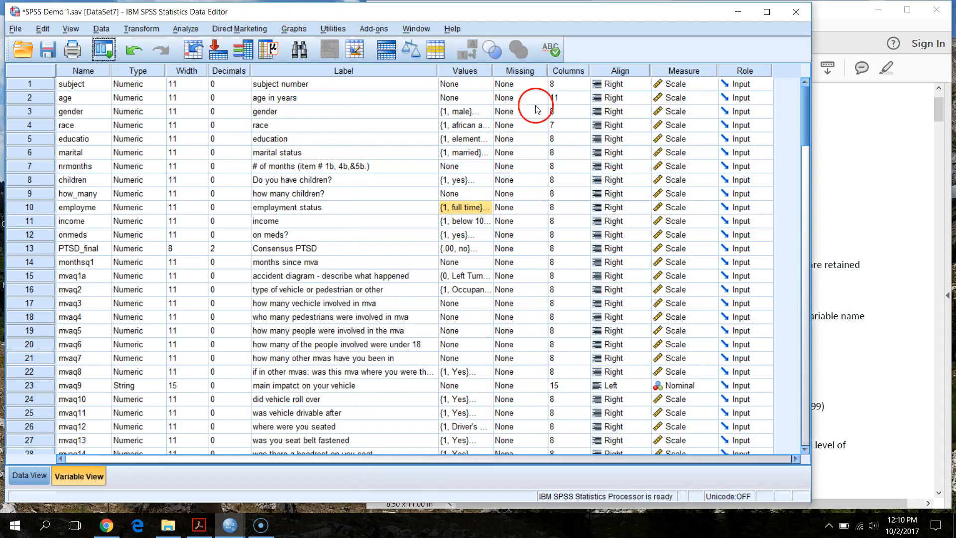
pyautogui.click(544, 213)
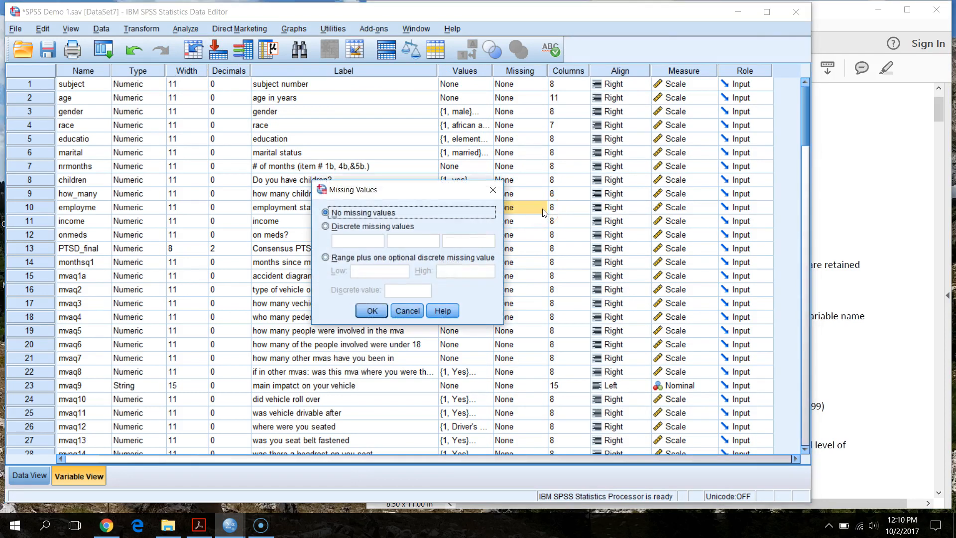
pyautogui.click(407, 311)
# - Examine the empty nrmonths cells in the case data
pyautogui.click(34, 476)
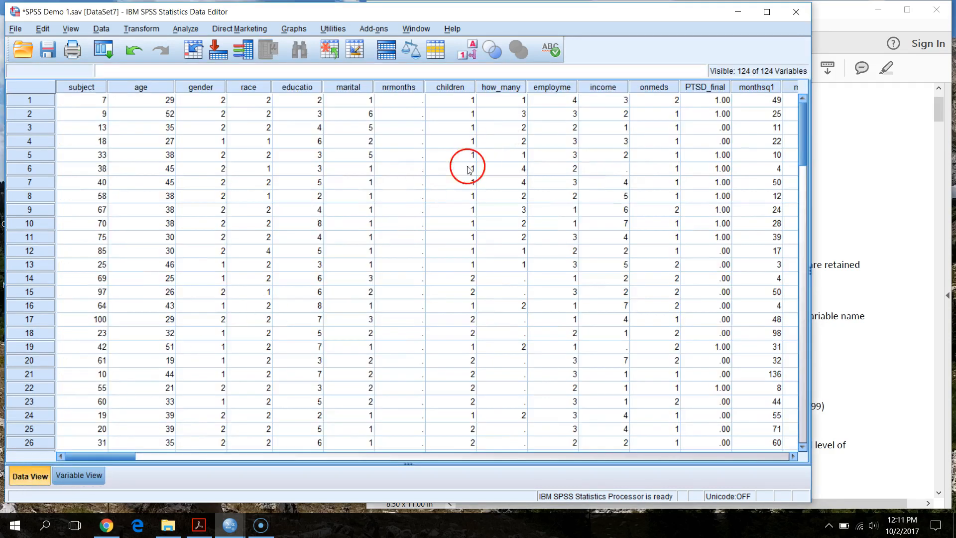
pyautogui.moveTo(404, 99); pyautogui.dragTo(400, 452)
pyautogui.scroll(4, 427, 343)
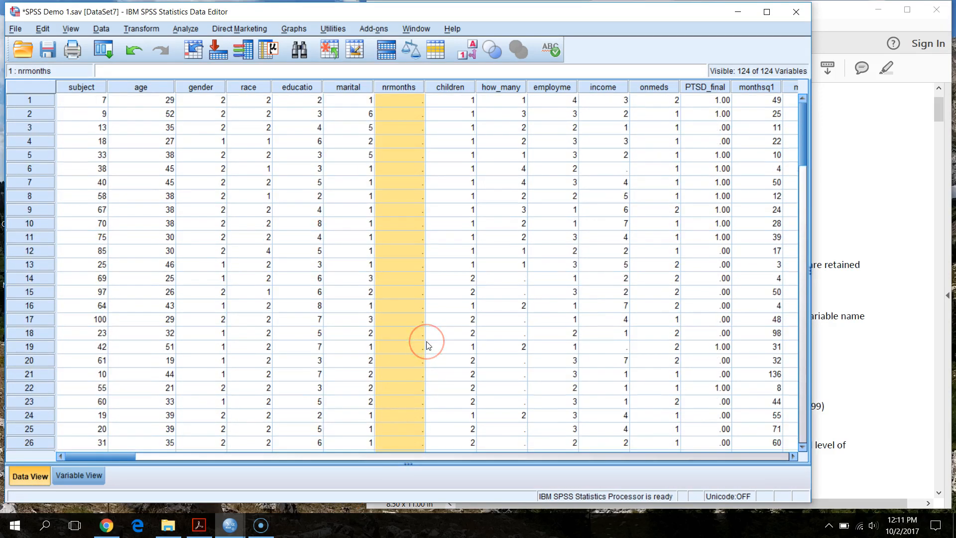
pyautogui.rightClick(422, 171)
pyautogui.click(412, 114)
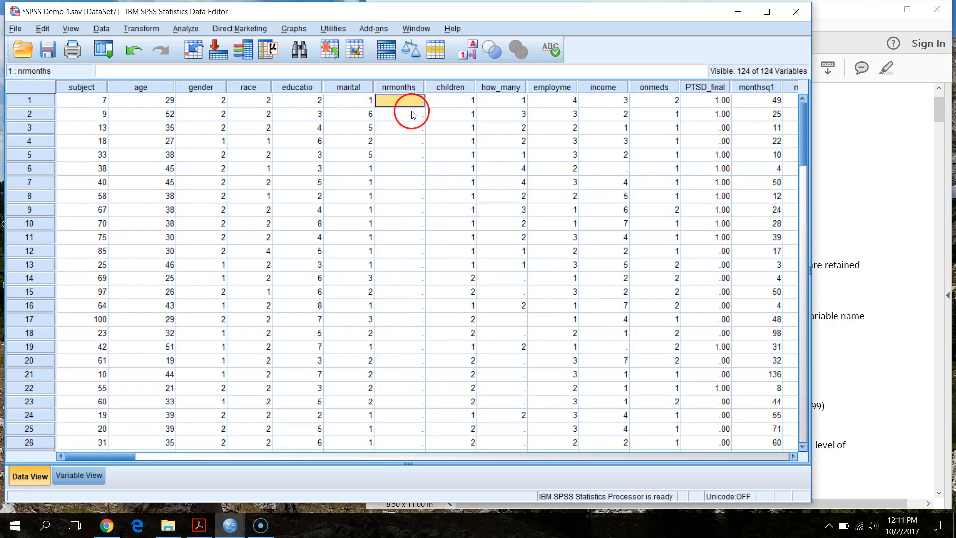
pyautogui.click(407, 117)
pyautogui.click(409, 118)
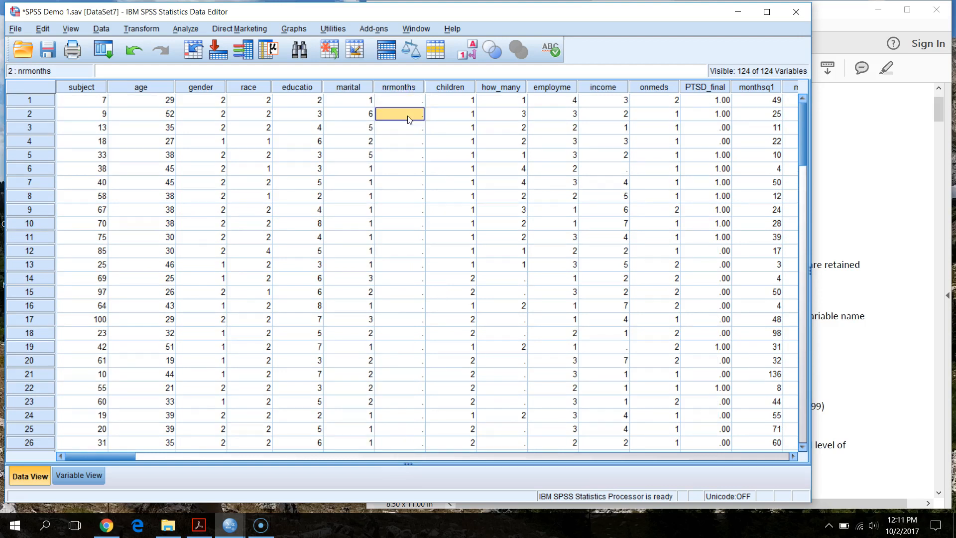
pyautogui.click(404, 168)
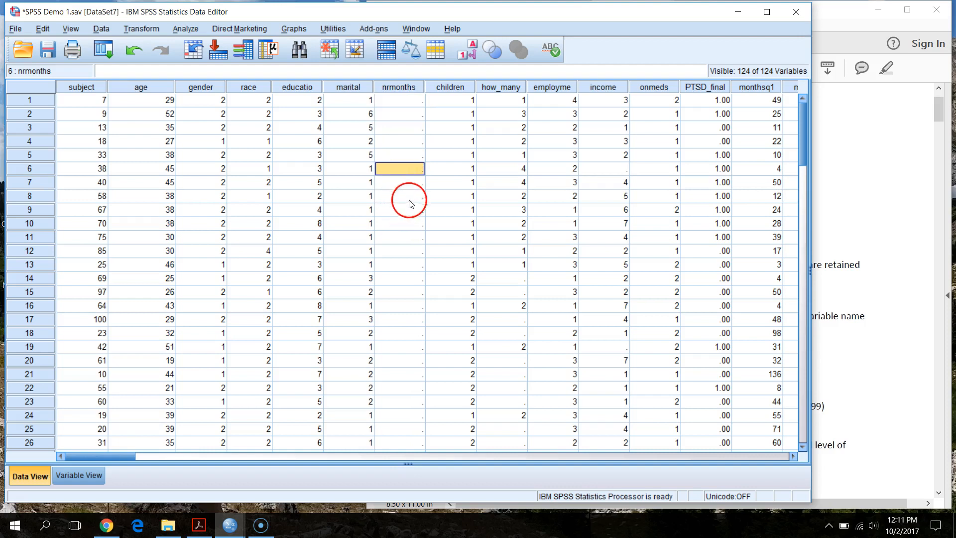
# - Enter 999 as the nrmonths value for cases 1 and 2
pyautogui.click(413, 102)
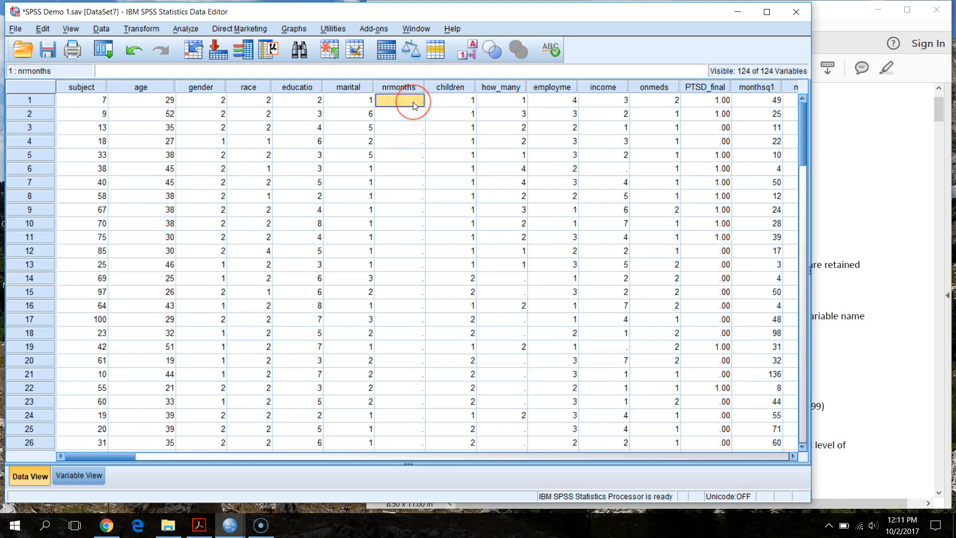
pyautogui.write('99')
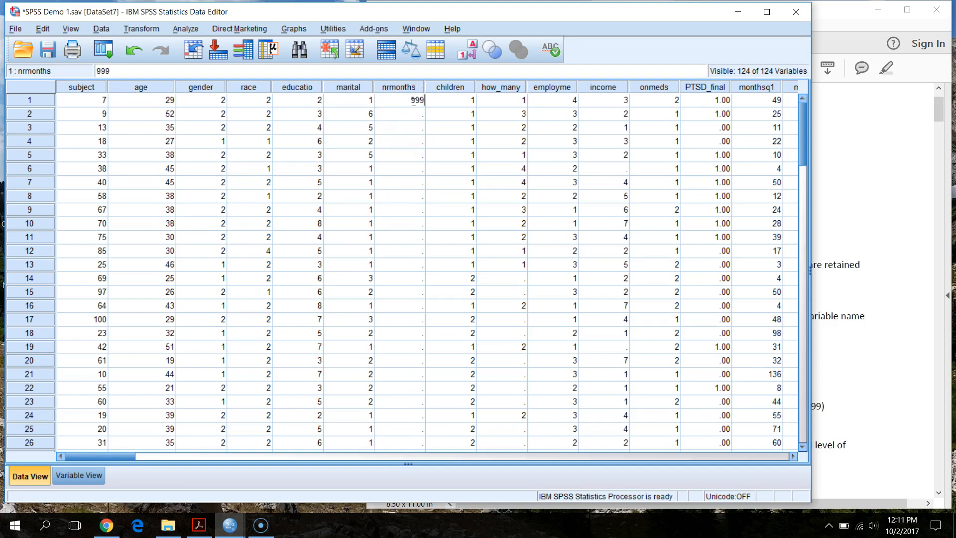
pyautogui.write('9')
pyautogui.press('Return')
pyautogui.click(404, 123)
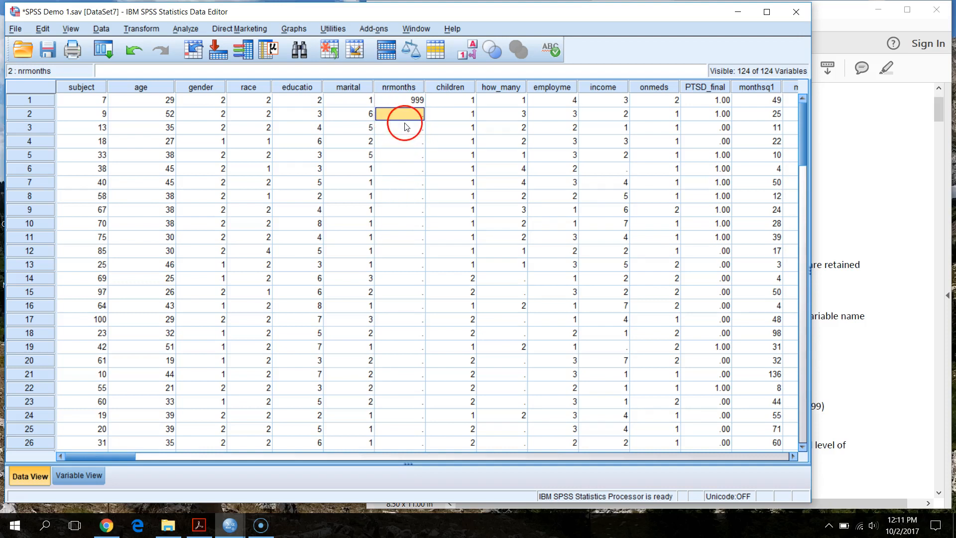
pyautogui.write('999')
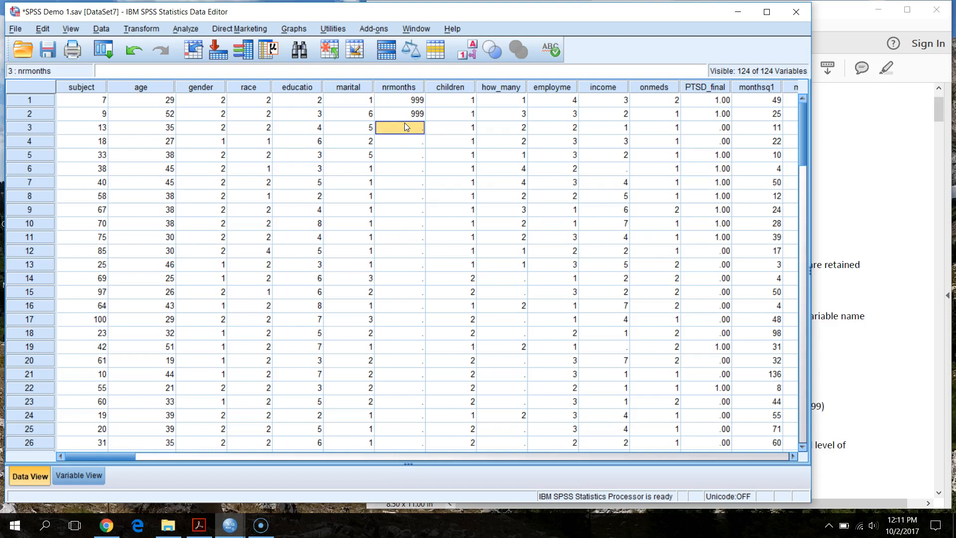
# - Define 999 as a discrete missing value for the employment status variable
pyautogui.click(82, 477)
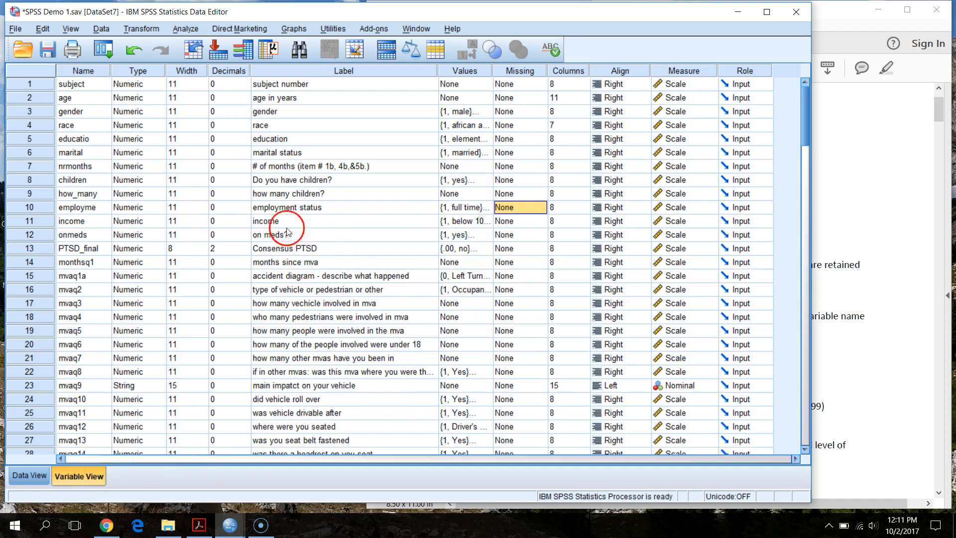
pyautogui.click(543, 207)
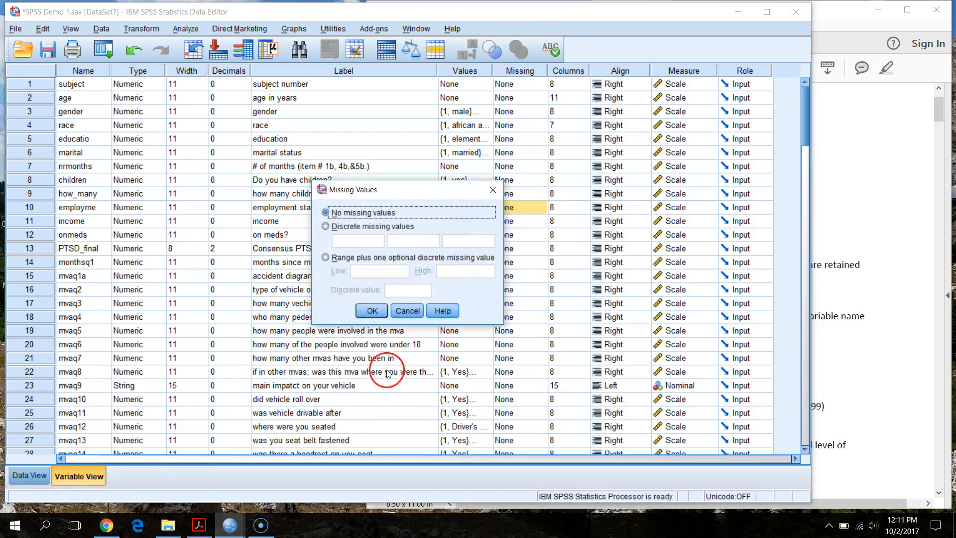
pyautogui.click(337, 226)
pyautogui.click(360, 239)
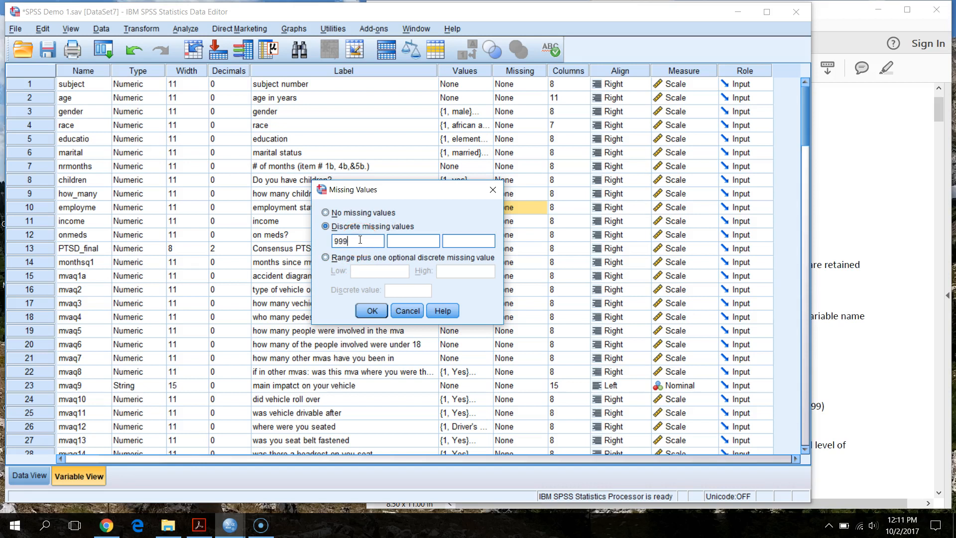
pyautogui.click(387, 310)
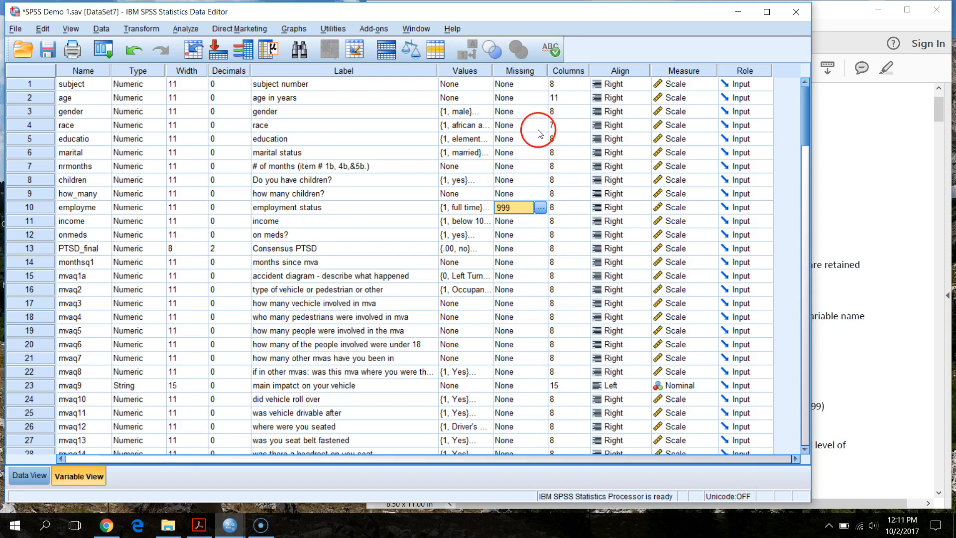
# - Copy the employment status missing value setting to the variables from income through mvaq18a and check the result
pyautogui.rightClick(529, 209)
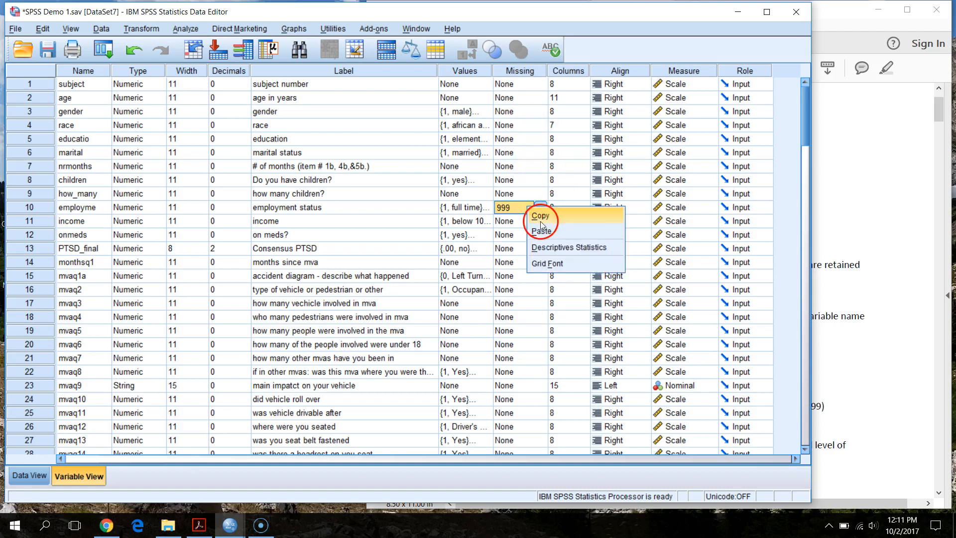
pyautogui.click(541, 215)
pyautogui.moveTo(518, 221); pyautogui.dragTo(526, 400)
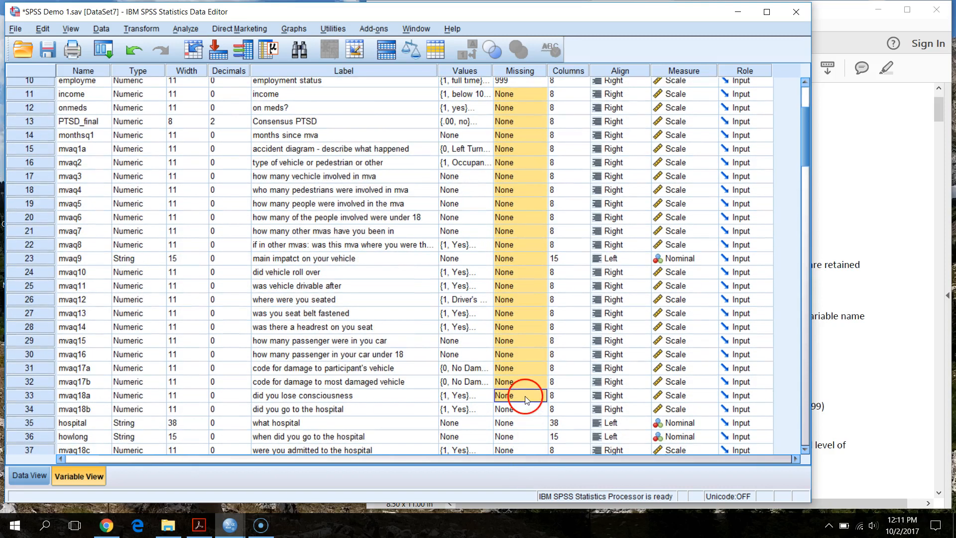
pyautogui.rightClick(521, 389)
pyautogui.click(538, 414)
pyautogui.click(407, 277)
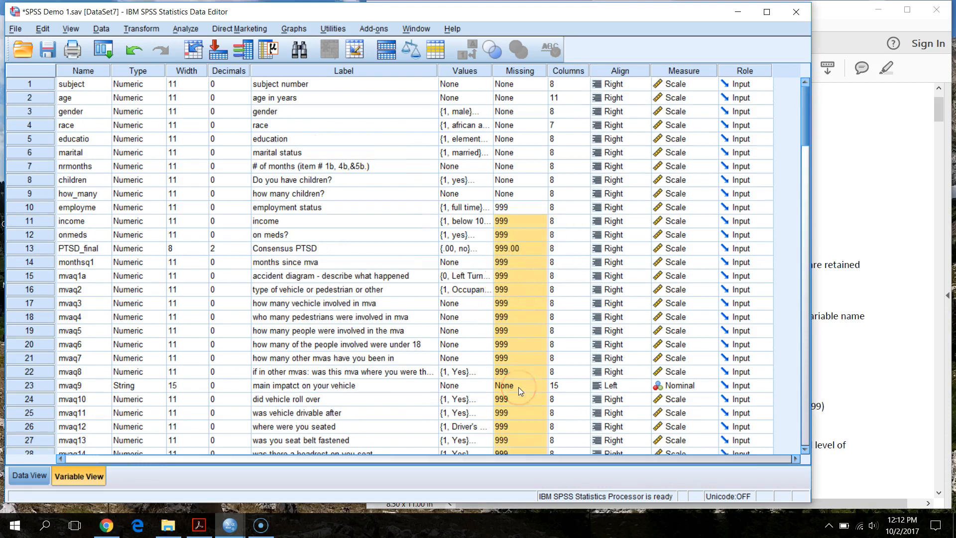
pyautogui.click(530, 253)
pyautogui.scroll(-5, 528, 289)
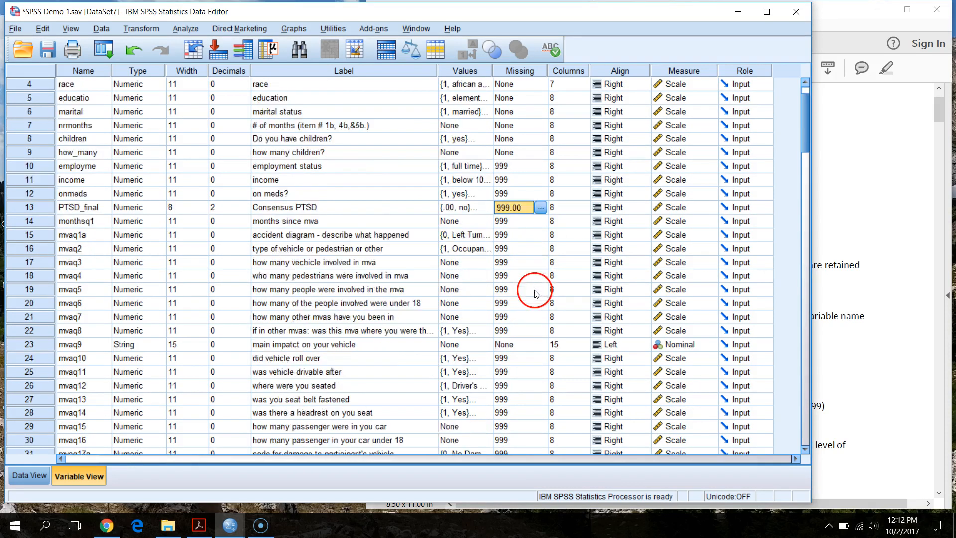
pyautogui.scroll(5, 533, 322)
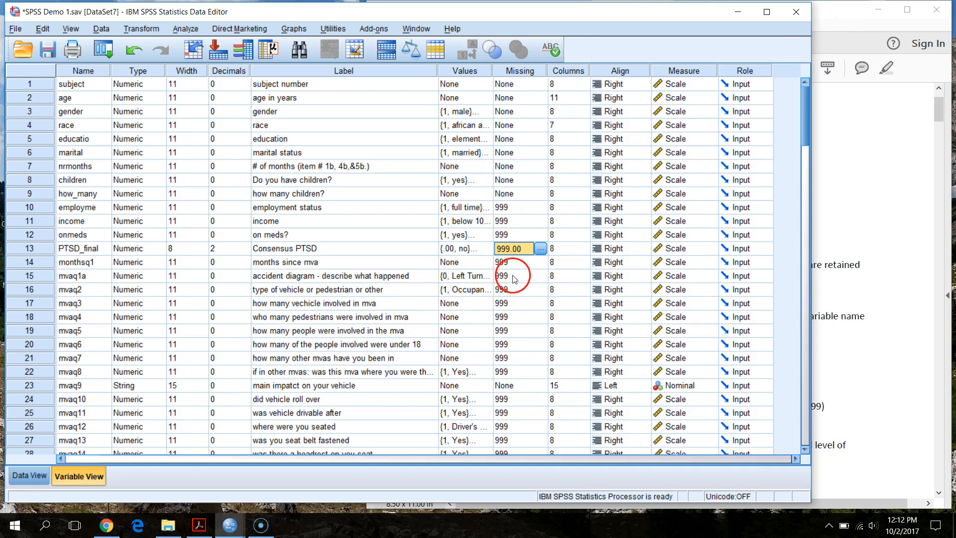
# - Switch to SPSS Demo.pdf, review the Missing and Measure definitions, and return to the SPSS Data Editor
pyautogui.click(829, 31)
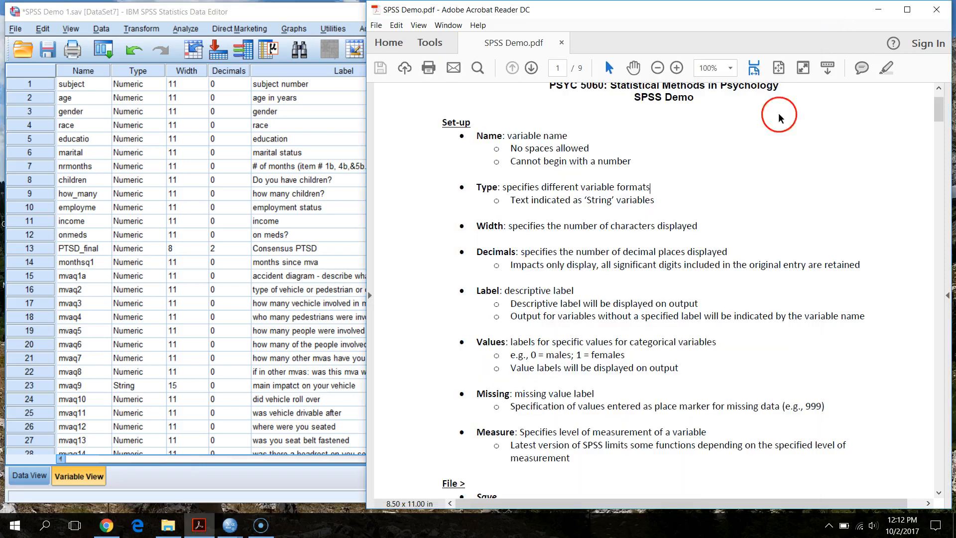
pyautogui.scroll(-2, 524, 380)
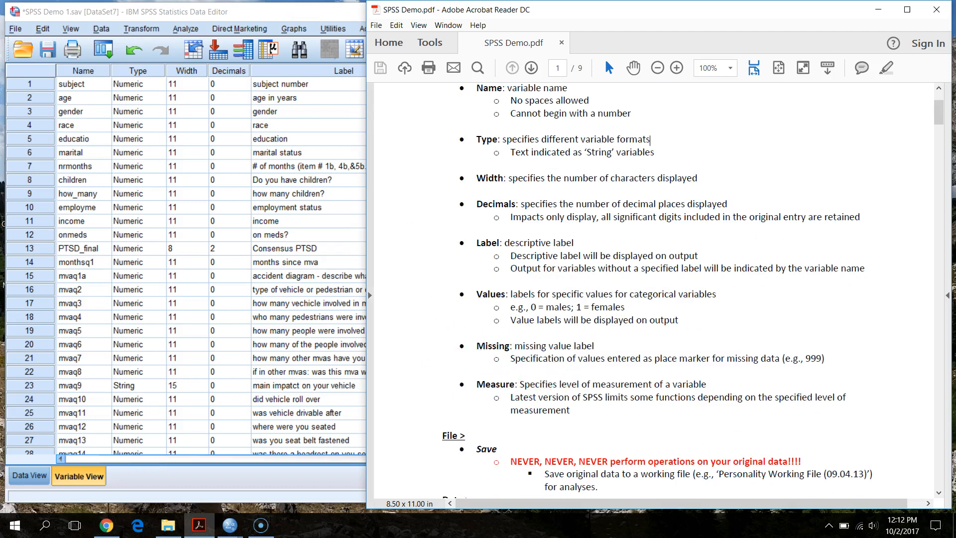
pyautogui.click(313, 10)
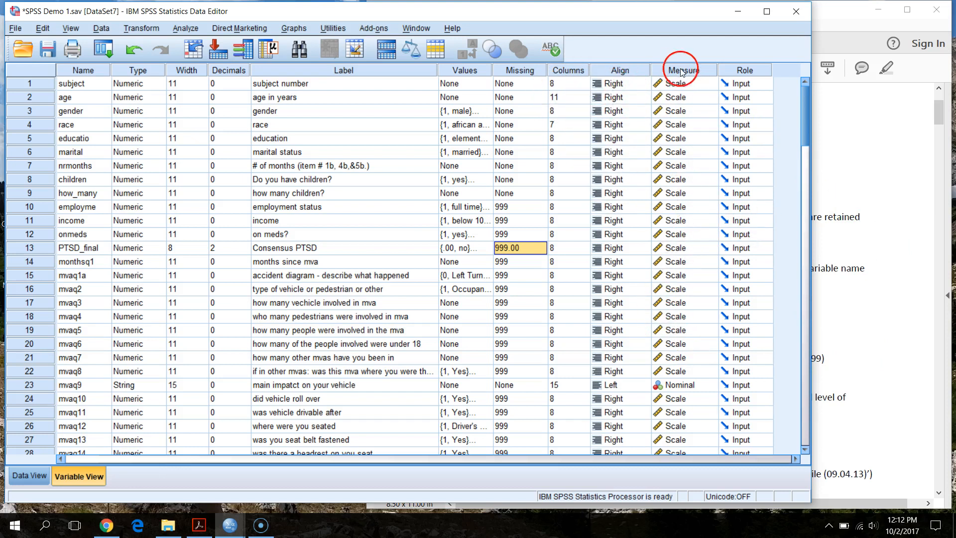
pyautogui.click(875, 224)
pyautogui.click(293, 11)
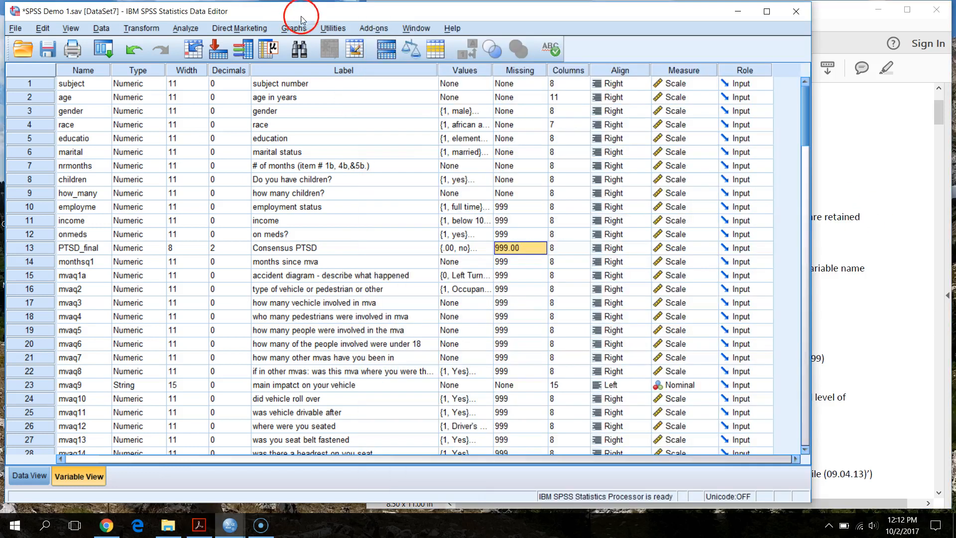
# - Set the measurement level of gender to Nominal and of education to Ordinal
pyautogui.click(696, 77)
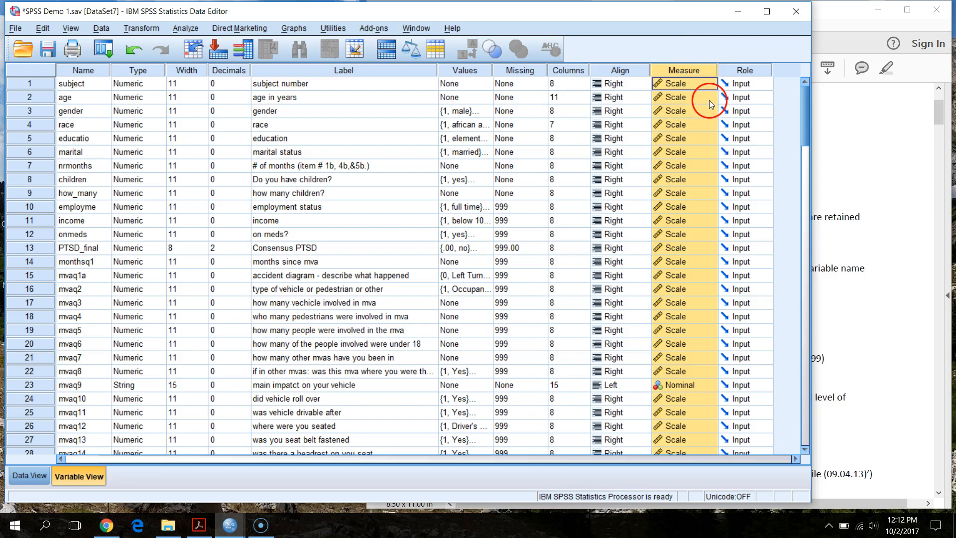
pyautogui.click(702, 111)
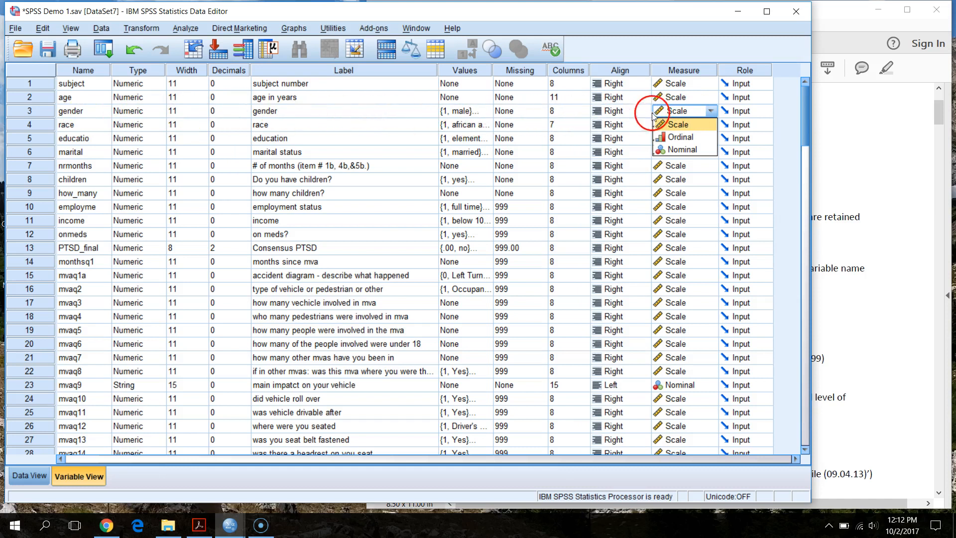
pyautogui.click(695, 149)
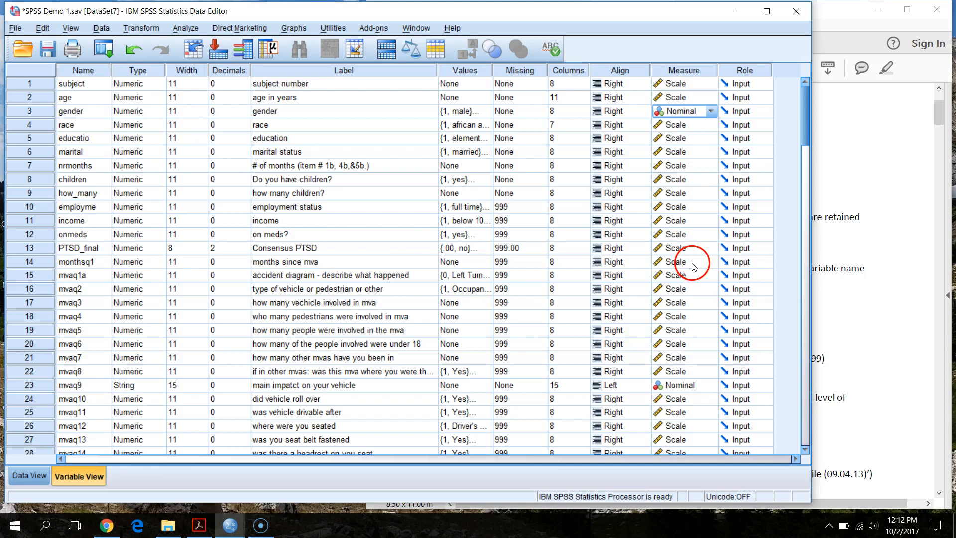
pyautogui.click(706, 141)
pyautogui.click(689, 169)
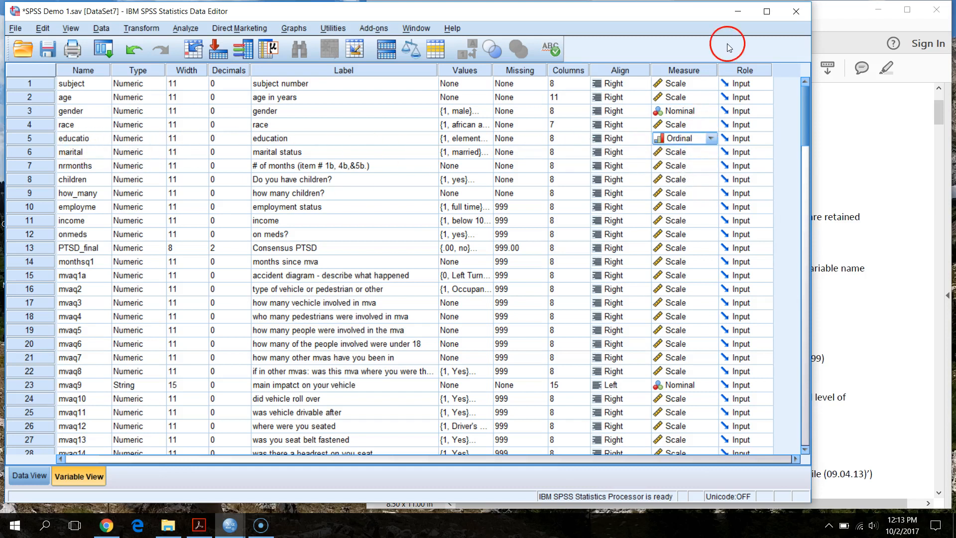
# - Compare the Measure notes in SPSS Demo.pdf with the variable list in the SPSS Data Editor
pyautogui.click(877, 209)
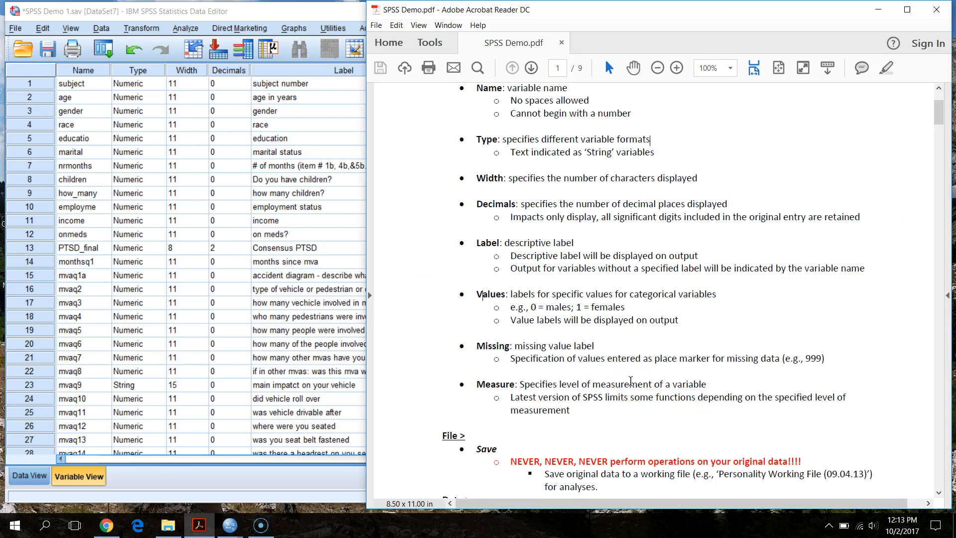
pyautogui.click(311, 12)
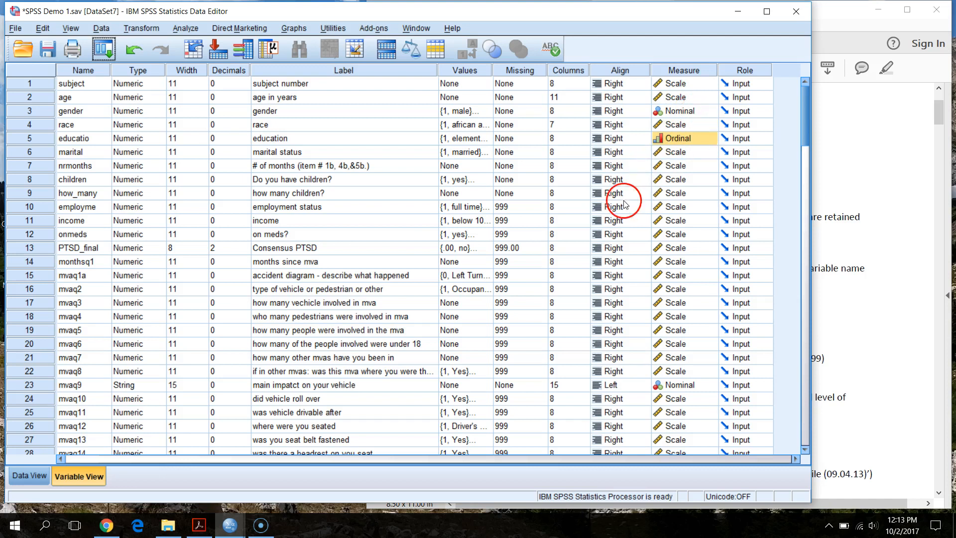
pyautogui.click(909, 248)
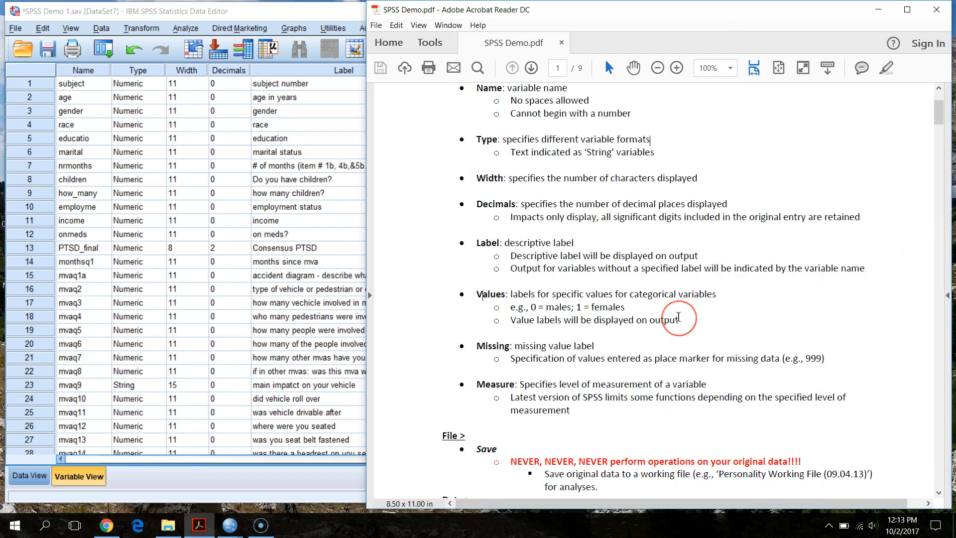
pyautogui.scroll(-4, 676, 320)
pyautogui.scroll(8, 667, 442)
# - Show the case data in the SPSS Data Editor, and review the Save, Sort Cases and Merge Files notes in SPSS Demo.pdf
pyautogui.click(326, 13)
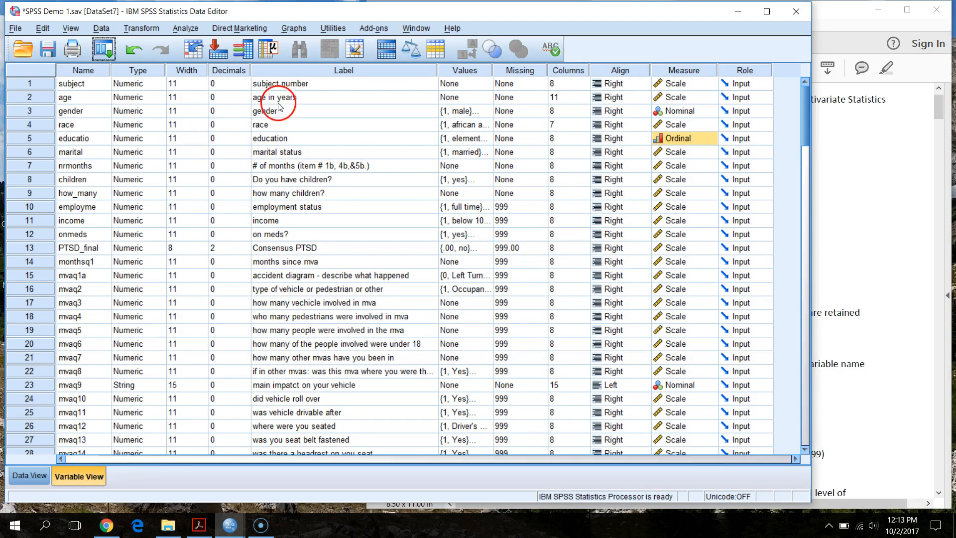
pyautogui.click(30, 475)
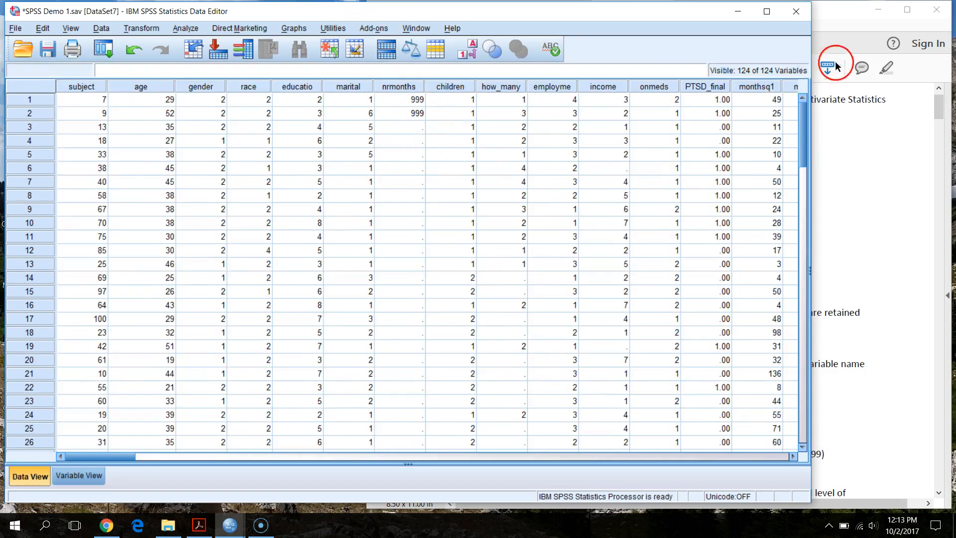
pyautogui.click(848, 31)
pyautogui.scroll(-5, 474, 367)
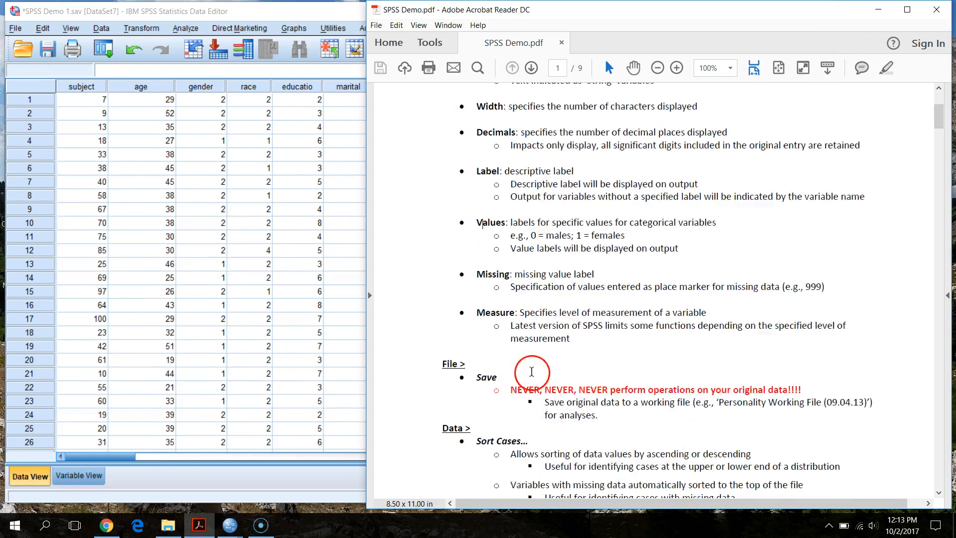
pyautogui.scroll(-3, 548, 384)
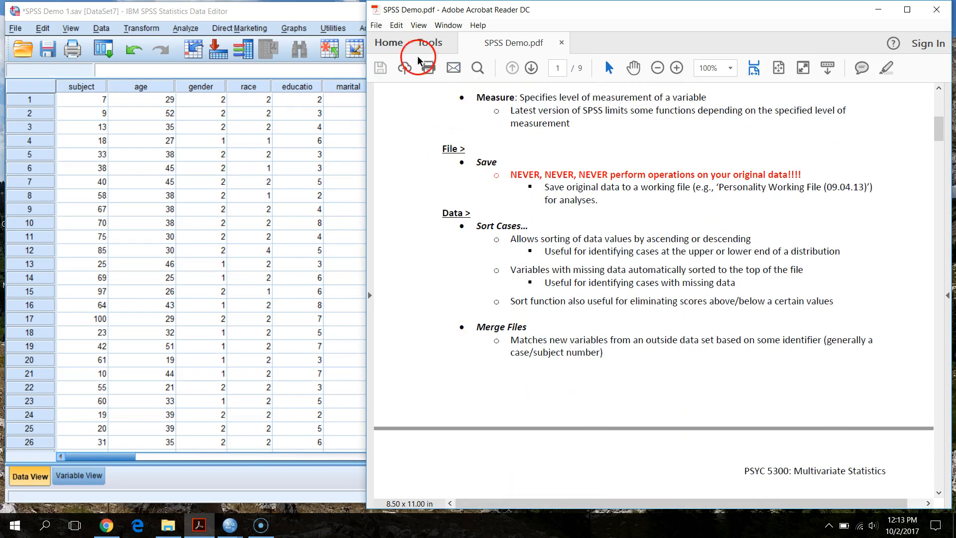
# - Save a copy of the SPSS Demo 1 data file as "SPSS Demo 1 (working set).sav" in the PSYC 5060 Data Sets folder
pyautogui.click(273, 10)
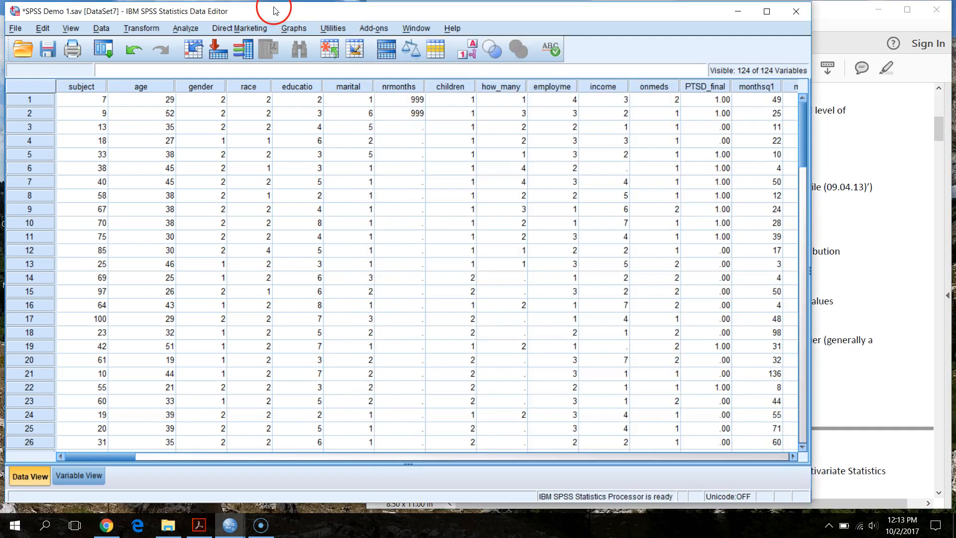
pyautogui.click(822, 37)
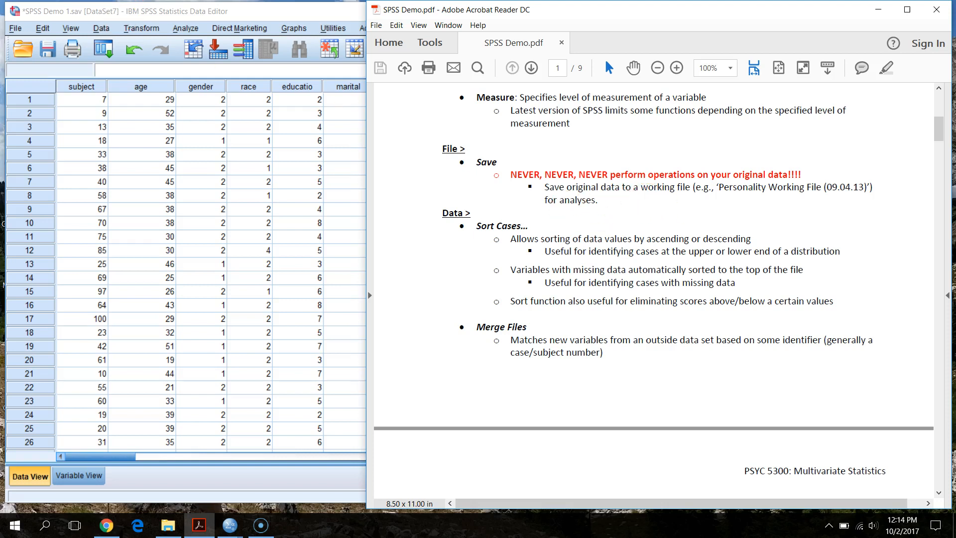
pyautogui.click(257, 11)
pyautogui.click(15, 28)
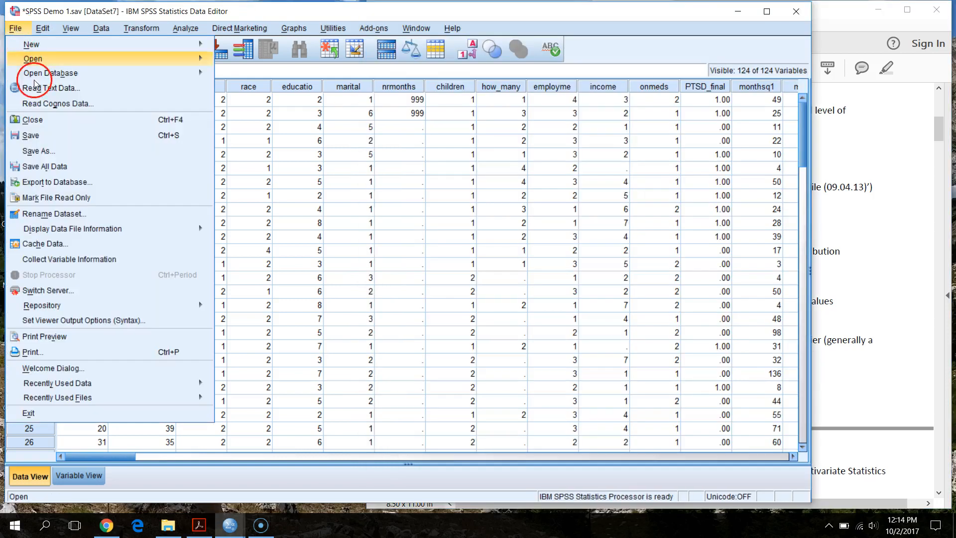
pyautogui.click(38, 151)
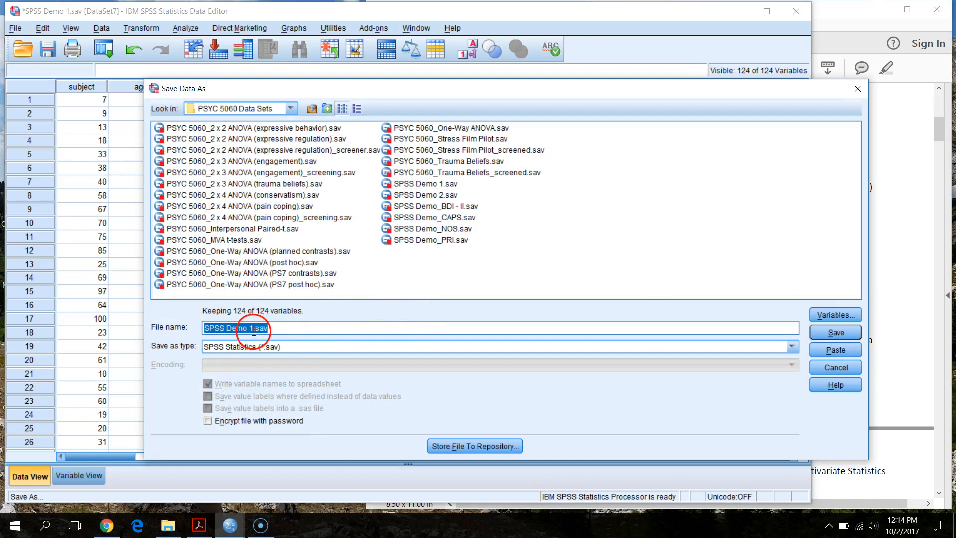
pyautogui.press('Right')
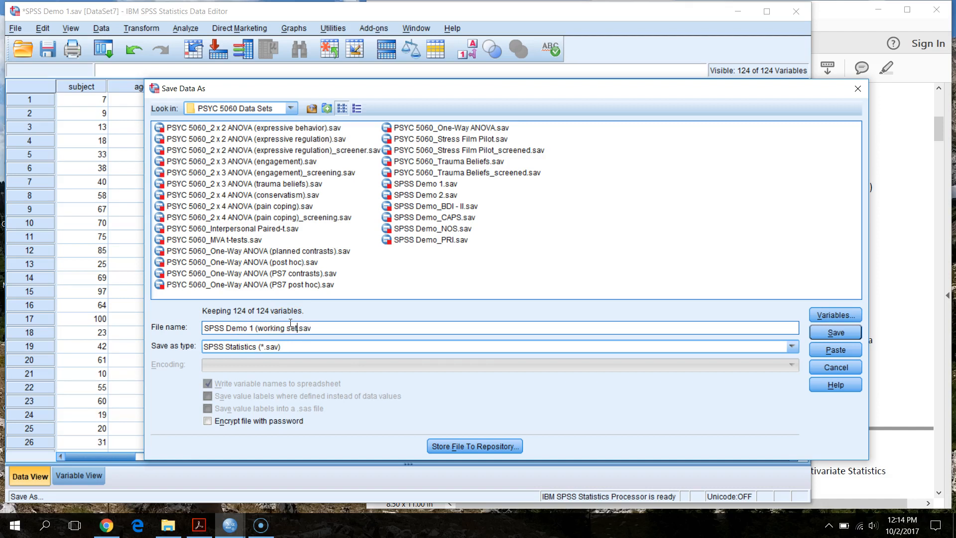
pyautogui.press('Return')
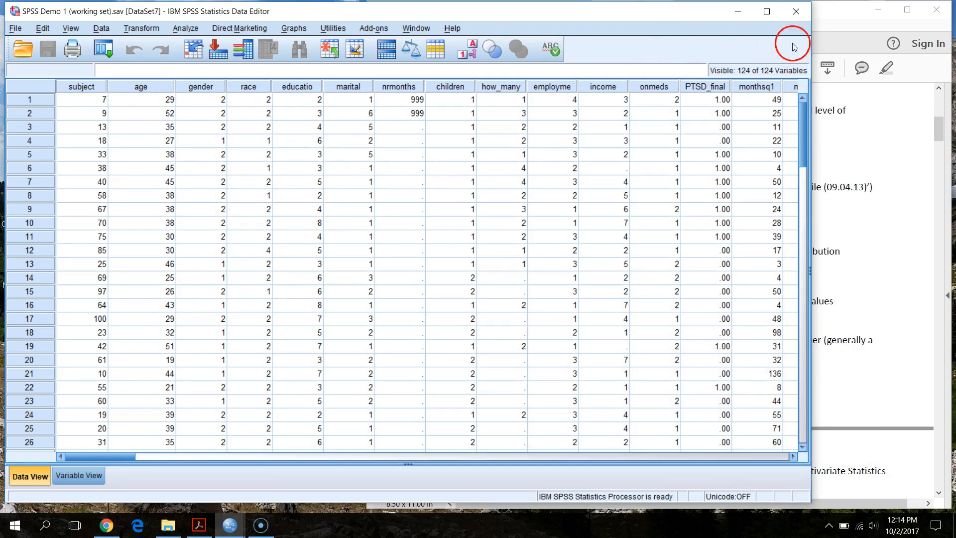
# - Switch to SPSS Demo.pdf and review the notes on saving a working file, Sort Cases and Merge Files
pyautogui.click(838, 44)
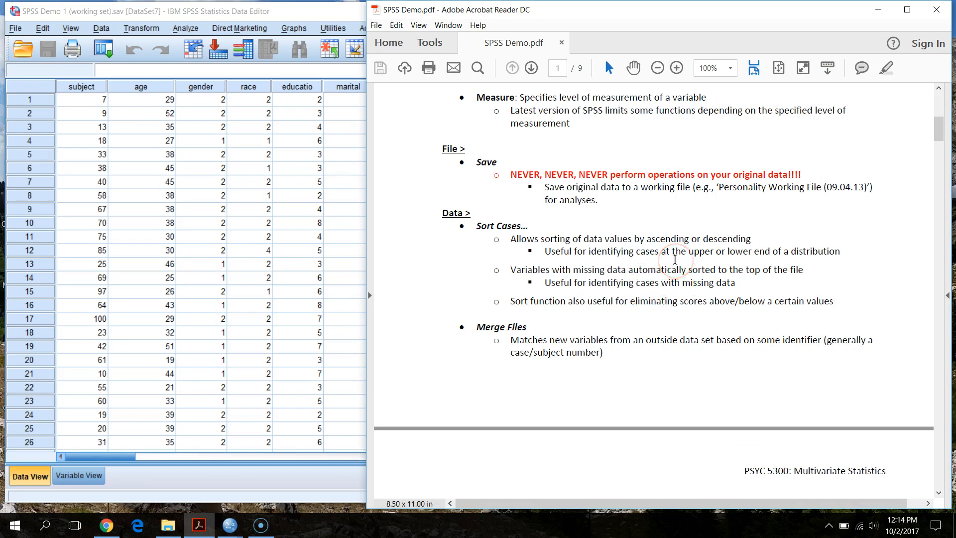
pyautogui.moveTo(441, 148); pyautogui.dragTo(754, 199)
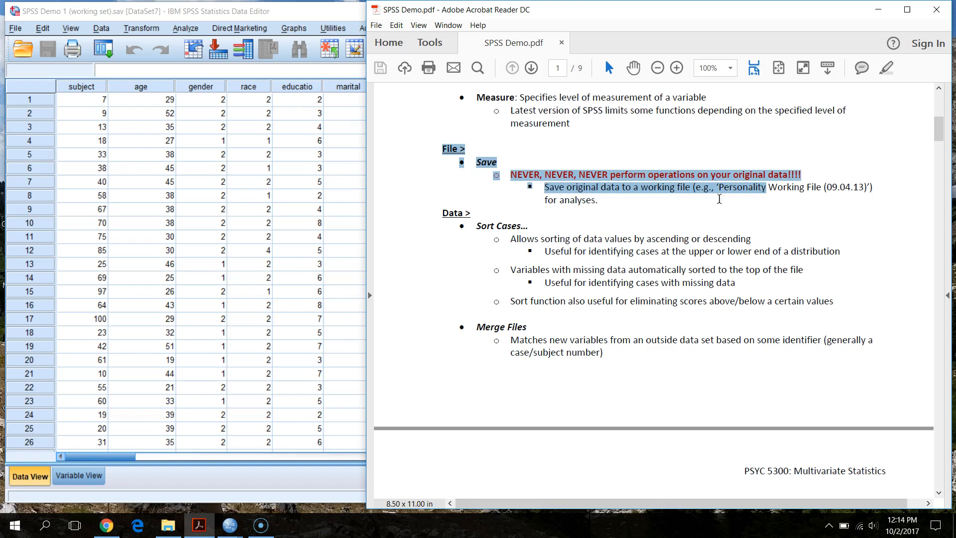
pyautogui.click(616, 200)
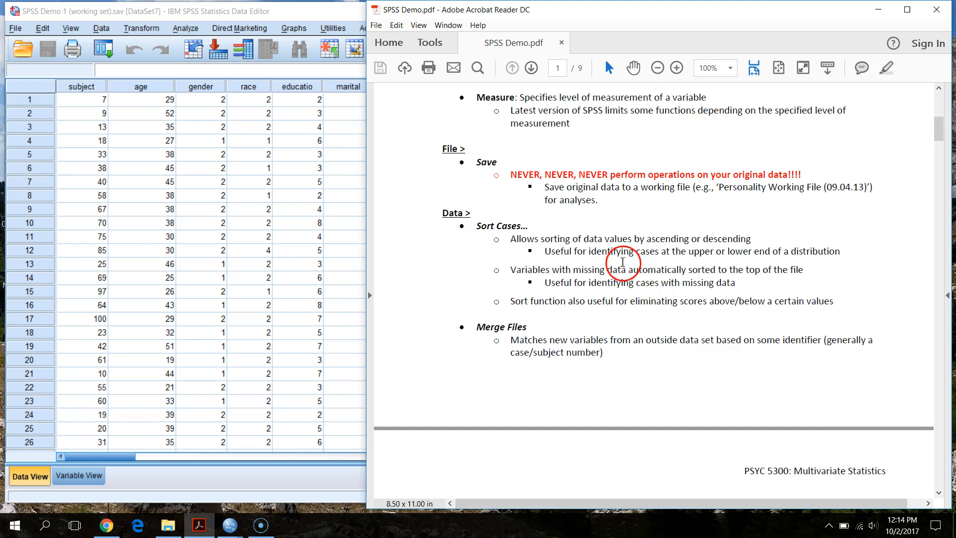
pyautogui.scroll(-3, 623, 261)
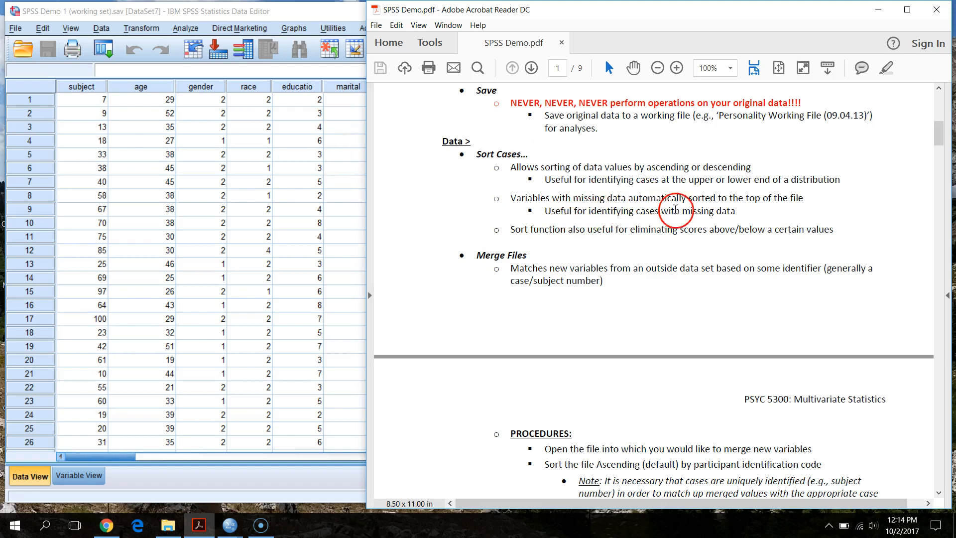
# - Return to the SPSS Data Editor and sort the cases by age in ascending order with Sort Cases
pyautogui.click(146, 12)
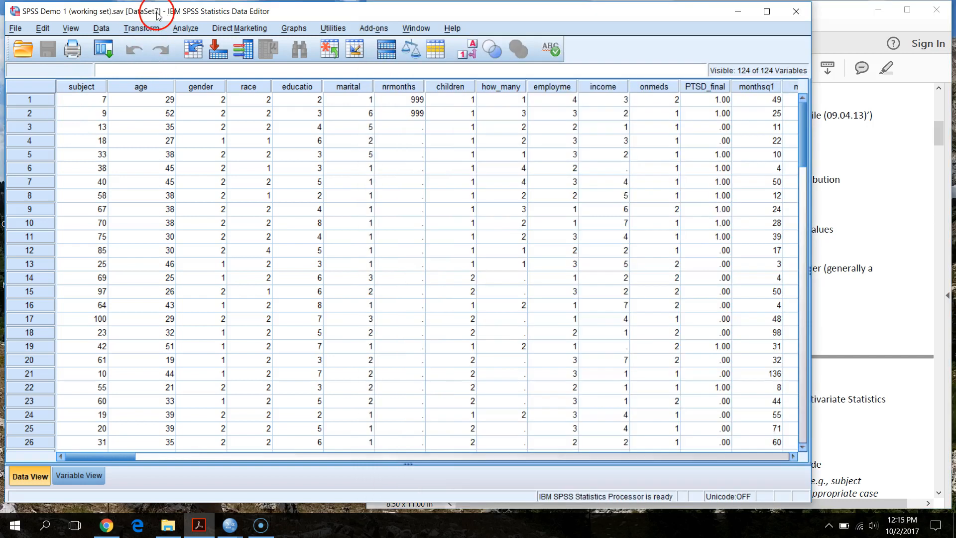
pyautogui.click(163, 86)
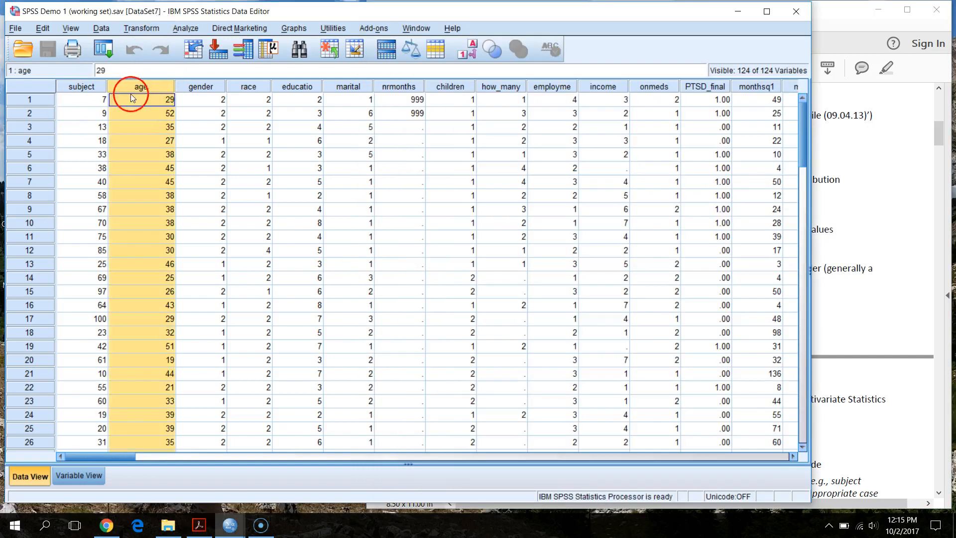
pyautogui.click(185, 28)
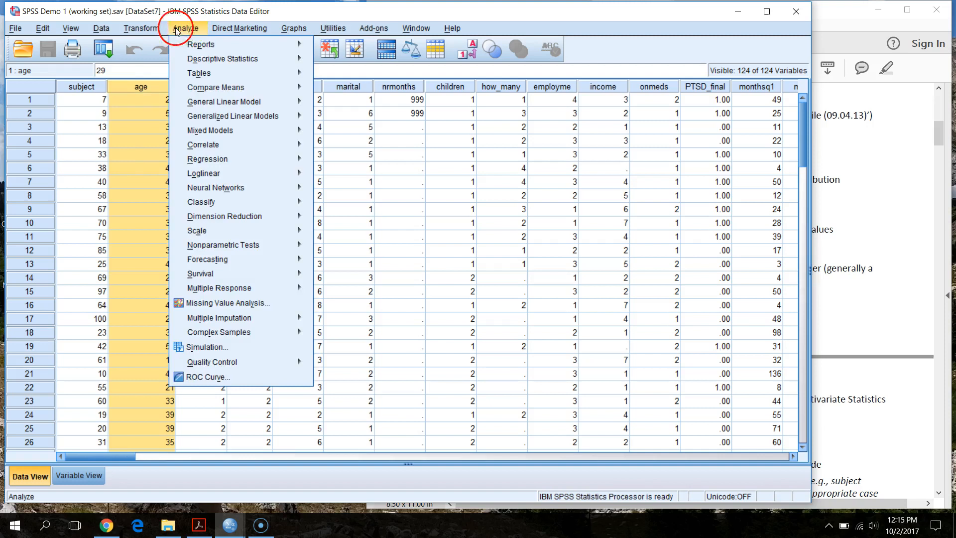
pyautogui.moveTo(108, 29)
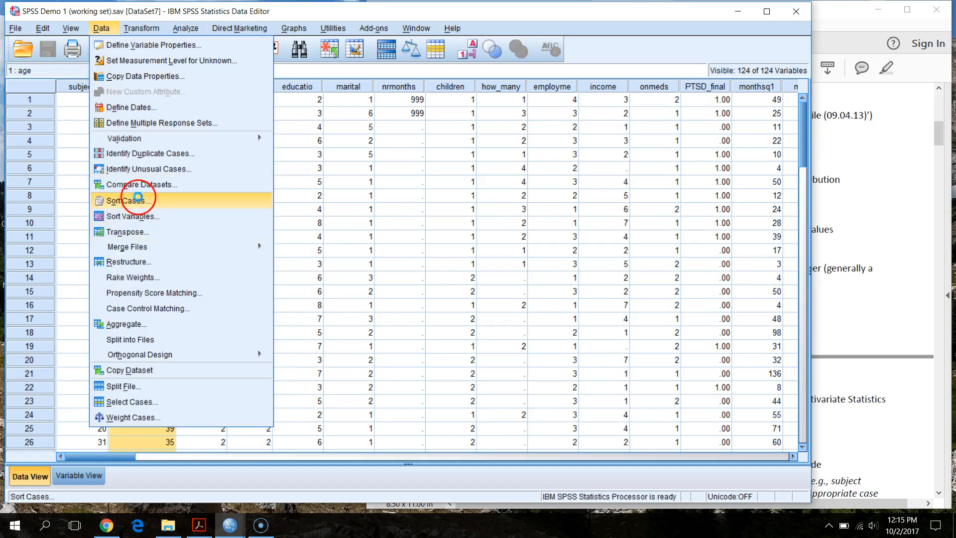
pyautogui.click(138, 197)
pyautogui.click(299, 155)
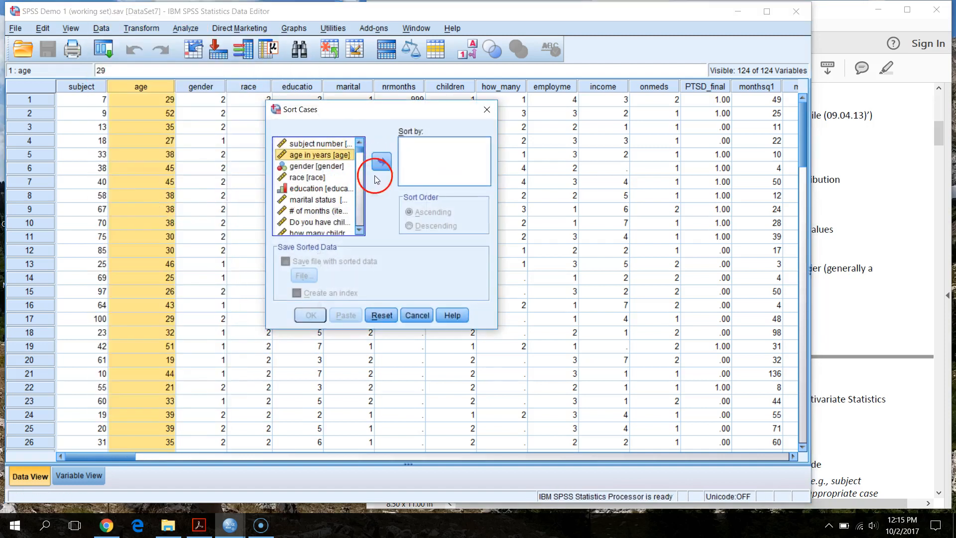
pyautogui.click(382, 161)
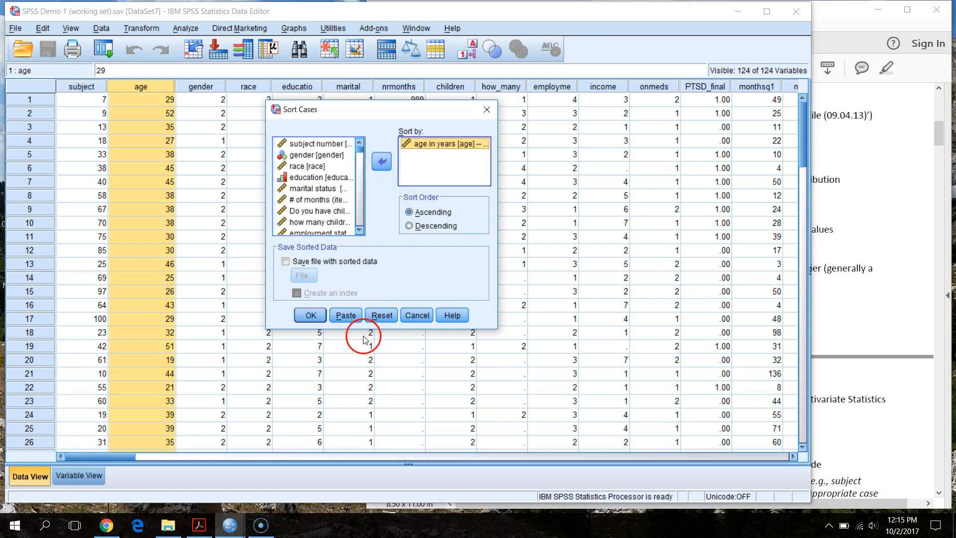
pyautogui.click(317, 322)
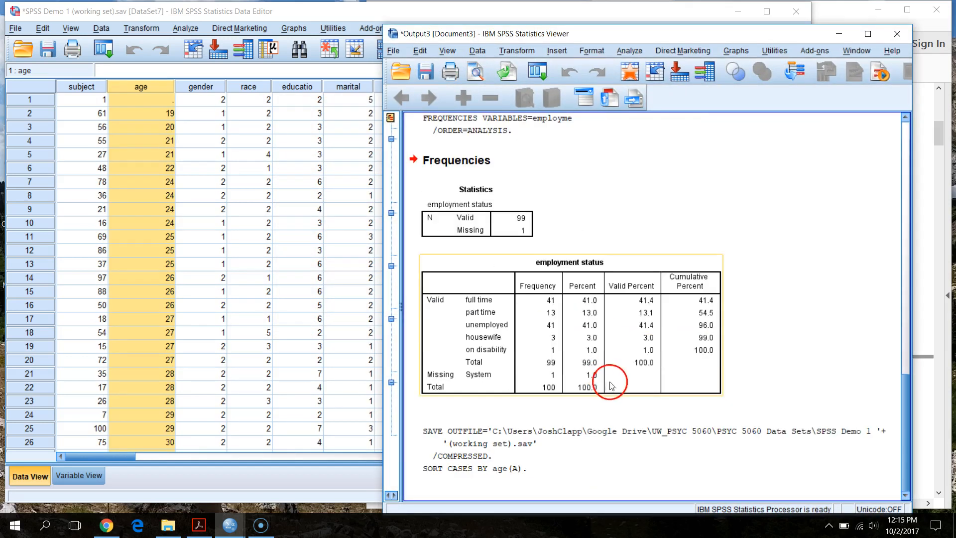
# - Bring back the Data Editor and examine the sorted age values from the first case to the last
pyautogui.click(221, 13)
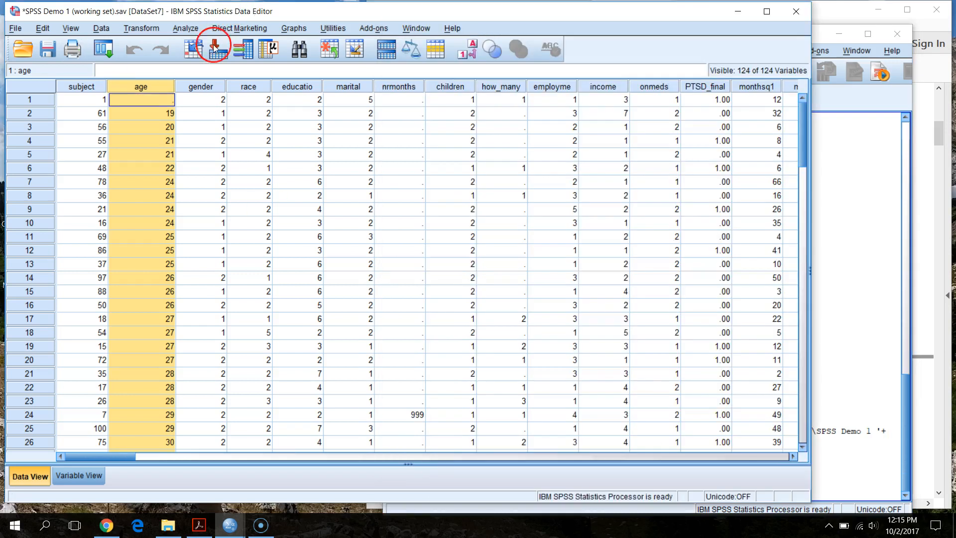
pyautogui.click(140, 113)
pyautogui.click(142, 158)
pyautogui.scroll(-20, 135, 234)
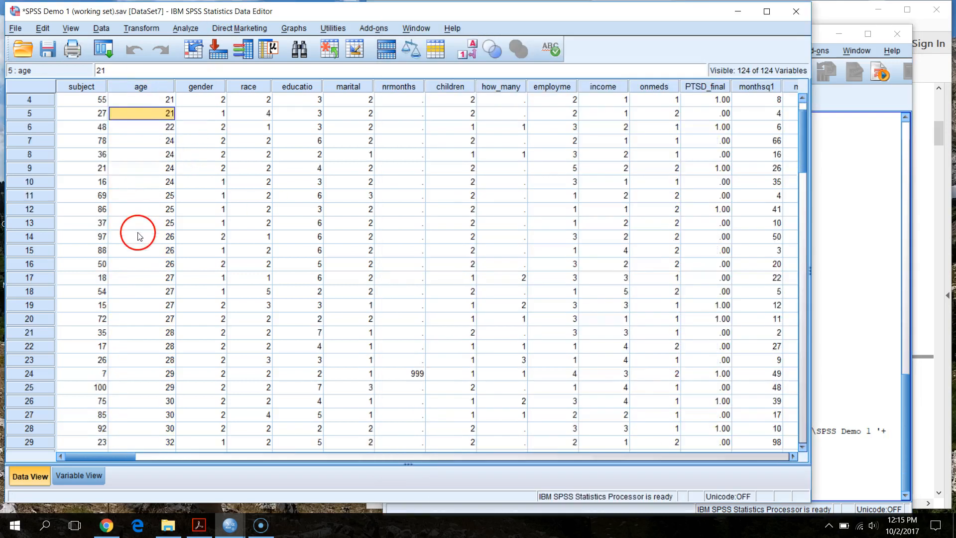
pyautogui.scroll(-7, 136, 251)
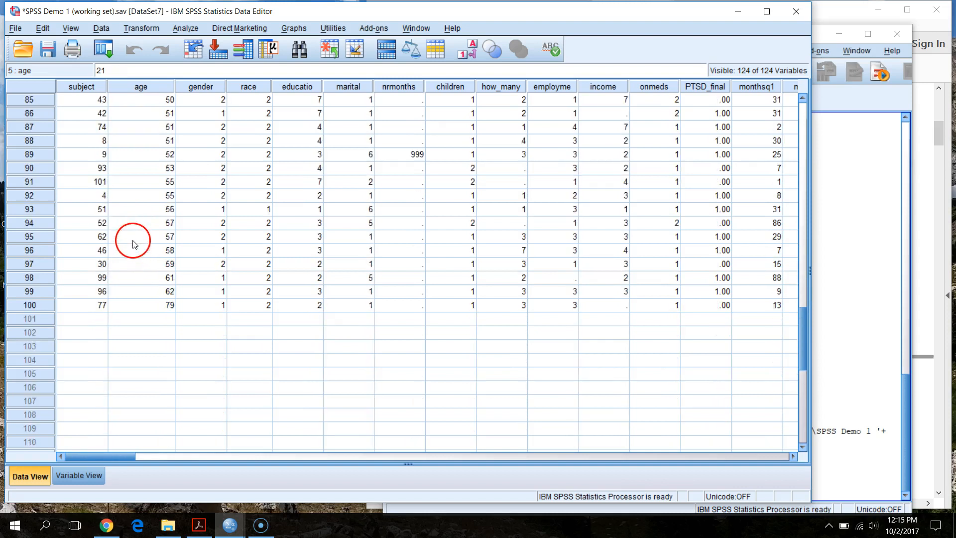
pyautogui.scroll(20, 141, 241)
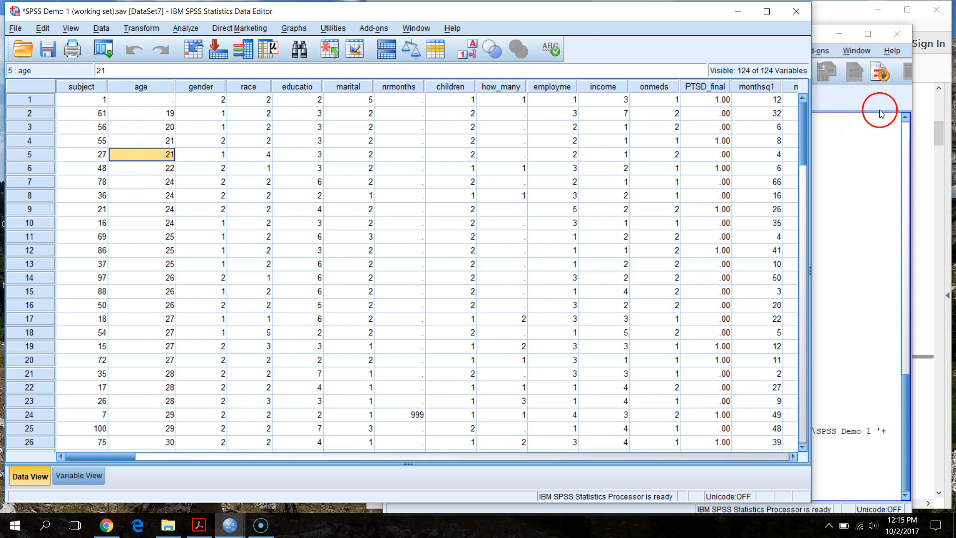
# - Sort the cases by gender in ascending order directly from its column and look through the grouped cases
pyautogui.rightClick(208, 89)
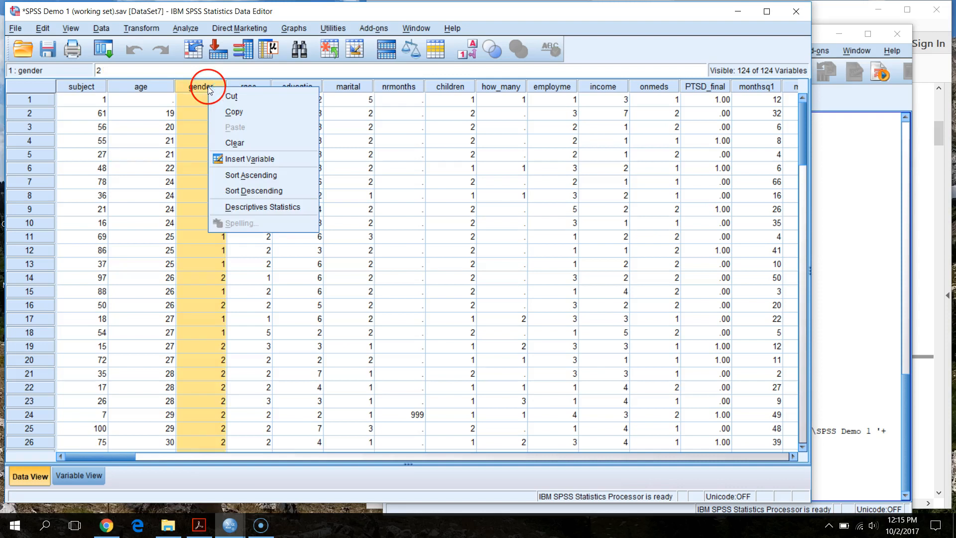
pyautogui.click(258, 180)
pyautogui.scroll(-18, 208, 150)
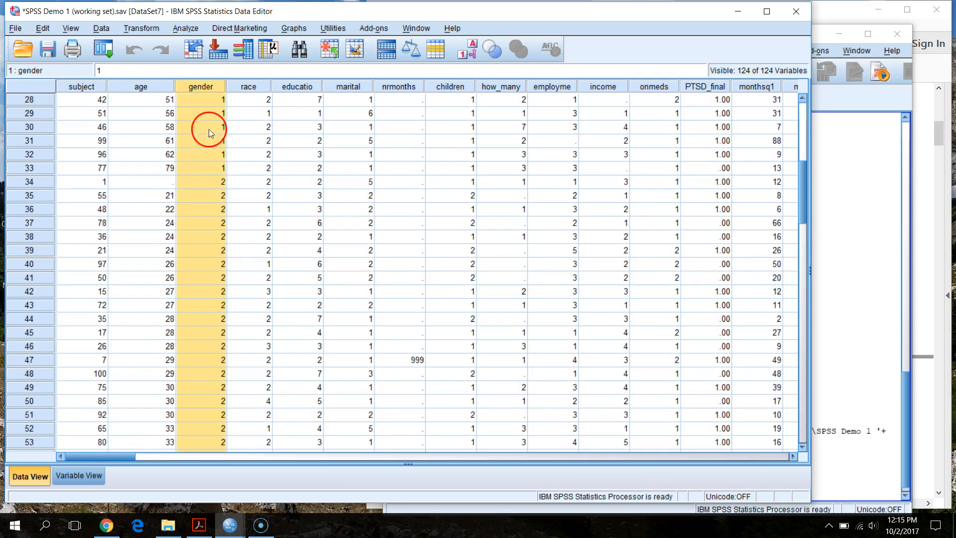
pyautogui.scroll(-7, 207, 199)
pyautogui.scroll(20, 199, 203)
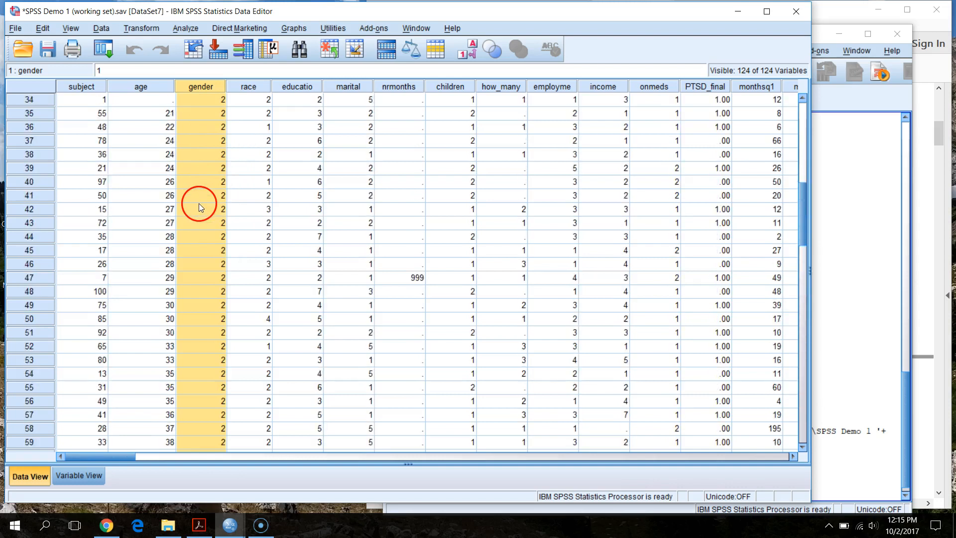
# - Sort the cases by age in ascending order from its column, minimize the output viewer and return to SPSS Demo.pdf
pyautogui.rightClick(128, 85)
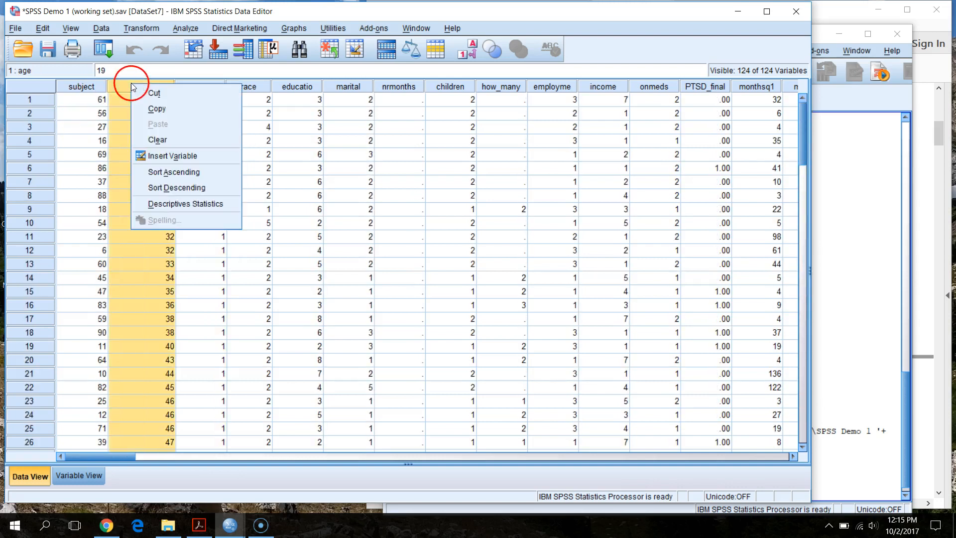
pyautogui.click(183, 172)
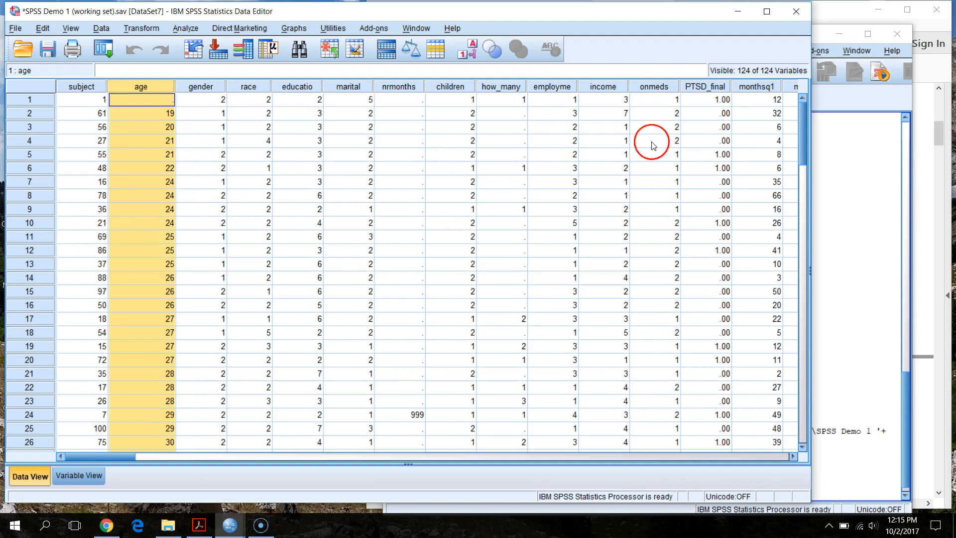
pyautogui.click(874, 100)
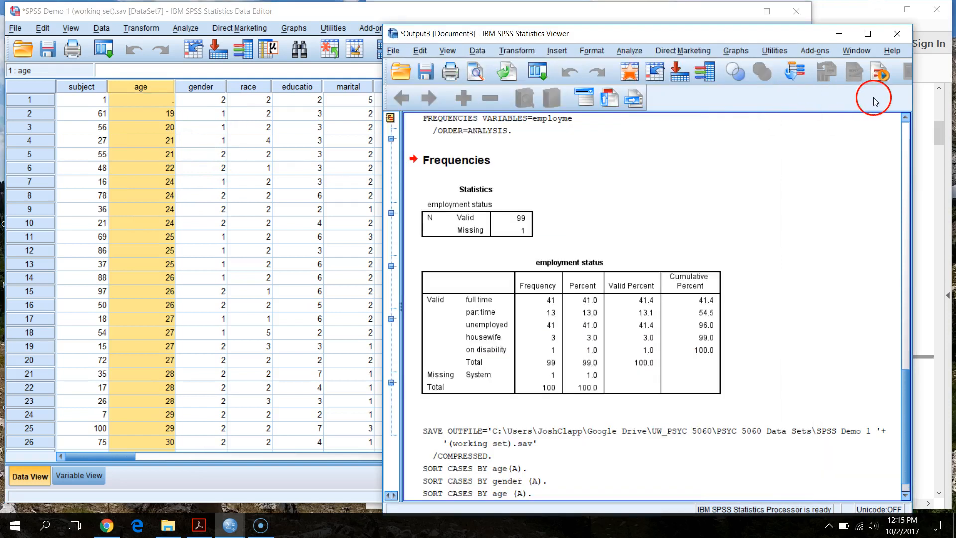
pyautogui.click(841, 35)
pyautogui.click(841, 16)
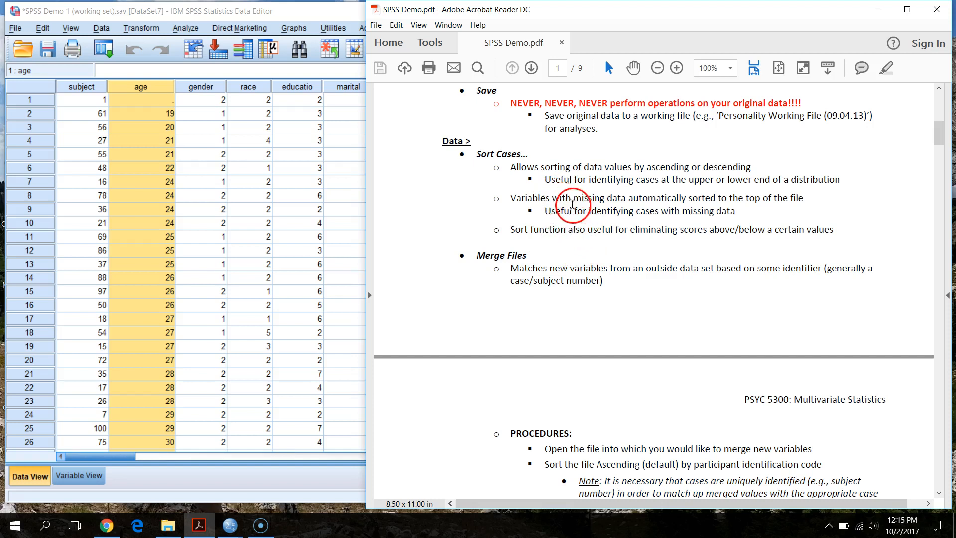
# - Examine the lowest and highest age values at both ends of the case list in the SPSS Data Editor
pyautogui.click(162, 117)
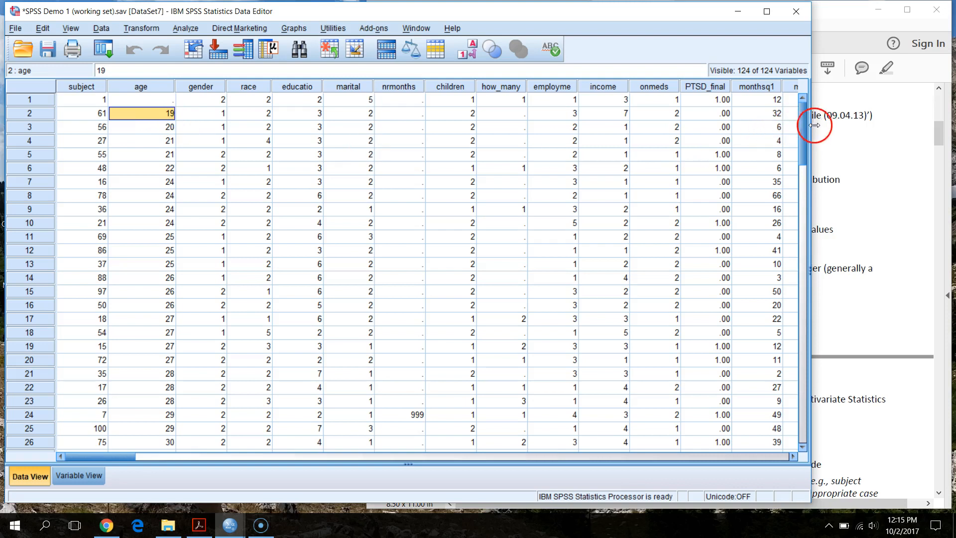
pyautogui.moveTo(802, 122); pyautogui.dragTo(752, 337)
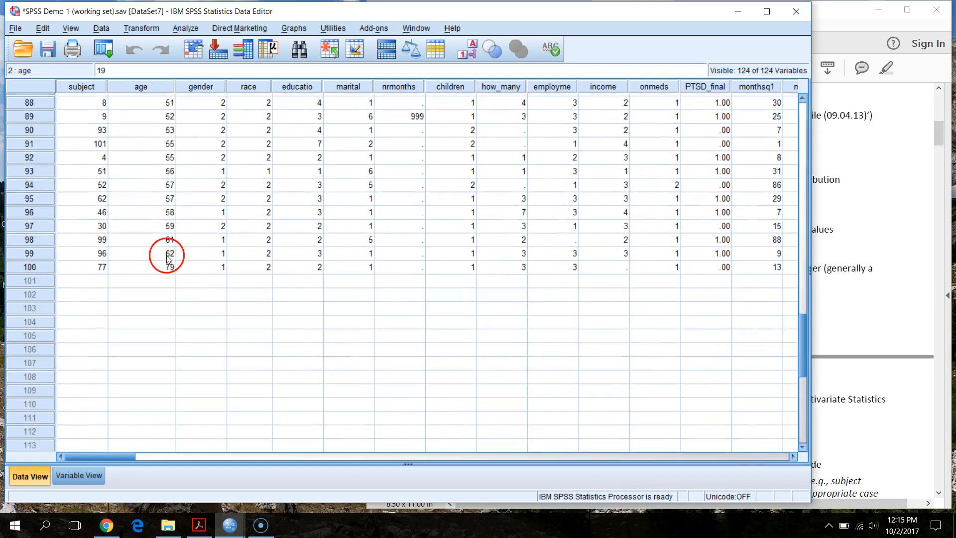
pyautogui.click(165, 267)
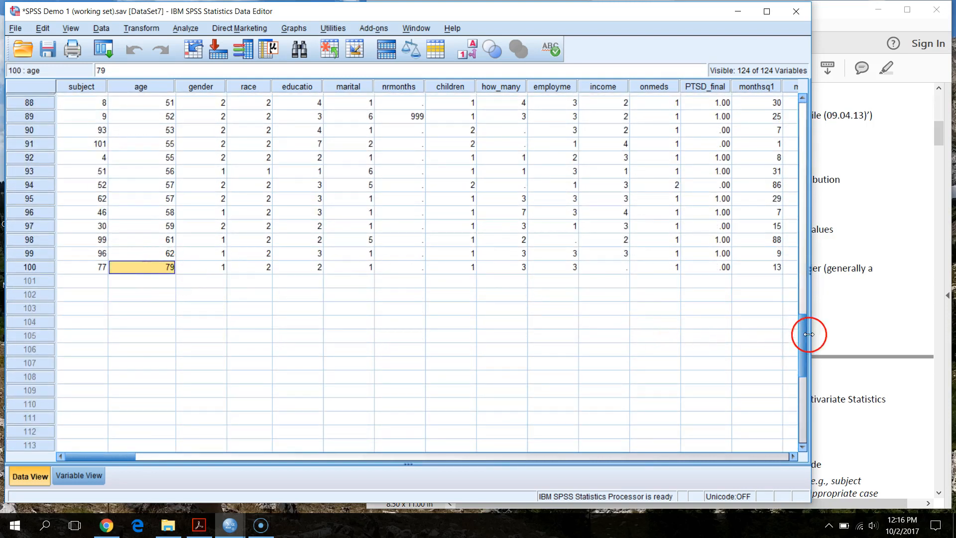
pyautogui.moveTo(801, 335); pyautogui.dragTo(810, 113)
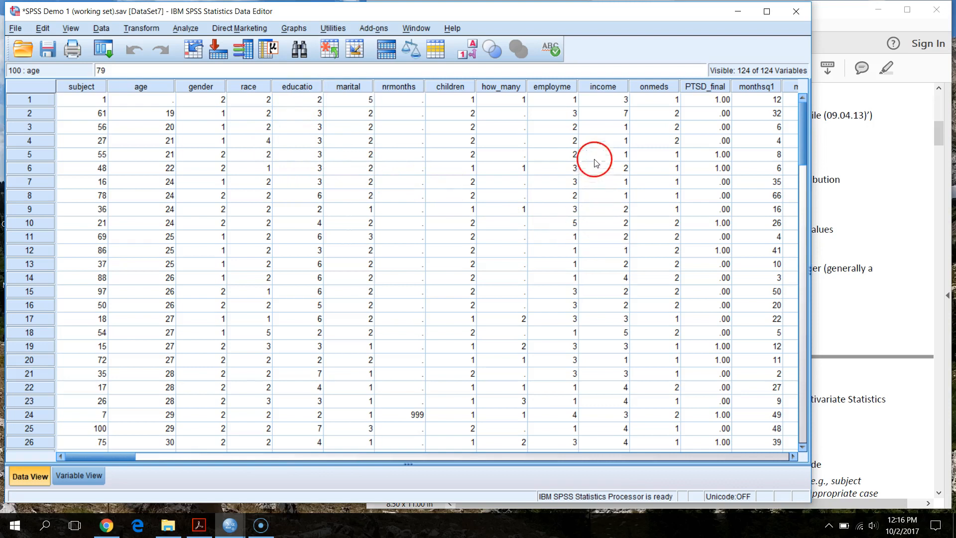
# - Sort the cases by monthsq1 in ascending order and show the variables that follow it
pyautogui.rightClick(755, 88)
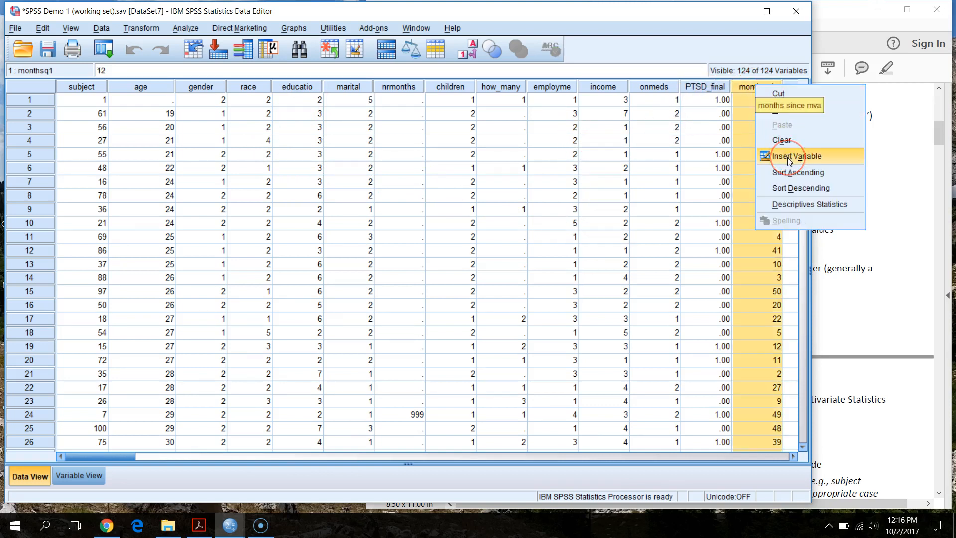
pyautogui.click(797, 173)
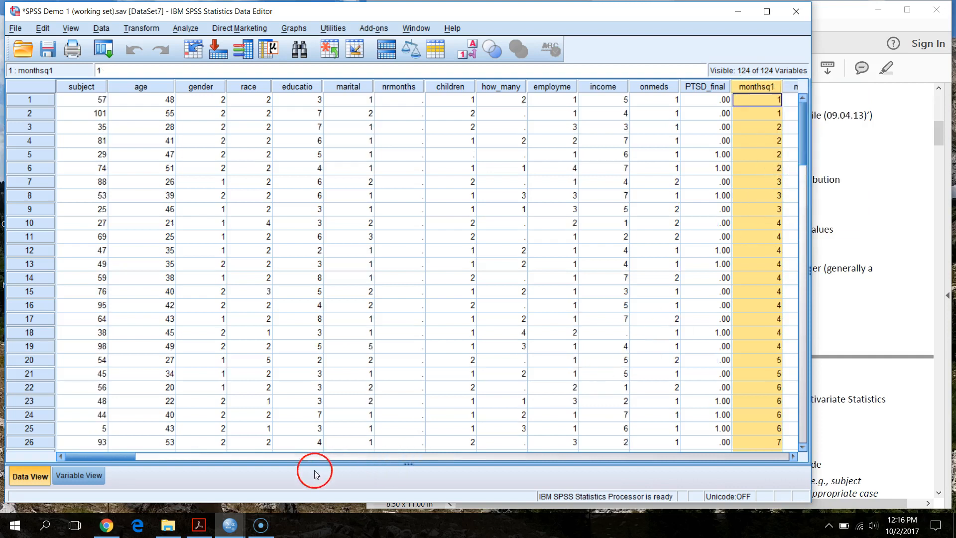
pyautogui.hscroll(4, 139, 454)
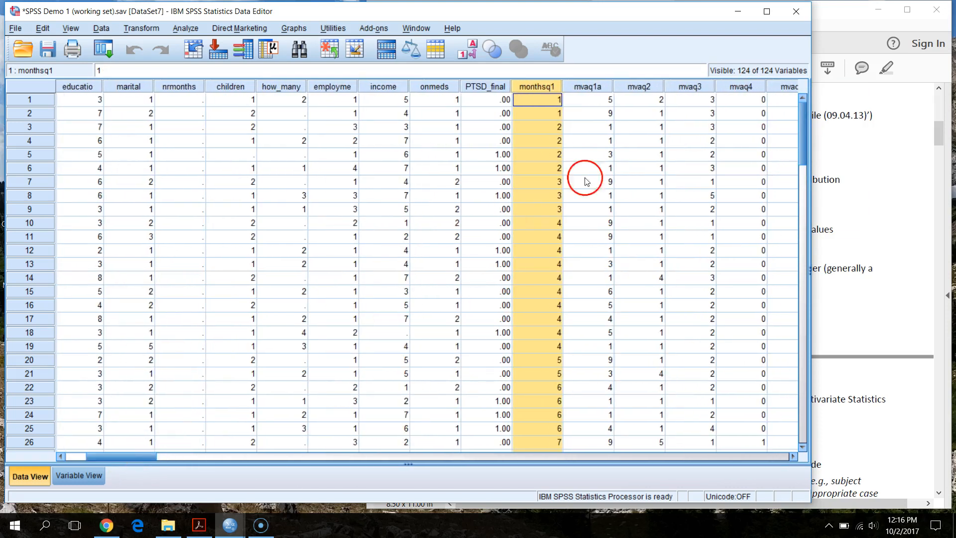
# - Examine the smallest and largest monthsq1 values at both ends of the case list, and switch to SPSS Demo.pdf
pyautogui.click(551, 106)
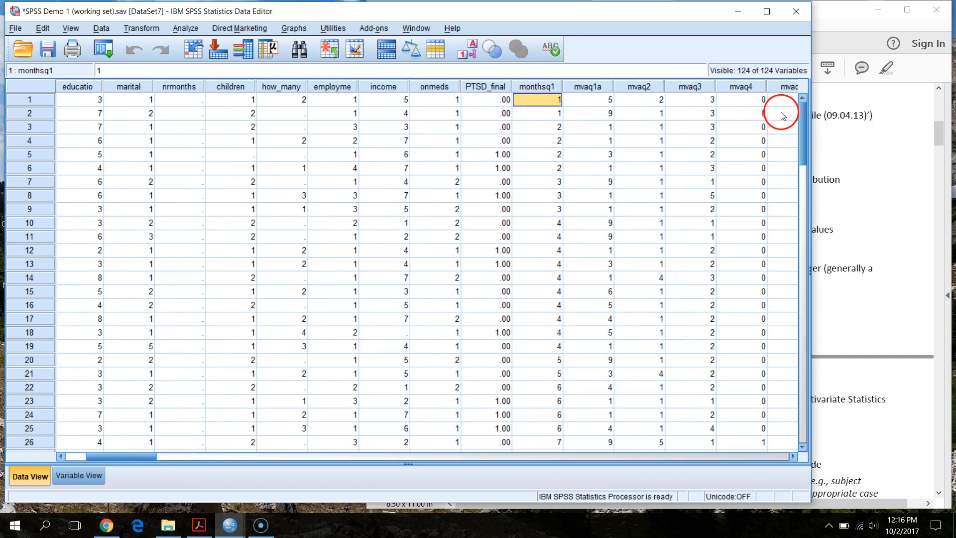
pyautogui.moveTo(799, 120); pyautogui.dragTo(802, 319)
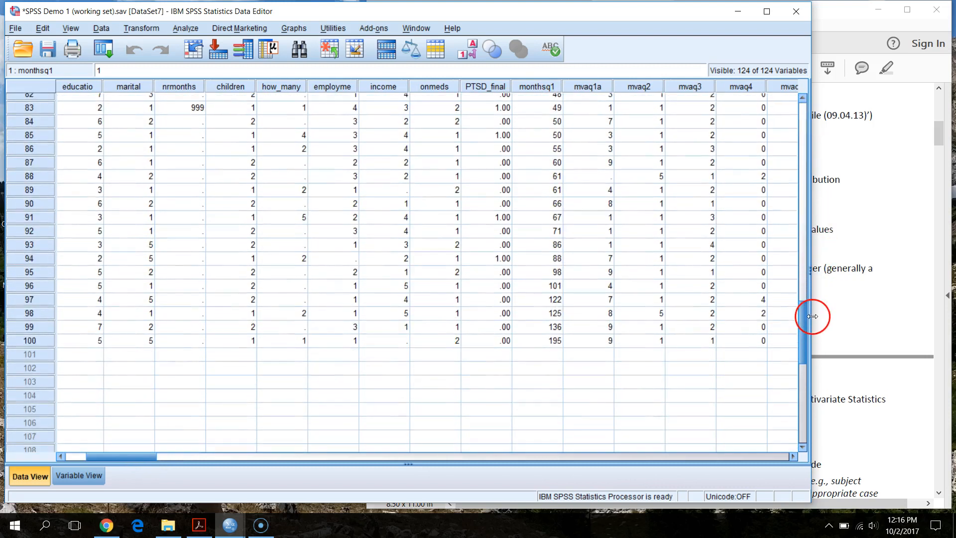
pyautogui.click(544, 341)
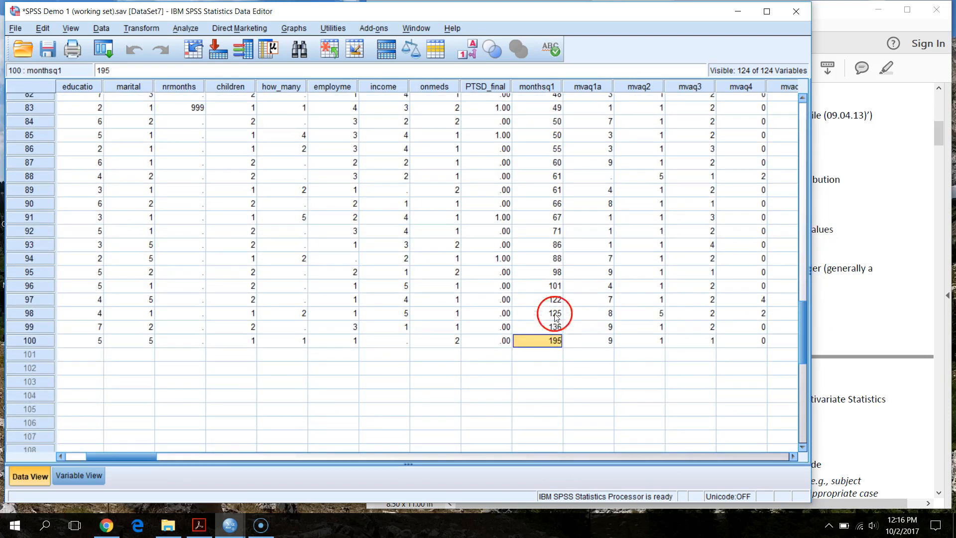
pyautogui.scroll(8, 553, 313)
pyautogui.scroll(19, 559, 298)
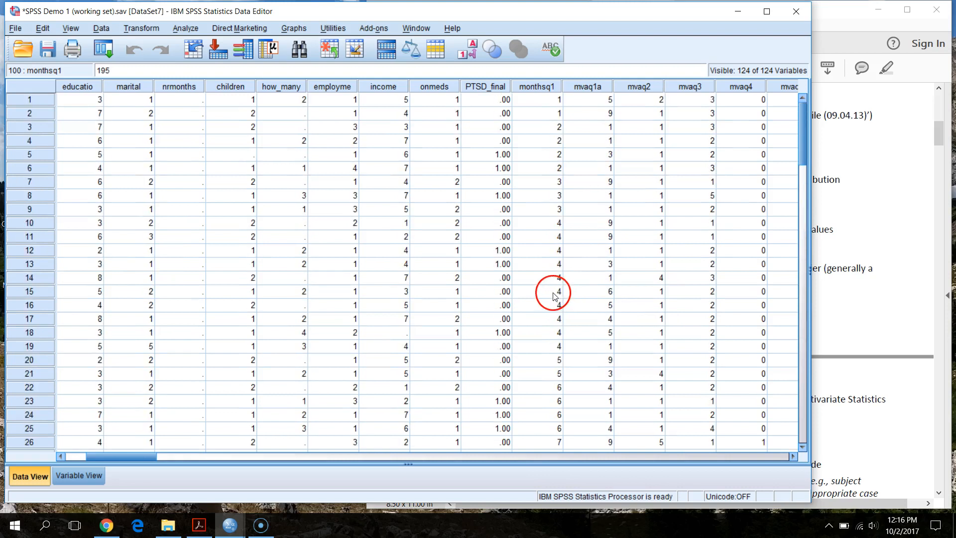
pyautogui.moveTo(133, 454); pyautogui.dragTo(111, 454)
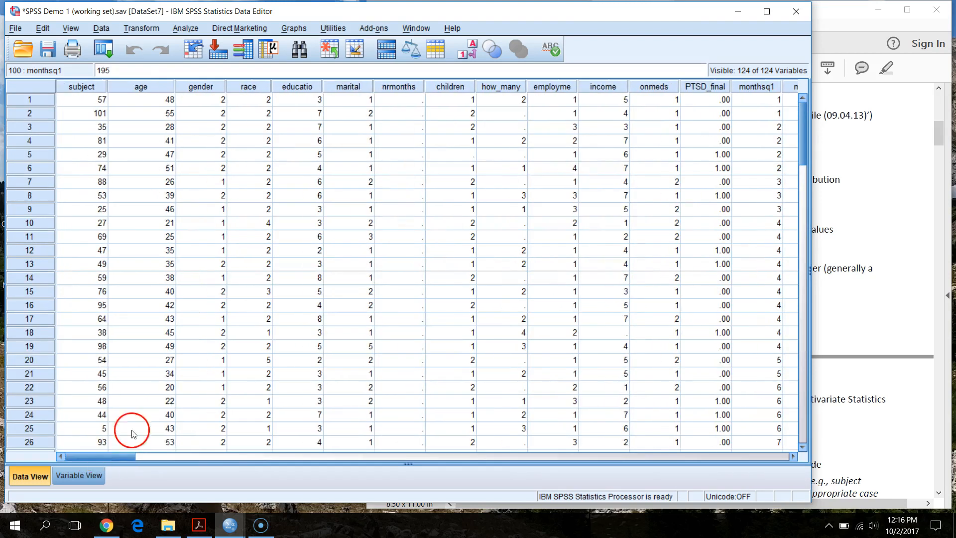
pyautogui.click(903, 90)
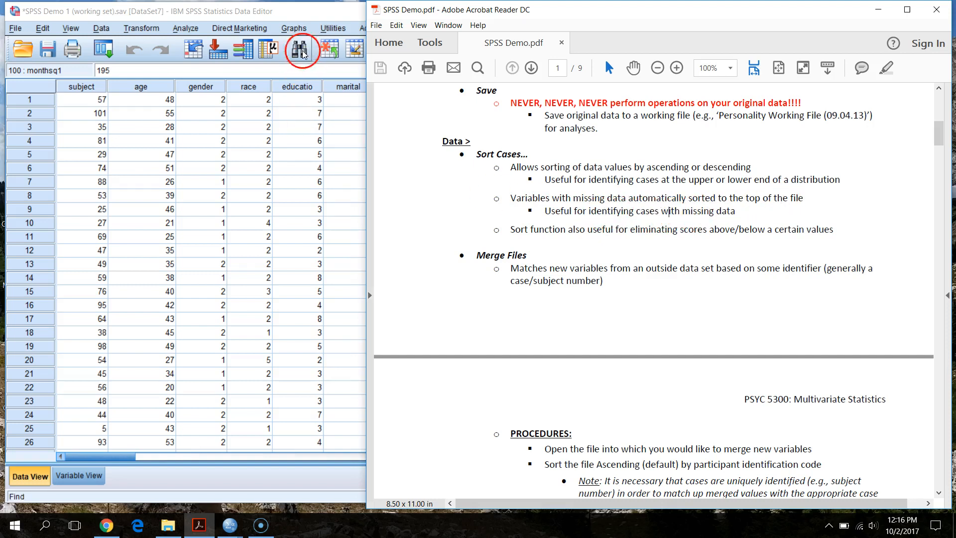
# - Return to the SPSS Data Editor and sort the cases in ascending order by race, educatio and marital in turn
pyautogui.click(316, 12)
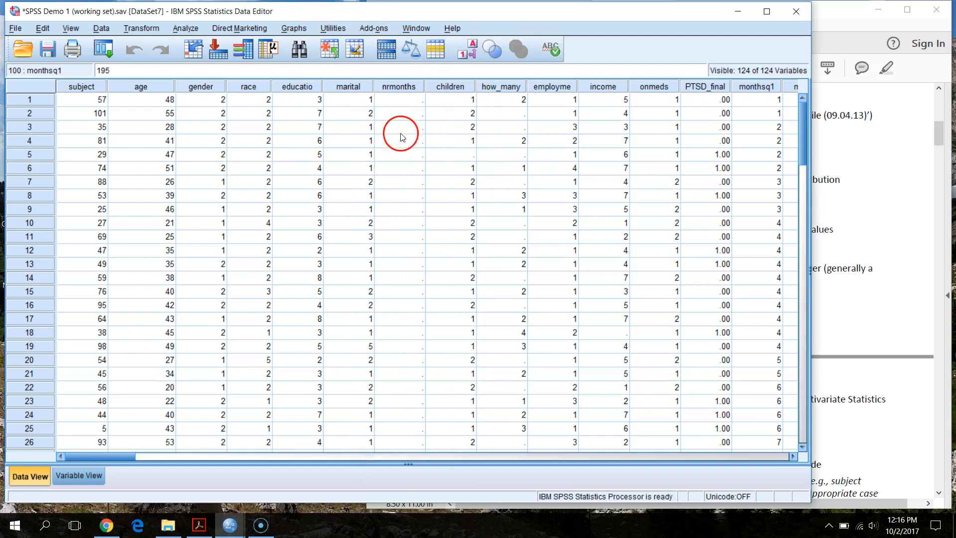
pyautogui.rightClick(250, 88)
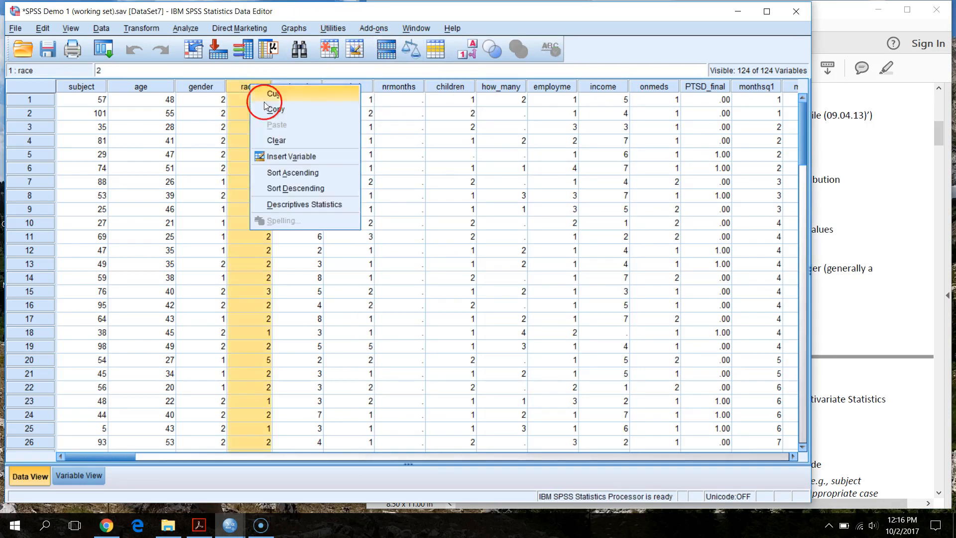
pyautogui.click(282, 157)
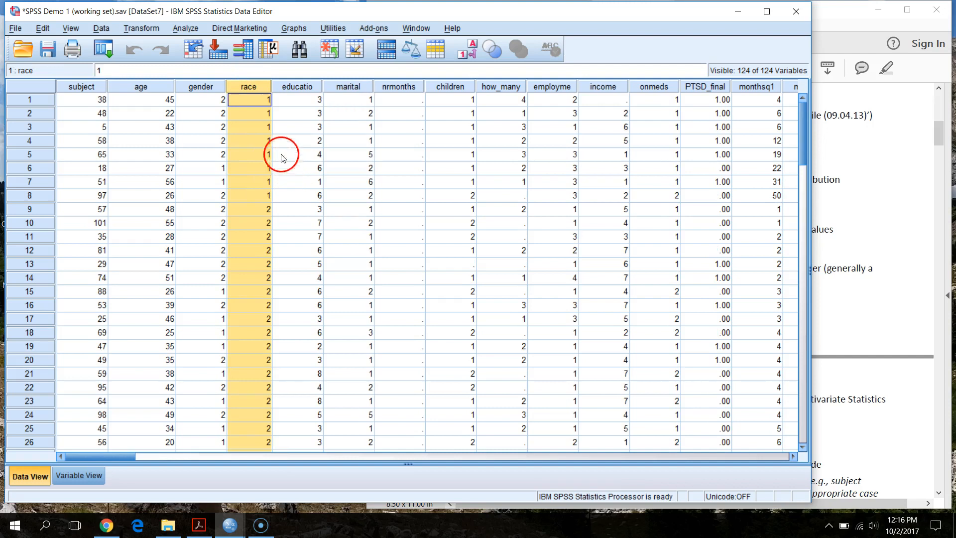
pyautogui.rightClick(313, 89)
pyautogui.click(348, 172)
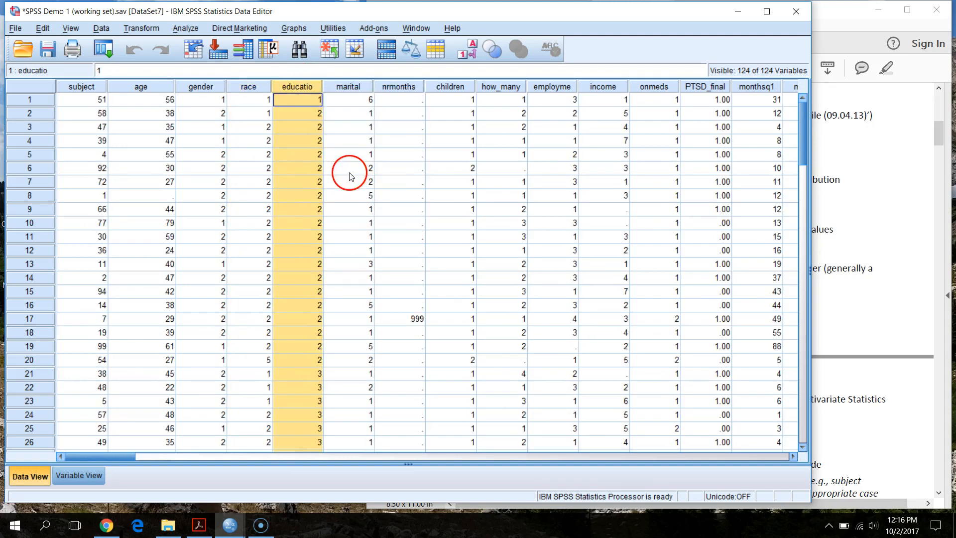
pyautogui.rightClick(357, 88)
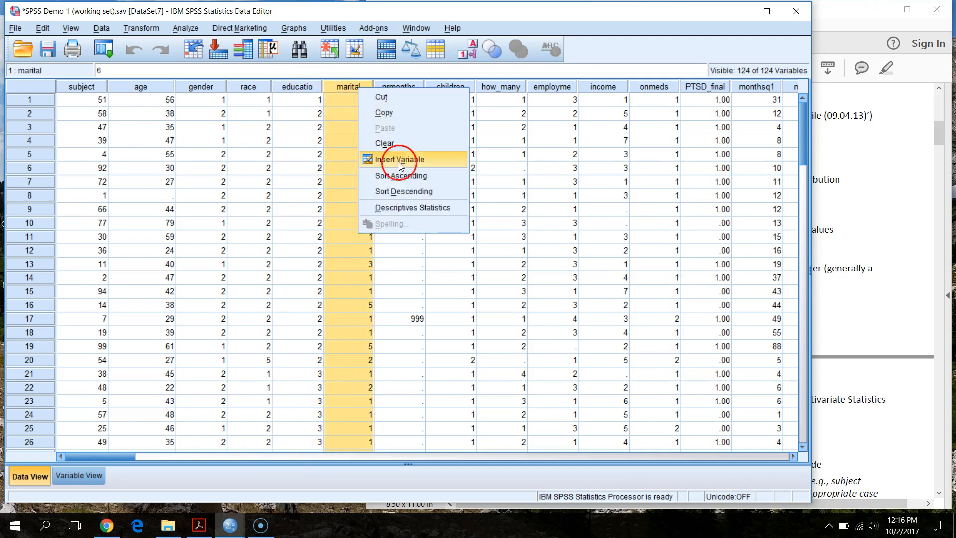
pyautogui.click(404, 176)
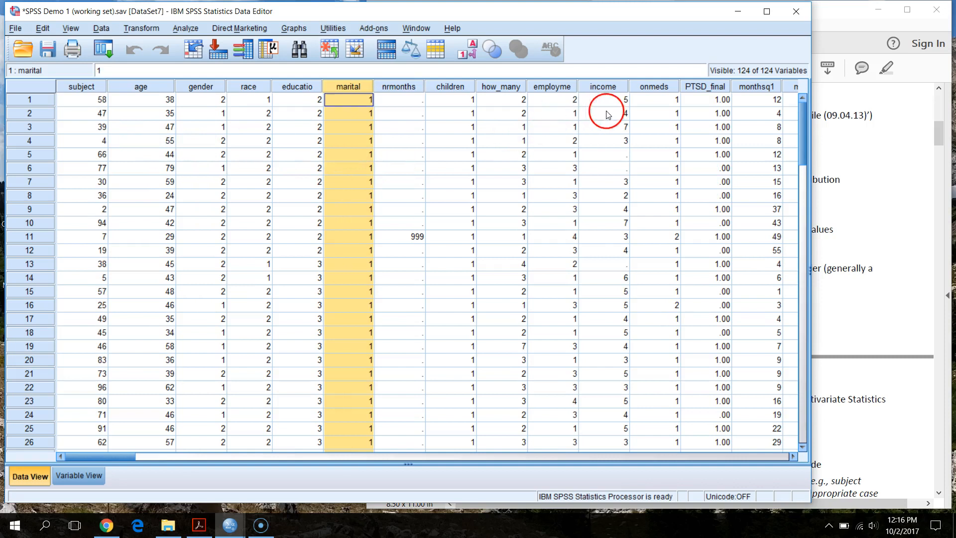
# - Sort the cases by income in ascending order and select cases 1 to 6, which lack an income value
pyautogui.rightClick(612, 90)
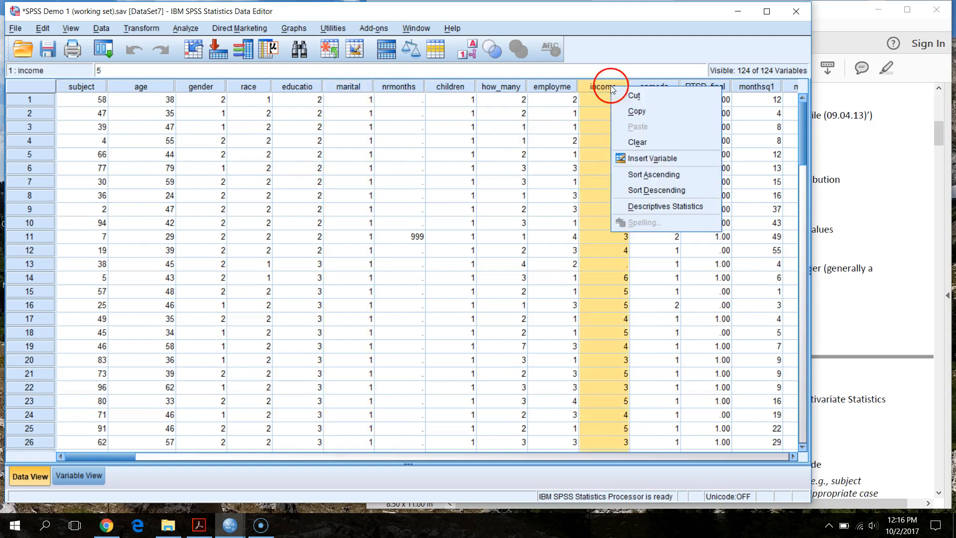
pyautogui.click(652, 176)
pyautogui.moveTo(50, 103); pyautogui.dragTo(48, 166)
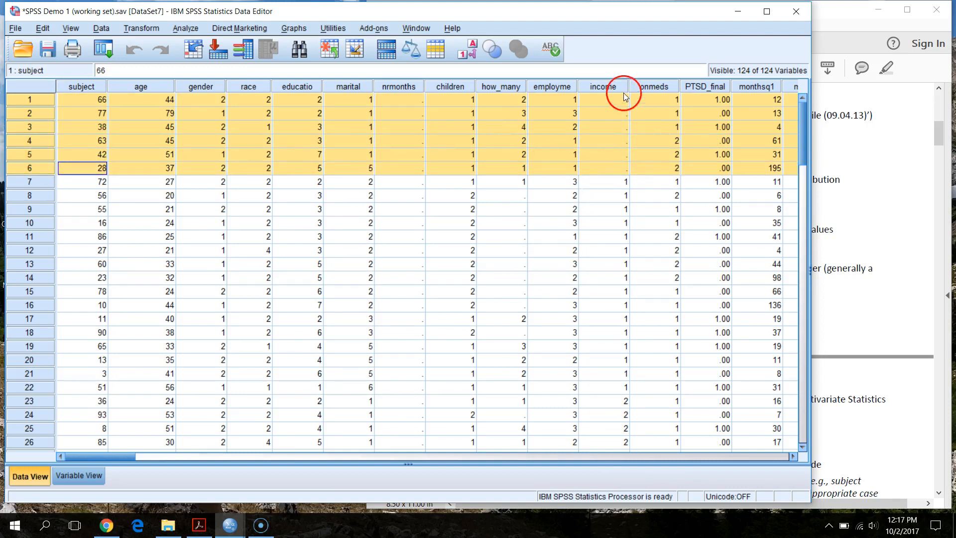
pyautogui.moveTo(807, 127); pyautogui.dragTo(802, 98)
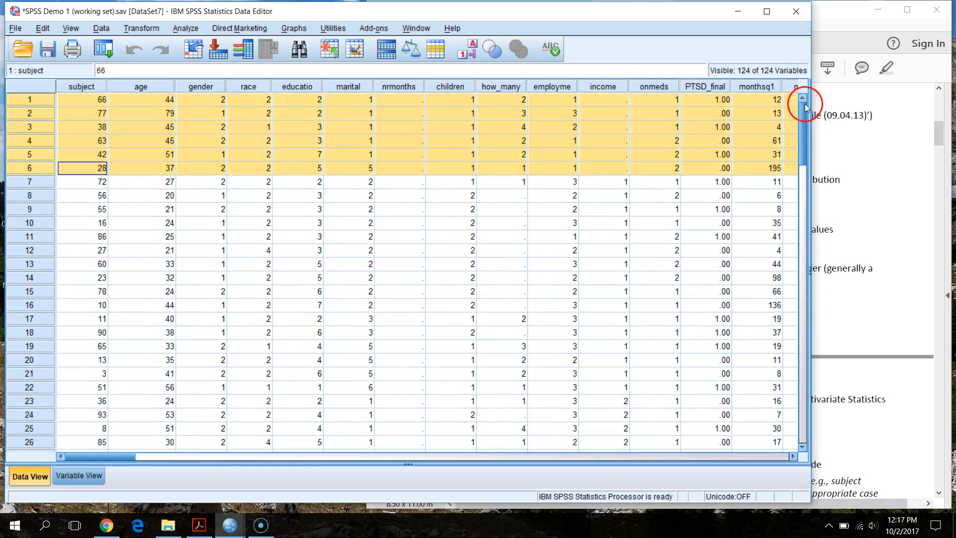
# - Sort the cases by age in ascending order and select the missing age value in the first case
pyautogui.click(134, 88)
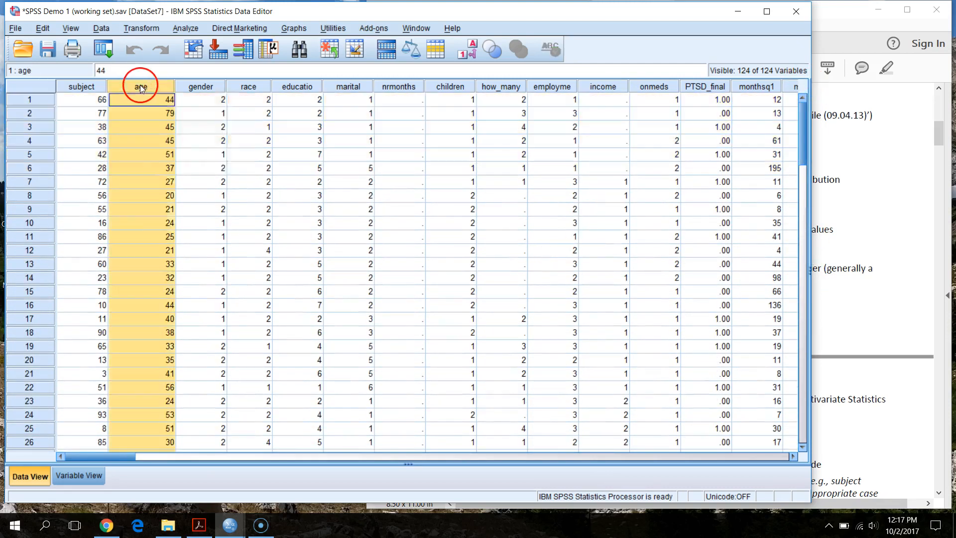
pyautogui.rightClick(133, 88)
pyautogui.click(182, 174)
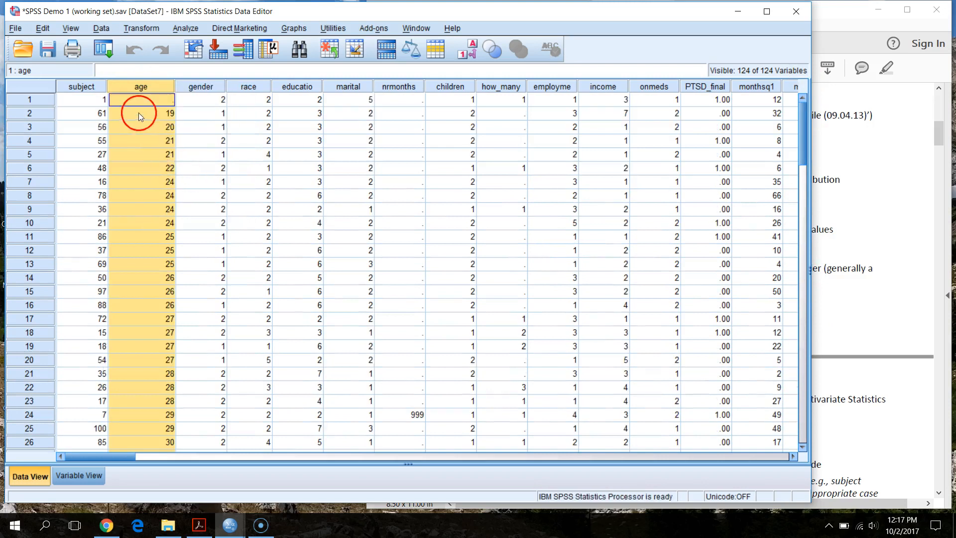
pyautogui.click(150, 99)
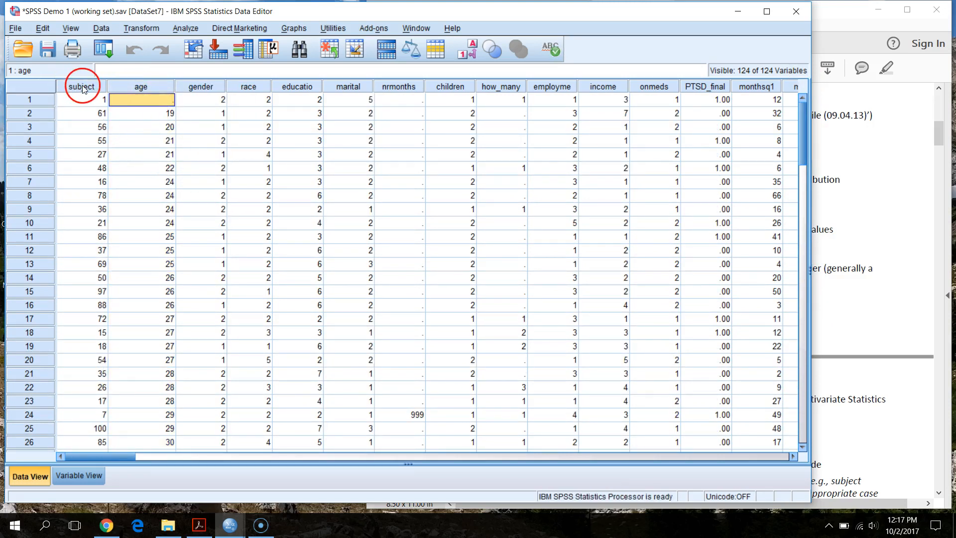
# - Switch to SPSS Demo.pdf and highlight the line on using the sort function to eliminate scores above or below certain values
pyautogui.click(849, 37)
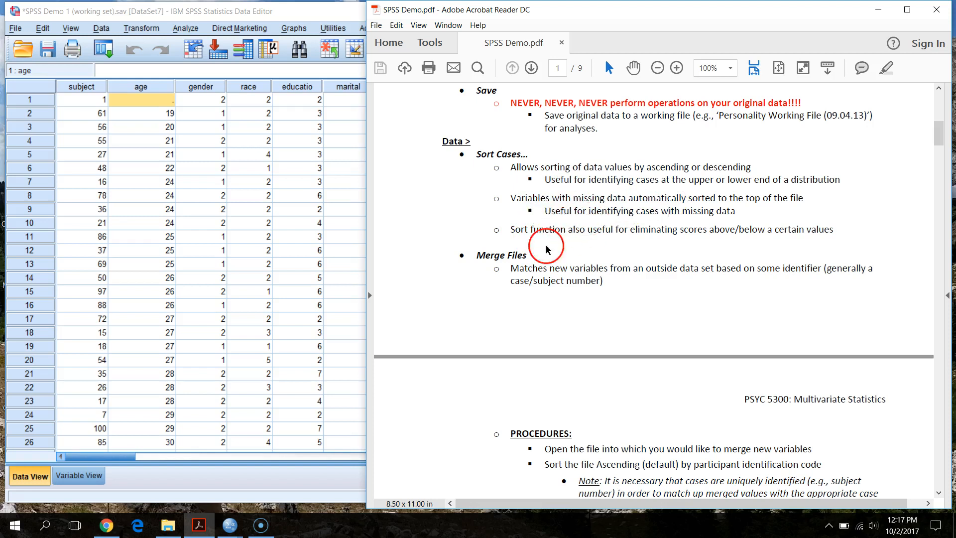
pyautogui.moveTo(511, 229); pyautogui.dragTo(721, 231)
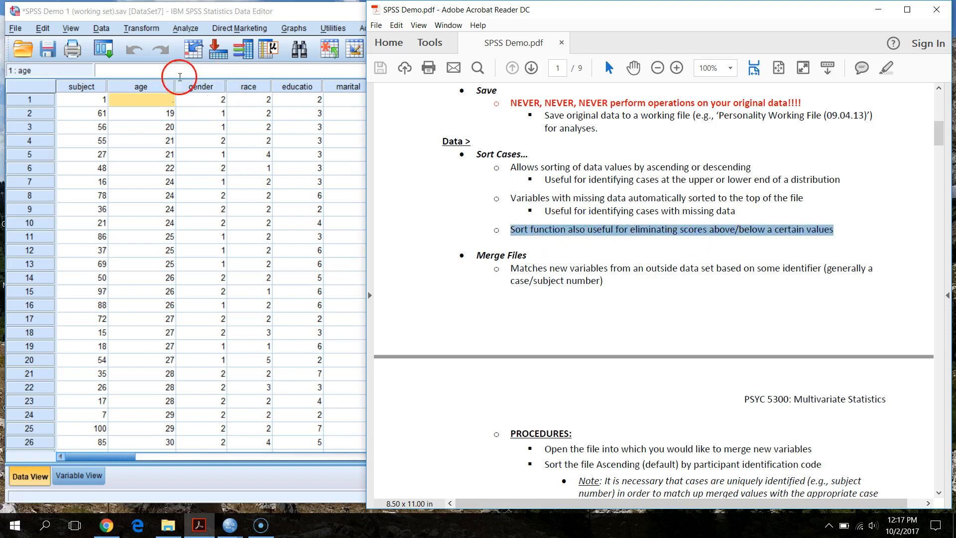
# - Sort the SPSS cases by age in ascending order and select cases 86 to 100, covering everyone over 50
pyautogui.click(159, 82)
pyautogui.rightClick(161, 85)
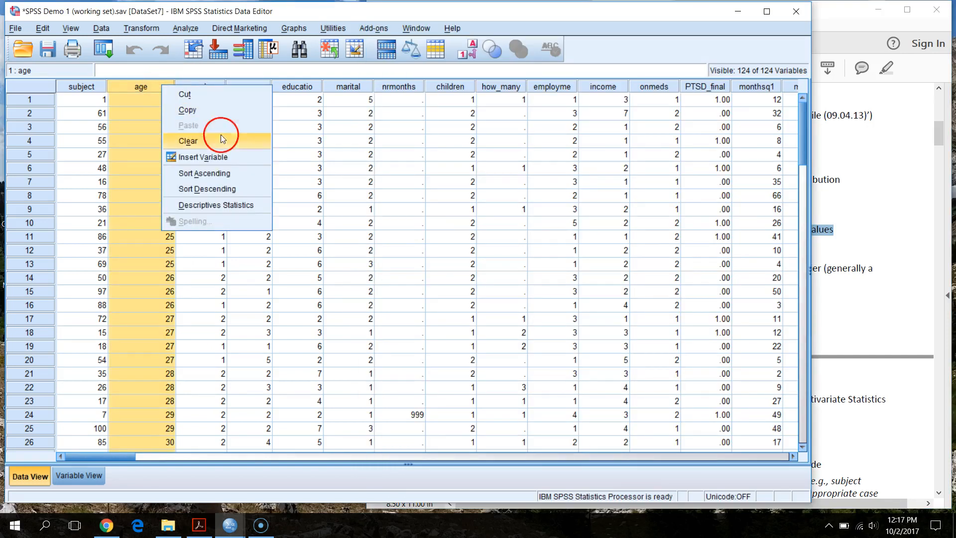
pyautogui.click(227, 174)
pyautogui.moveTo(805, 117); pyautogui.dragTo(802, 309)
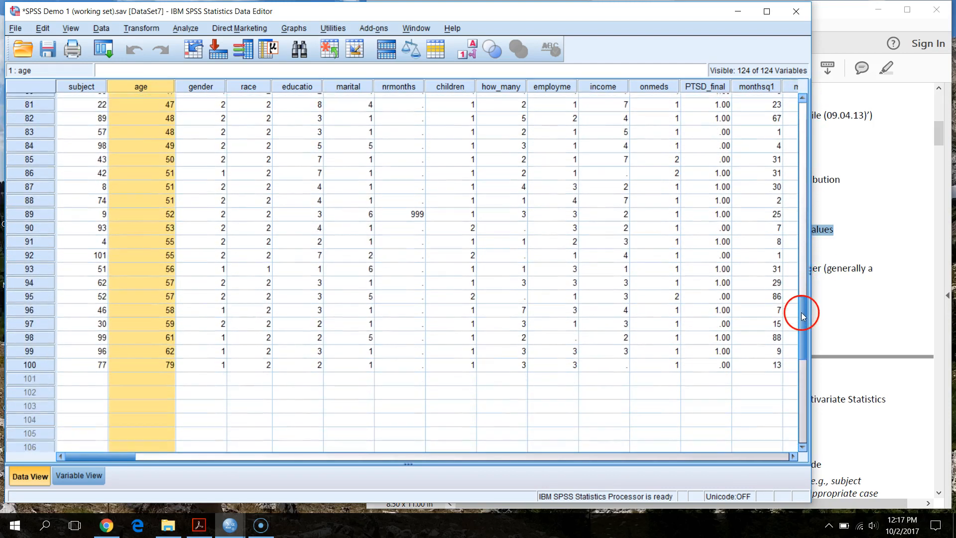
pyautogui.click(31, 365)
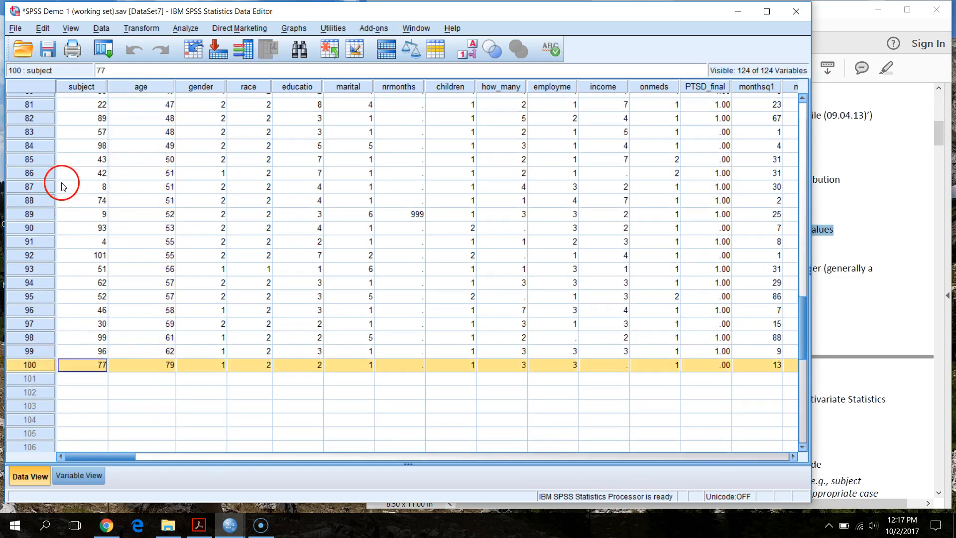
pyautogui.moveTo(47, 175); pyautogui.dragTo(49, 368)
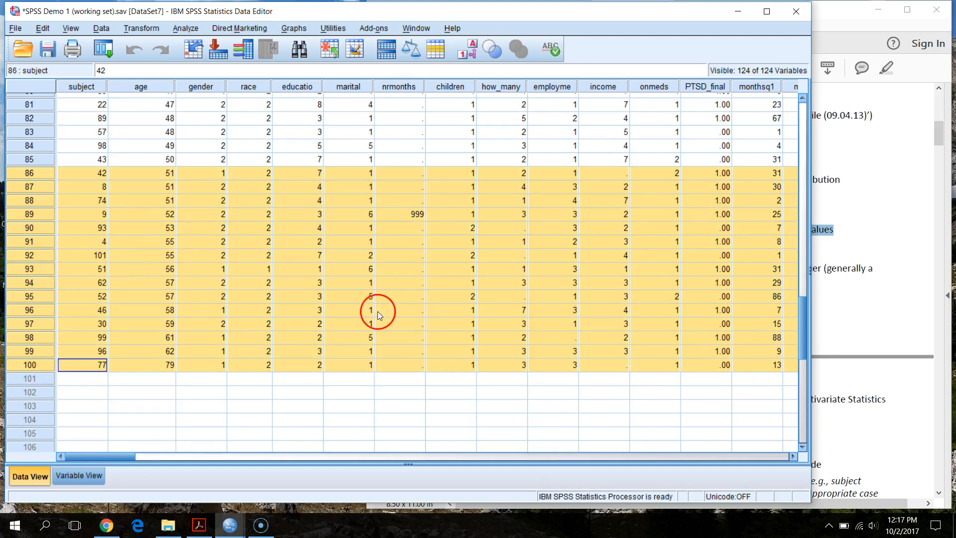
# - Sort the cases by subject in ascending order and save the working file
pyautogui.moveTo(806, 342); pyautogui.dragTo(785, 118)
pyautogui.click(93, 89)
pyautogui.rightClick(94, 88)
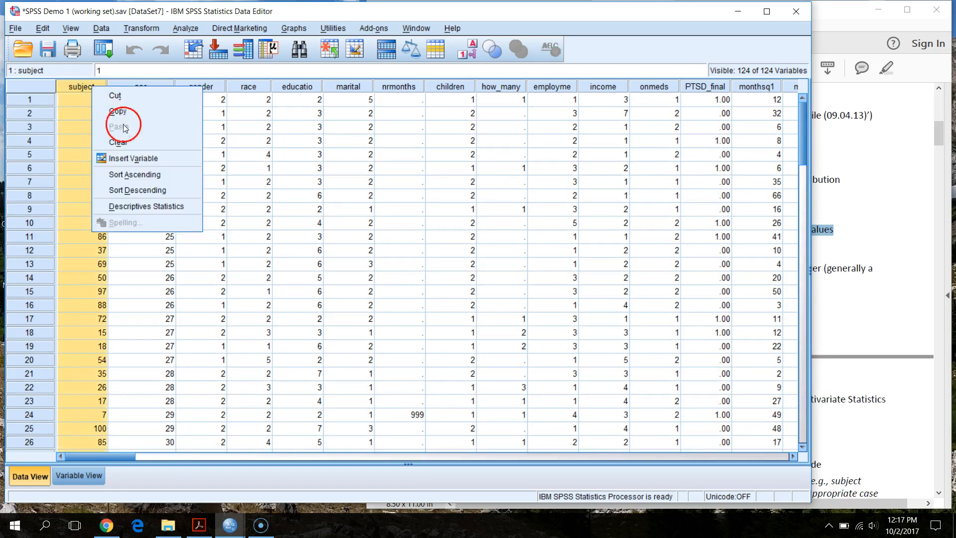
pyautogui.click(143, 175)
pyautogui.click(47, 50)
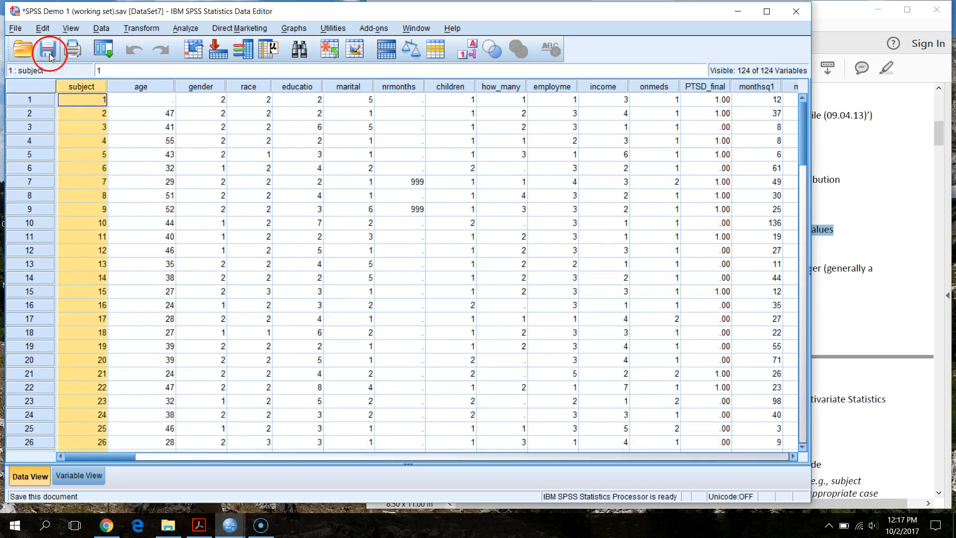
# - Switch to SPSS Demo.pdf, clear the text highlight and look through the Merge Files section and its procedures
pyautogui.click(858, 46)
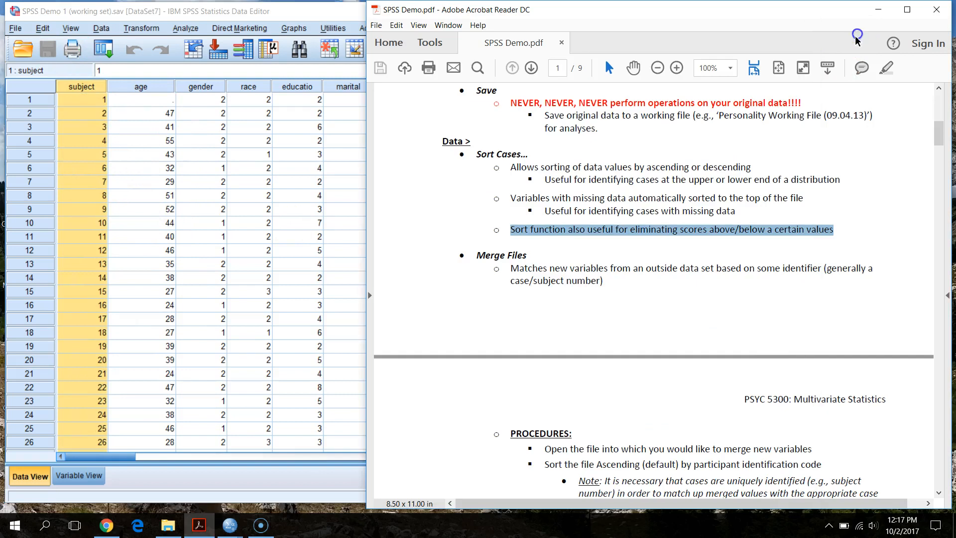
pyautogui.click(658, 211)
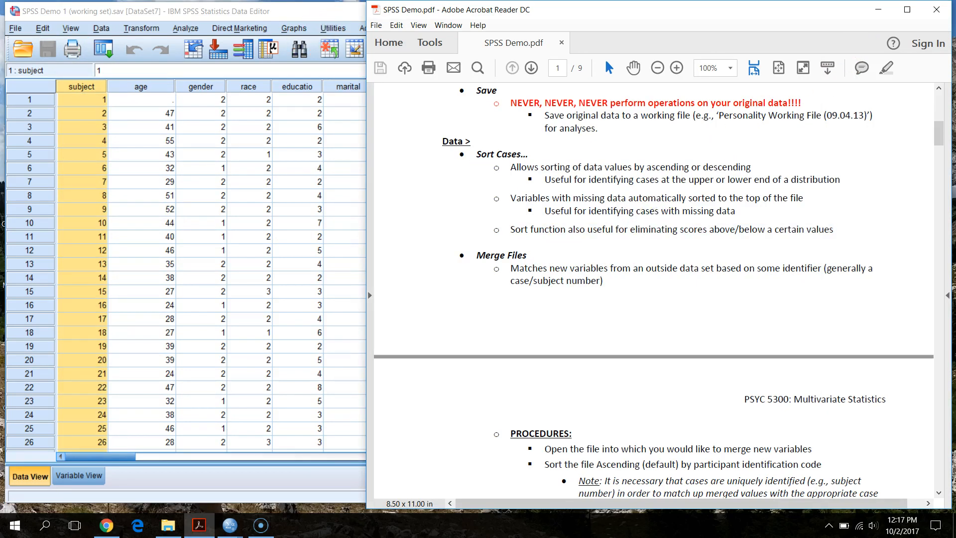
pyautogui.click(576, 212)
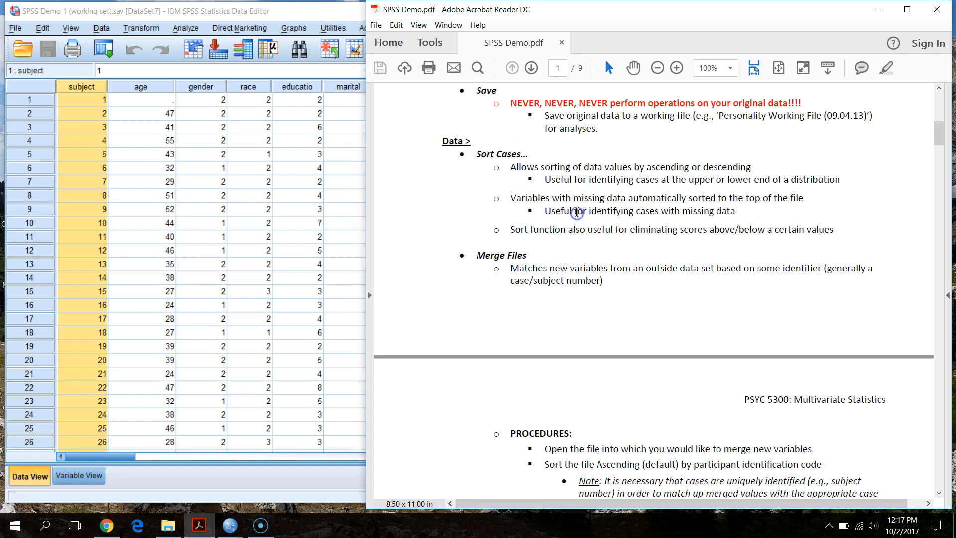
pyautogui.scroll(-12, 588, 204)
pyautogui.scroll(7, 603, 194)
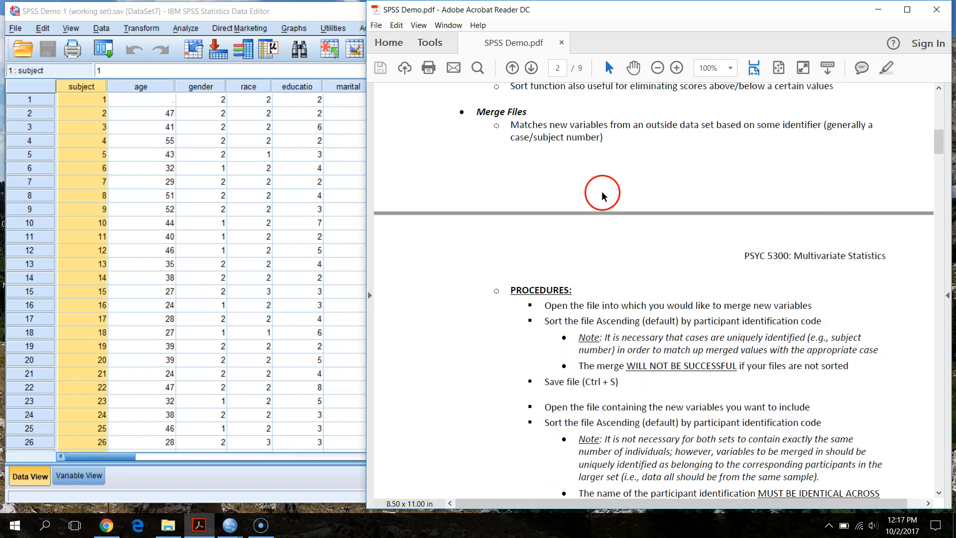
pyautogui.scroll(5, 602, 194)
# - Review the working file's variables in the SPSS Variable View, and return to the Data View
pyautogui.click(307, 14)
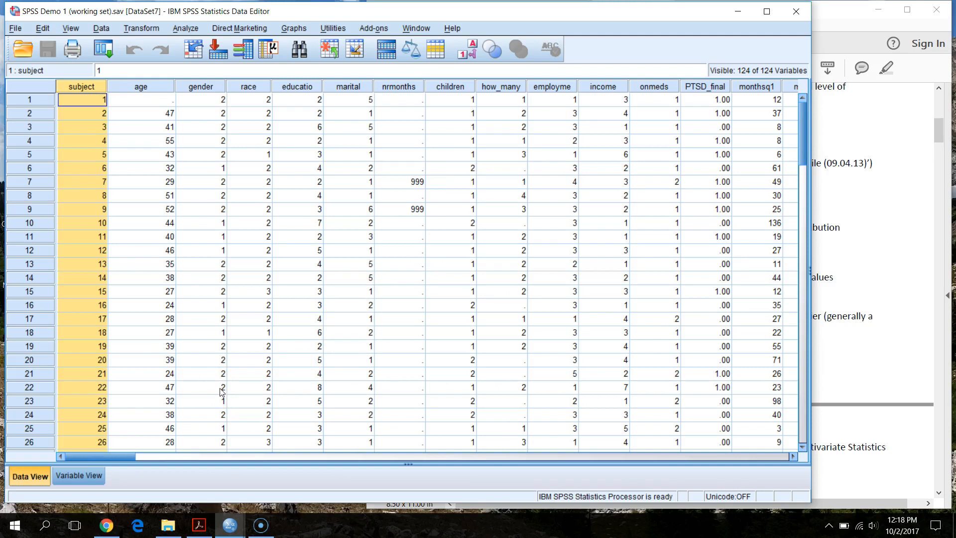
pyautogui.moveTo(113, 455); pyautogui.dragTo(45, 421)
pyautogui.click(79, 475)
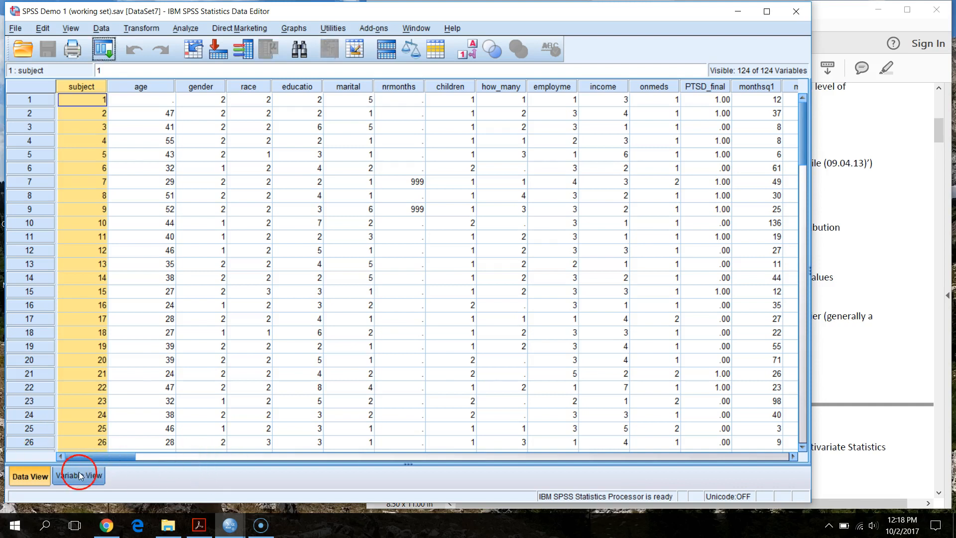
pyautogui.moveTo(802, 103)
pyautogui.mouseDown()
pyautogui.moveTo(814, 348)
pyautogui.moveTo(806, 90)
pyautogui.mouseUp()
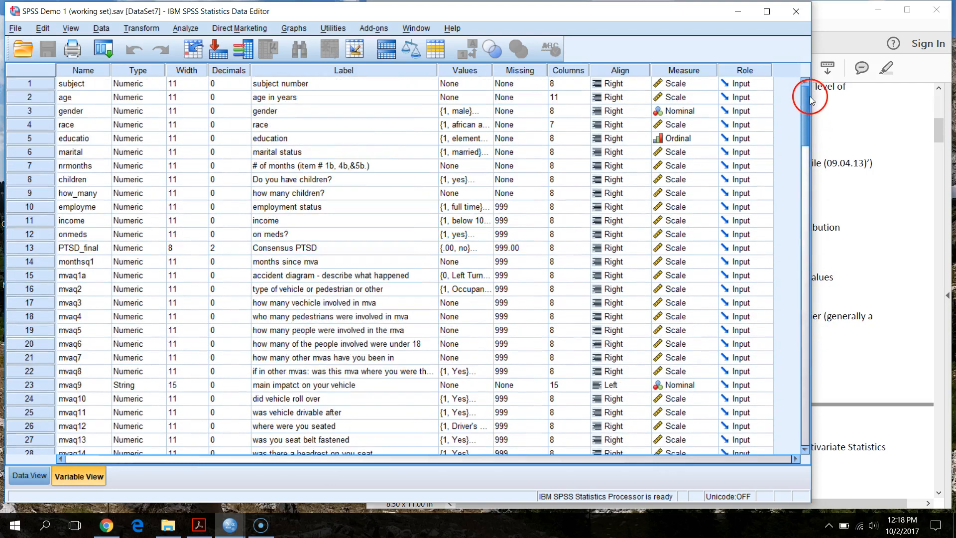
pyautogui.click(28, 477)
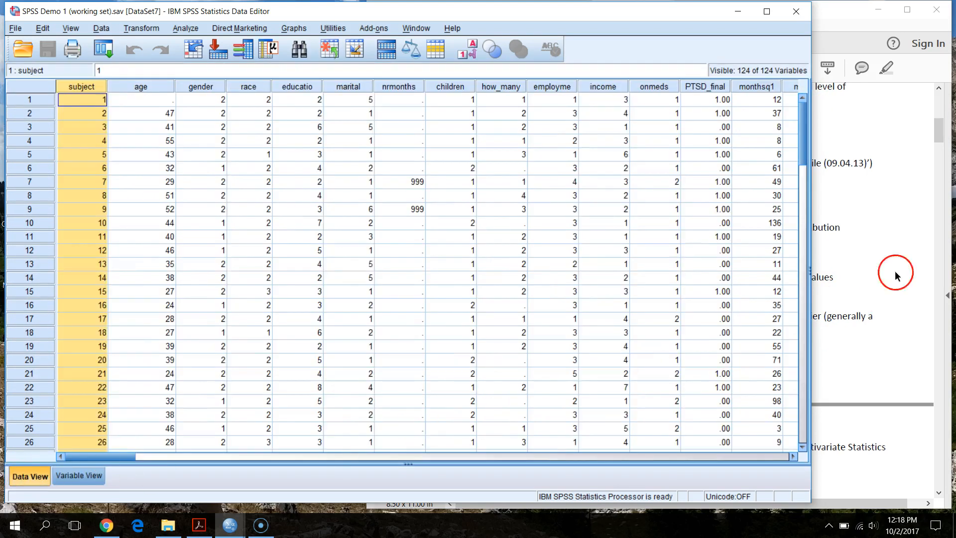
# - Switch to SPSS Demo.pdf and show the Merge Files description together with the start of its procedures
pyautogui.click(866, 29)
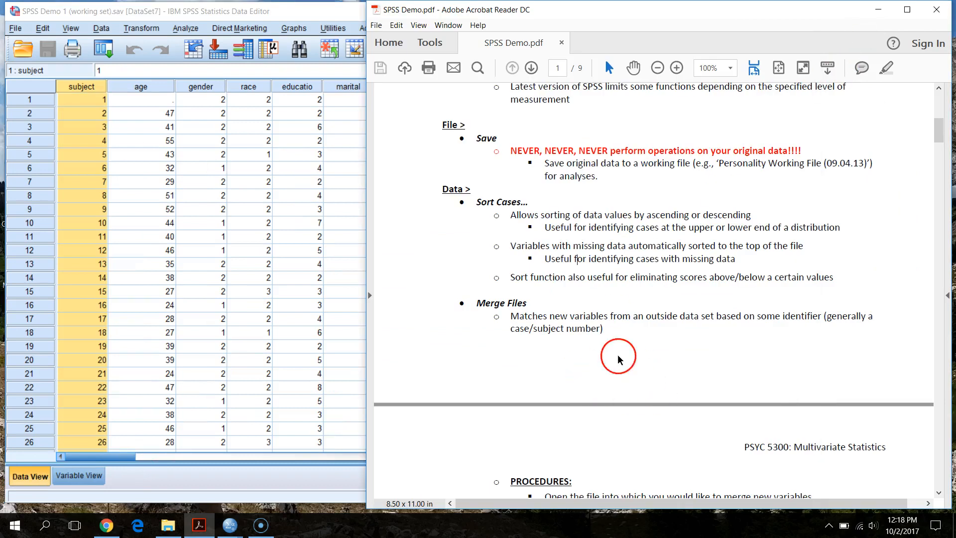
pyautogui.scroll(-5, 581, 349)
pyautogui.scroll(-1, 582, 348)
pyautogui.scroll(5, 551, 314)
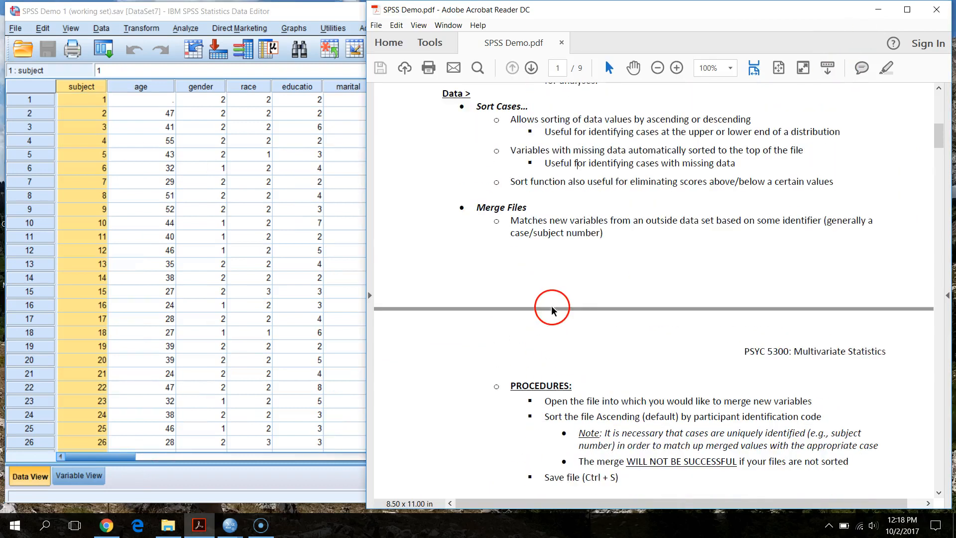
# - Read the Merge Files section of the PDF guide, then switch to the SPSS Demo 1 (working set) dataset
pyautogui.scroll(-4, 555, 353)
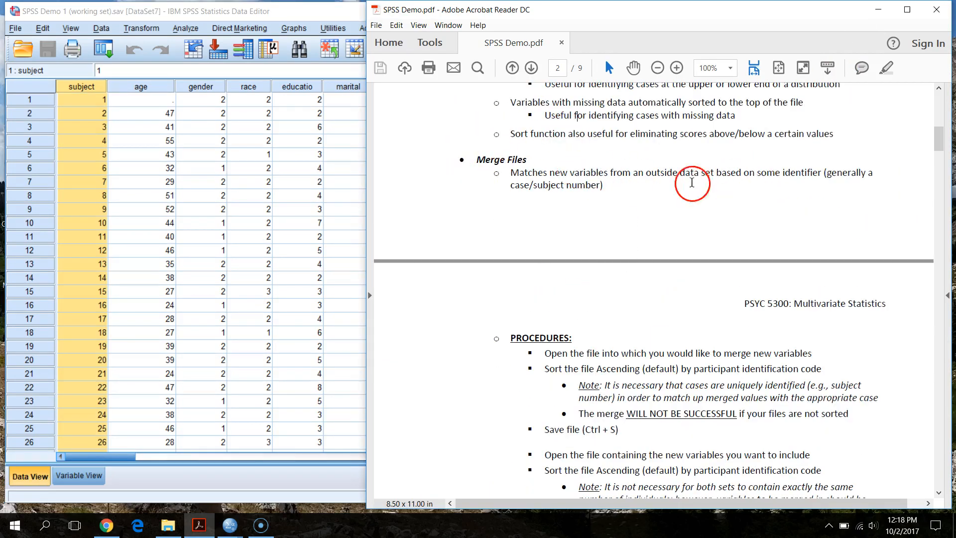
pyautogui.scroll(-2, 679, 198)
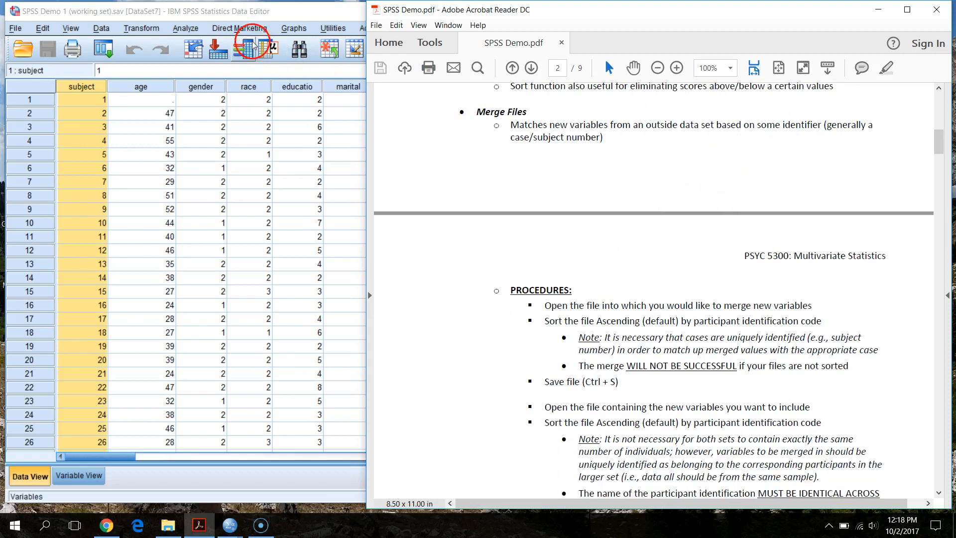
pyautogui.click(285, 12)
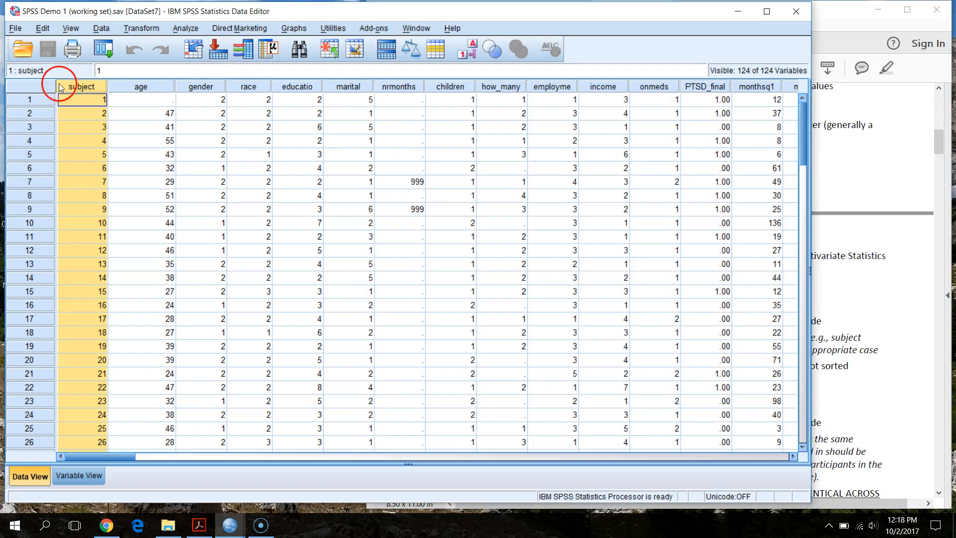
# - Bring up the SPSS Demo 2.sav dataset and examine its odi and PDSTOTAL variables
pyautogui.moveTo(229, 523)
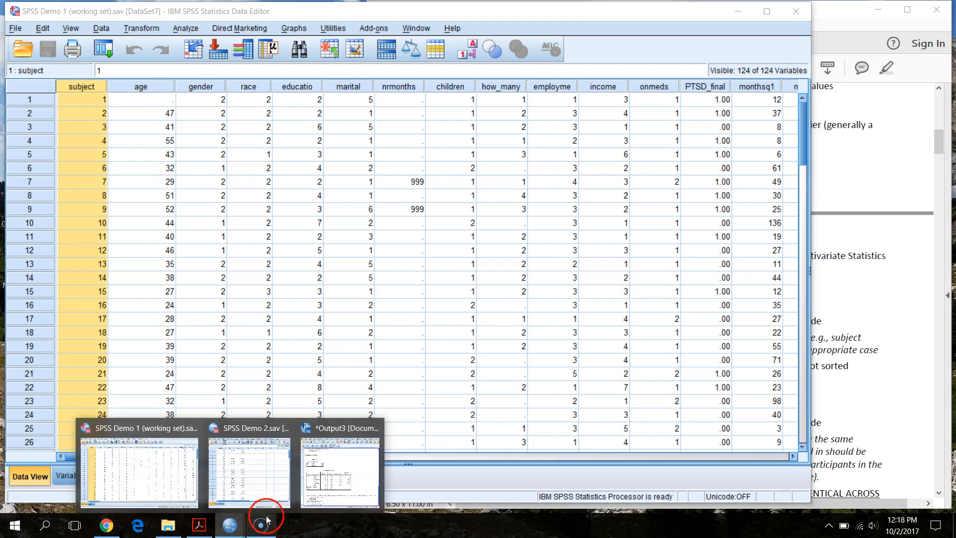
pyautogui.click(264, 433)
pyautogui.moveTo(376, 59); pyautogui.dragTo(560, 59)
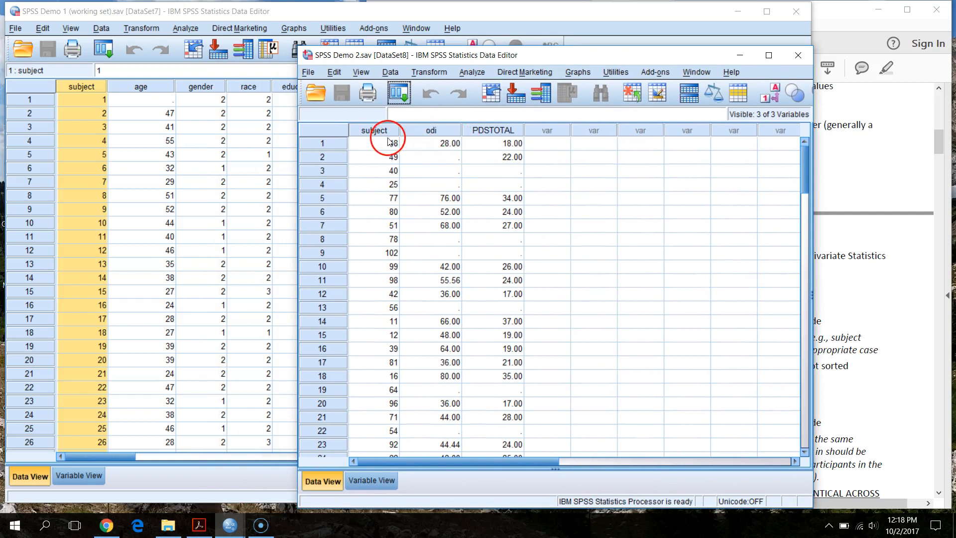
pyautogui.click(438, 142)
pyautogui.click(491, 144)
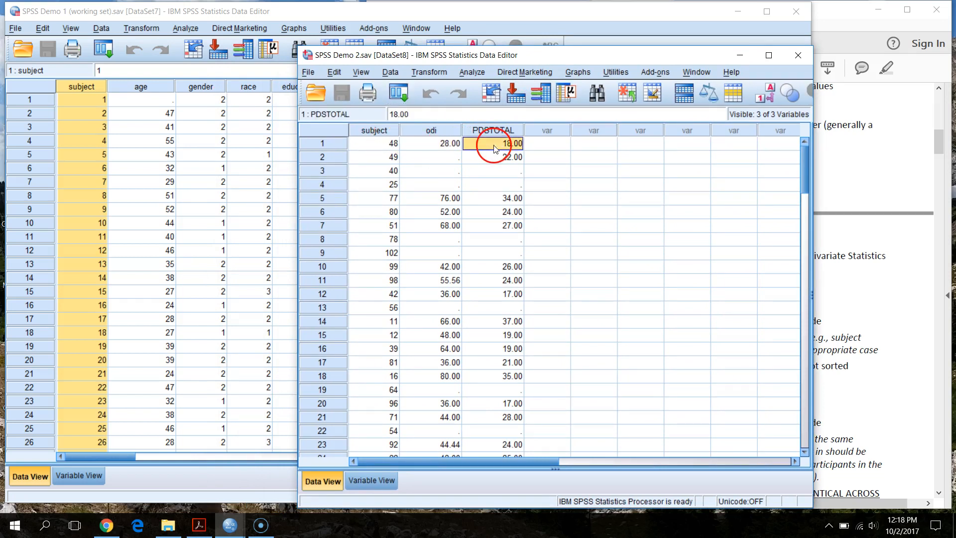
pyautogui.click(454, 156)
pyautogui.click(454, 145)
pyautogui.click(493, 145)
pyautogui.click(442, 144)
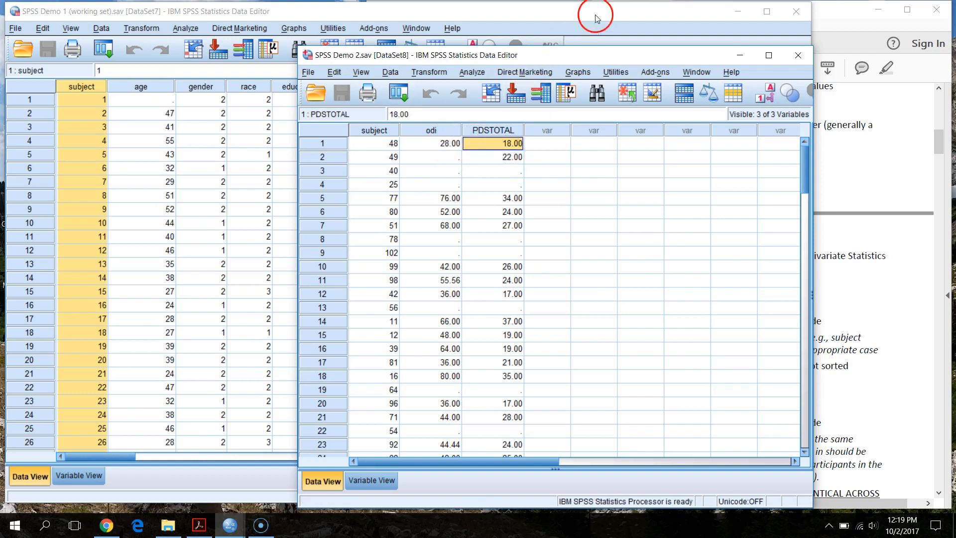
# - Sort the SPSS Demo 1 (working set) dataset in ascending order by the subject variable
pyautogui.click(596, 15)
pyautogui.moveTo(121, 455); pyautogui.dragTo(71, 431)
pyautogui.click(70, 88)
pyautogui.click(83, 115)
pyautogui.click(81, 87)
pyautogui.rightClick(83, 87)
pyautogui.click(121, 176)
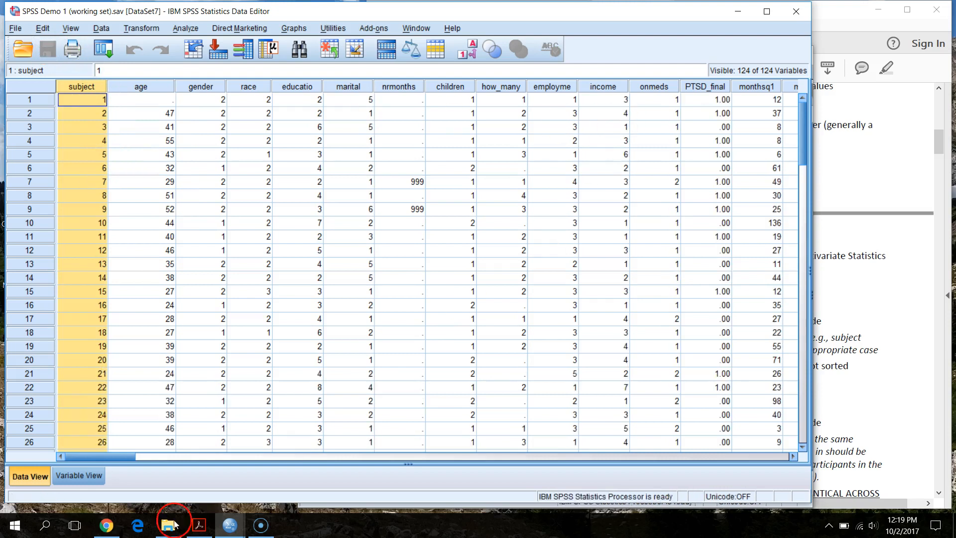
# - Sort the SPSS Demo 2.sav dataset in ascending order by the subject variable and save the file
pyautogui.click(230, 525)
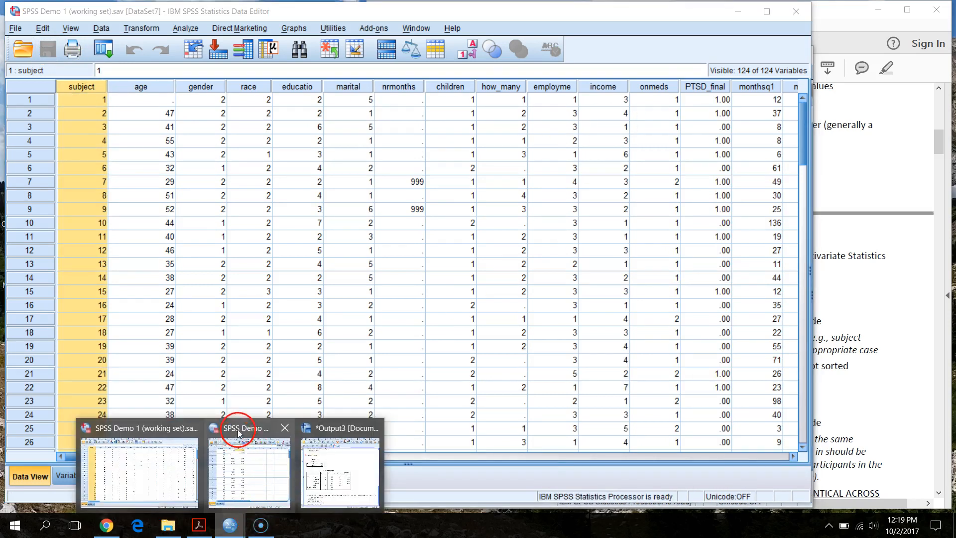
pyautogui.click(239, 433)
pyautogui.click(376, 131)
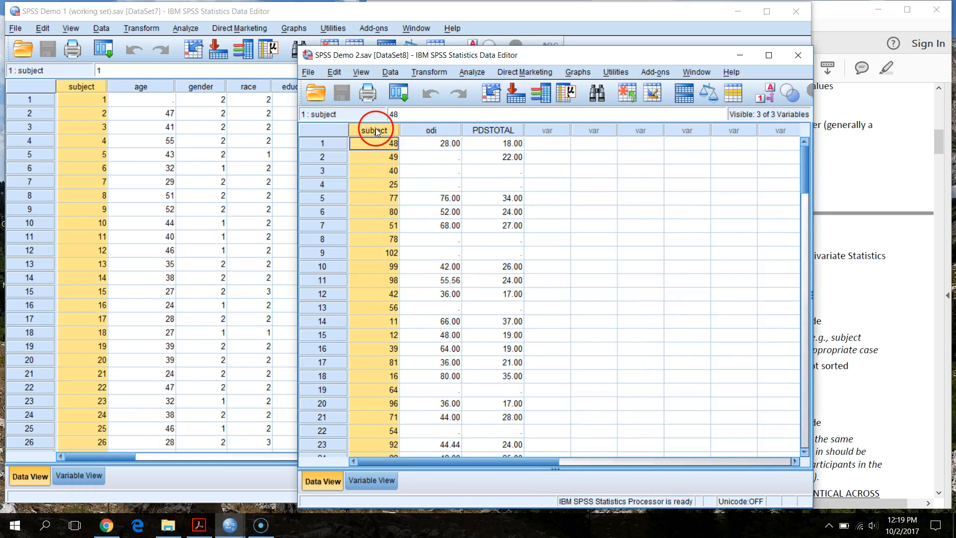
pyautogui.rightClick(376, 131)
pyautogui.click(417, 217)
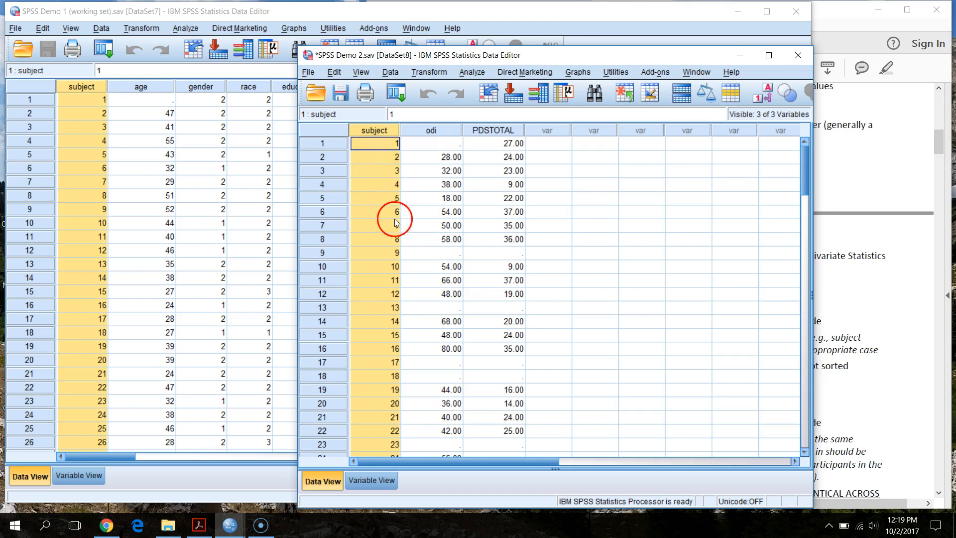
pyautogui.click(346, 93)
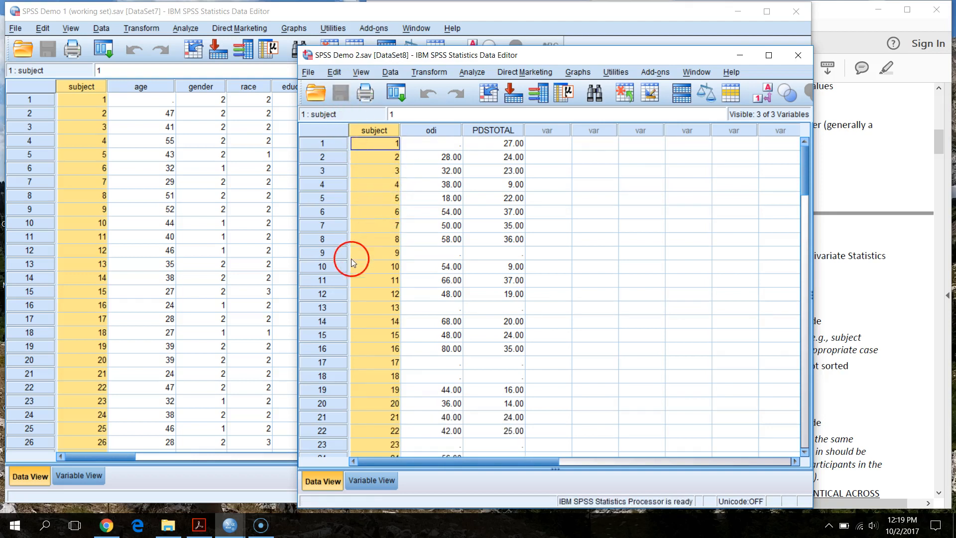
# - Review the merge procedures in the PDF guide, checking the sorting requirement against the subject variable in both SPSS datasets
pyautogui.click(220, 13)
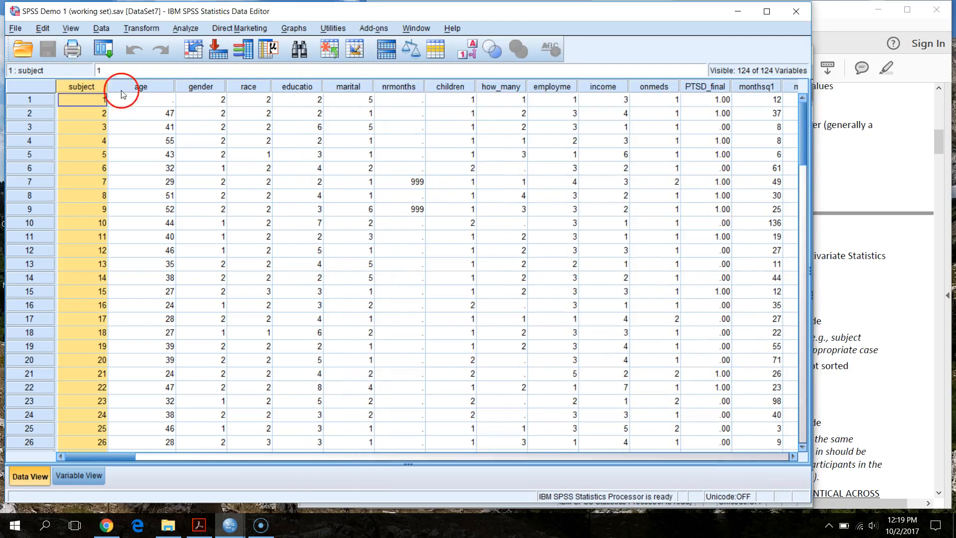
pyautogui.click(829, 34)
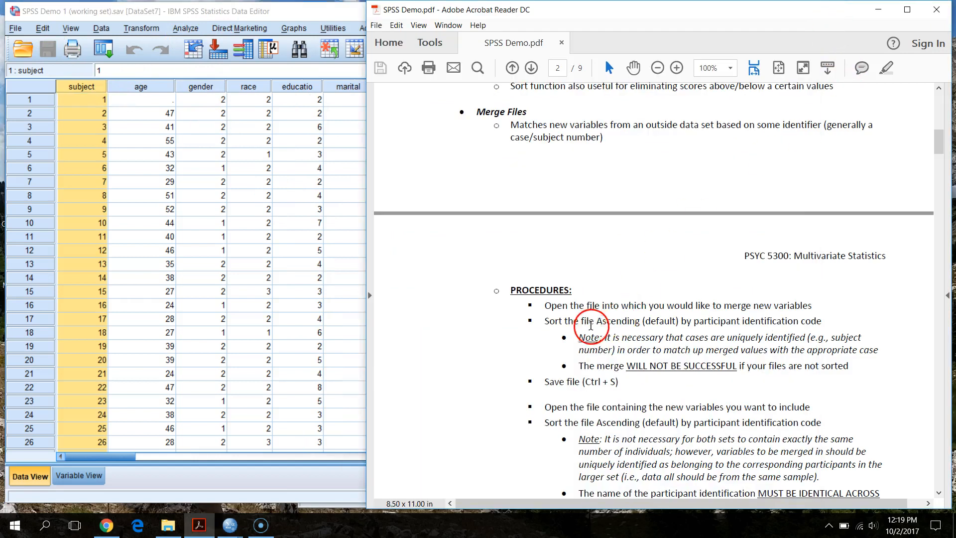
pyautogui.scroll(-4, 591, 325)
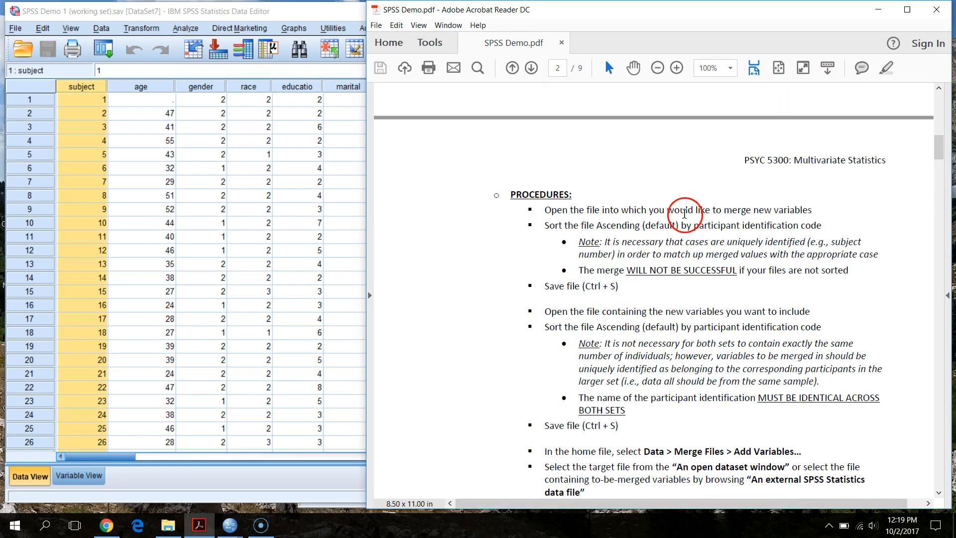
pyautogui.moveTo(545, 228); pyautogui.dragTo(765, 229)
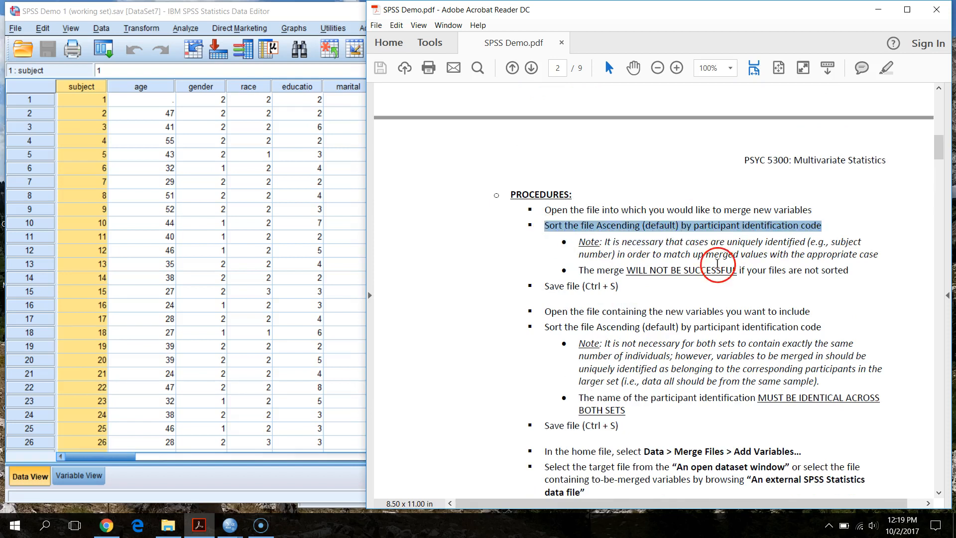
pyautogui.scroll(-2, 707, 269)
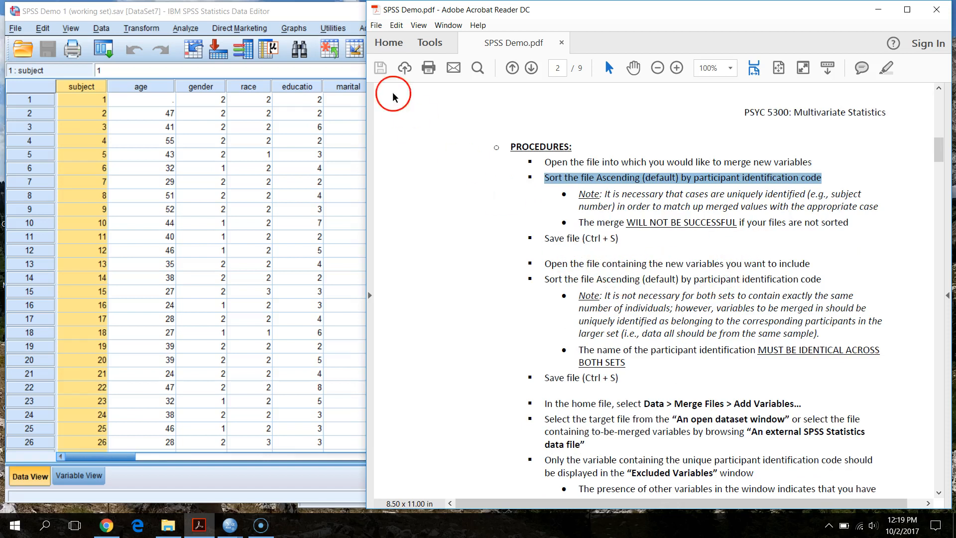
pyautogui.click(296, 6)
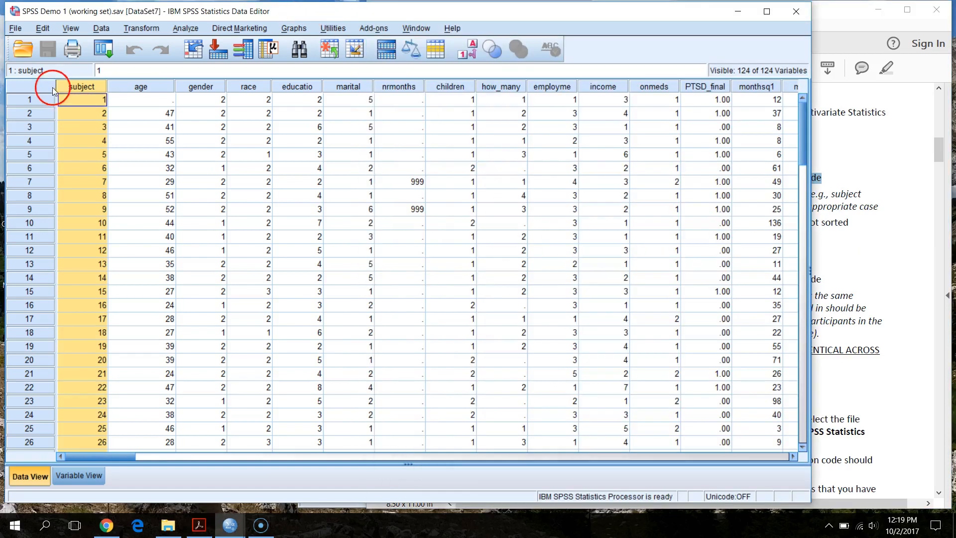
pyautogui.moveTo(236, 523)
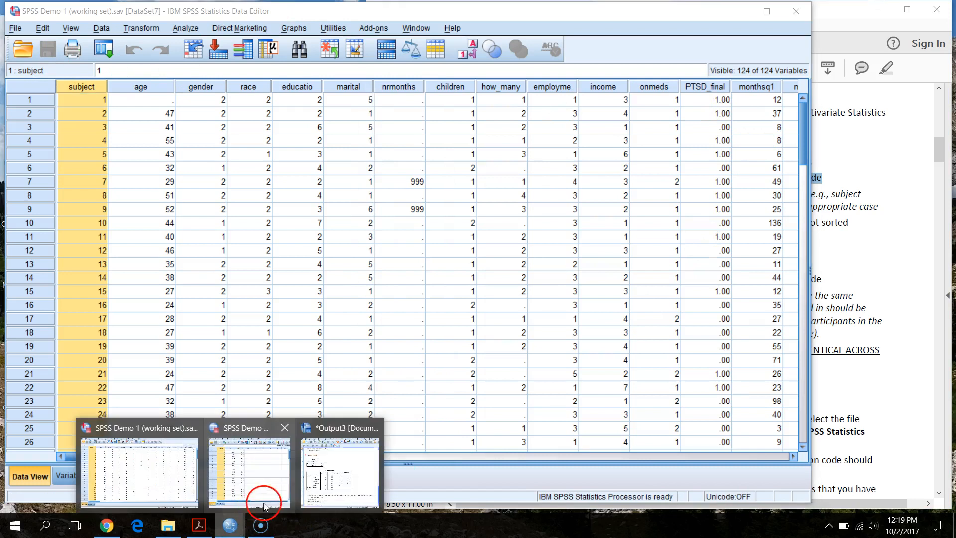
pyautogui.click(283, 490)
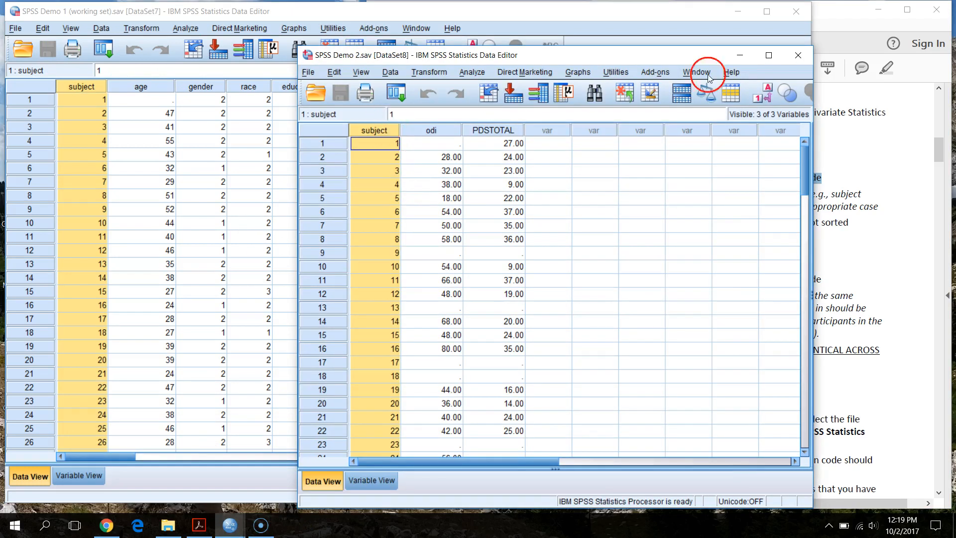
pyautogui.click(848, 21)
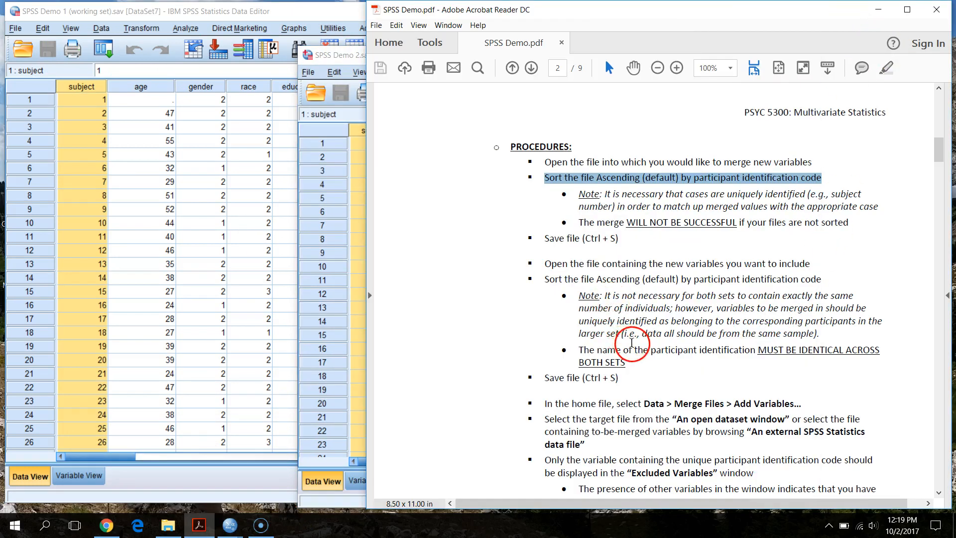
pyautogui.scroll(-3, 622, 333)
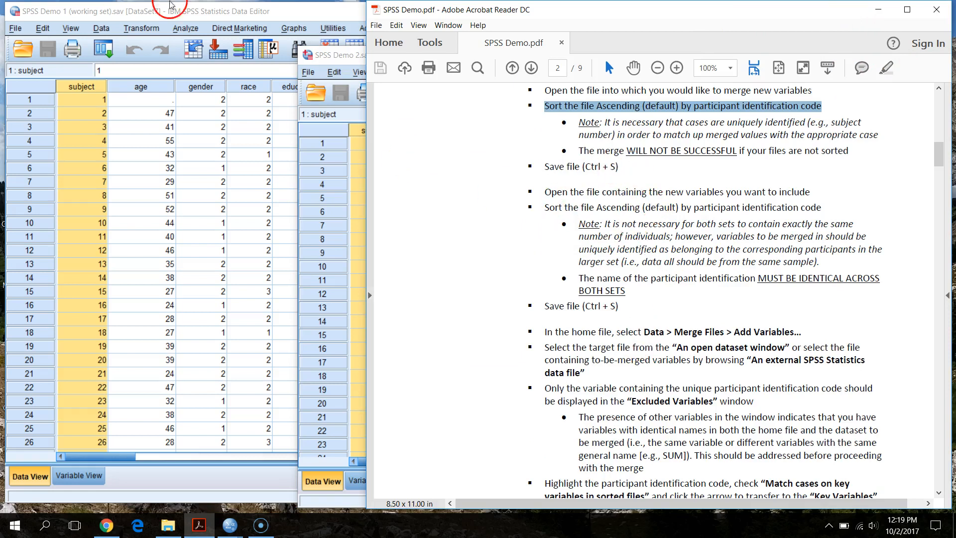
# - Narrow the SPSS Demo 1 dataset window and move the SPSS Demo 2 window so it sits partly beside it
pyautogui.click(264, 11)
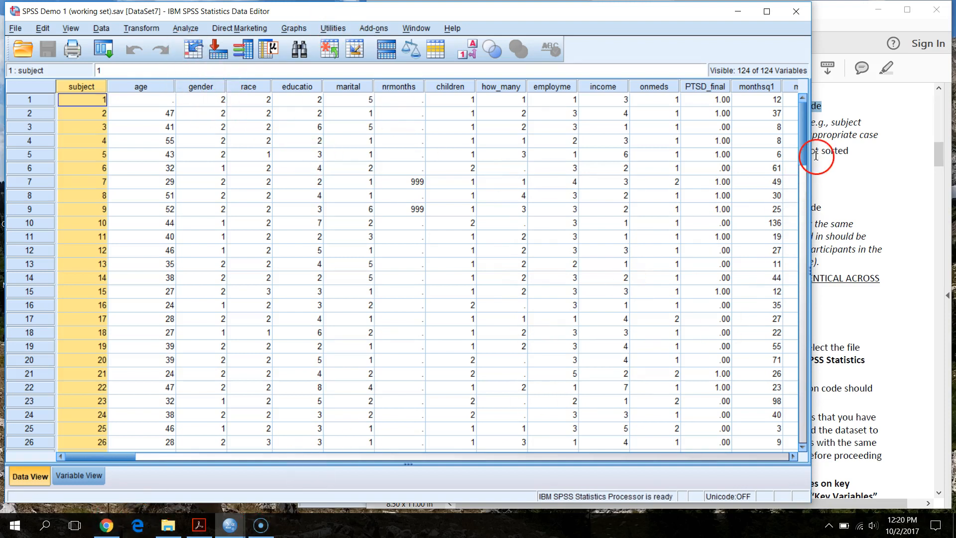
pyautogui.moveTo(814, 155); pyautogui.dragTo(573, 179)
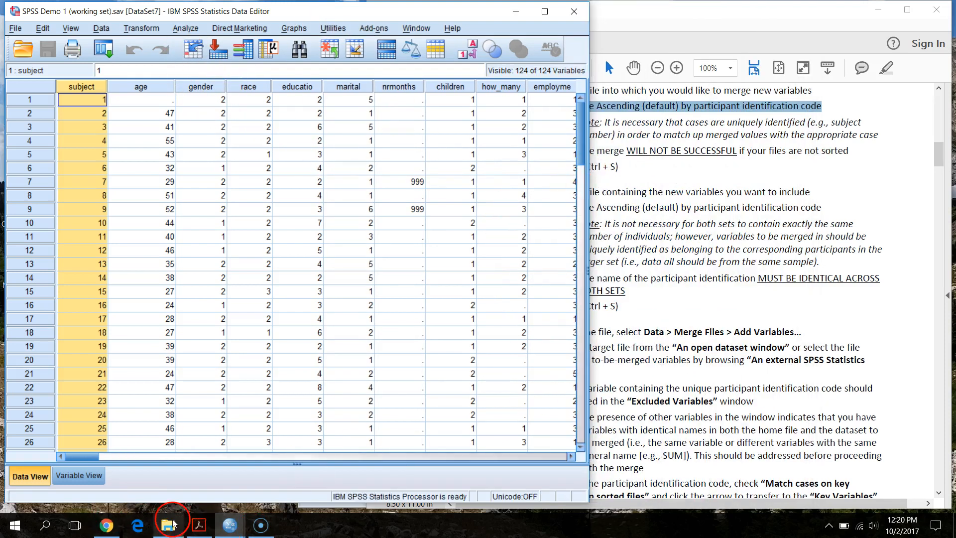
pyautogui.moveTo(229, 525)
pyautogui.click(273, 466)
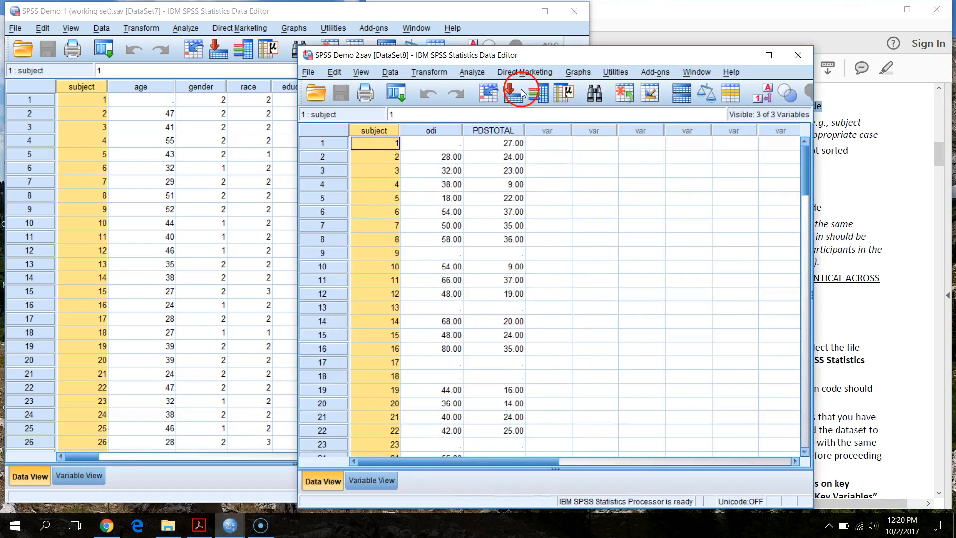
pyautogui.moveTo(566, 59); pyautogui.dragTo(583, 63)
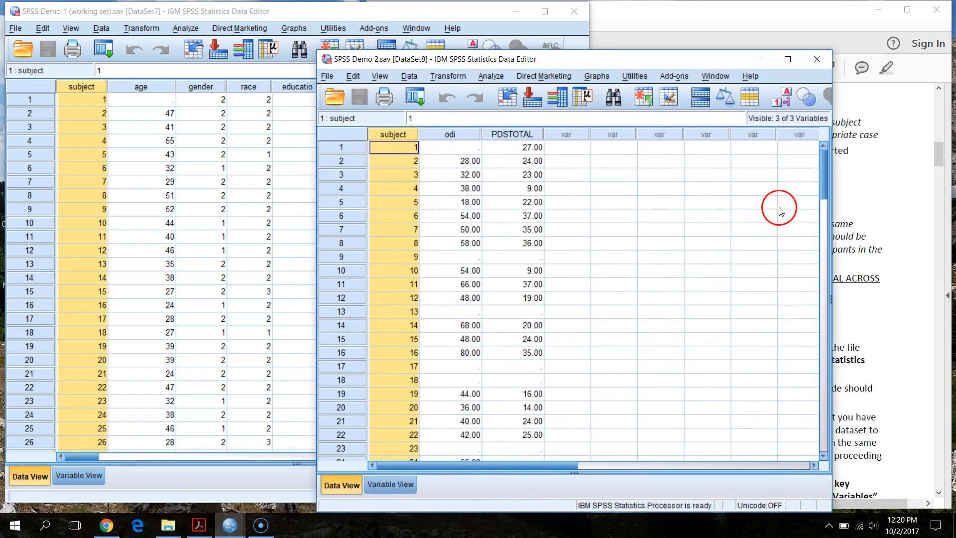
# - Start merging files by adding variables to SPSS Demo 1 (working set), selecting the open dataset SPSS Demo 2.sav as the source
pyautogui.click(349, 13)
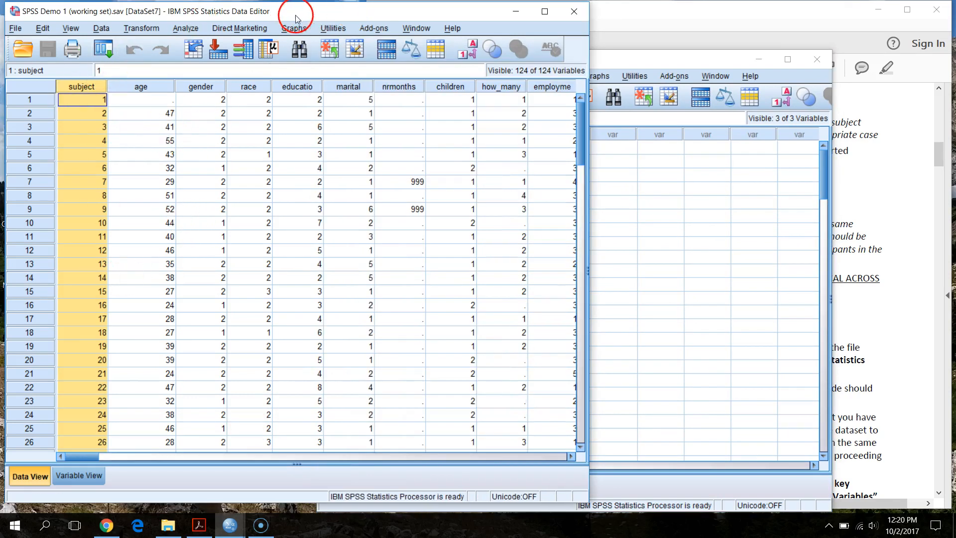
pyautogui.click(103, 28)
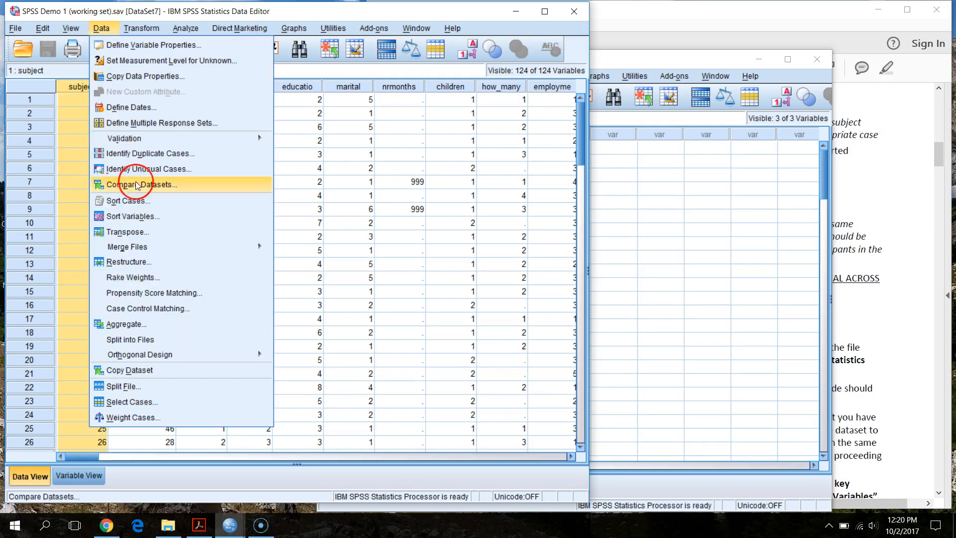
pyautogui.moveTo(199, 244)
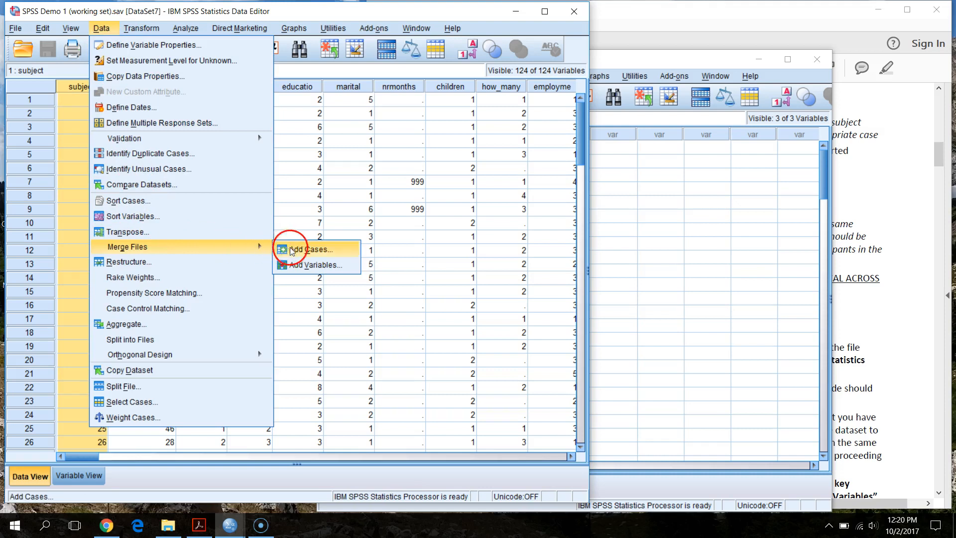
pyautogui.click(344, 272)
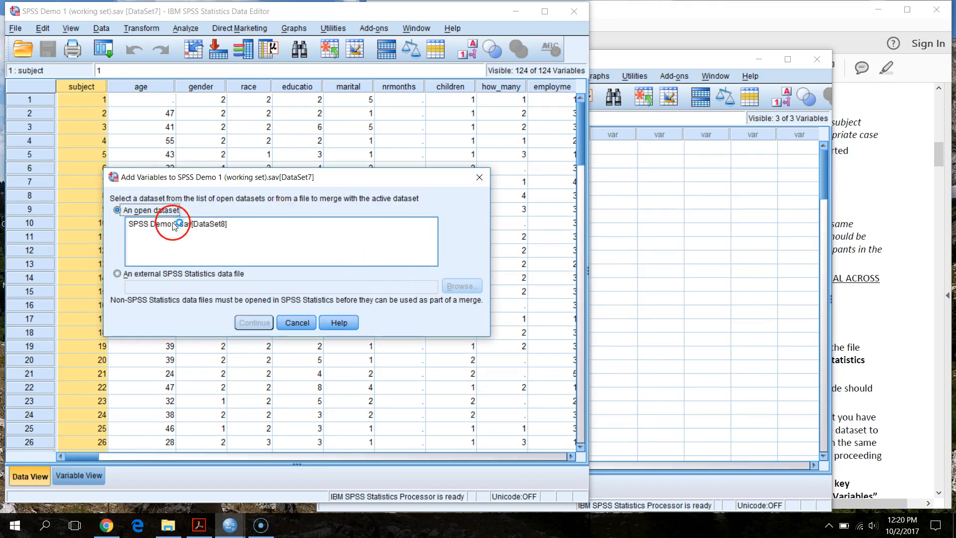
pyautogui.click(160, 225)
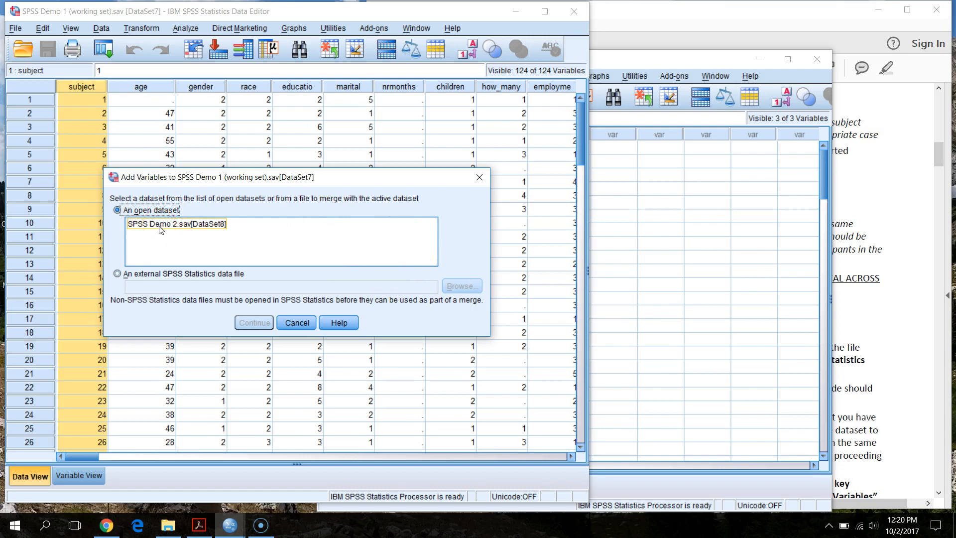
pyautogui.click(160, 227)
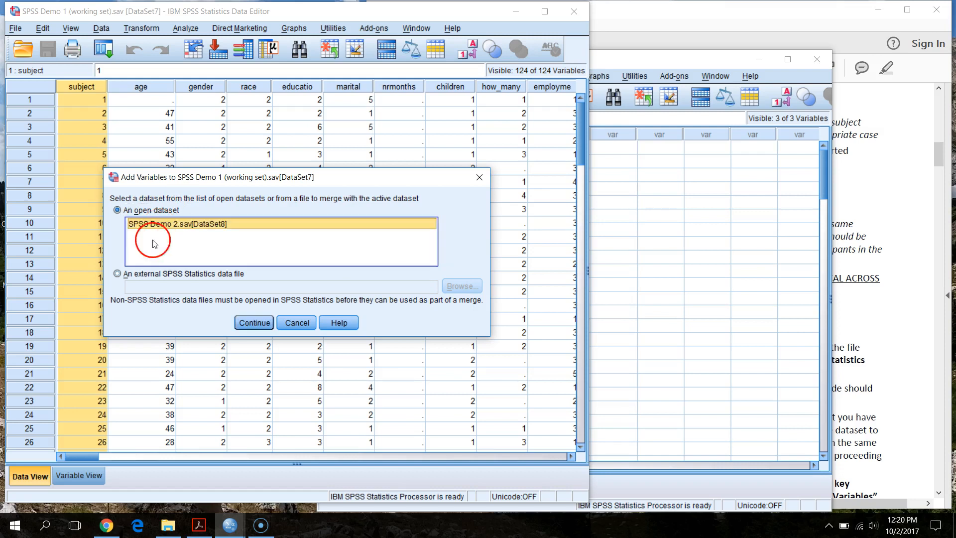
# - Switch the merge source to an external SPSS Statistics data file and look through the PSYC 5060 Data Sets folder without choosing one
pyautogui.click(118, 274)
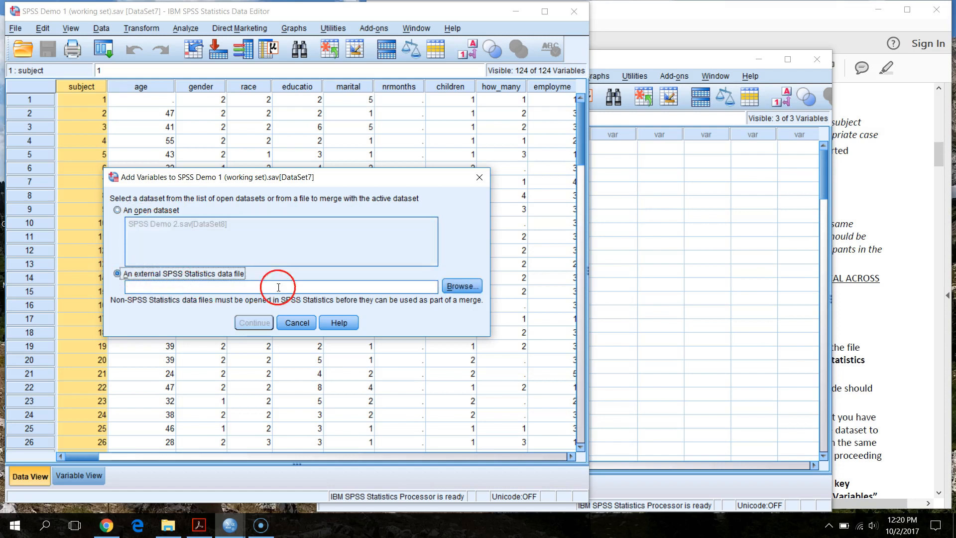
pyautogui.click(462, 286)
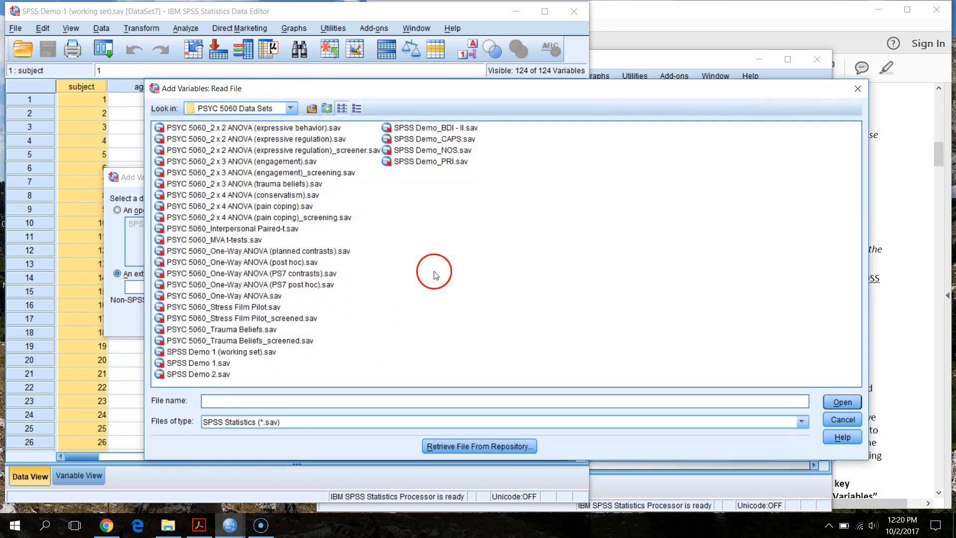
pyautogui.click(843, 420)
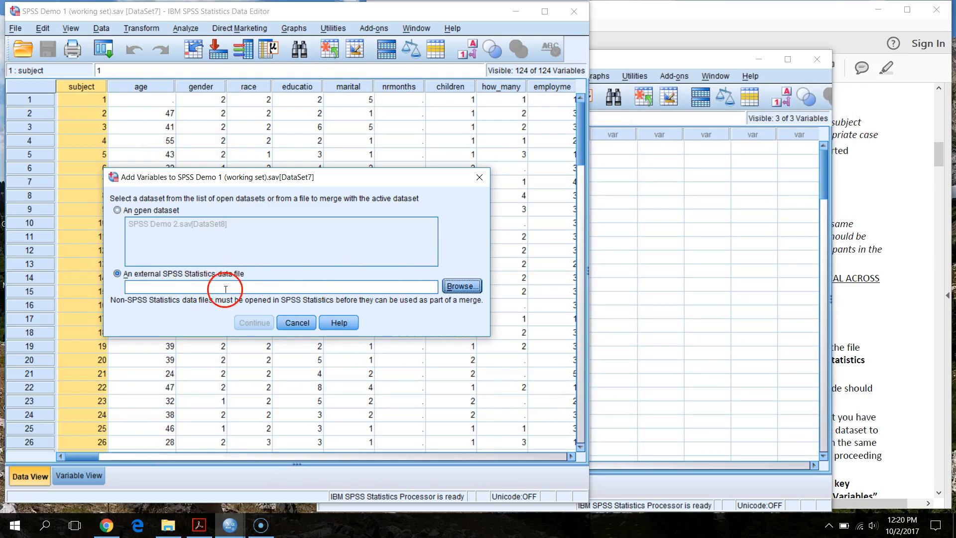
# - Set the merge source back to the open dataset SPSS Demo 2.sav and continue to the variable selection
pyautogui.click(119, 210)
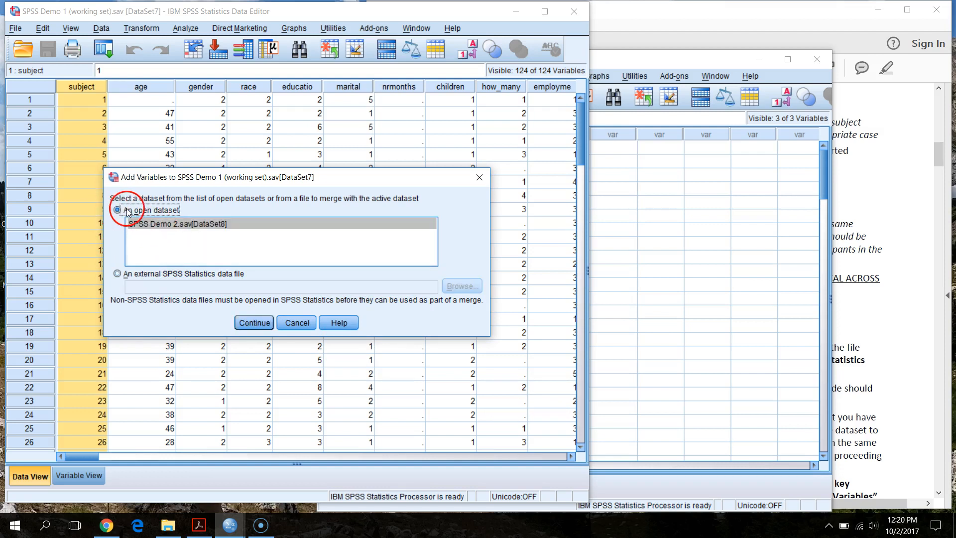
pyautogui.click(196, 225)
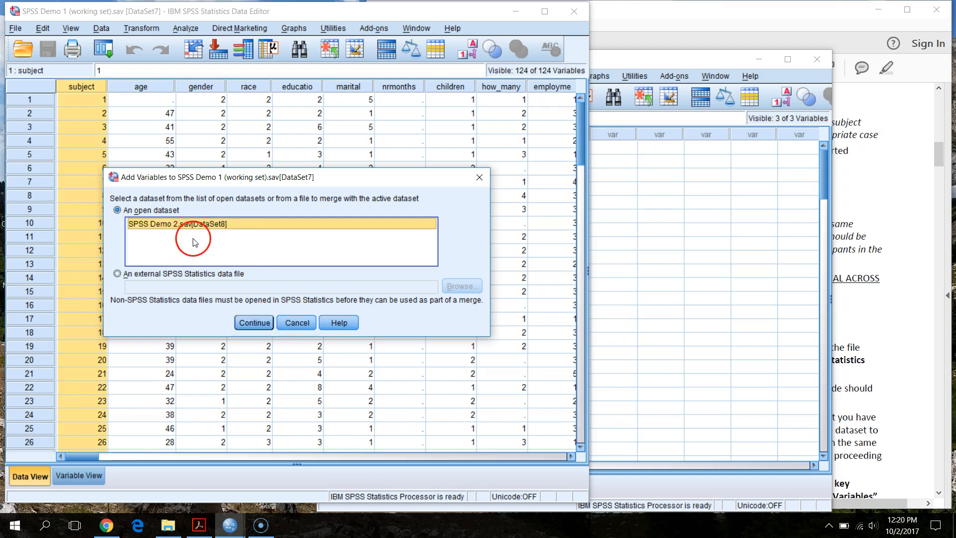
pyautogui.click(253, 322)
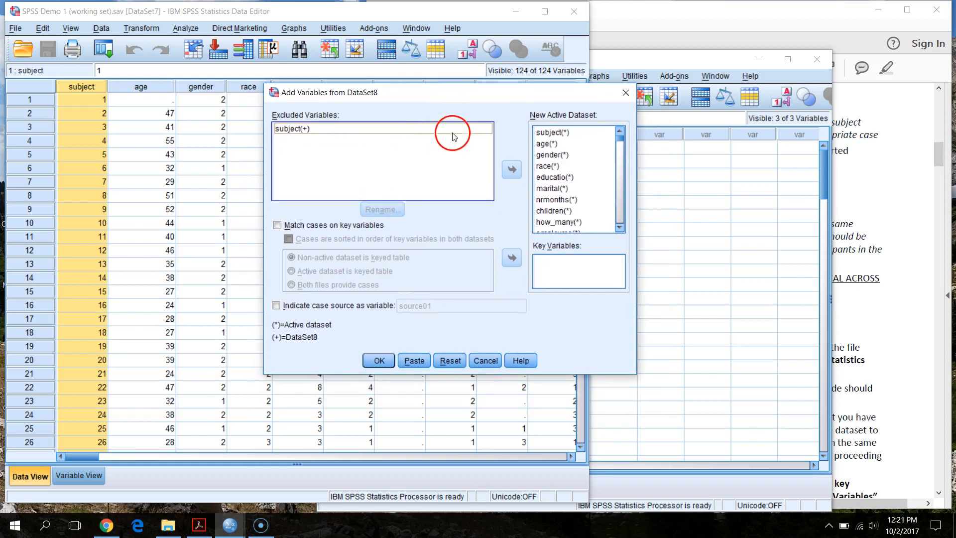
# - Match cases on key variables with cases sorted in both datasets, using the excluded subject variable as the key variable
pyautogui.click(312, 130)
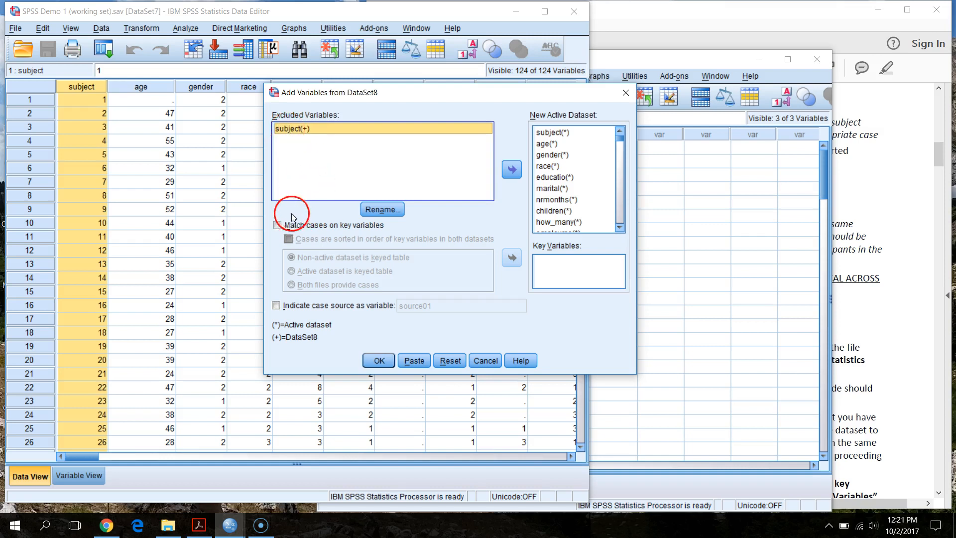
pyautogui.click(286, 227)
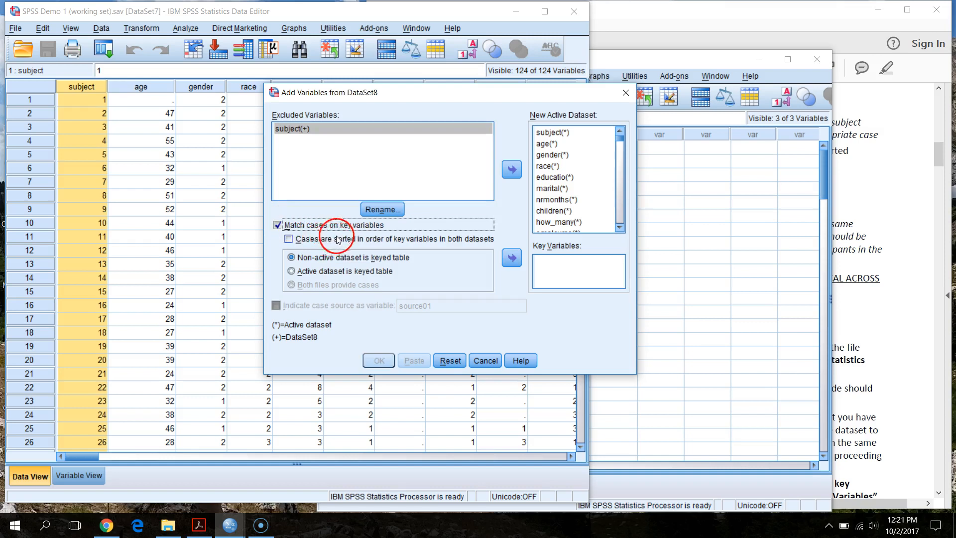
pyautogui.click(305, 241)
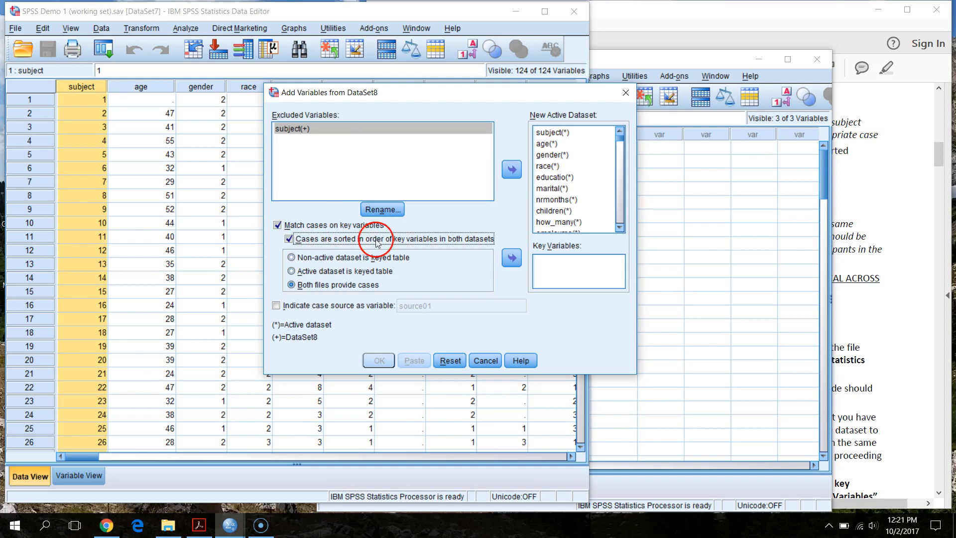
pyautogui.click(512, 257)
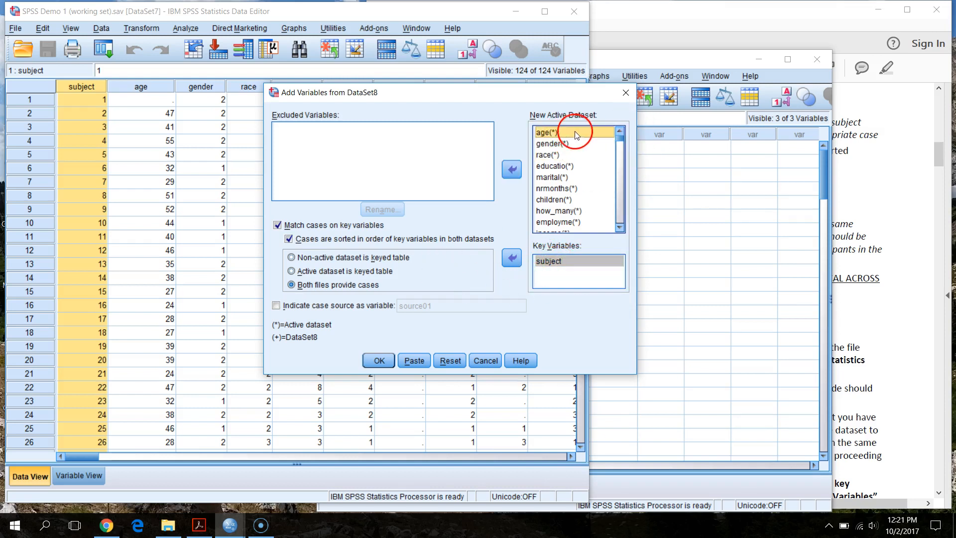
# - Check the new active dataset list for odi and PDSTOTAL from SPSS Demo 2, and run the merge, accepting the sort-order warning
pyautogui.moveTo(620, 133); pyautogui.dragTo(613, 222)
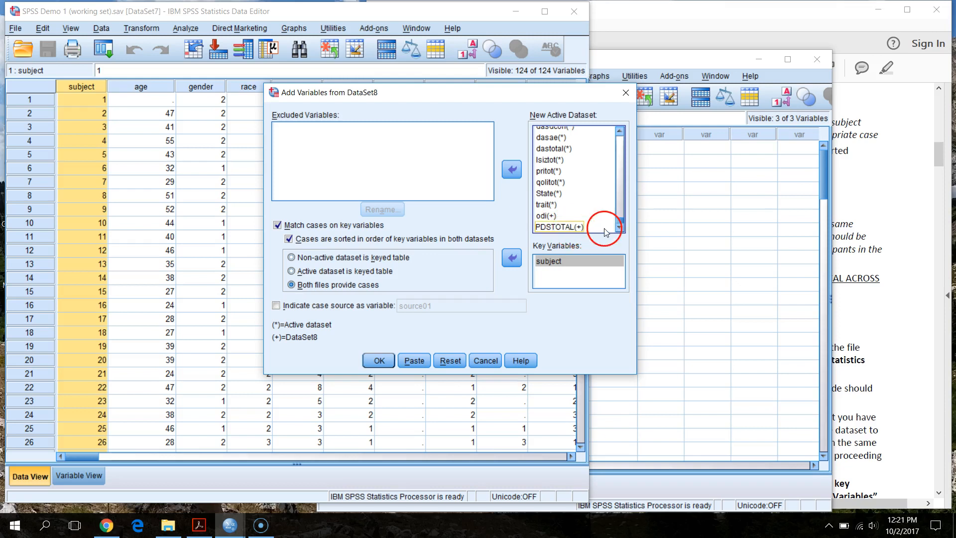
pyautogui.click(703, 63)
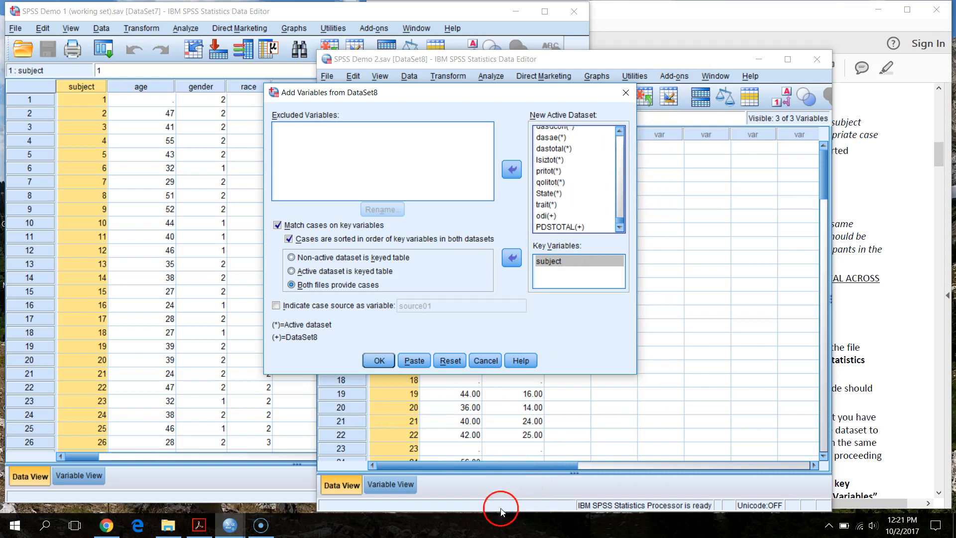
pyautogui.click(397, 9)
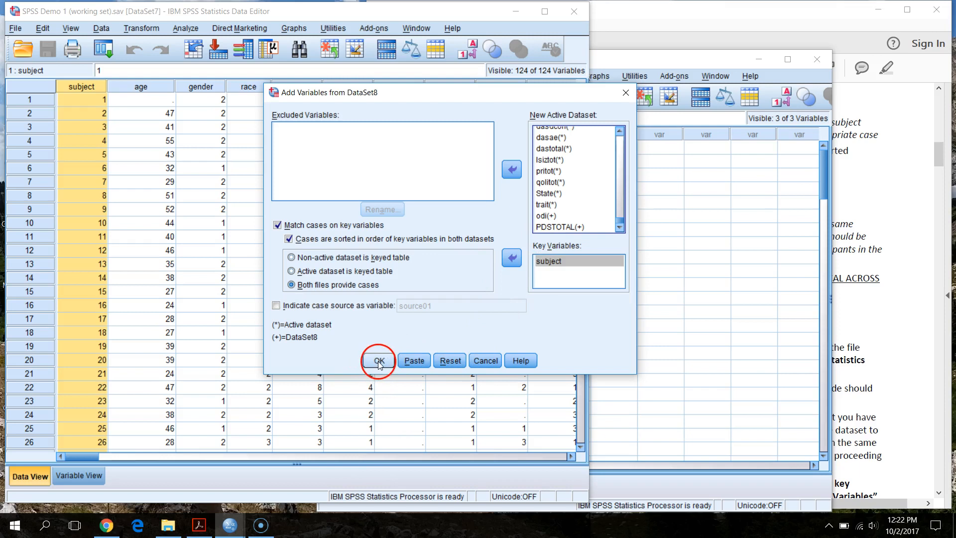
pyautogui.click(392, 371)
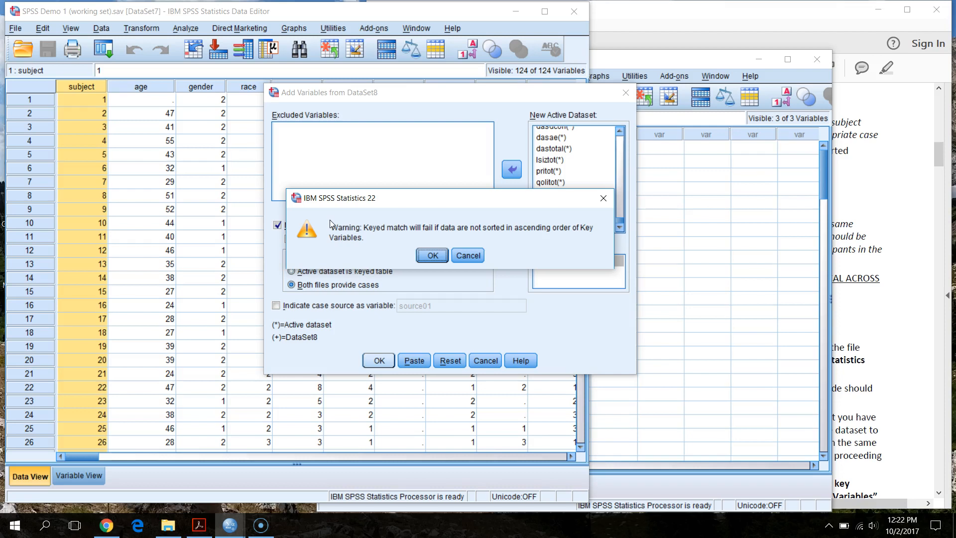
pyautogui.click(432, 256)
pyautogui.click(432, 256)
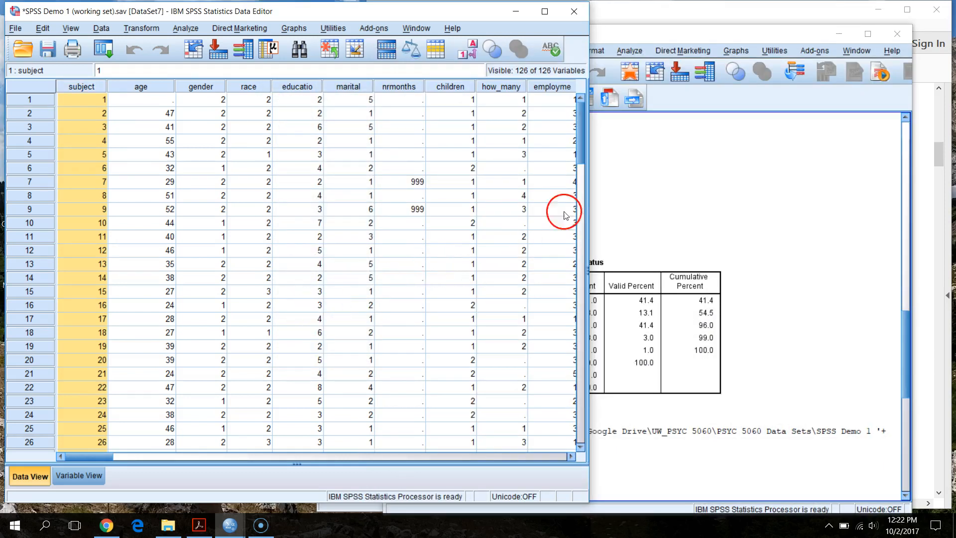
# - Review the MATCH FILES syntax logged at the end of the output document
pyautogui.click(790, 245)
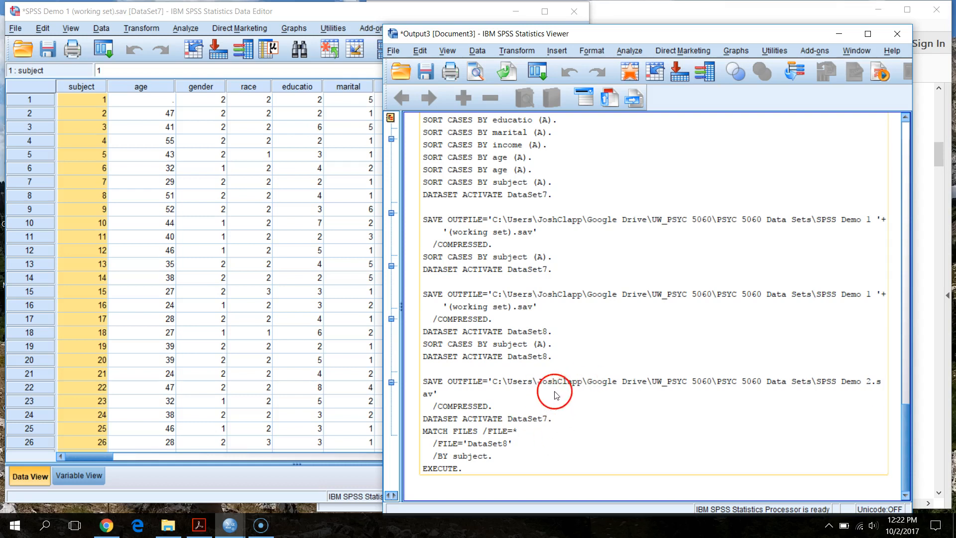
pyautogui.moveTo(908, 457); pyautogui.dragTo(911, 454)
pyautogui.click(450, 463)
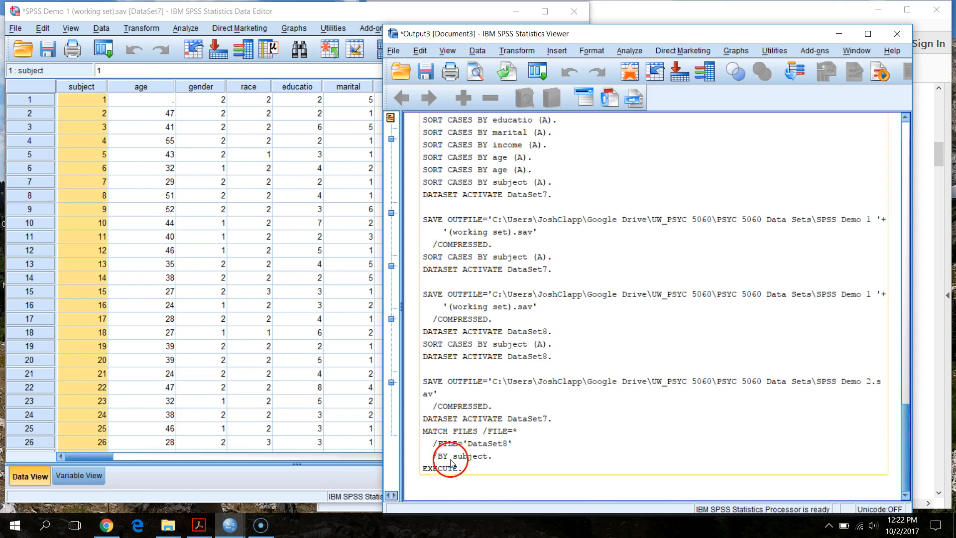
# - Inspect the merged odi and PDSTOTAL columns at the end of SPSS Demo 1 (working set), returning to the first case
pyautogui.click(287, 6)
pyautogui.moveTo(89, 457); pyautogui.dragTo(539, 482)
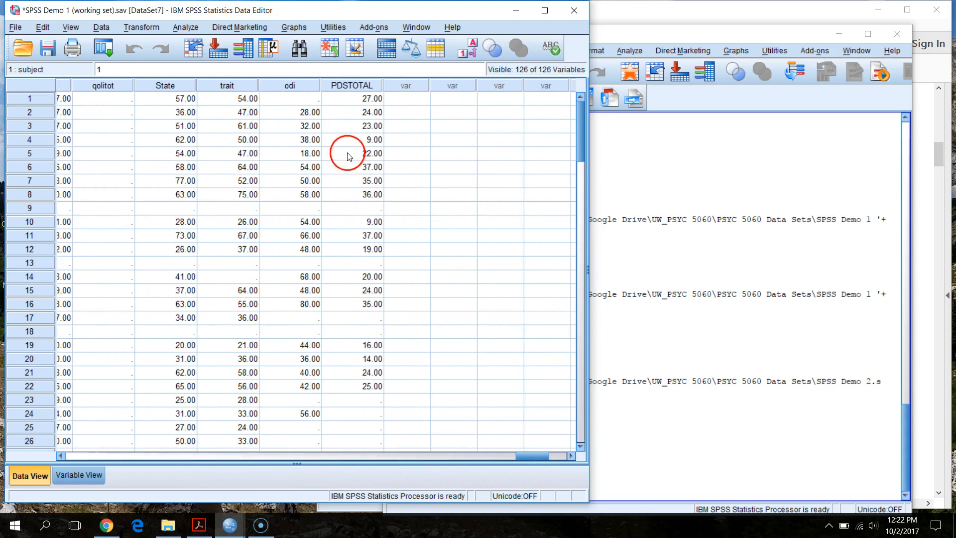
pyautogui.click(299, 85)
pyautogui.click(342, 86)
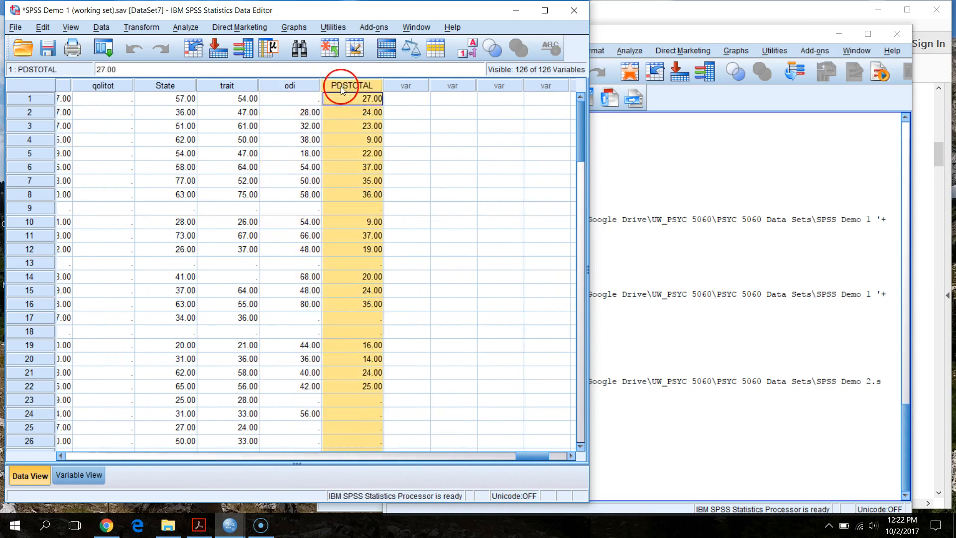
pyautogui.click(350, 103)
pyautogui.hotkey('ctrl', 'Home')
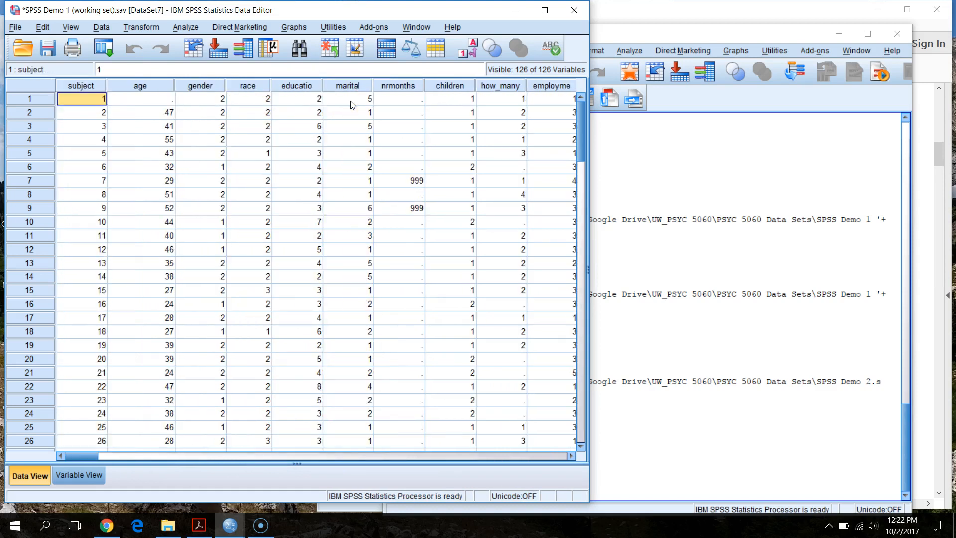
# - Compare the SPSS Demo 2 dataset with SPSS Demo 1 (working set), focusing on the subject variable
pyautogui.click(716, 9)
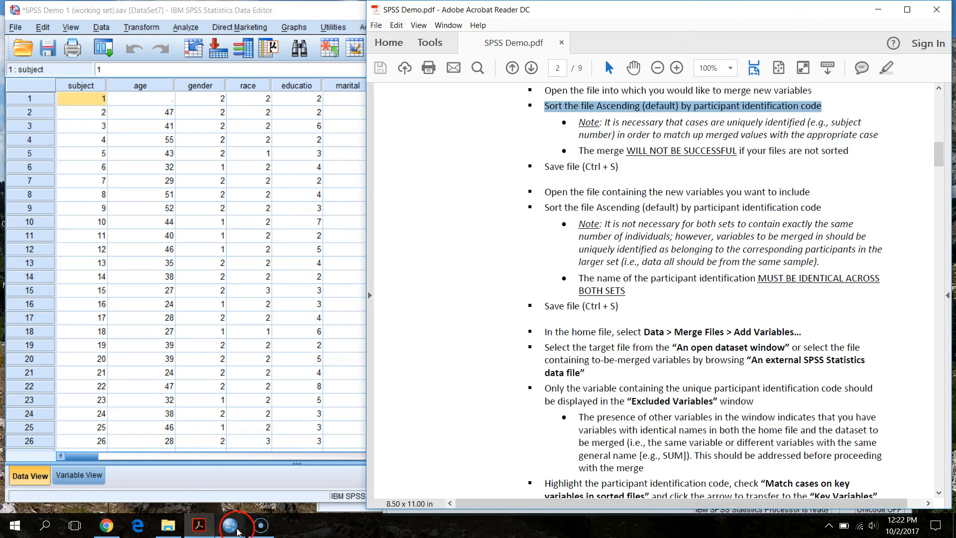
pyautogui.moveTo(233, 527)
pyautogui.click(289, 493)
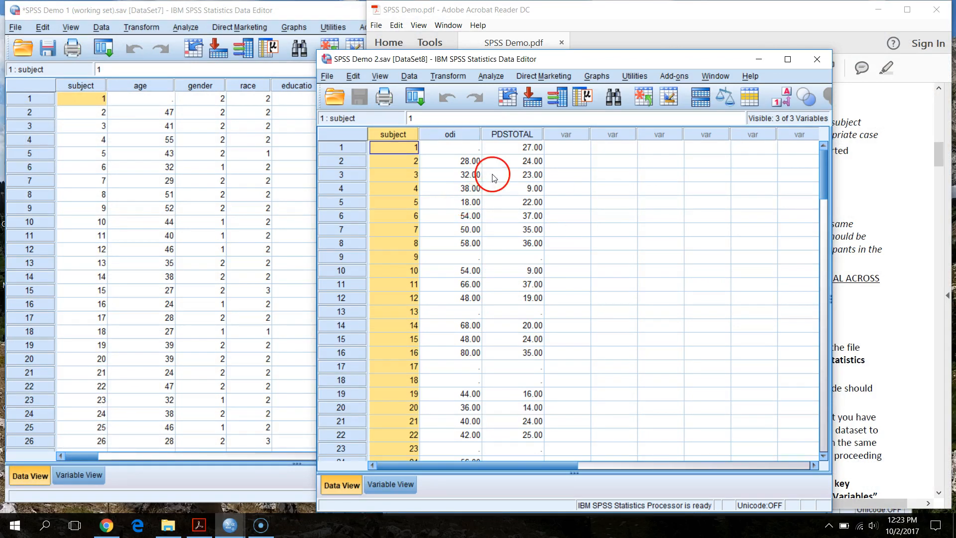
pyautogui.click(330, 10)
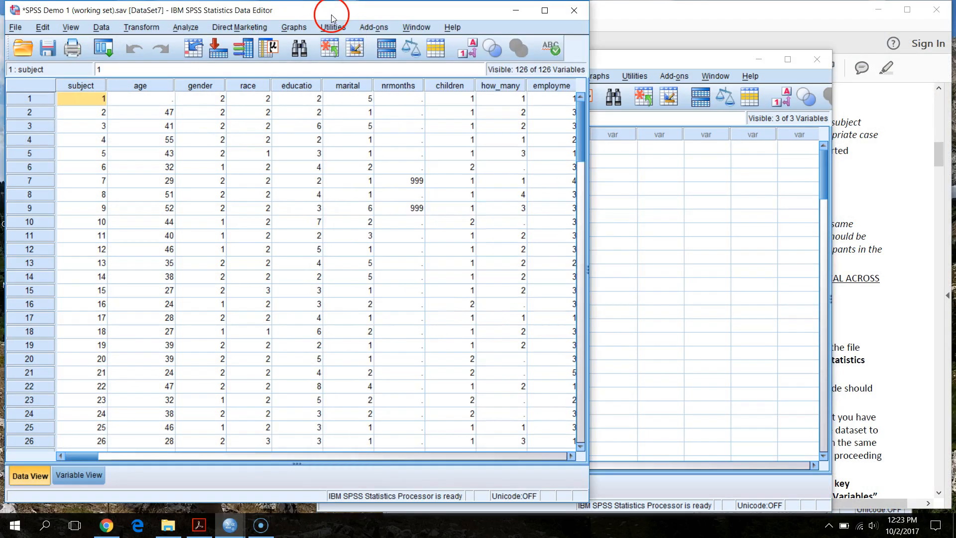
pyautogui.rightClick(93, 87)
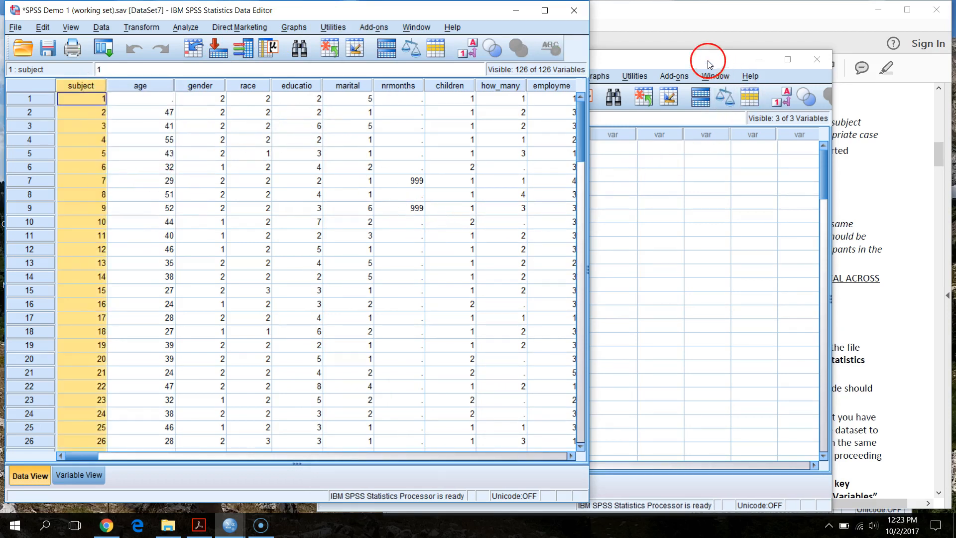
# - Start another add-variables merge into SPSS Demo 1 (working set) with the open dataset SPSS Demo 2.sav as the source
pyautogui.click(176, 28)
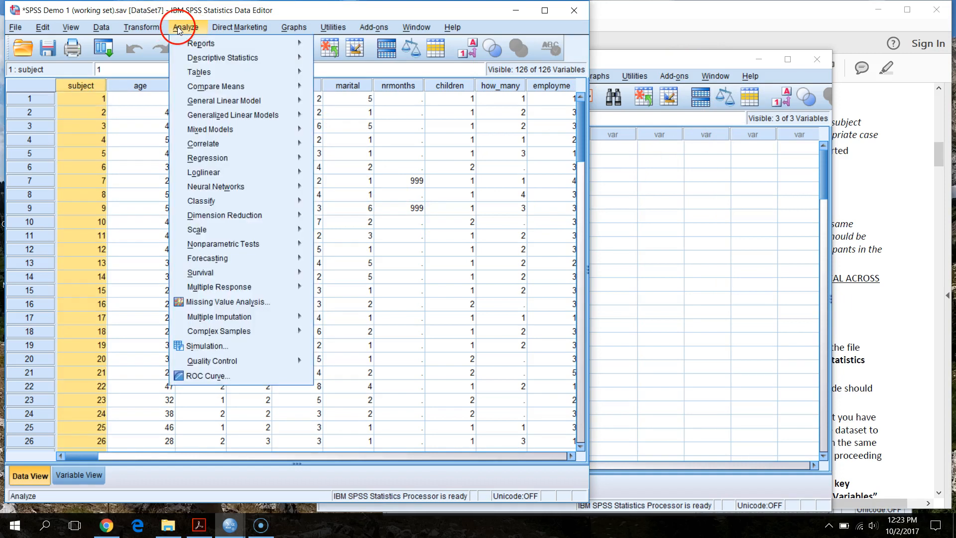
pyautogui.moveTo(180, 43)
pyautogui.click(101, 27)
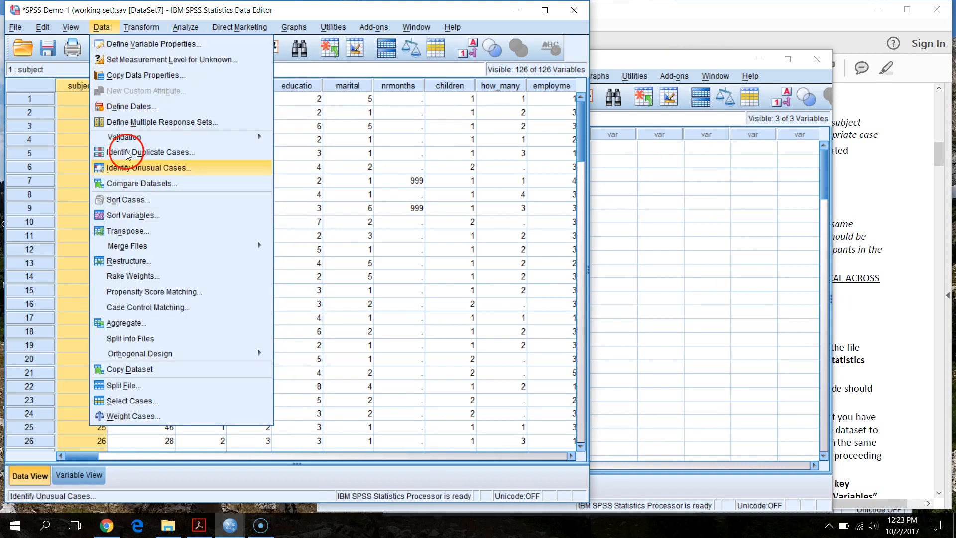
pyautogui.moveTo(195, 252)
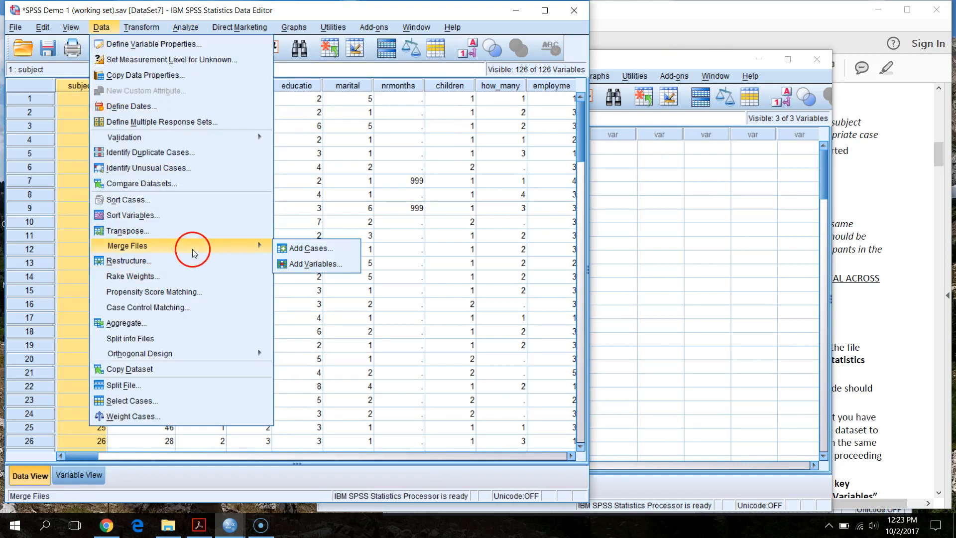
pyautogui.click(318, 263)
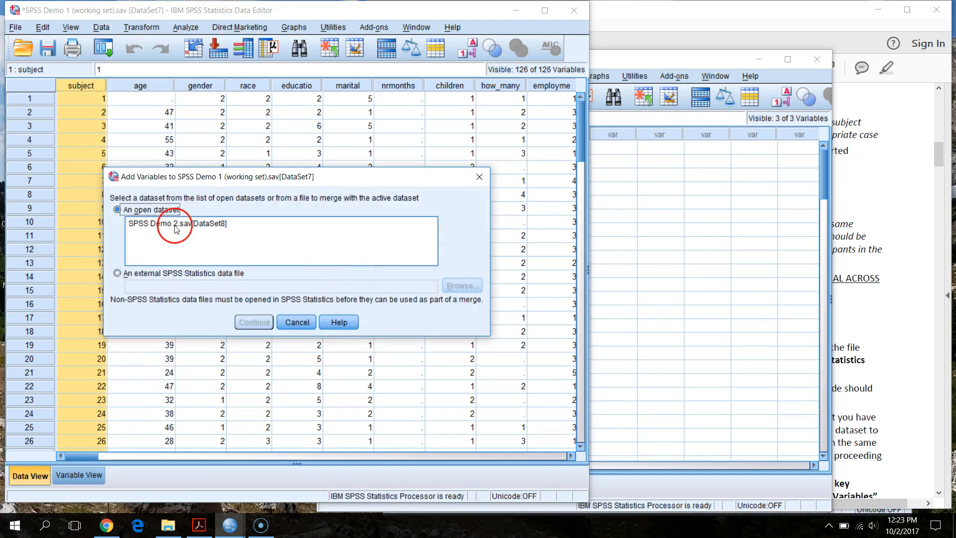
pyautogui.click(176, 229)
pyautogui.click(253, 324)
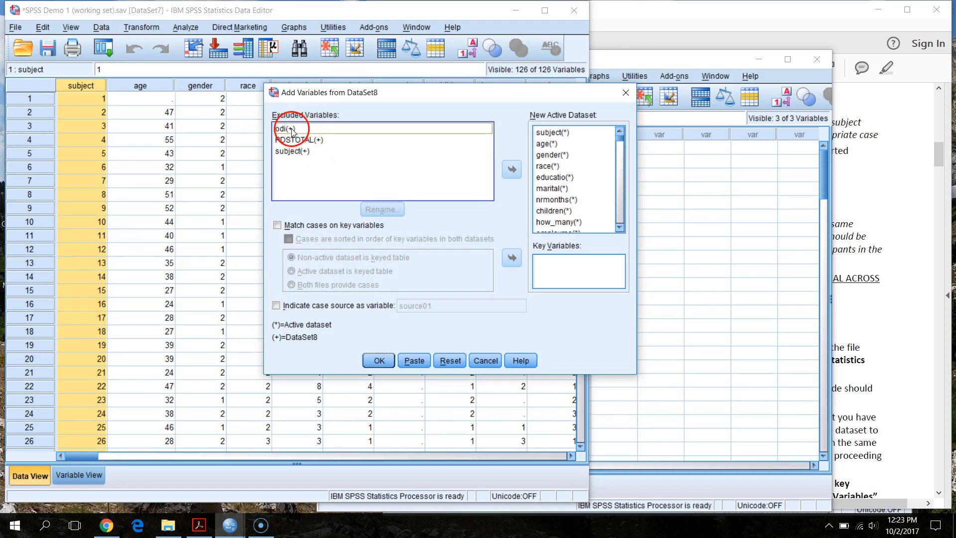
# - Examine the odi, PDSTOTAL and subject entries among the excluded variables, and cancel the repeated merge
pyautogui.click(291, 130)
pyautogui.click(297, 140)
pyautogui.click(301, 153)
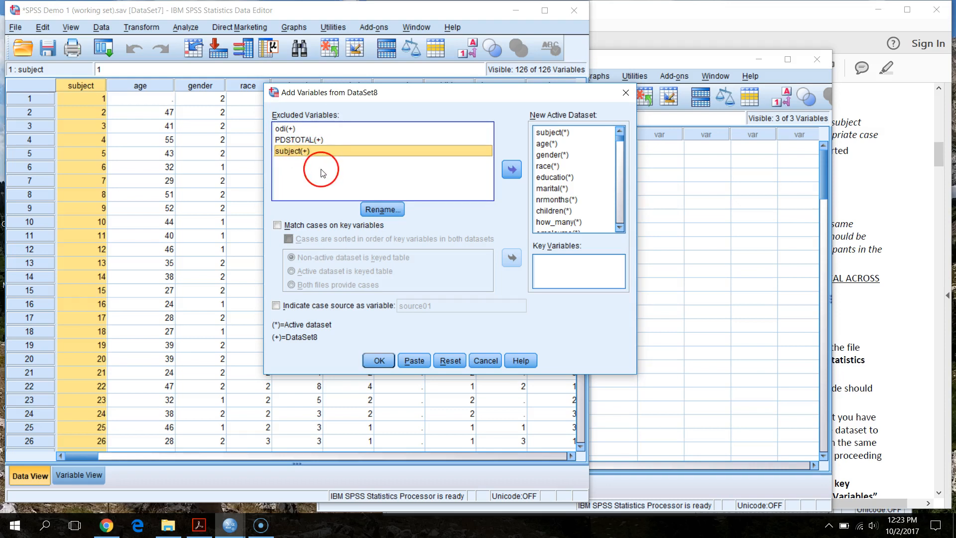
pyautogui.click(288, 140)
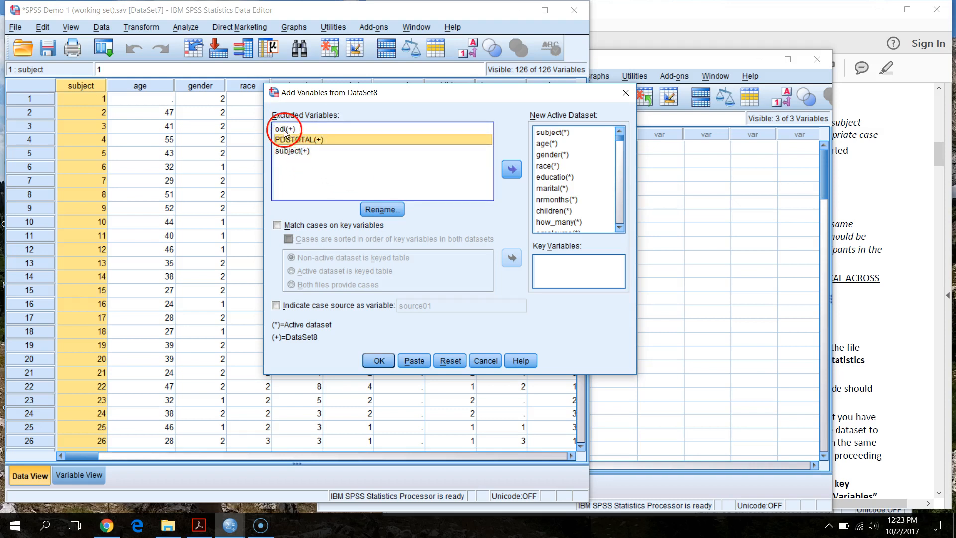
pyautogui.click(285, 131)
pyautogui.click(288, 141)
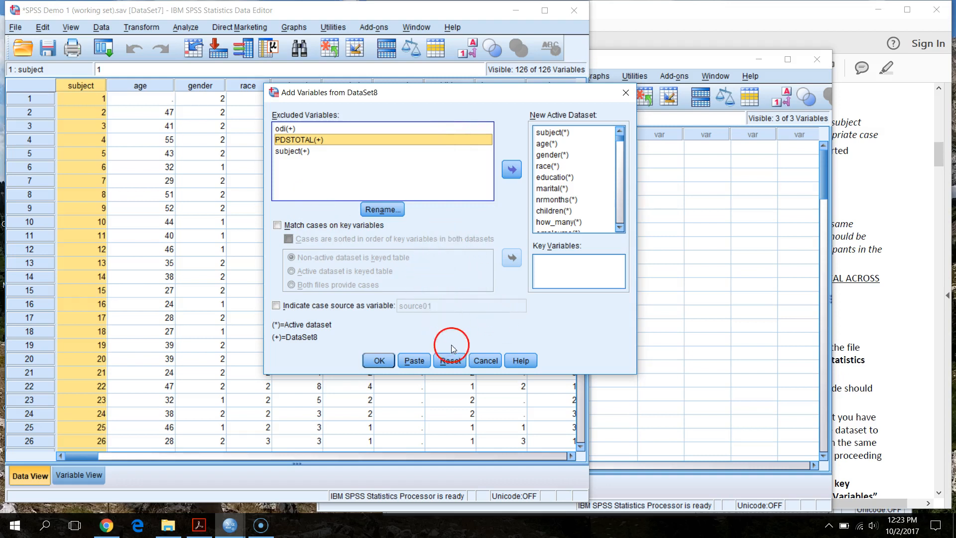
pyautogui.click(484, 361)
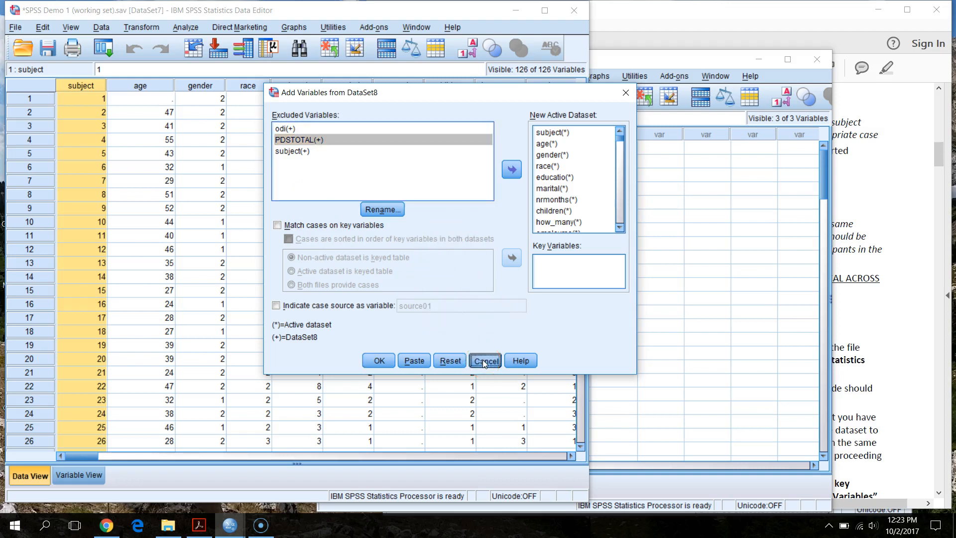
# - Insert a new case at row 5 of SPSS Demo 2 and set its subject number to 4, duplicating the case above
pyautogui.click(108, 225)
pyautogui.click(683, 55)
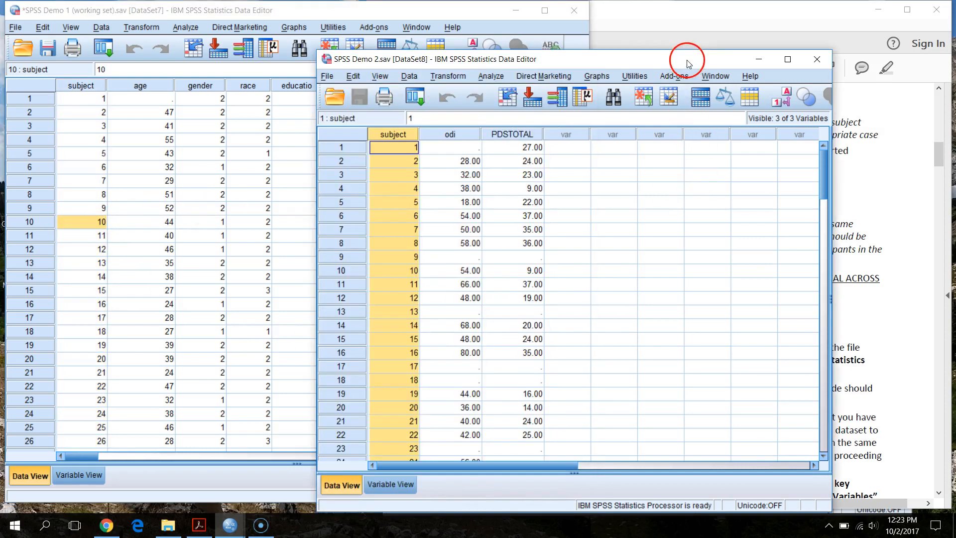
pyautogui.click(357, 196)
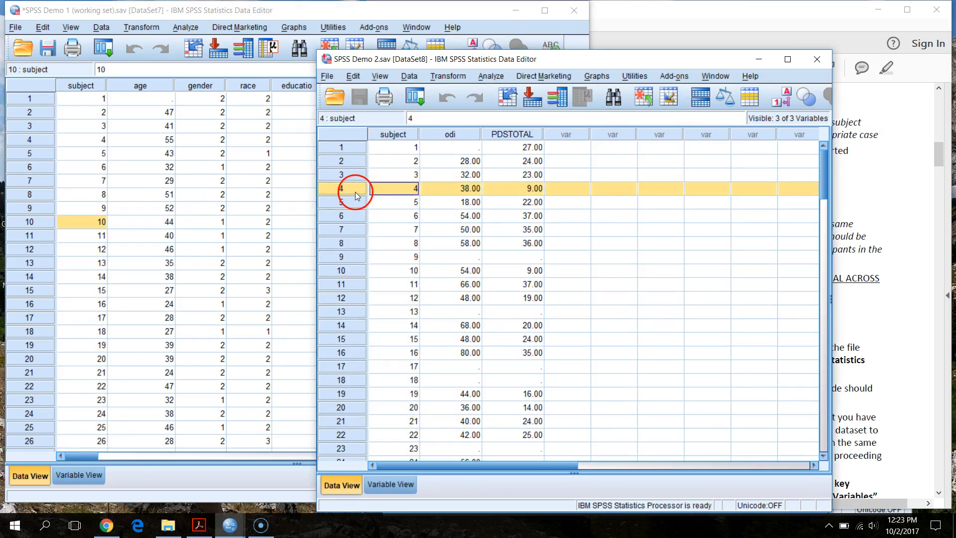
pyautogui.click(357, 202)
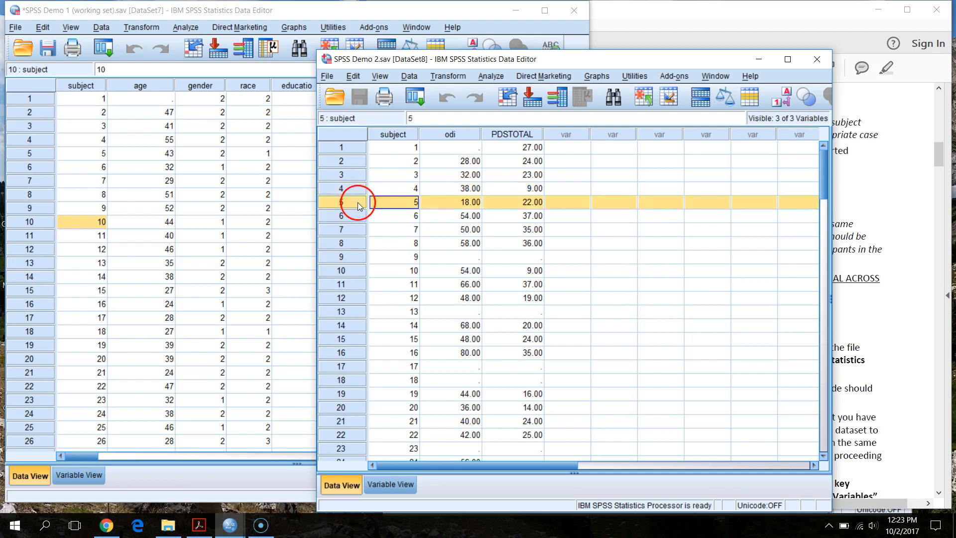
pyautogui.rightClick(358, 202)
pyautogui.click(394, 275)
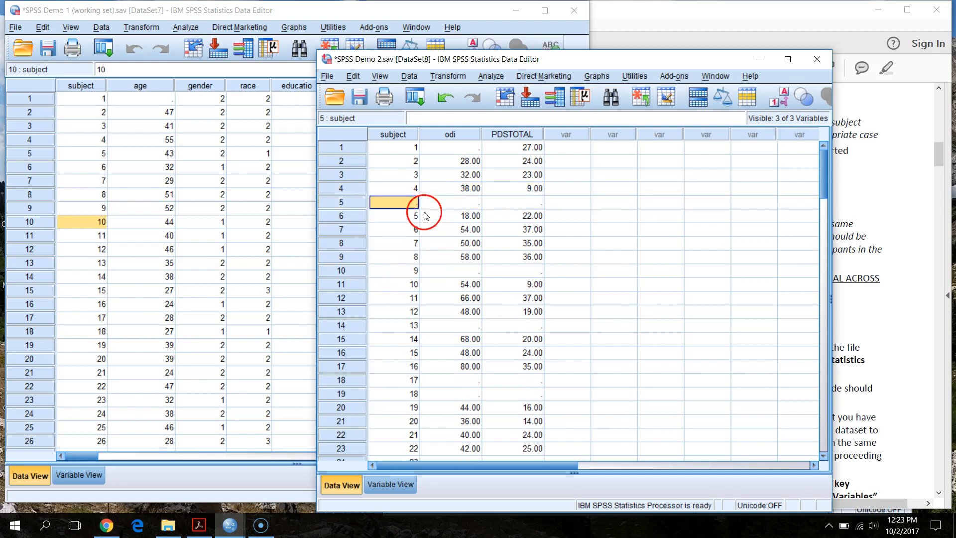
pyautogui.write('4')
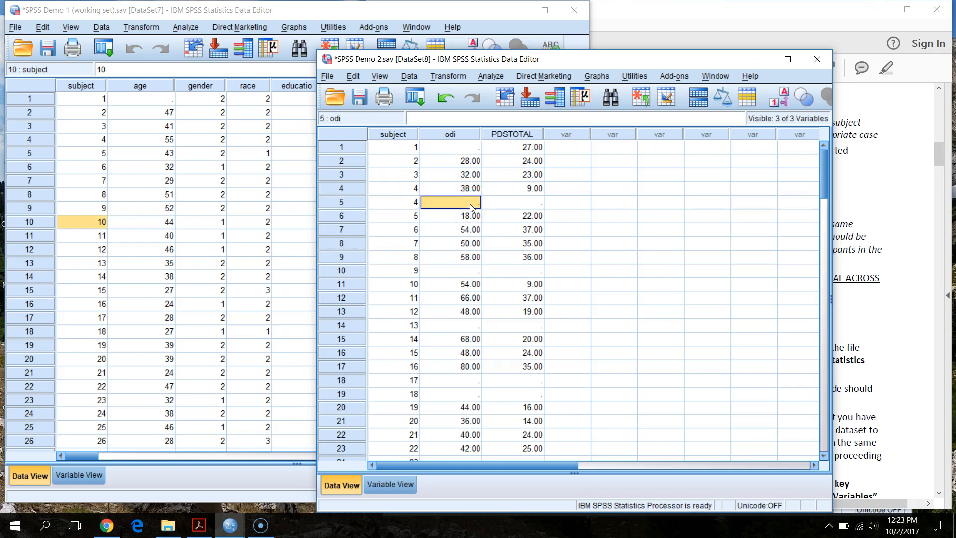
# - Enter an odi of 27 and a PDSTOTAL of 56 for the duplicate subject 4 case in row 5 of SPSS Demo 2
pyautogui.write('27')
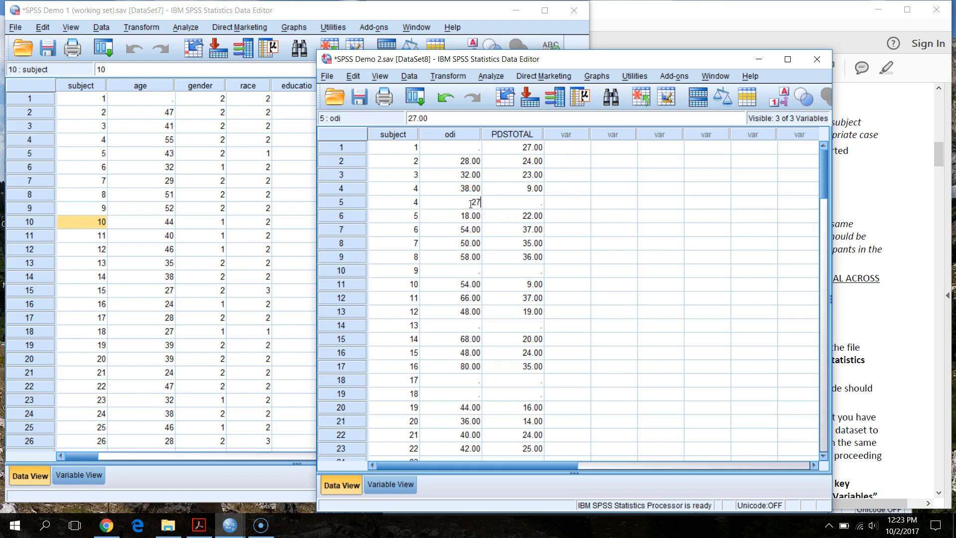
pyautogui.press('Tab')
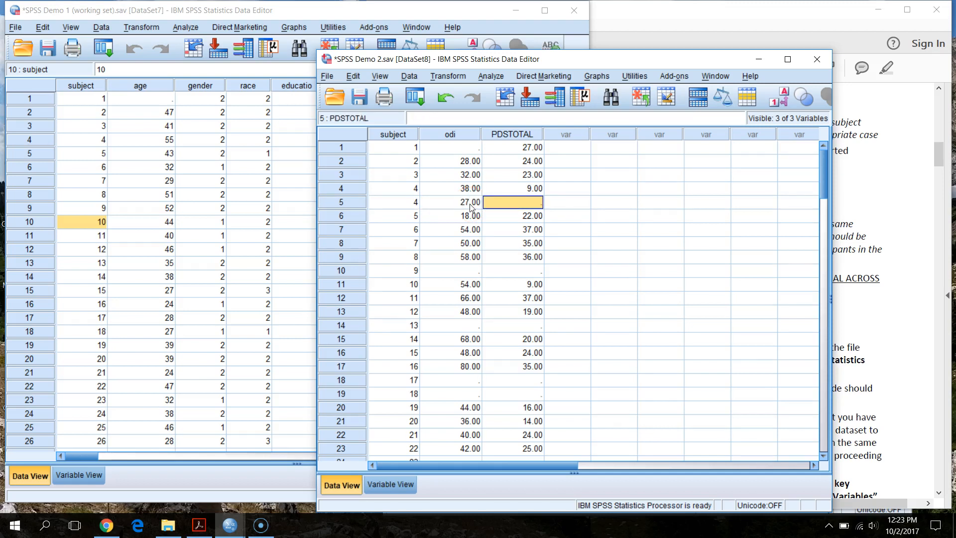
pyautogui.write('56')
pyautogui.press('Return')
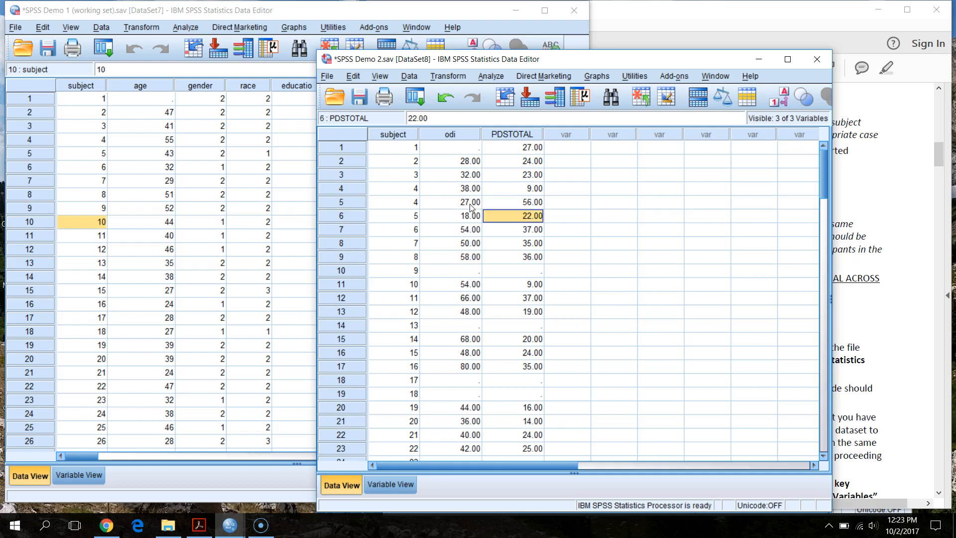
# - Delete the previously merged odi and PDSTOTAL variables from SPSS Demo 1 (working set)
pyautogui.click(374, 17)
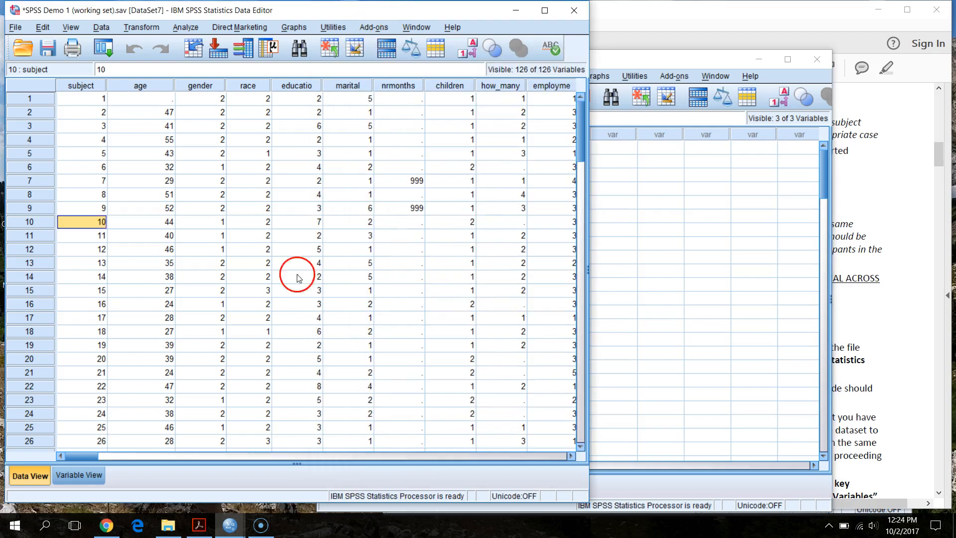
pyautogui.moveTo(94, 457); pyautogui.dragTo(550, 471)
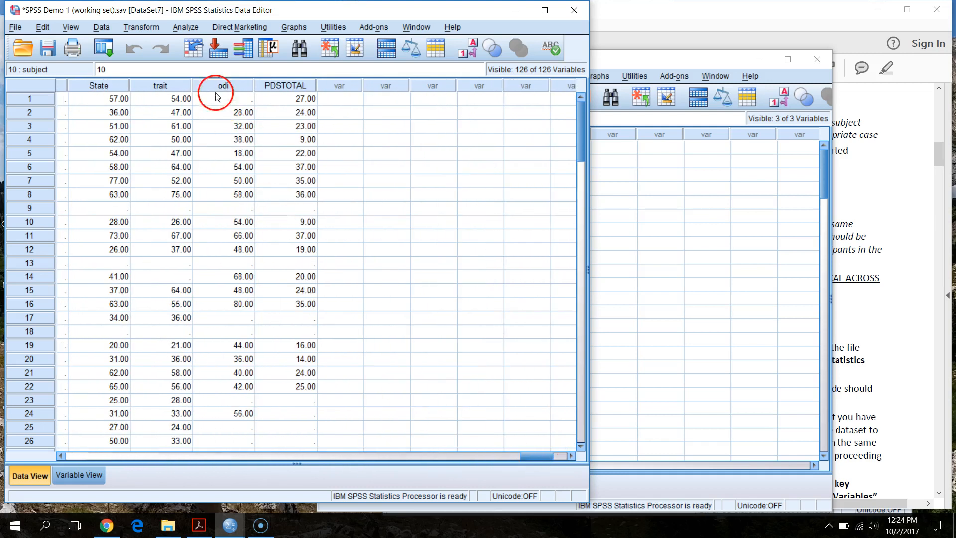
pyautogui.moveTo(219, 86); pyautogui.dragTo(265, 86)
pyautogui.rightClick(284, 85)
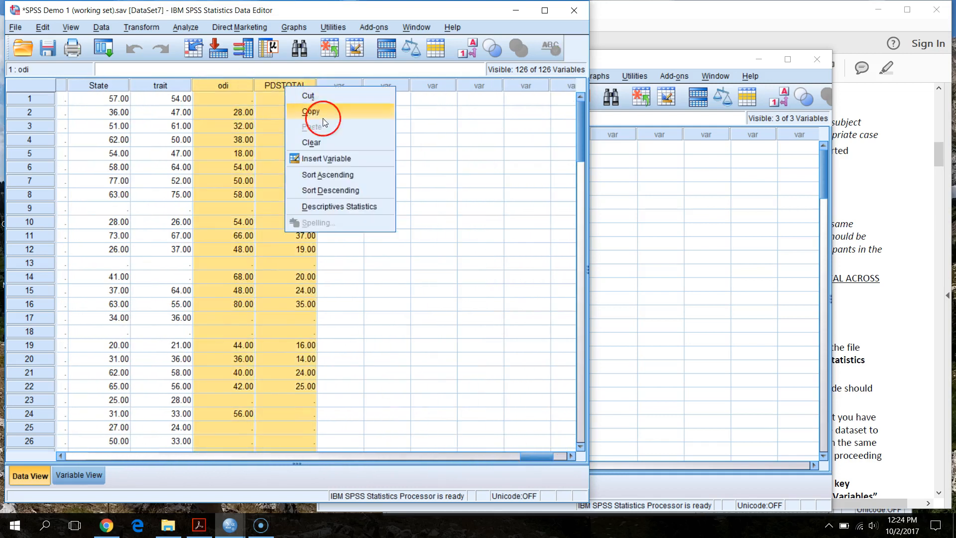
pyautogui.click(334, 143)
# - Sort SPSS Demo 1 (working set) in ascending order by subject
pyautogui.moveTo(550, 455); pyautogui.dragTo(82, 455)
pyautogui.rightClick(80, 86)
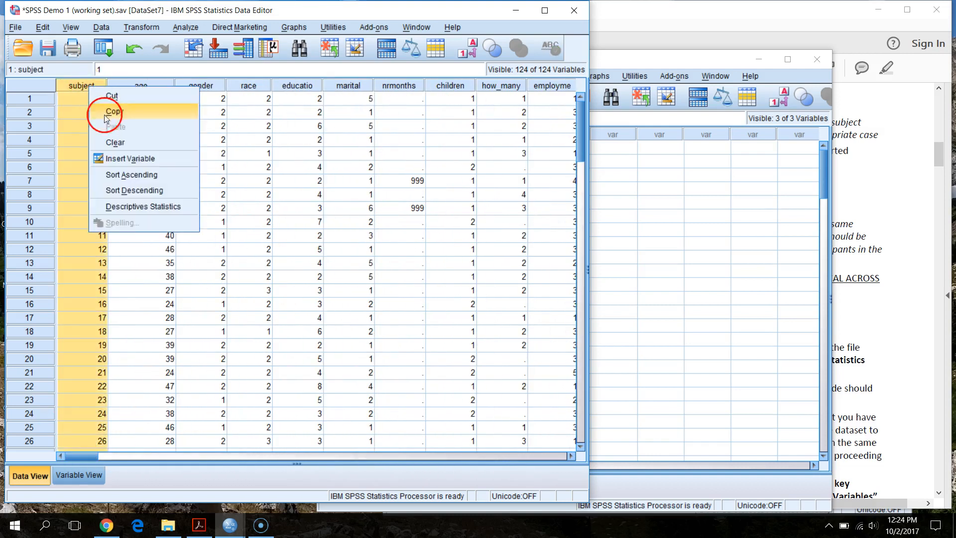
pyautogui.click(140, 171)
# - Sort SPSS Demo 2 in ascending order by subject, select the two subject 4 cases, and save the file
pyautogui.click(667, 65)
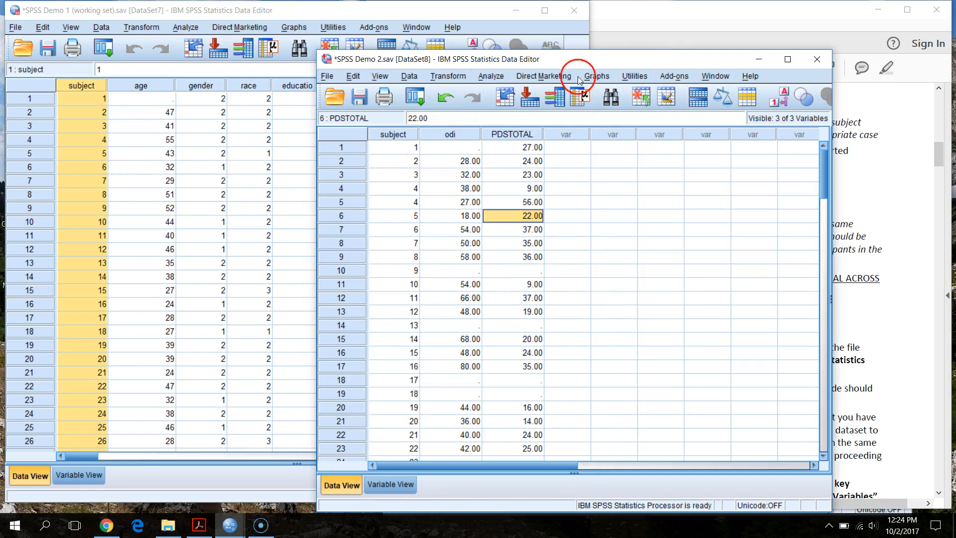
pyautogui.rightClick(398, 135)
pyautogui.click(440, 222)
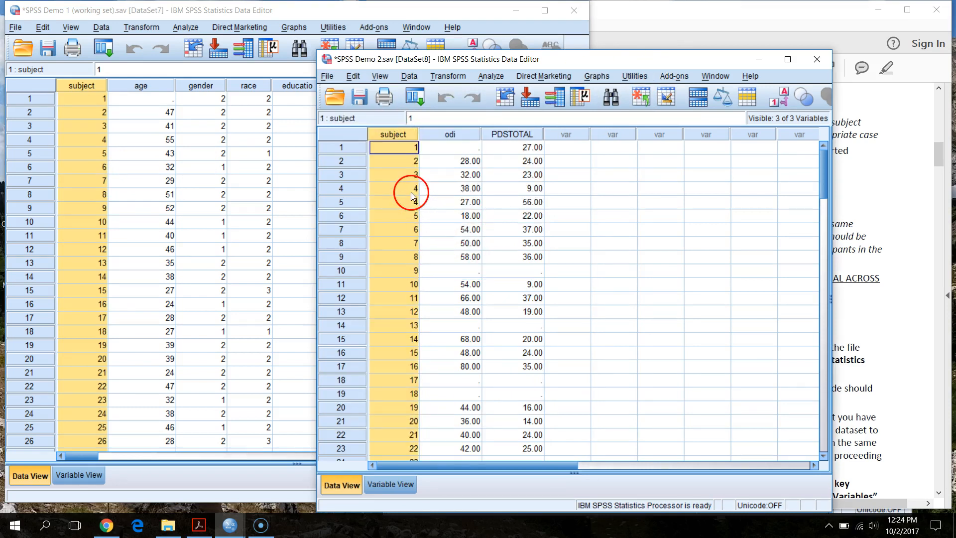
pyautogui.moveTo(346, 193); pyautogui.dragTo(351, 202)
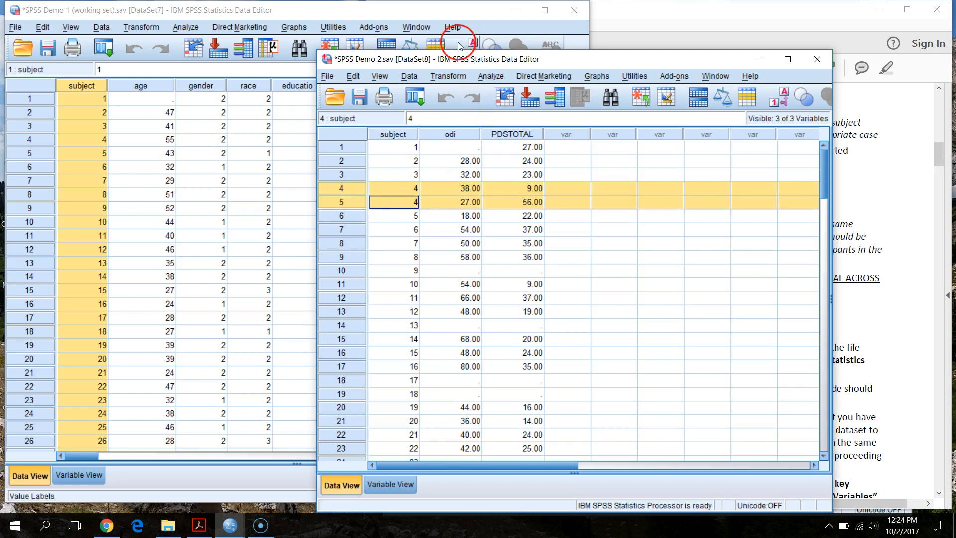
pyautogui.click(361, 96)
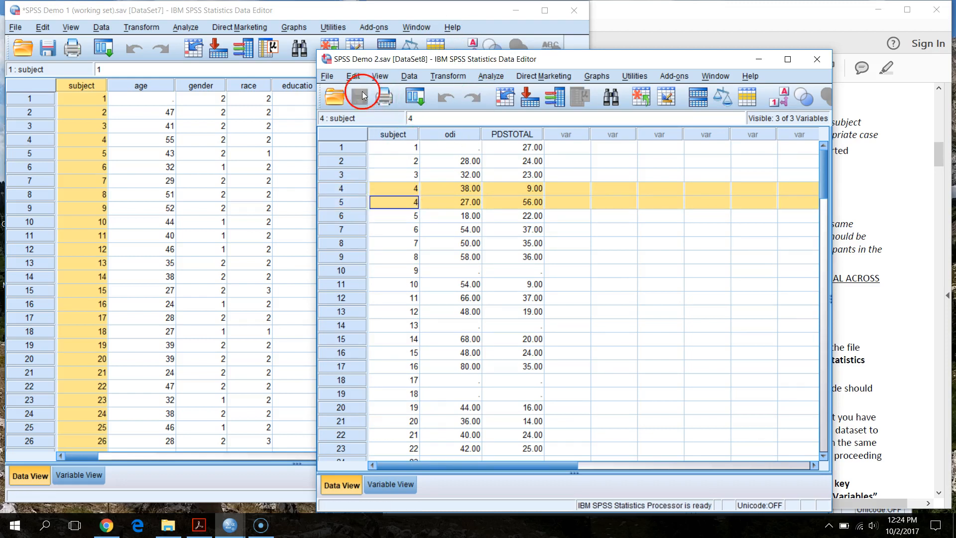
# - Start an add-variables merge into SPSS Demo 1 (working set), using the open dataset SPSS Demo 2.sav as the source
pyautogui.click(405, 6)
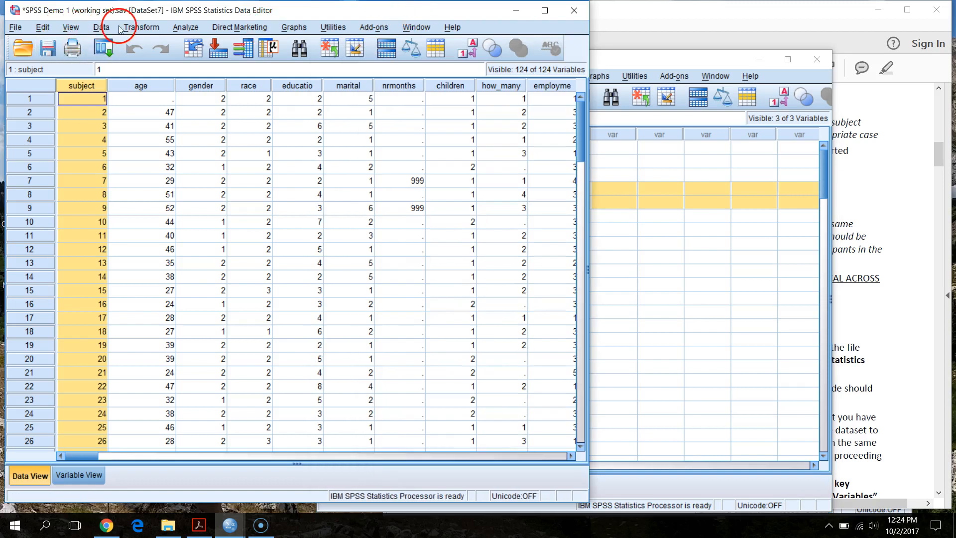
pyautogui.click(101, 27)
pyautogui.moveTo(249, 248)
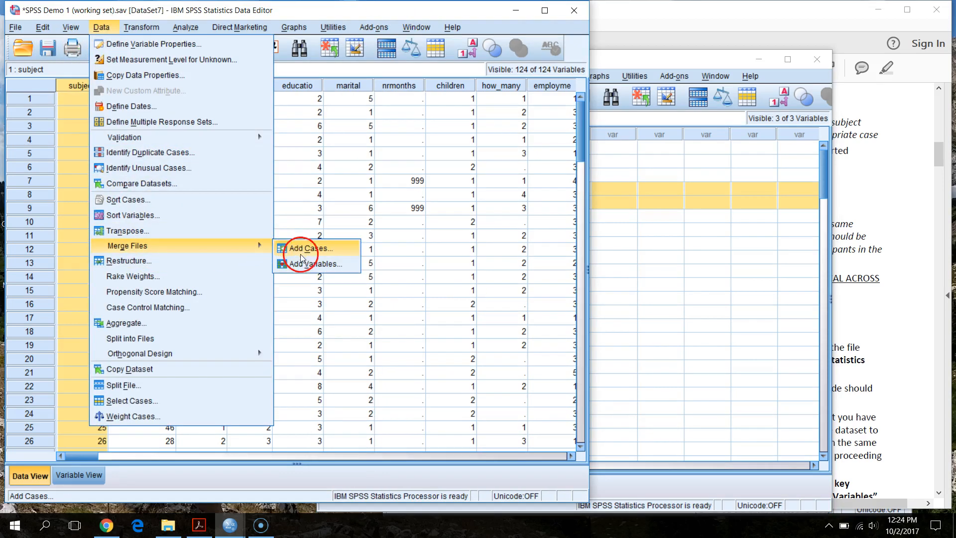
pyautogui.click(310, 261)
pyautogui.click(185, 225)
pyautogui.click(254, 322)
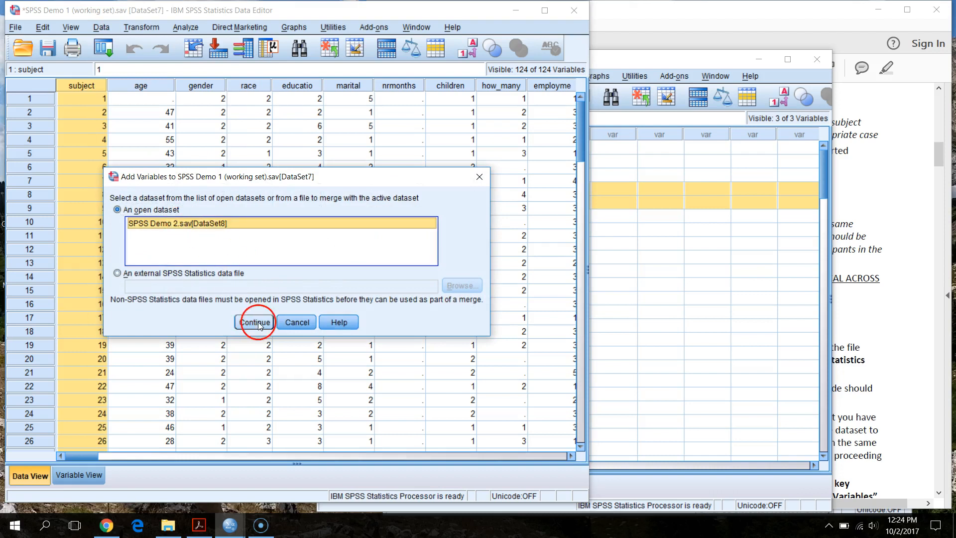
# - Match cases on subject as the key variable, with sorted cases and both files providing cases, and run the merge
pyautogui.click(298, 142)
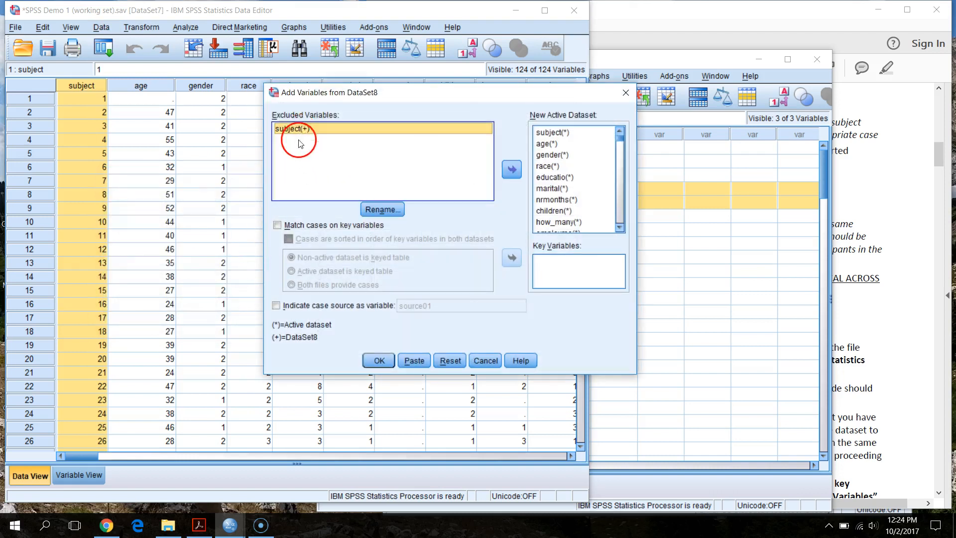
pyautogui.click(277, 225)
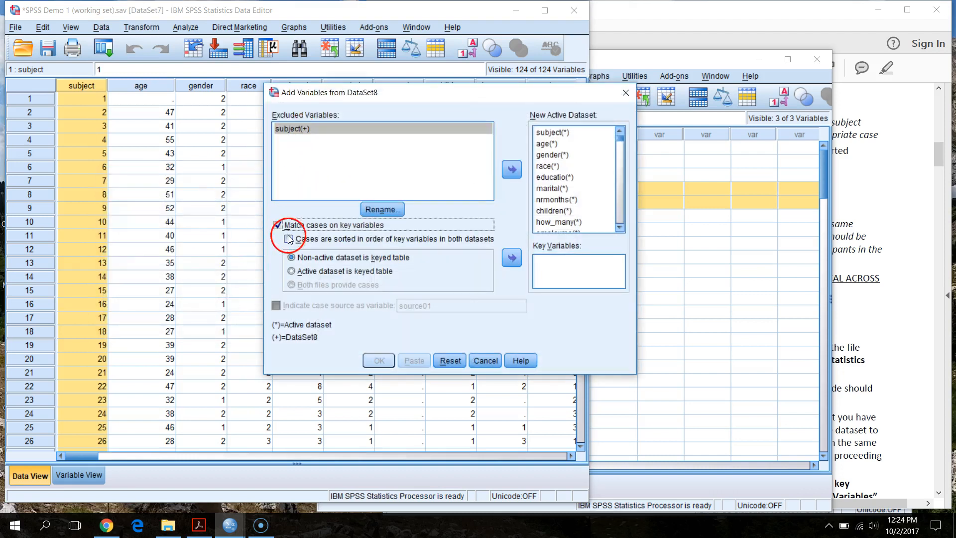
pyautogui.click(511, 258)
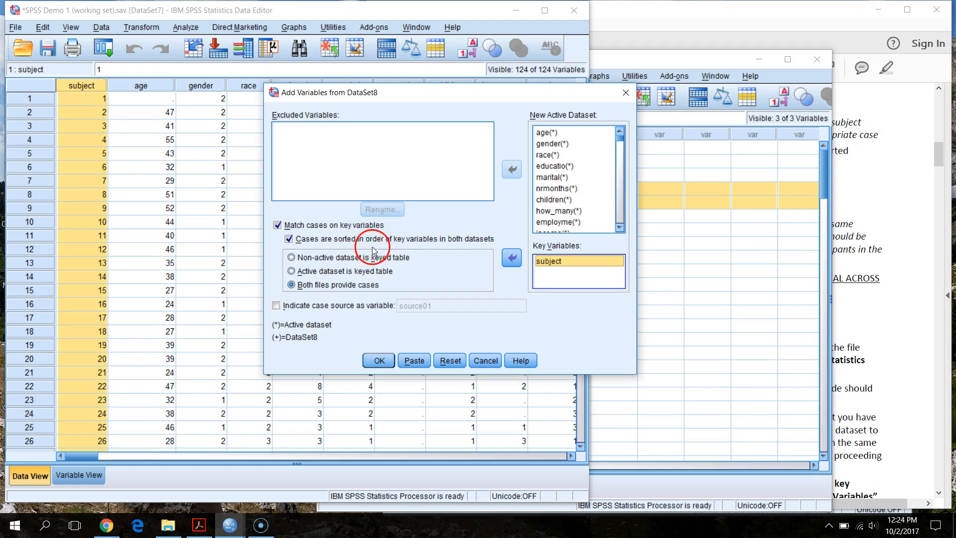
pyautogui.click(383, 365)
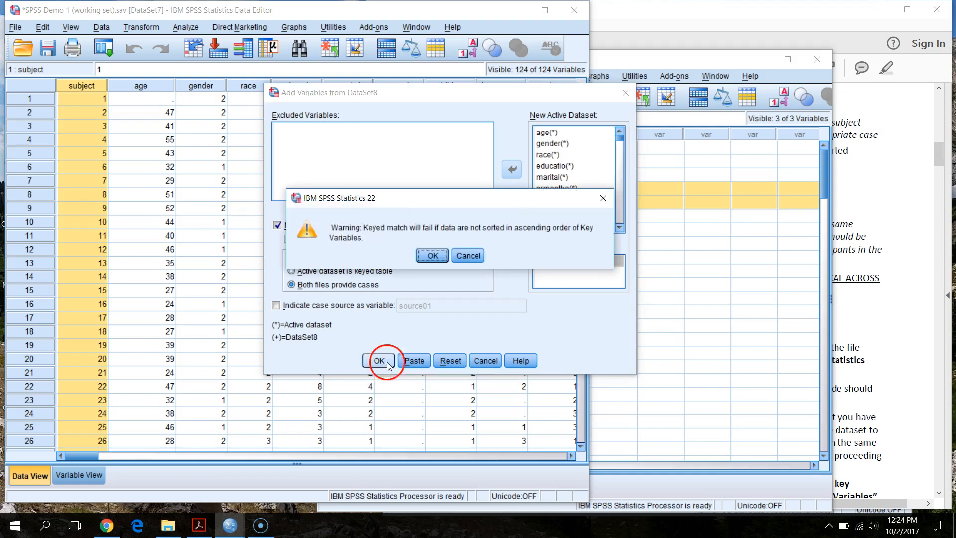
pyautogui.click(432, 256)
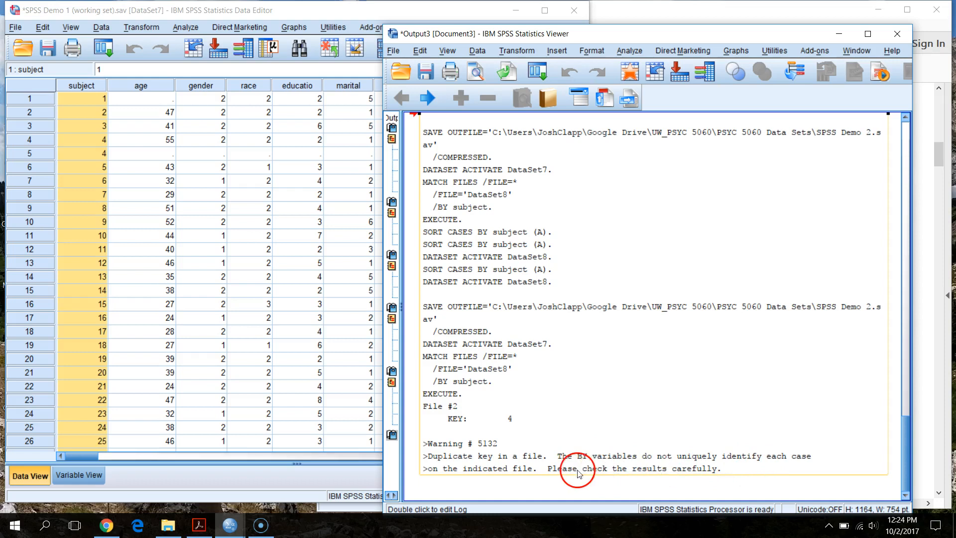
# - Examine the two subject 4 rows in the merged SPSS Demo 1 (working set), and close the dataset without saving
pyautogui.click(294, 13)
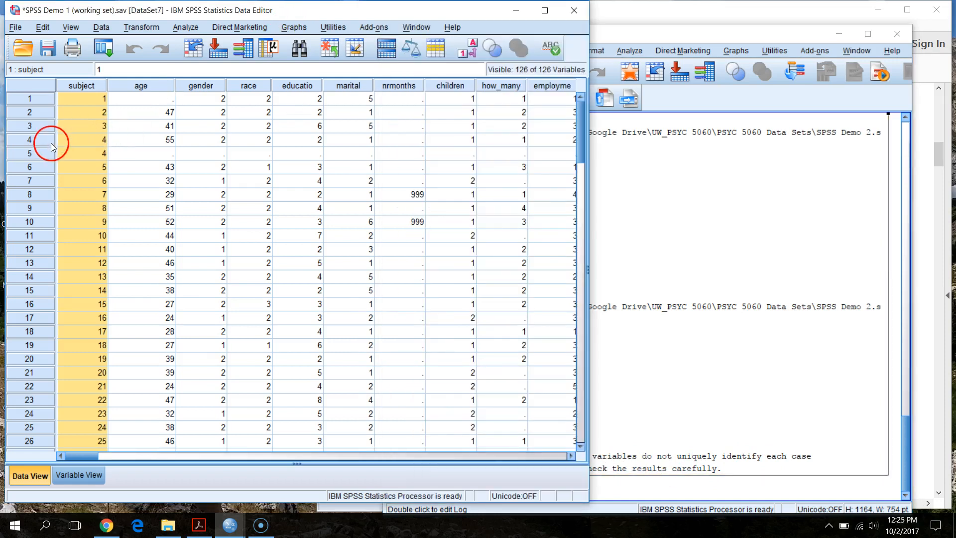
pyautogui.moveTo(51, 144); pyautogui.dragTo(45, 150)
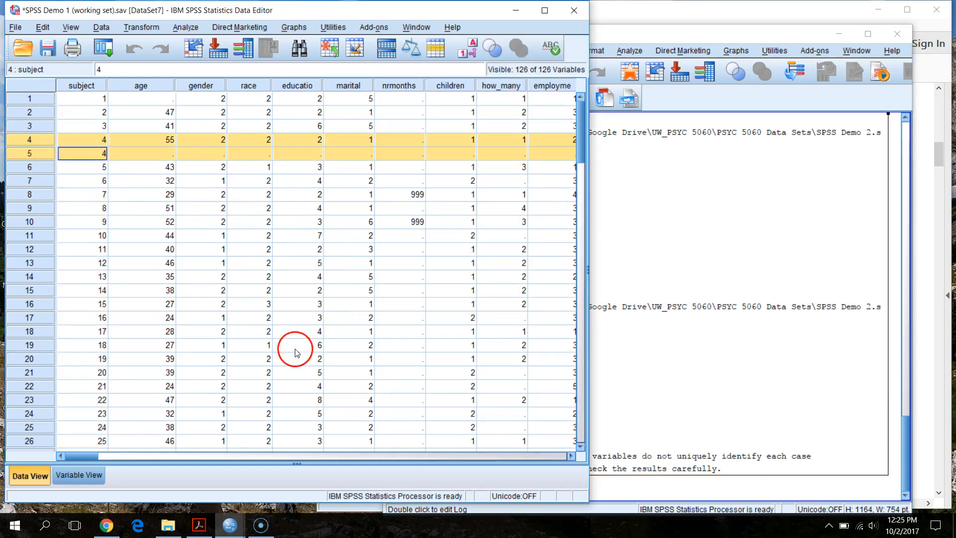
pyautogui.moveTo(92, 457); pyautogui.dragTo(47, 442)
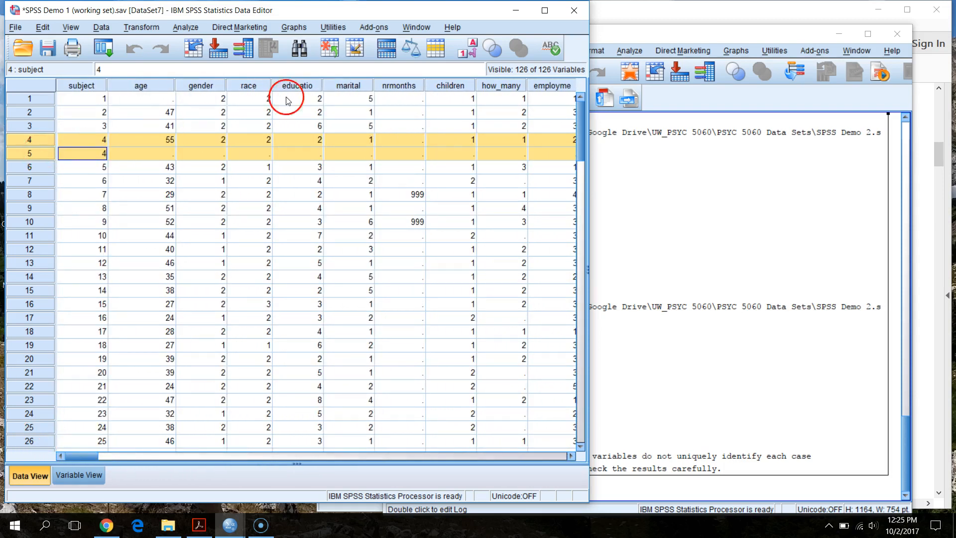
pyautogui.click(574, 10)
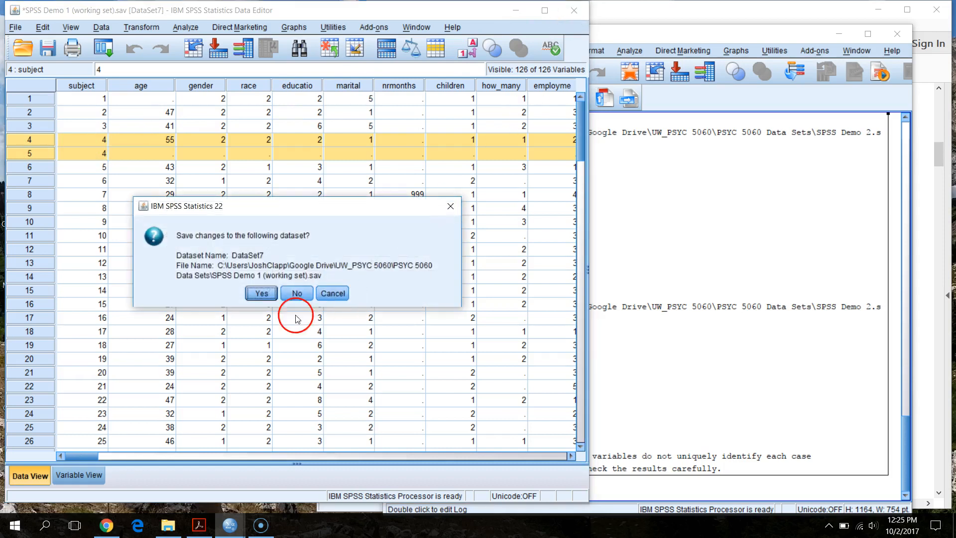
pyautogui.click(298, 295)
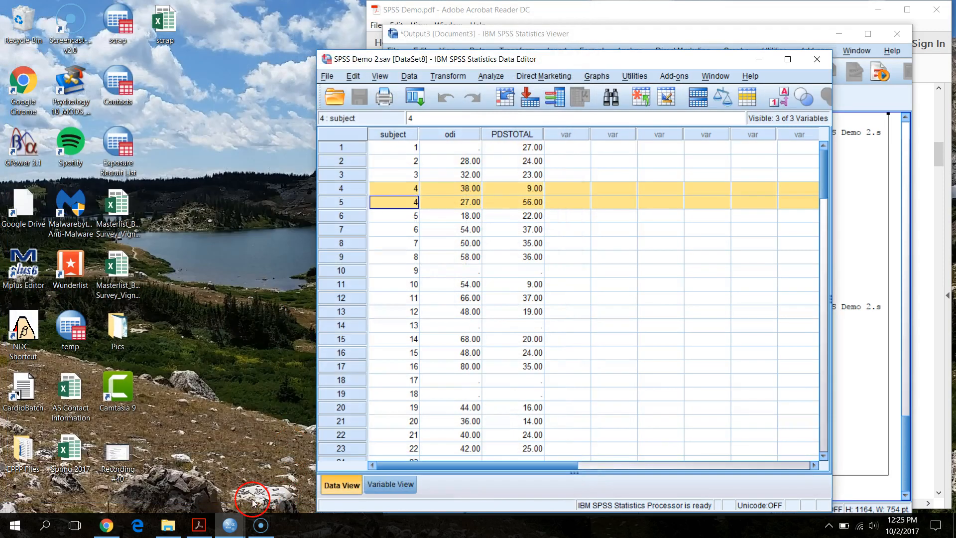
# - Open the original SPSS Demo 1 dataset from the PSYC 5060 Data Sets folder and place its window beside SPSS Demo 2
pyautogui.click(168, 525)
pyautogui.scroll(-1, 240, 374)
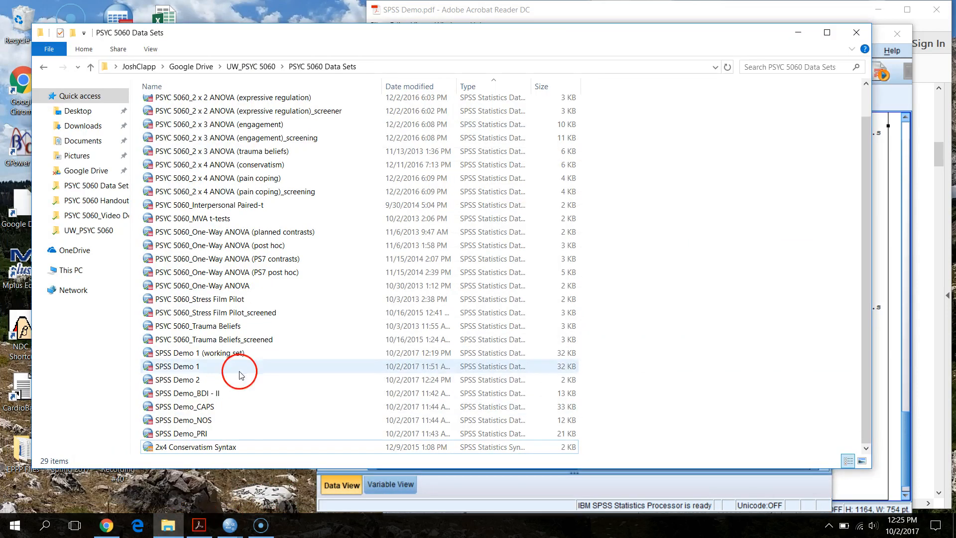
pyautogui.doubleClick(219, 367)
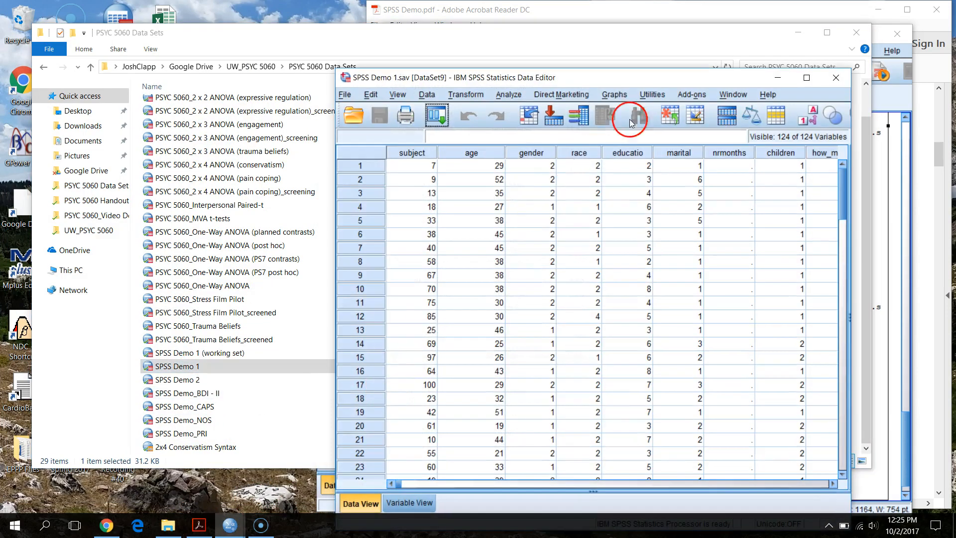
pyautogui.moveTo(659, 79); pyautogui.dragTo(354, 17)
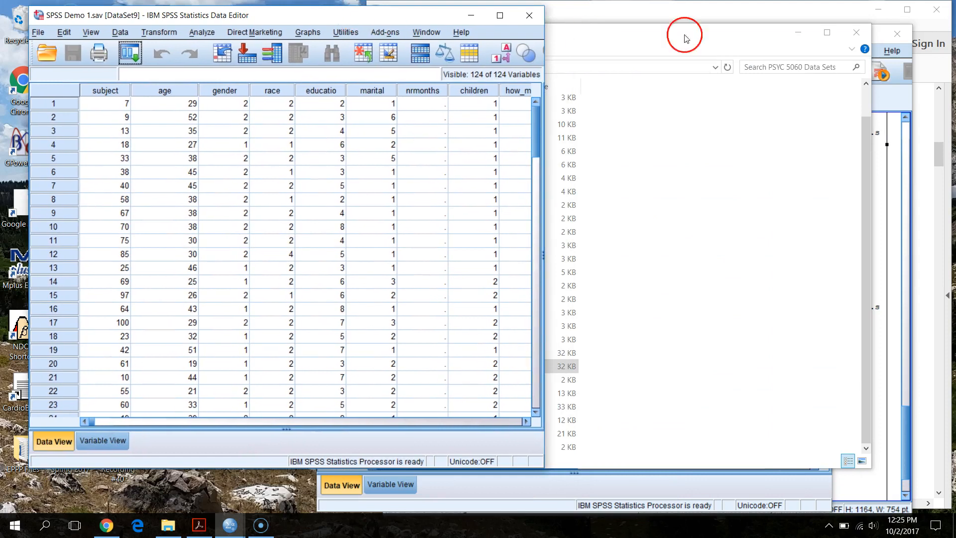
pyautogui.click(797, 32)
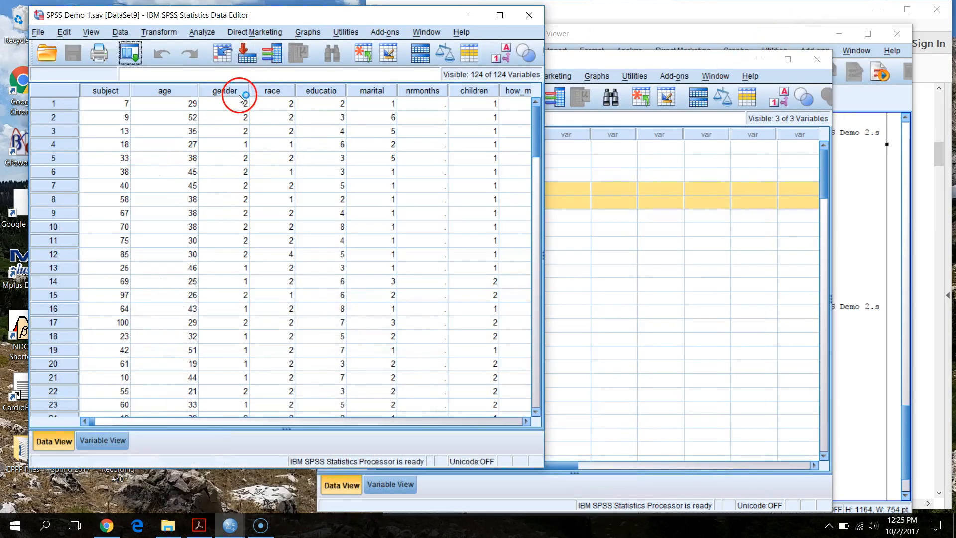
# - Sort SPSS Demo 1 in ascending order by age, and re-sort it in ascending order by subject
pyautogui.rightClick(187, 91)
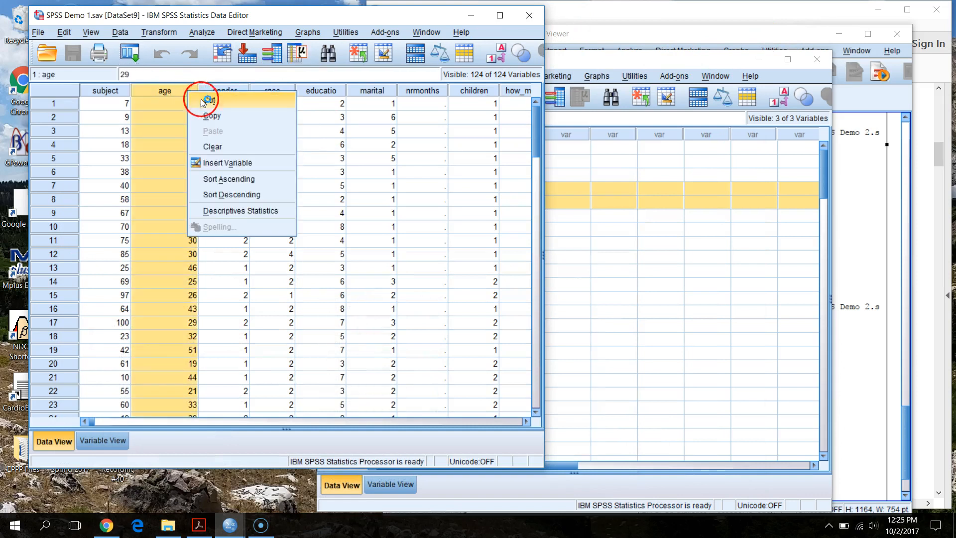
pyautogui.click(220, 180)
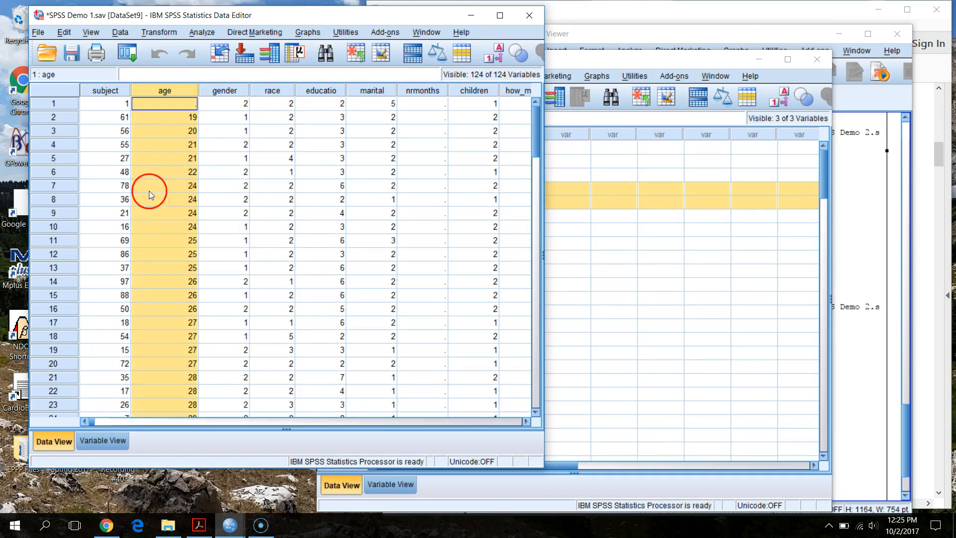
pyautogui.click(113, 94)
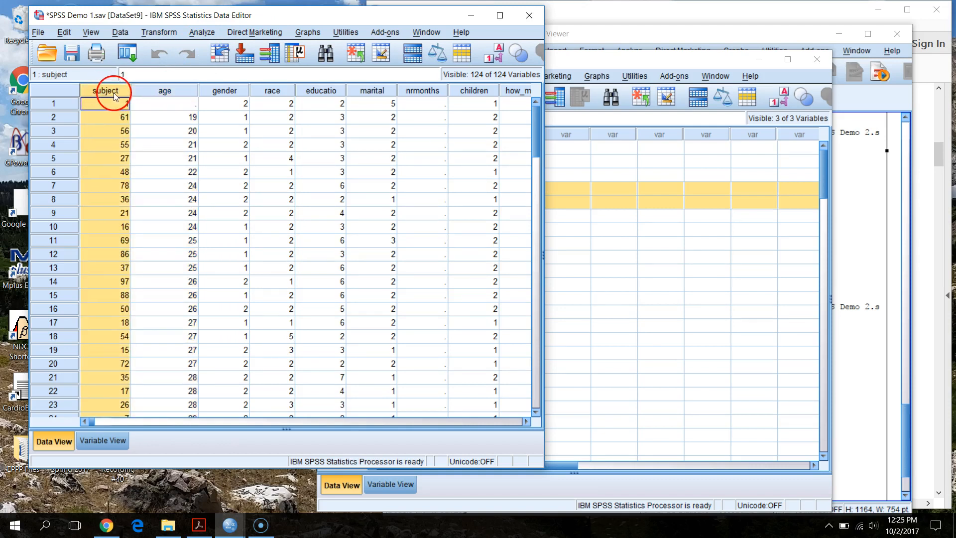
pyautogui.rightClick(114, 93)
pyautogui.click(147, 180)
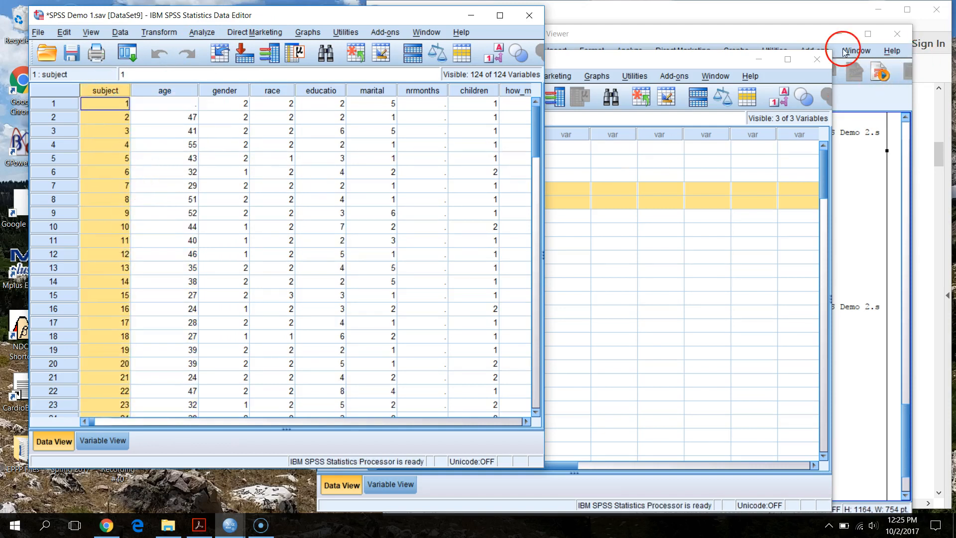
# - Bring up the merge instructions in SPSS Demo.pdf, and return to the SPSS Demo 1 dataset in SPSS Statistics
pyautogui.click(803, 29)
pyautogui.click(817, 12)
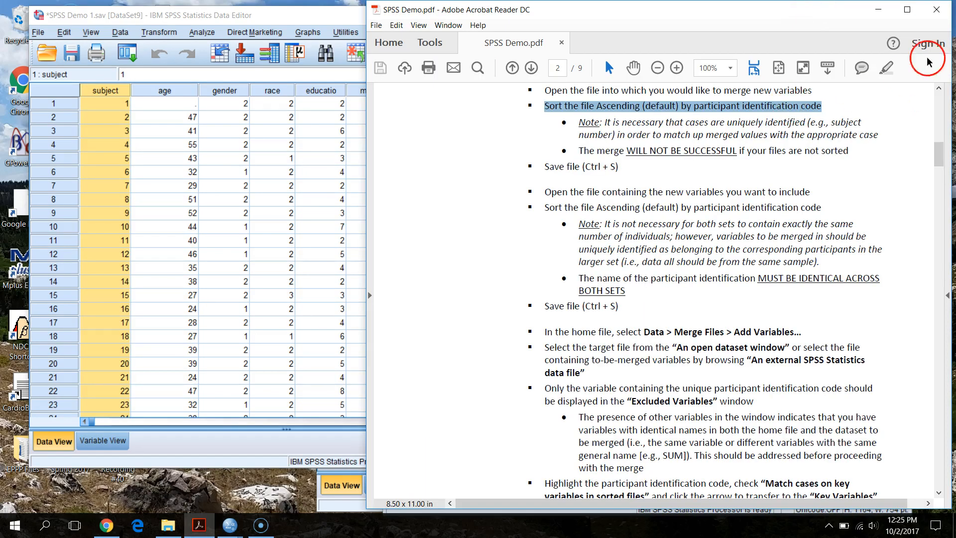
pyautogui.click(240, 515)
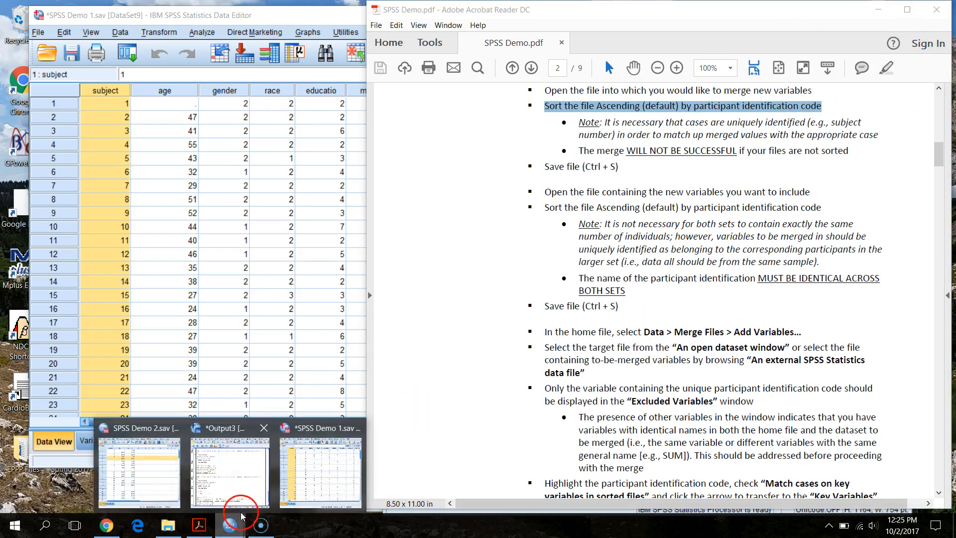
pyautogui.click(326, 439)
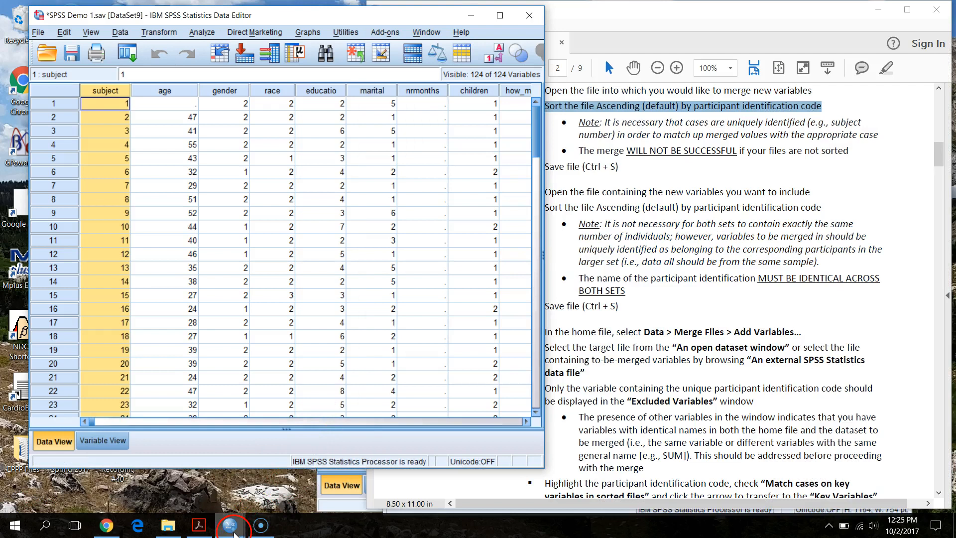
# - Bring SPSS Demo 2 forward, shift its window aside, and delete the duplicate subject 4 case in row 5
pyautogui.moveTo(229, 524)
pyautogui.click(132, 487)
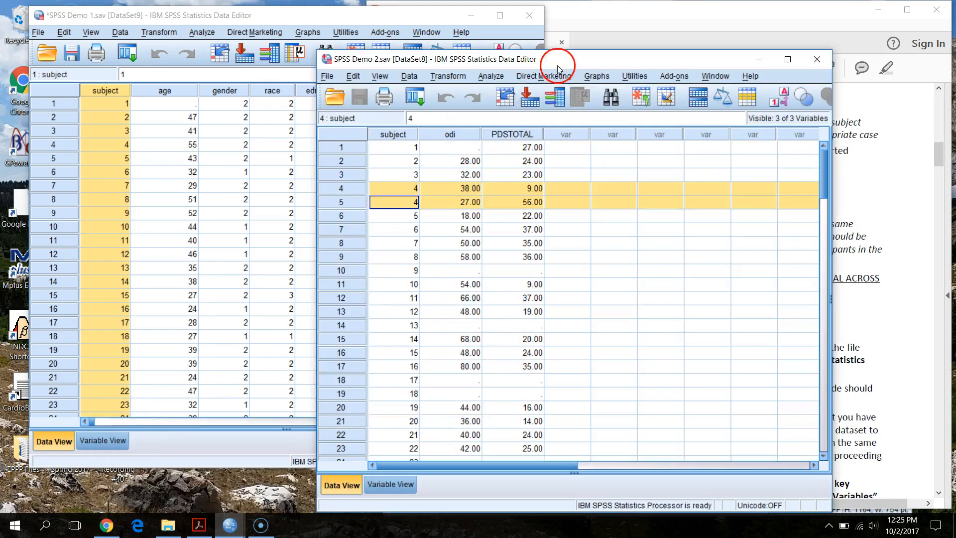
pyautogui.moveTo(557, 60); pyautogui.dragTo(624, 46)
pyautogui.click(551, 180)
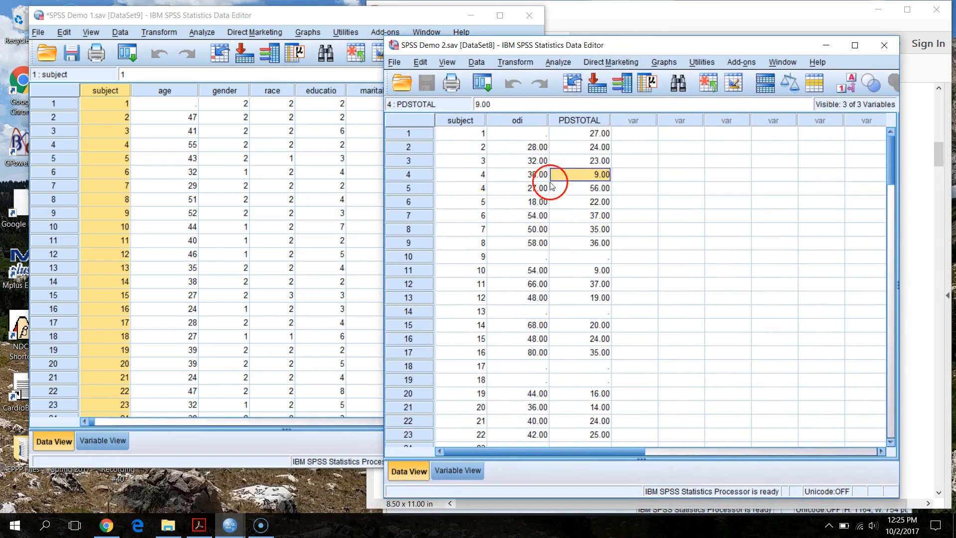
pyautogui.click(427, 189)
pyautogui.rightClick(433, 190)
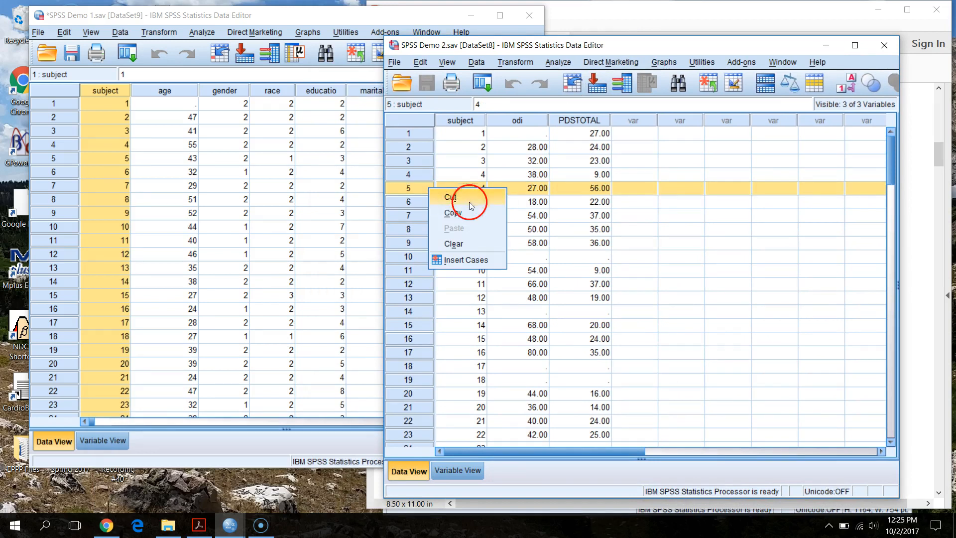
pyautogui.click(462, 243)
pyautogui.click(474, 174)
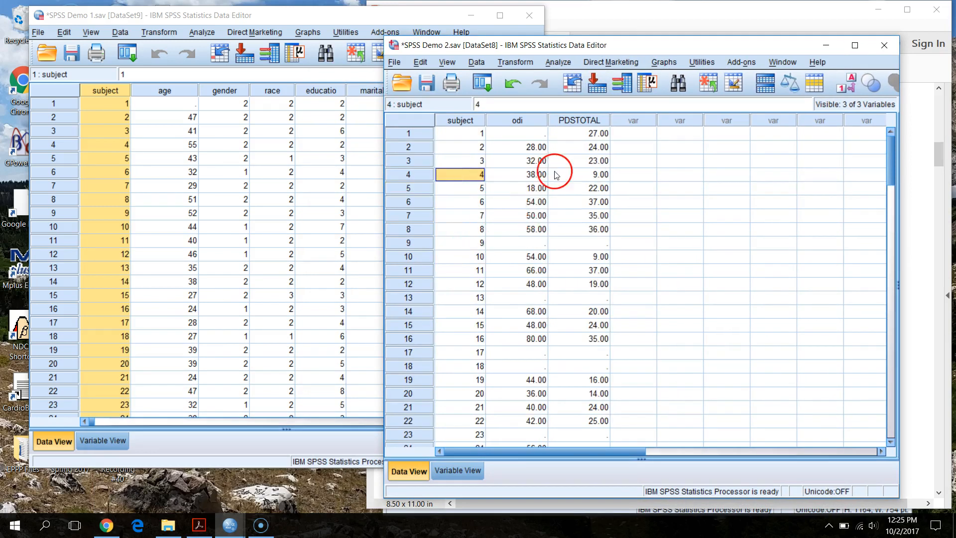
# - Sort SPSS Demo 2 in ascending order by odi and save the dataset
pyautogui.rightClick(533, 124)
pyautogui.click(578, 228)
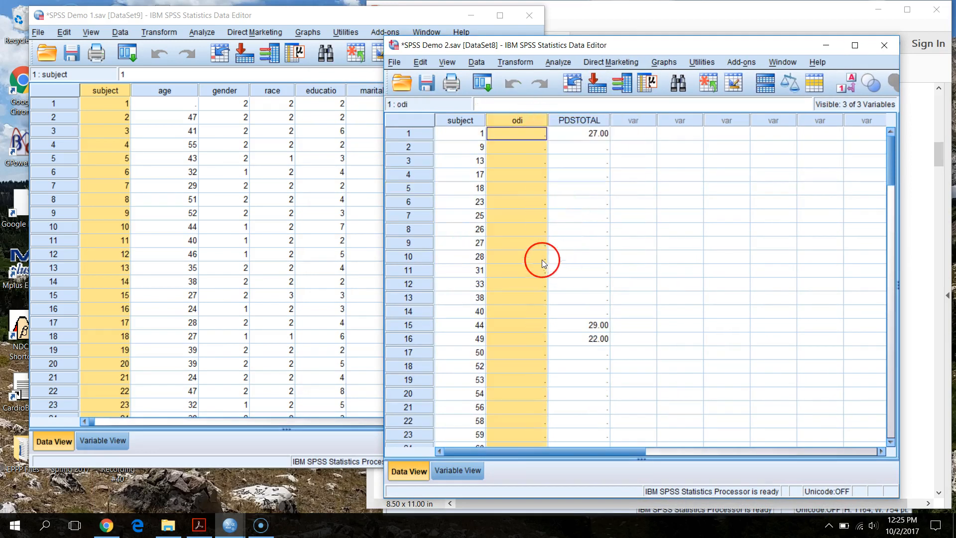
pyautogui.click(534, 258)
pyautogui.scroll(-20, 534, 260)
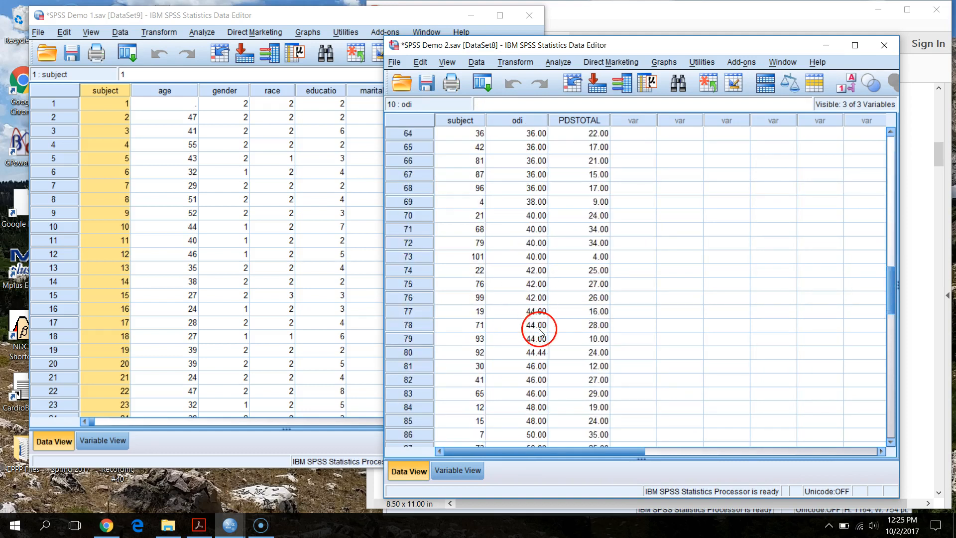
pyautogui.scroll(8, 543, 333)
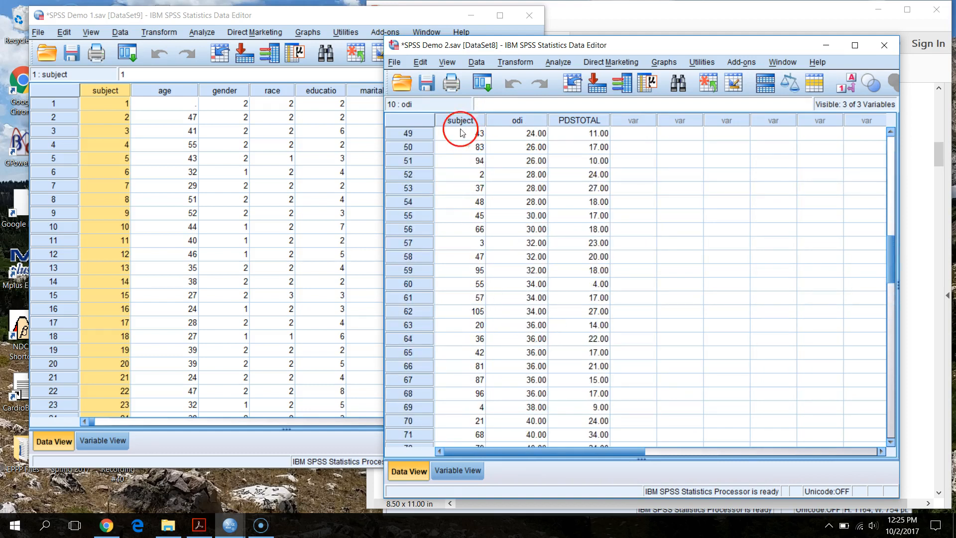
pyautogui.click(427, 82)
# - Return to SPSS Demo 1 and sort its cases in ascending order by subject
pyautogui.click(333, 19)
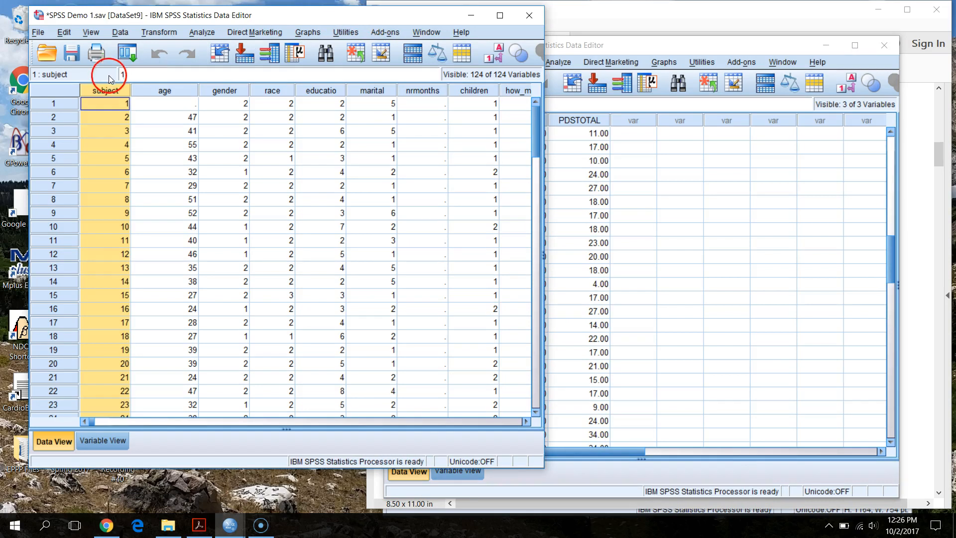
pyautogui.rightClick(112, 89)
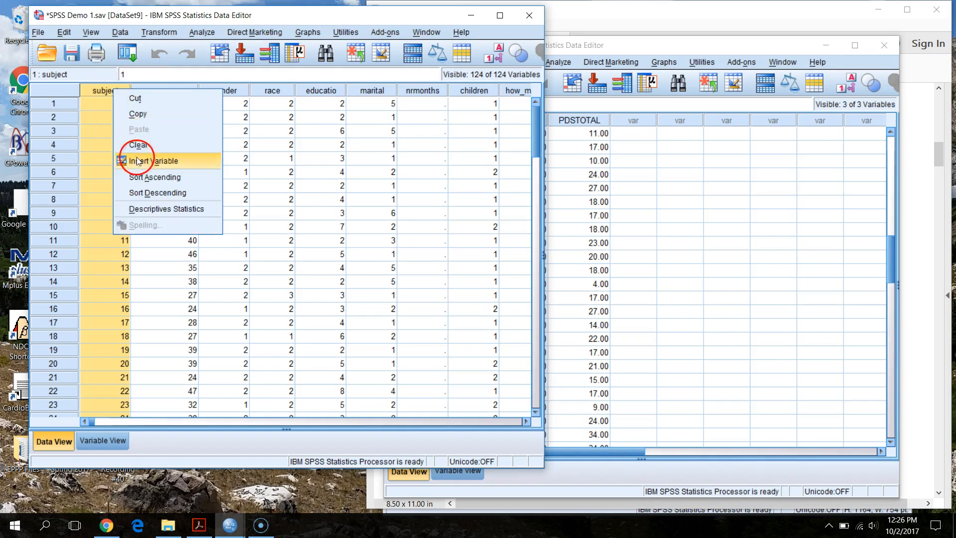
pyautogui.click(144, 177)
# - Set up an Add Variables merge from the open SPSS Demo 2 dataset, matching sorted cases on the key variable subject
pyautogui.click(121, 33)
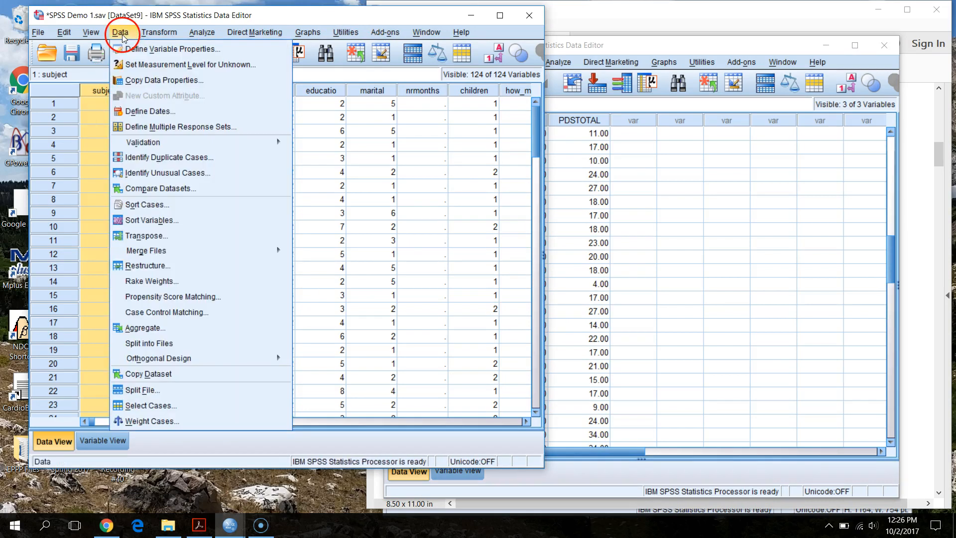
pyautogui.moveTo(239, 249)
pyautogui.click(323, 271)
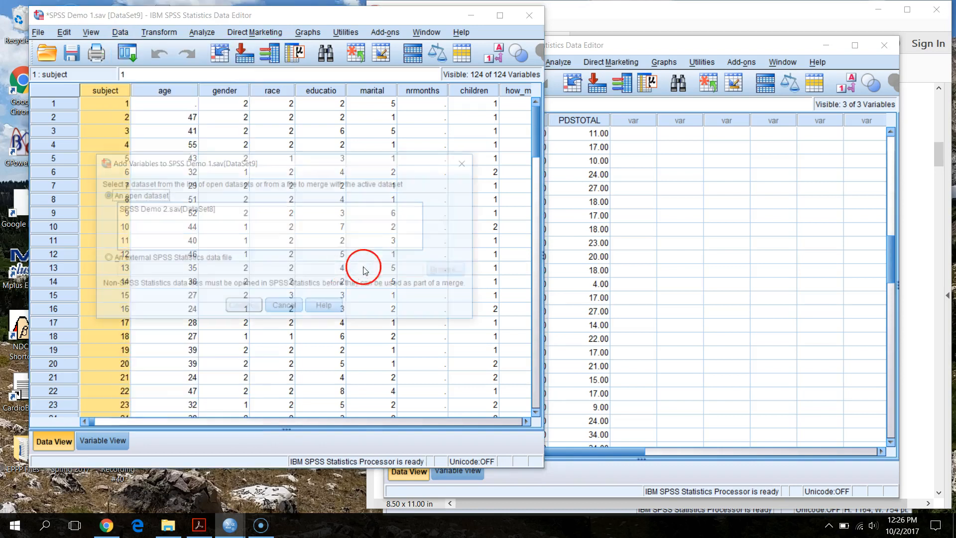
pyautogui.click(225, 235)
pyautogui.click(242, 305)
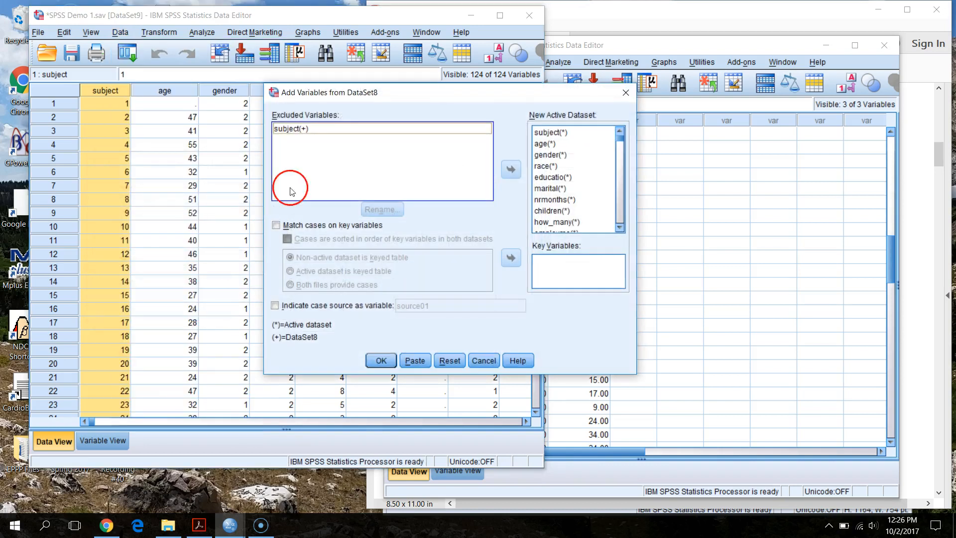
pyautogui.click(294, 129)
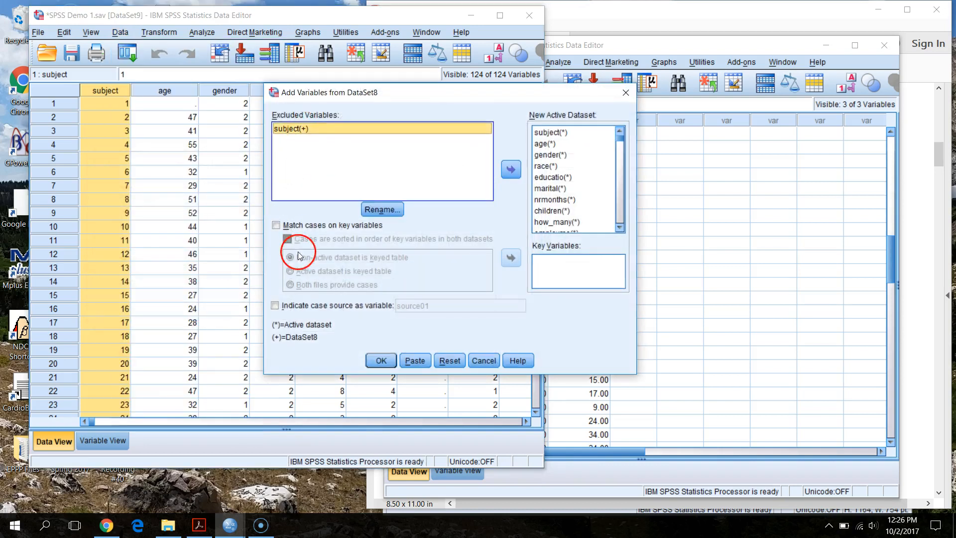
pyautogui.click(276, 225)
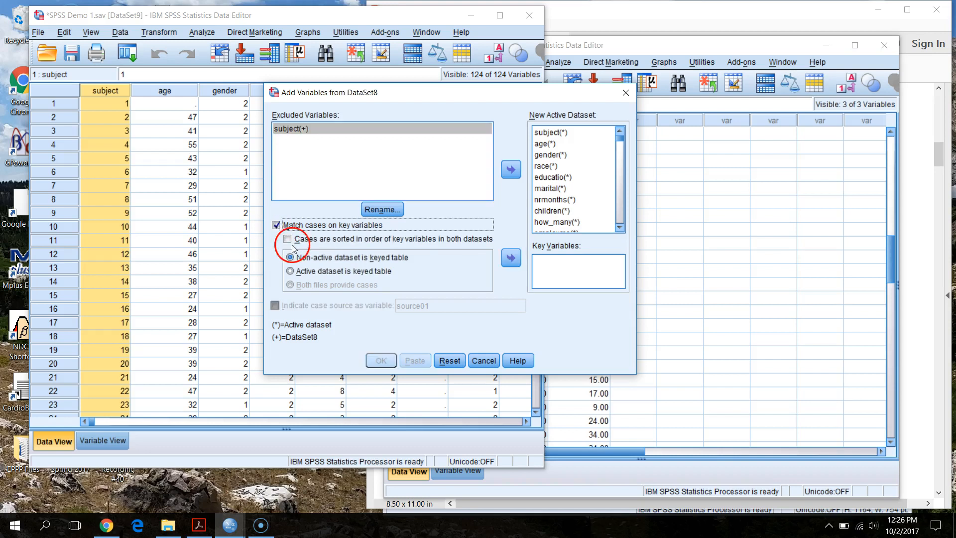
pyautogui.click(511, 258)
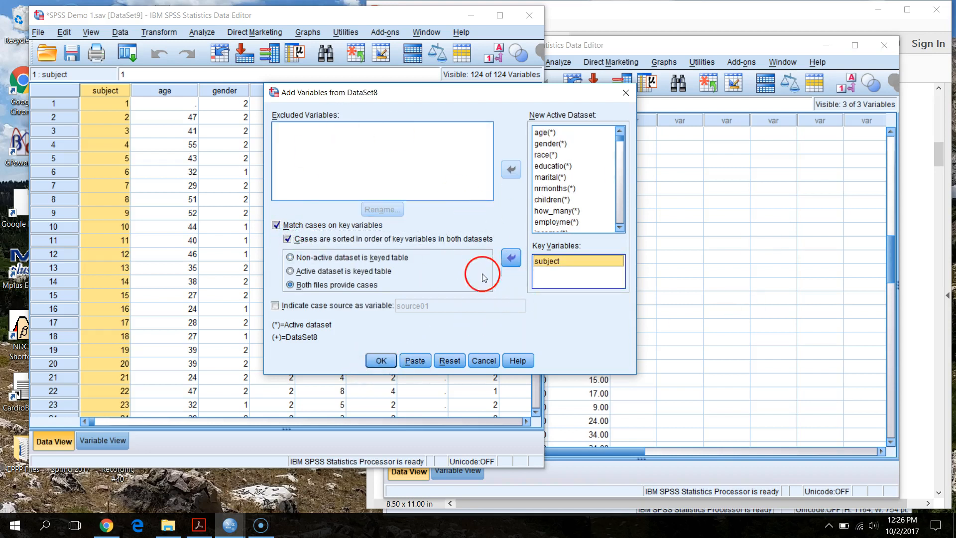
# - Check the New Active Dataset list for odi and PDSTOTAL, and try to run the merge despite the differently sorted files
pyautogui.moveTo(621, 141); pyautogui.dragTo(617, 224)
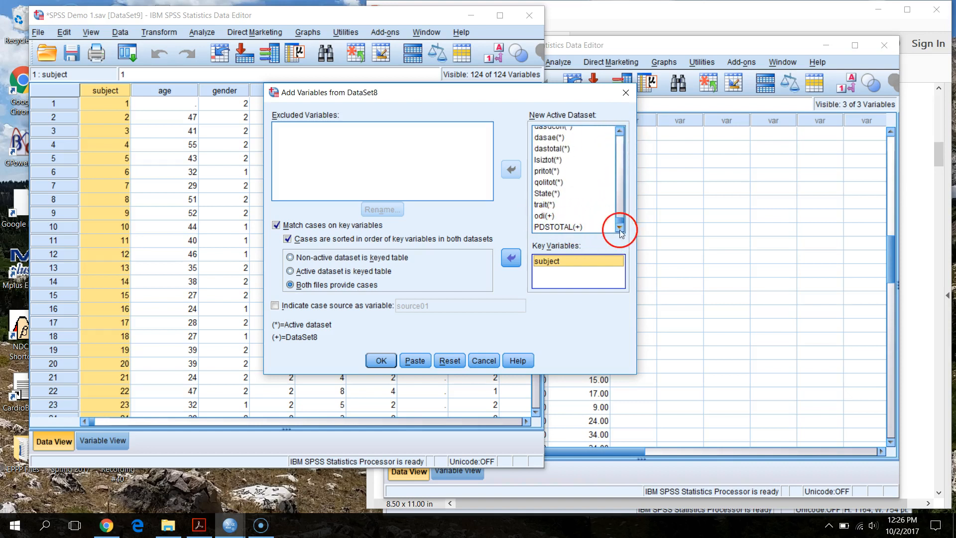
pyautogui.moveTo(625, 224); pyautogui.dragTo(622, 111)
pyautogui.click(382, 361)
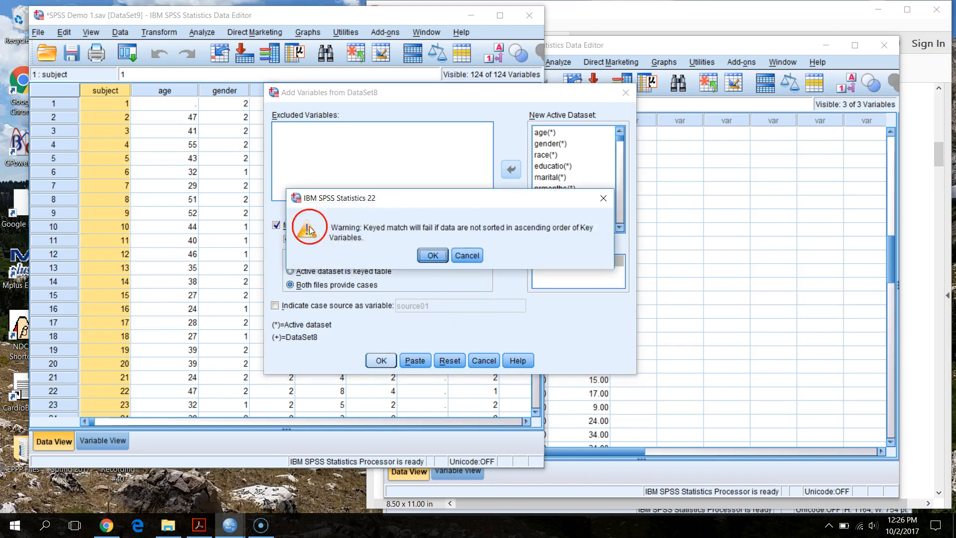
pyautogui.click(432, 256)
pyautogui.scroll(-5, 632, 359)
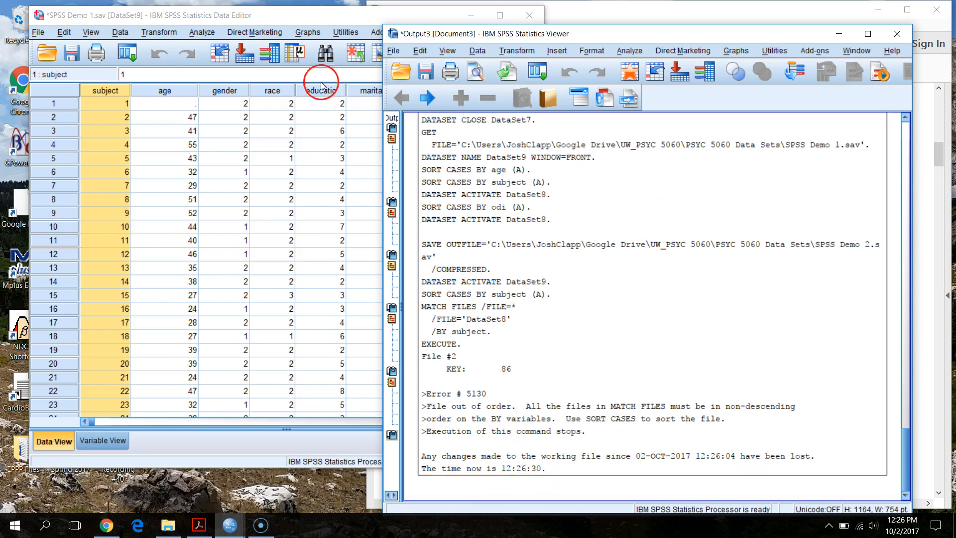
# - Close SPSS Demo 1 without saving, reopen it from the PSYC 5060 Data Sets folder, and place its window beside SPSS Demo 2
pyautogui.click(302, 19)
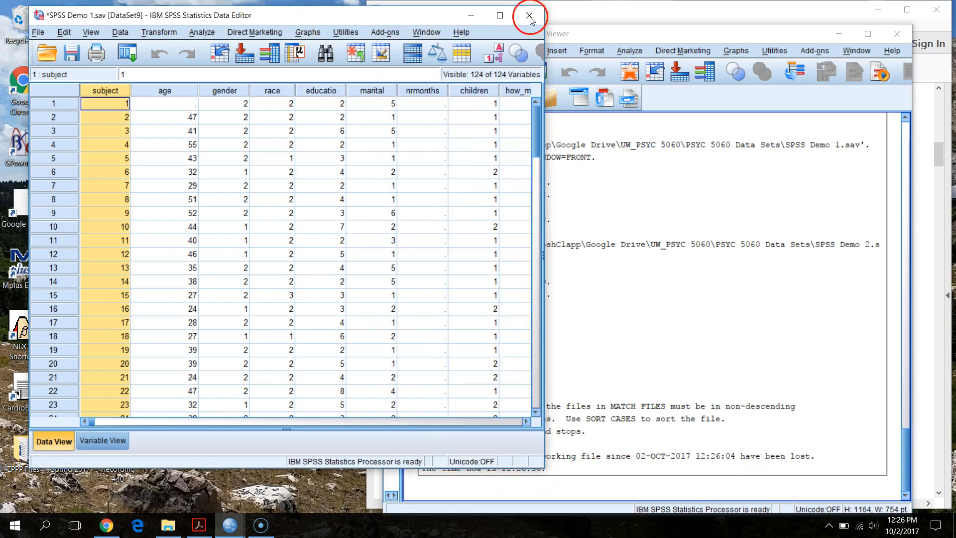
pyautogui.click(530, 16)
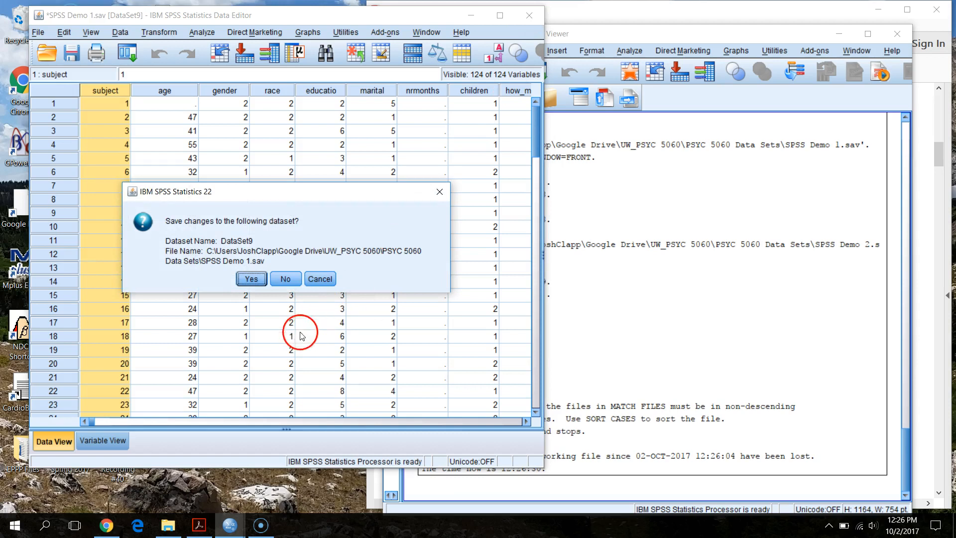
pyautogui.click(279, 278)
pyautogui.click(233, 526)
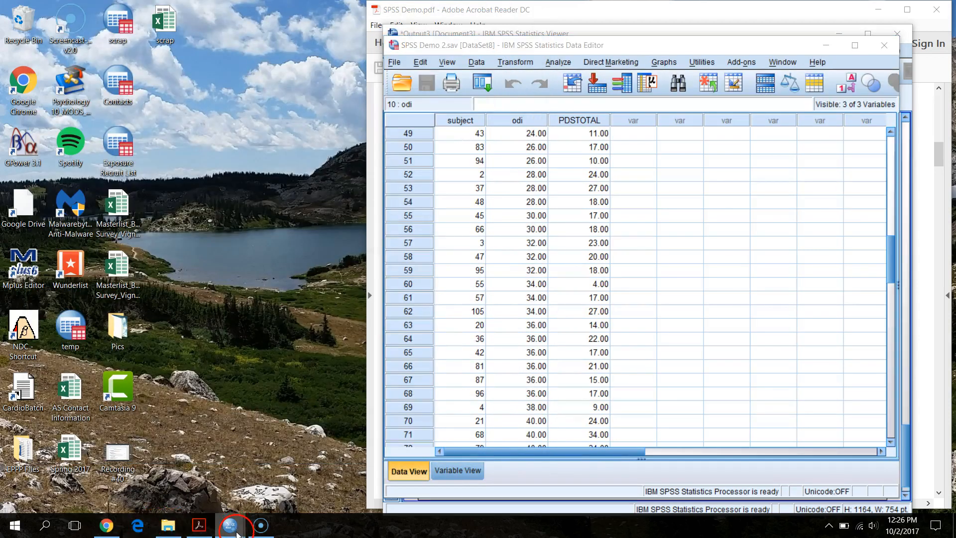
pyautogui.click(195, 427)
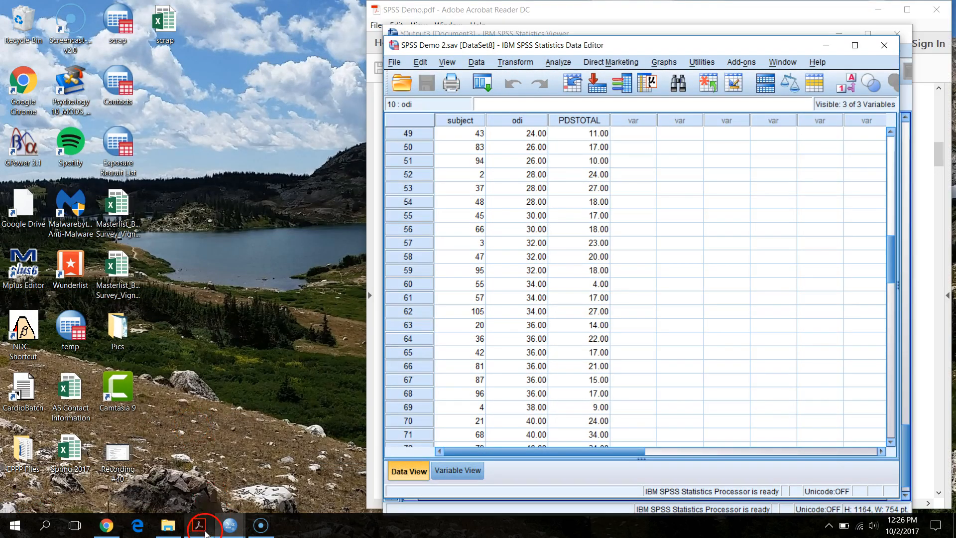
pyautogui.click(168, 525)
pyautogui.click(206, 367)
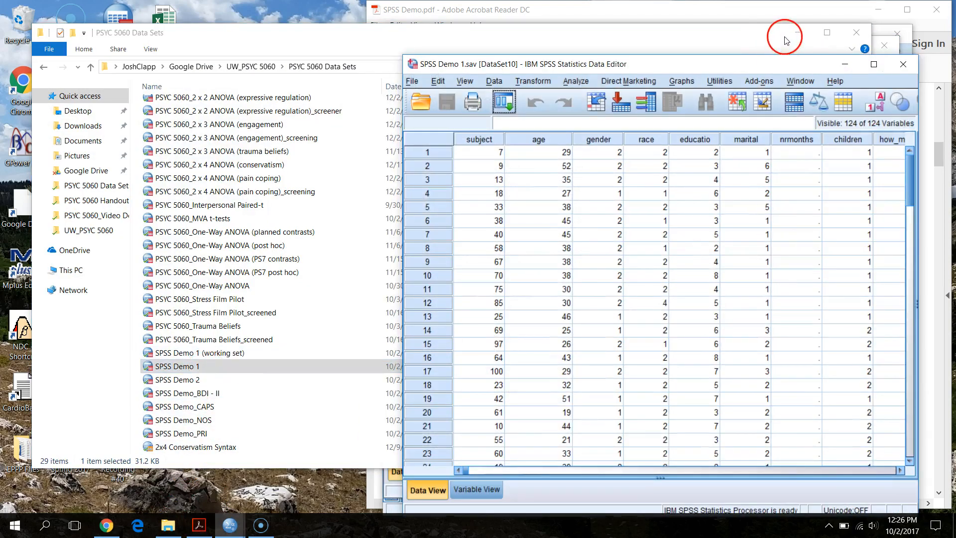
pyautogui.click(786, 39)
pyautogui.moveTo(752, 64); pyautogui.dragTo(372, 28)
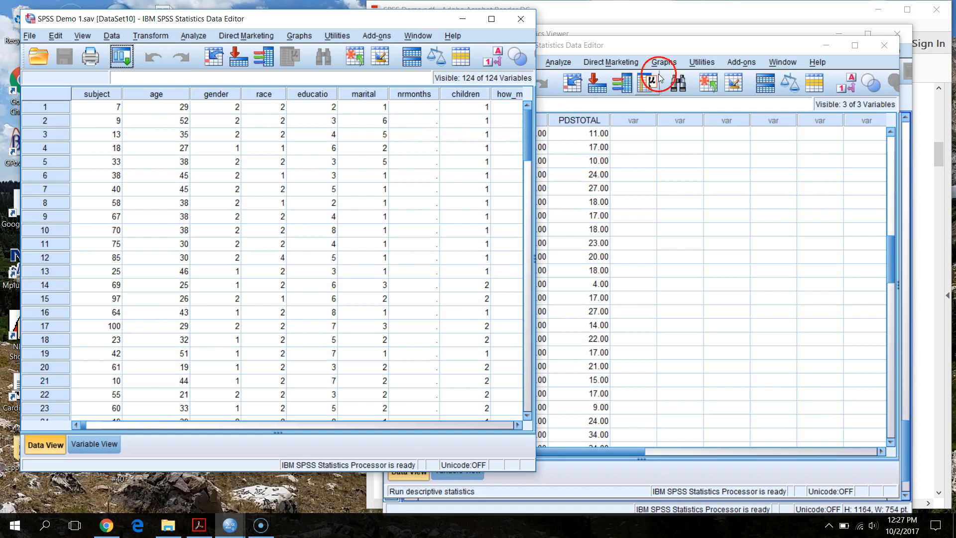
# - Bring up the Output3 viewer document and close it without saving its contents
pyautogui.click(816, 32)
pyautogui.moveTo(814, 29); pyautogui.dragTo(814, 29)
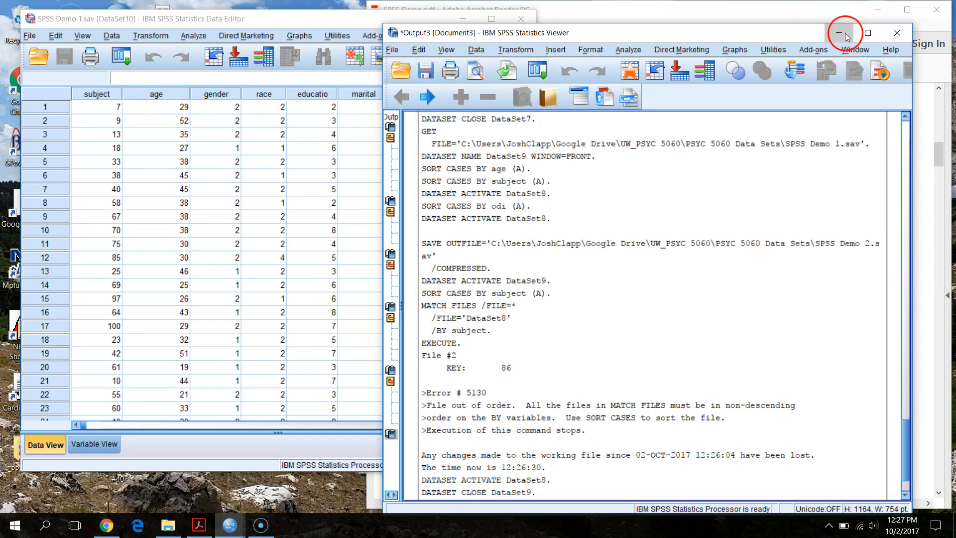
pyautogui.click(897, 32)
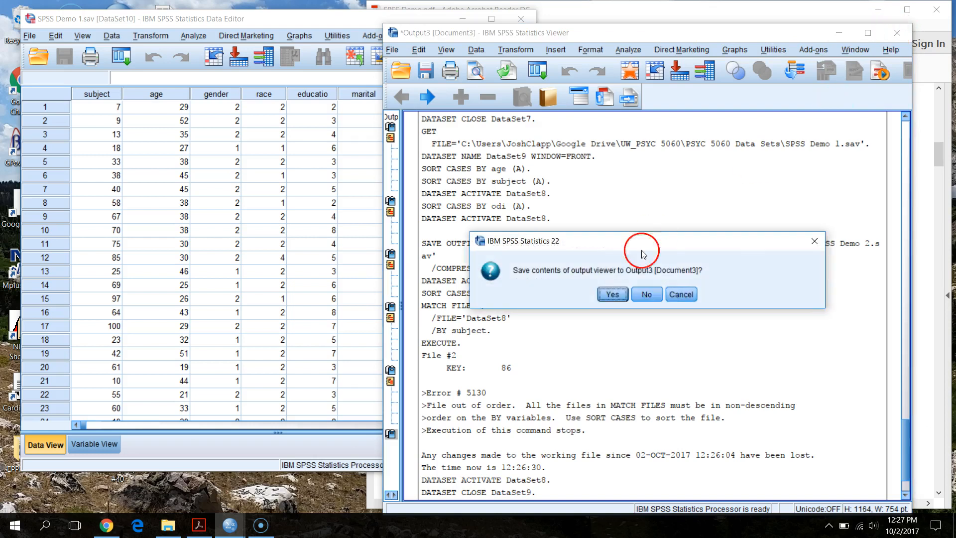
pyautogui.click(646, 294)
# - Review the merge procedures in SPSS Demo.pdf, and bring up the Split File section on page 3
pyautogui.click(788, 8)
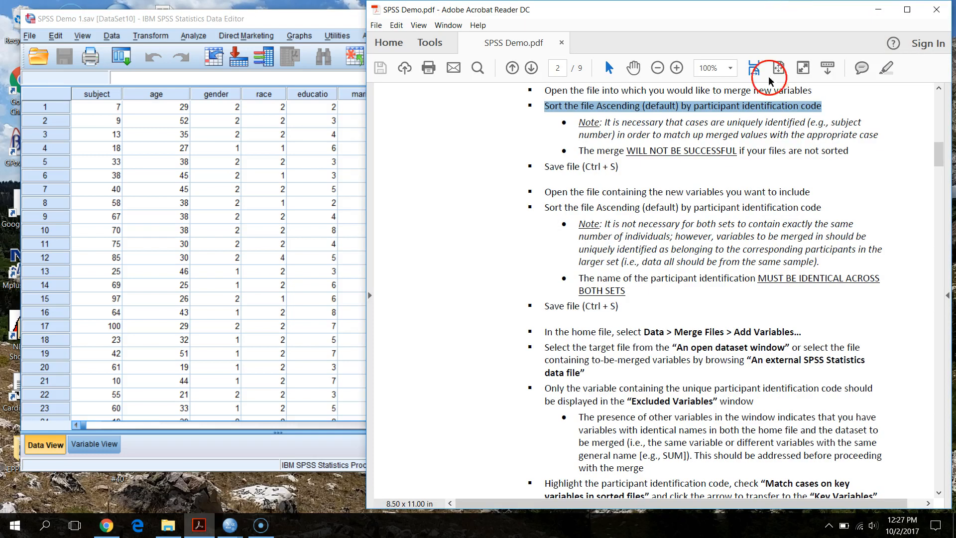
pyautogui.scroll(-3, 633, 347)
pyautogui.scroll(5, 694, 386)
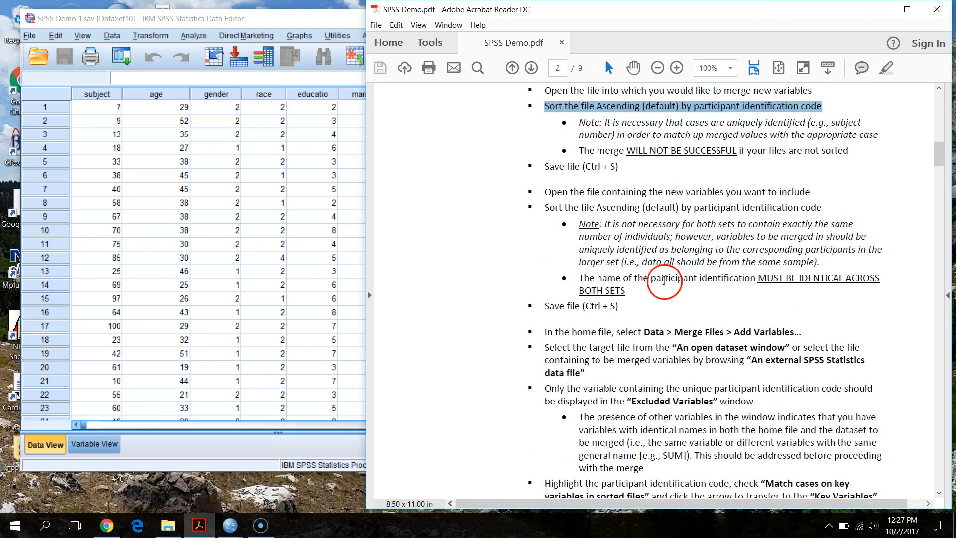
pyautogui.scroll(-10, 600, 221)
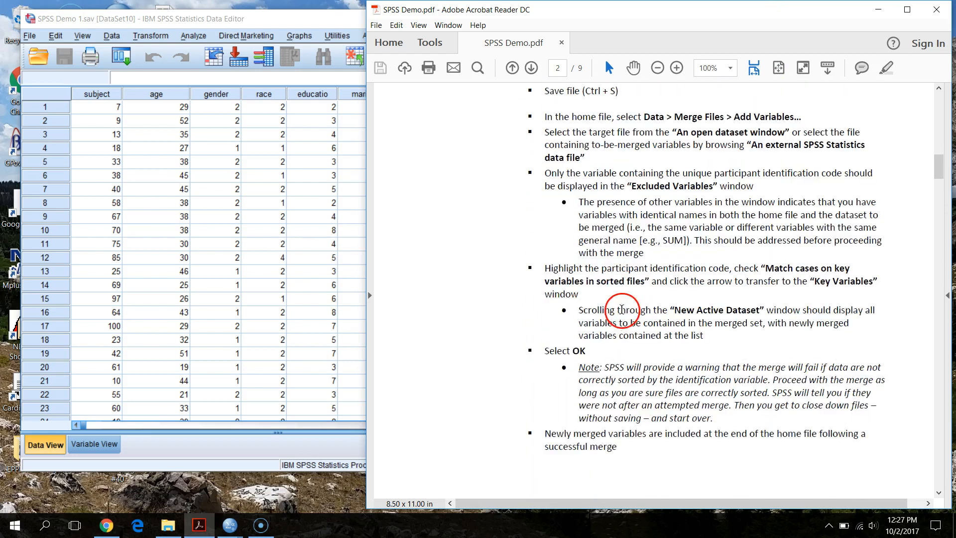
pyautogui.scroll(-4, 593, 298)
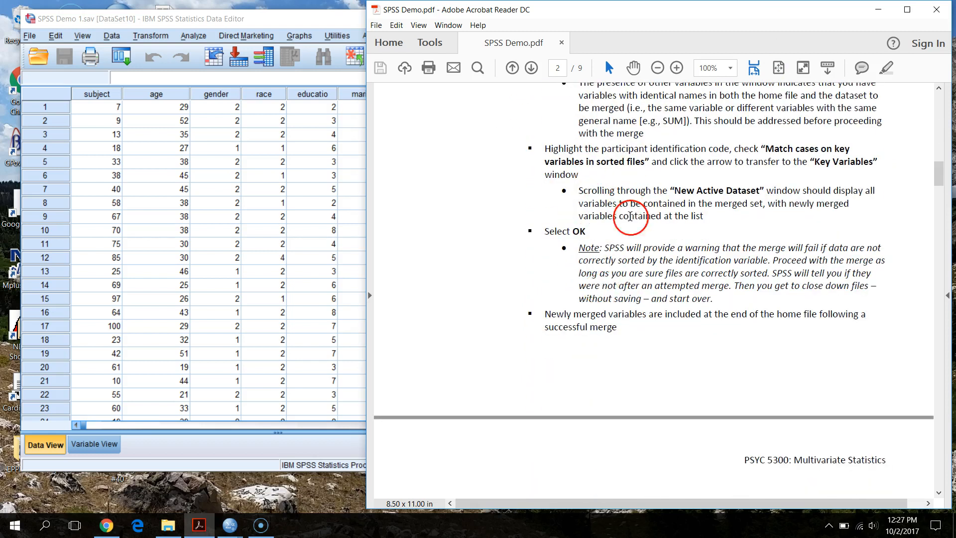
pyautogui.scroll(-5, 623, 280)
pyautogui.scroll(20, 665, 292)
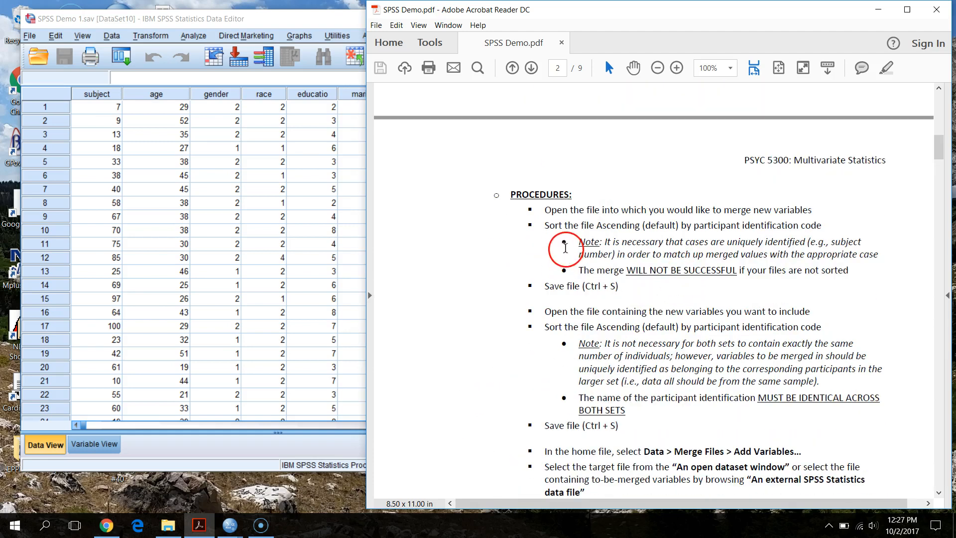
pyautogui.scroll(10, 576, 239)
pyautogui.scroll(-11, 617, 259)
pyautogui.scroll(-6, 715, 295)
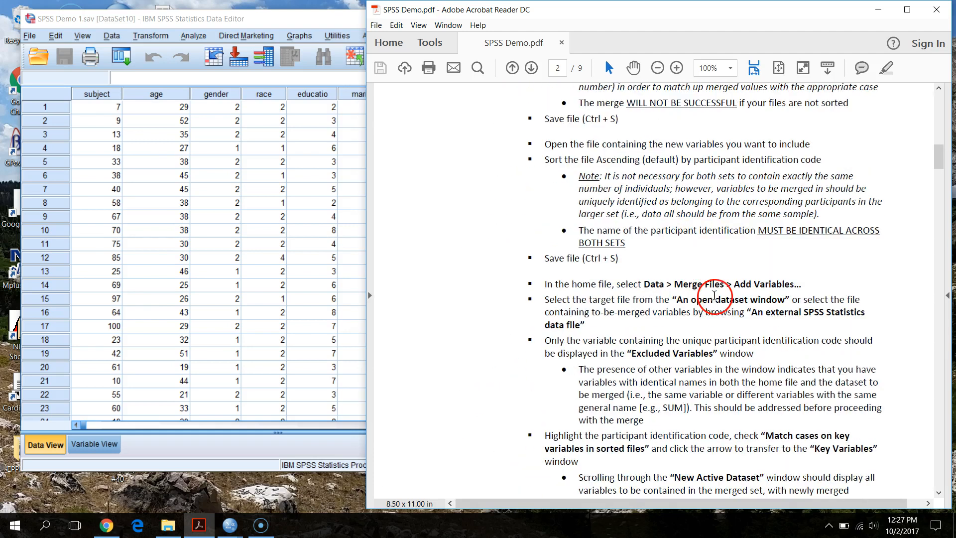
pyautogui.scroll(-20, 709, 295)
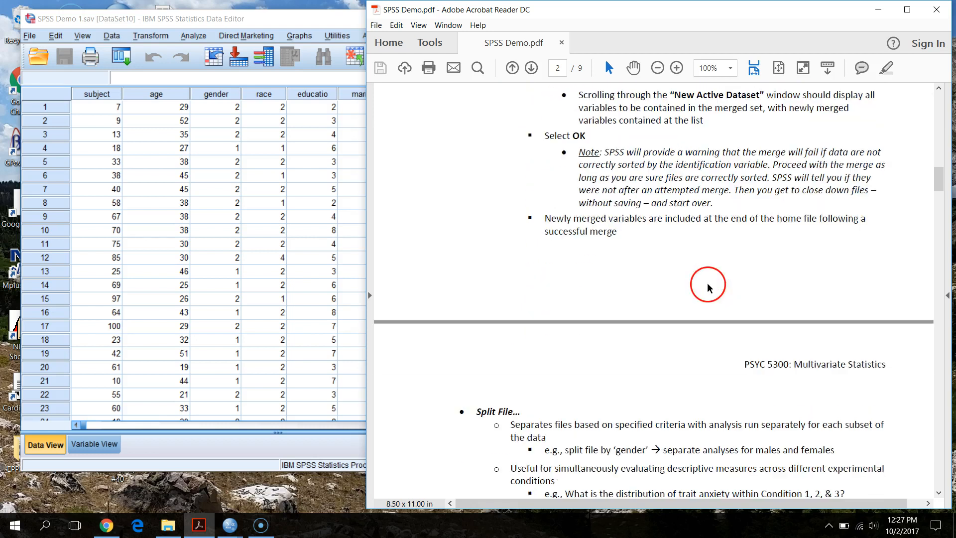
pyautogui.click(938, 199)
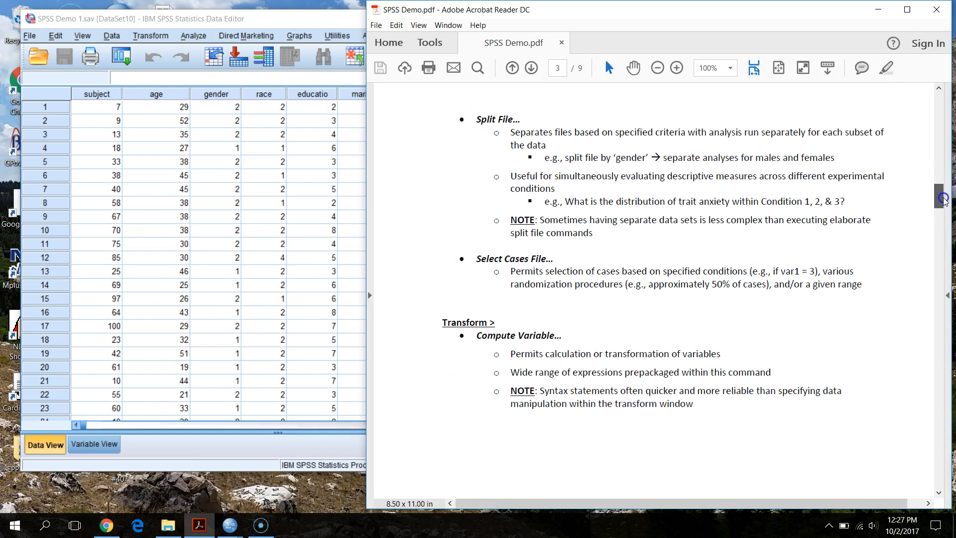
pyautogui.moveTo(944, 200); pyautogui.dragTo(944, 198)
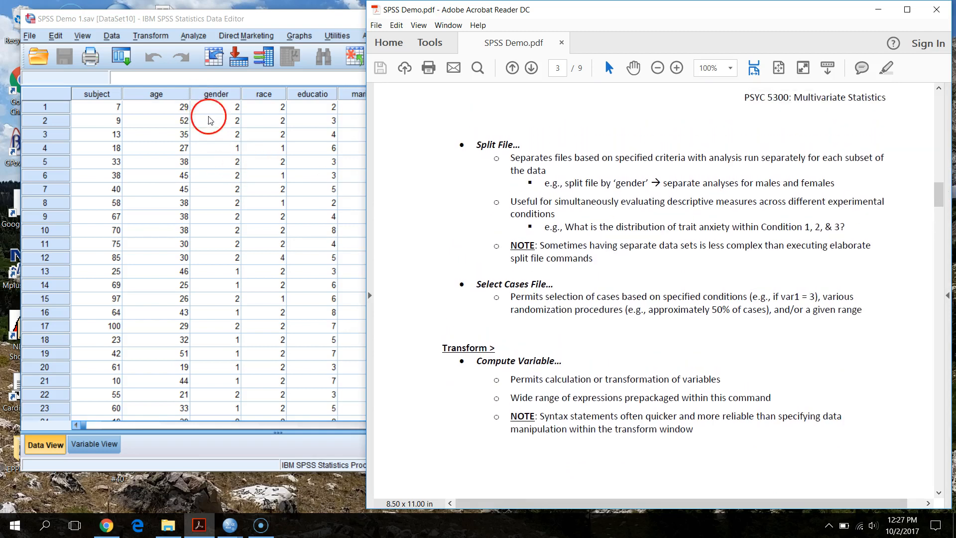
# - Bring up the SPSS Demo 1 data window, widen it through the income column, and return to SPSS Demo.pdf
pyautogui.click(204, 24)
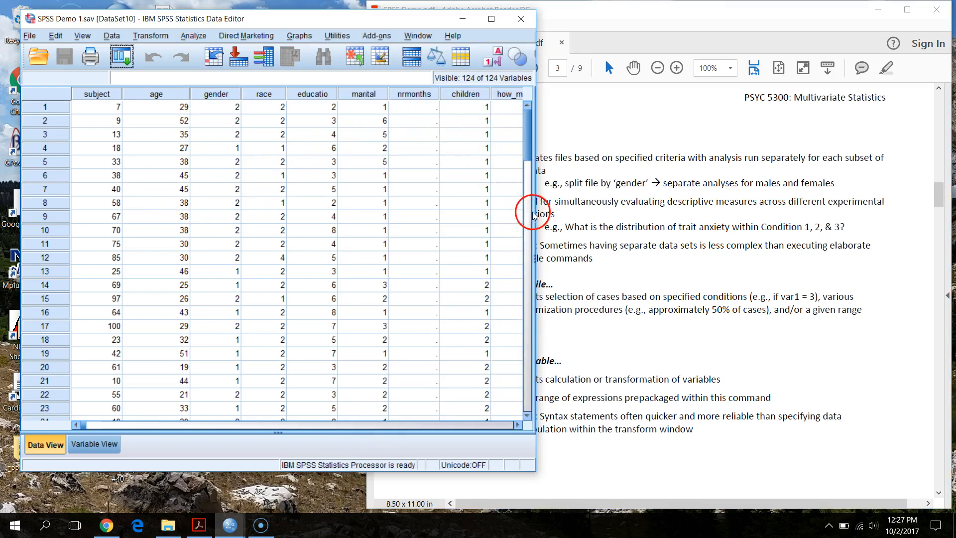
pyautogui.moveTo(533, 262); pyautogui.dragTo(672, 260)
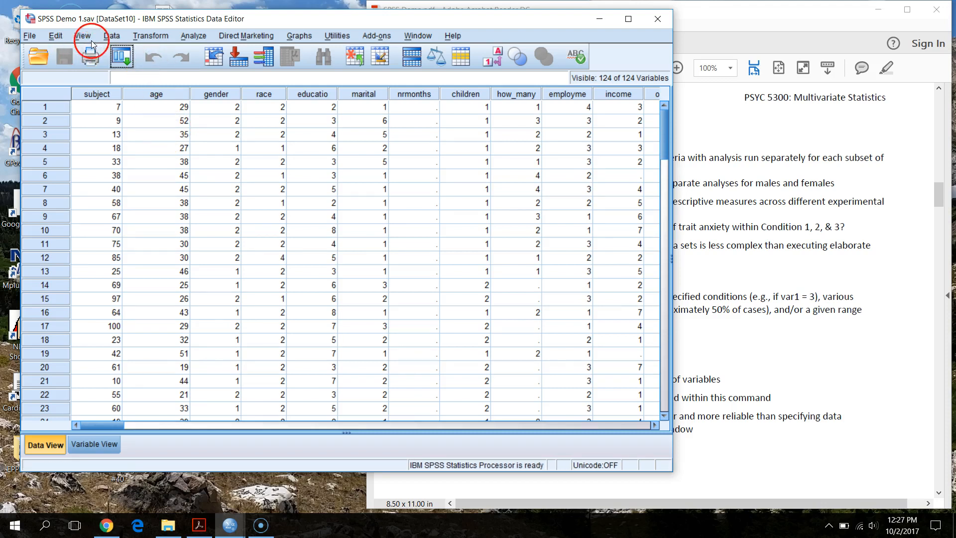
pyautogui.click(112, 36)
pyautogui.click(734, 22)
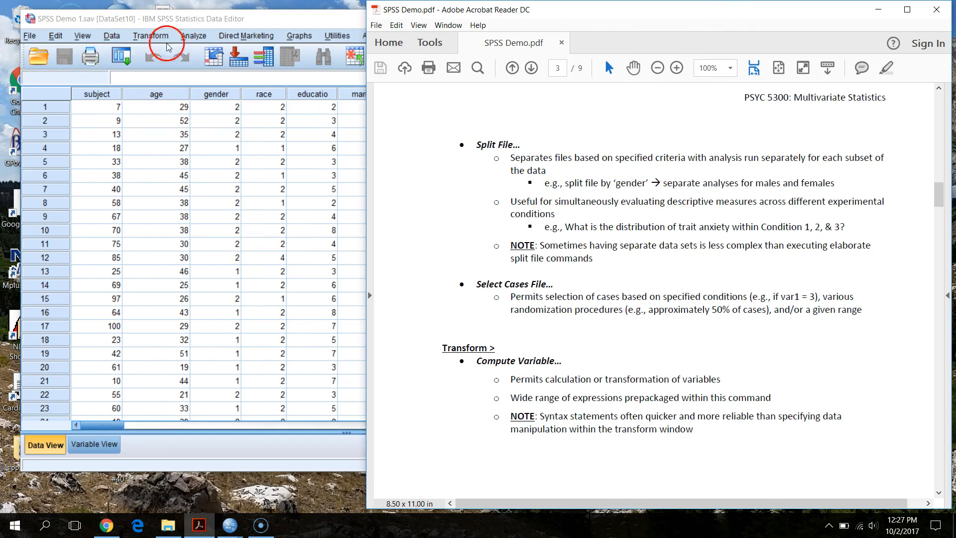
# - Split the SPSS Demo 1 file by gender, organizing output by groups and sorting the file by grouping variables
pyautogui.click(151, 36)
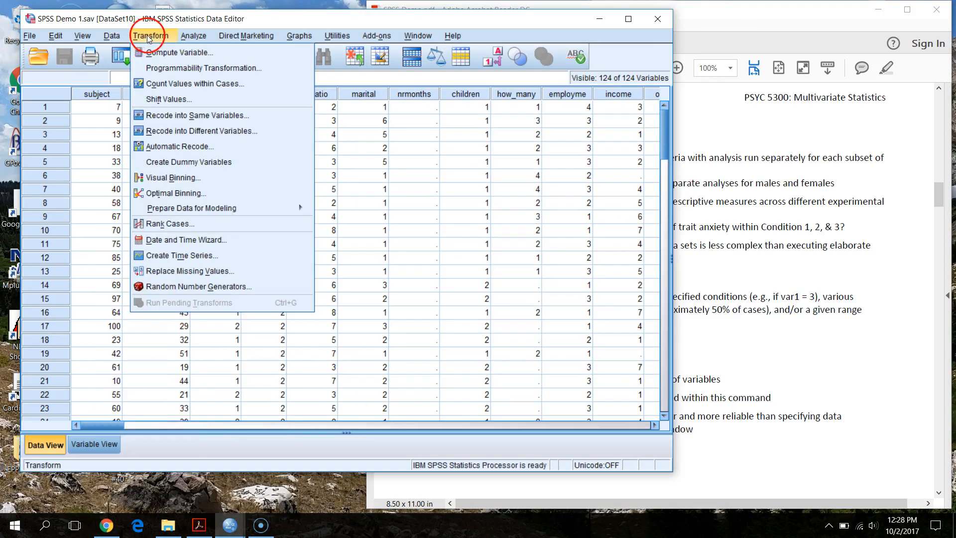
pyautogui.moveTo(107, 40)
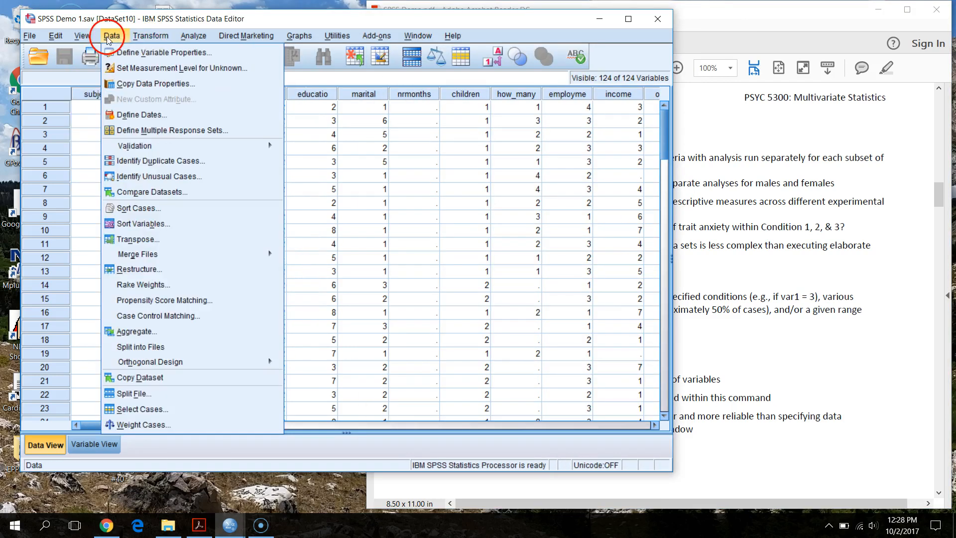
pyautogui.click(139, 396)
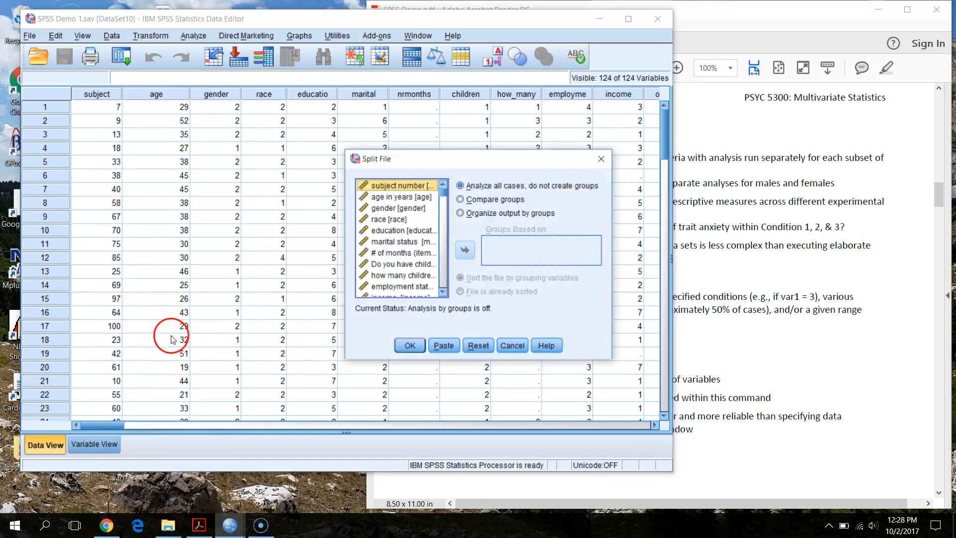
pyautogui.click(433, 208)
pyautogui.click(459, 213)
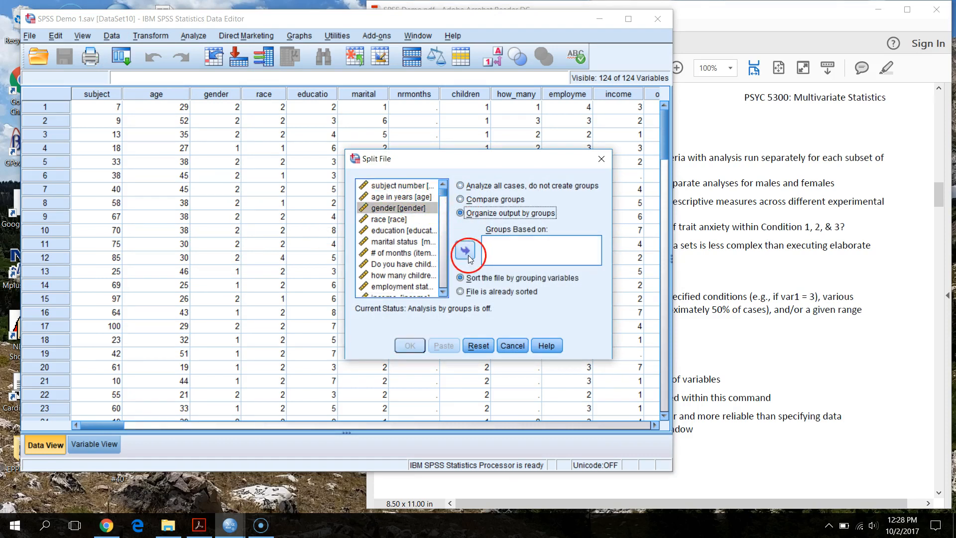
pyautogui.click(464, 250)
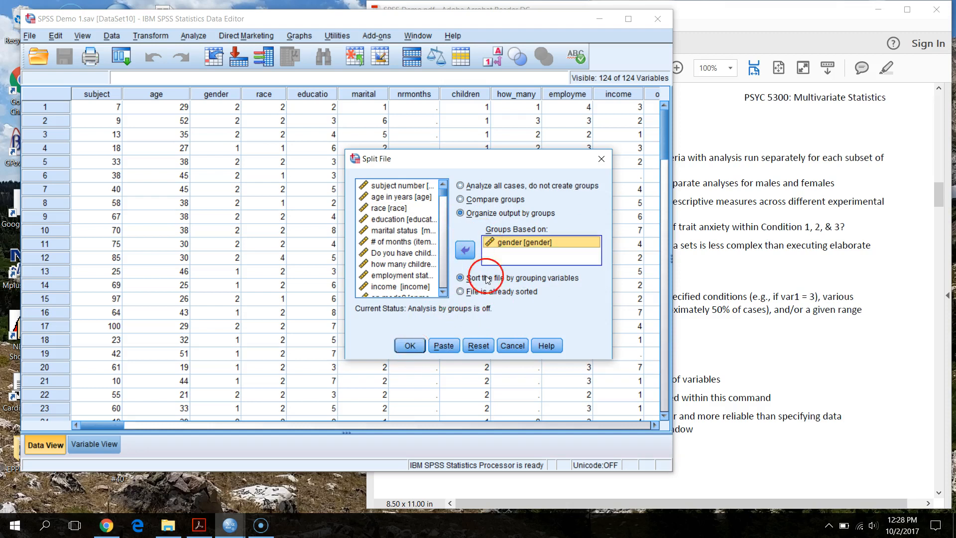
pyautogui.click(465, 250)
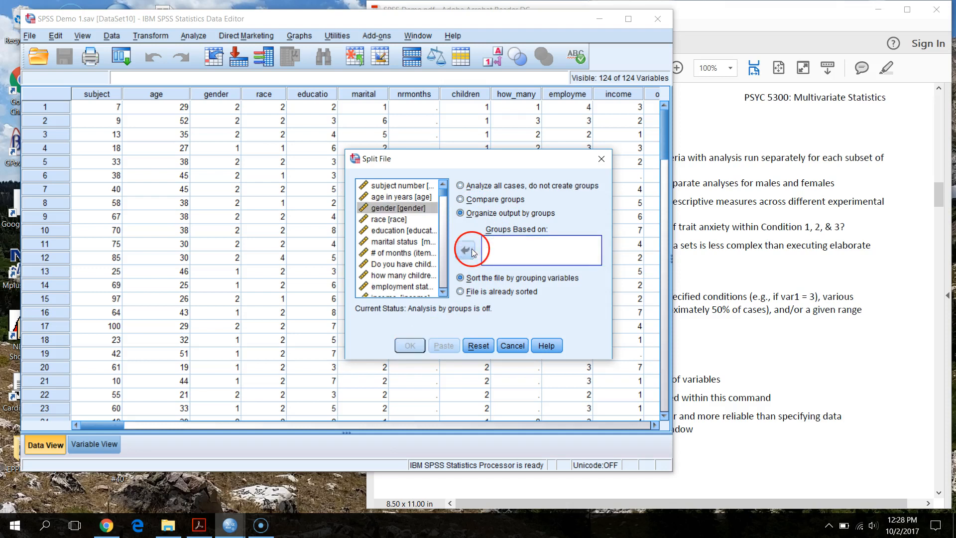
pyautogui.click(464, 253)
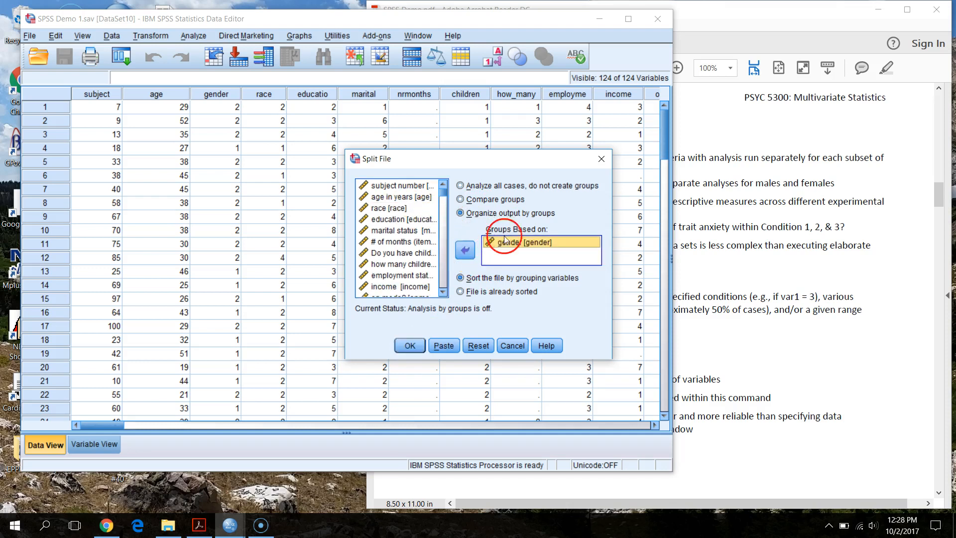
pyautogui.click(410, 345)
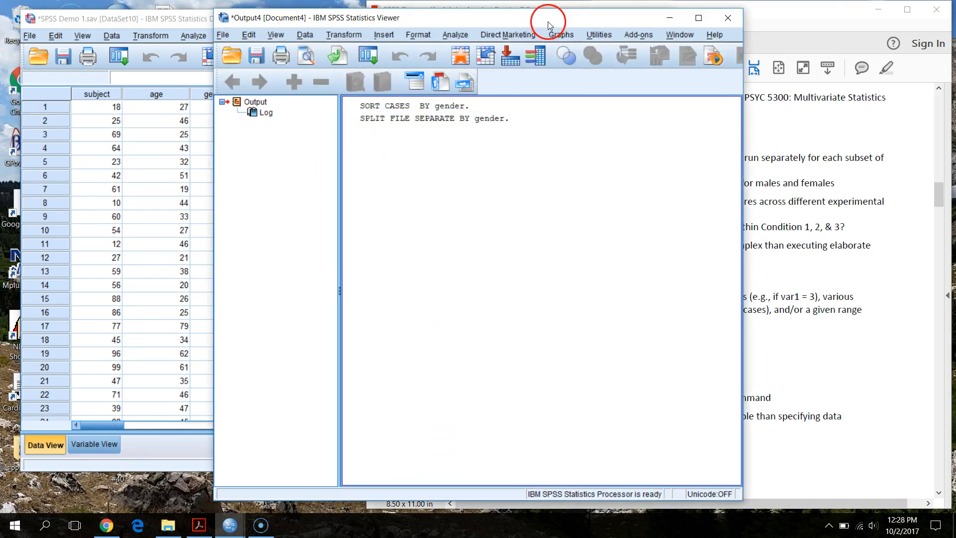
# - Run Descriptives on age in years for the gender-split SPSS Demo 1 data, and return to its data window
pyautogui.moveTo(549, 25); pyautogui.dragTo(482, 29)
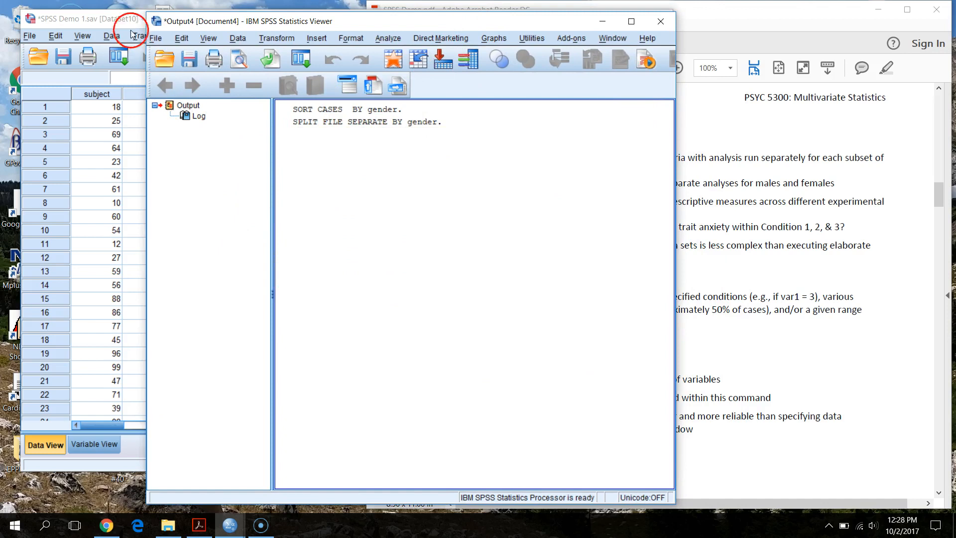
pyautogui.click(103, 24)
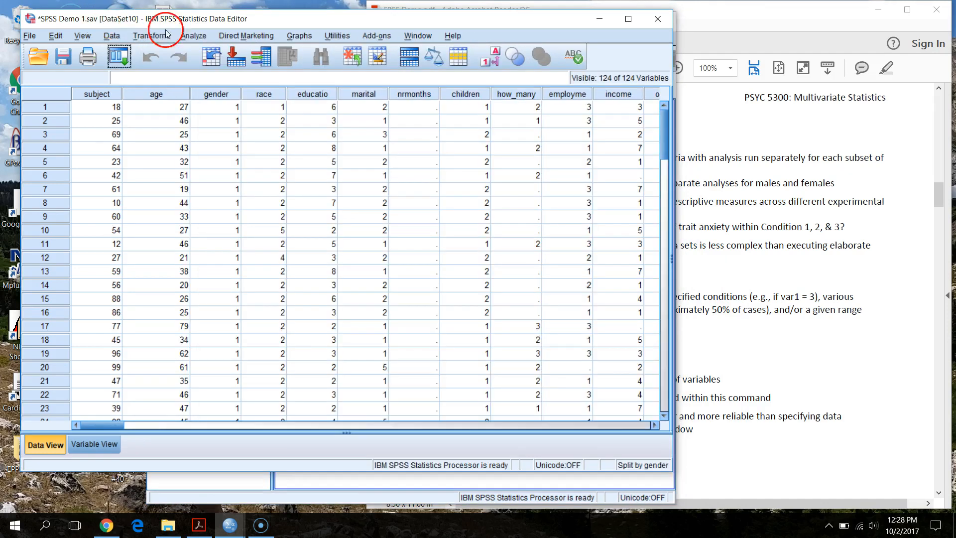
pyautogui.click(190, 38)
pyautogui.moveTo(226, 66)
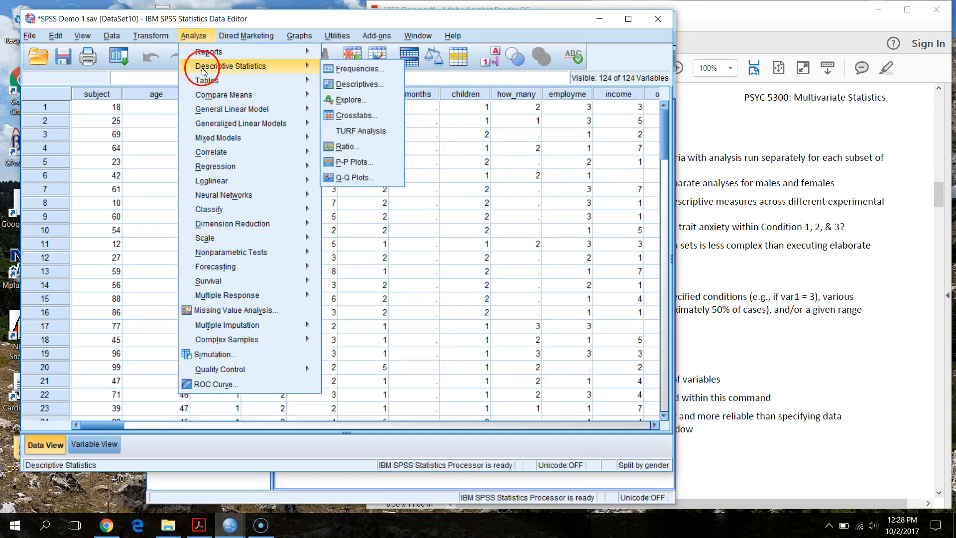
pyautogui.click(368, 86)
pyautogui.click(234, 217)
pyautogui.click(282, 248)
pyautogui.click(246, 332)
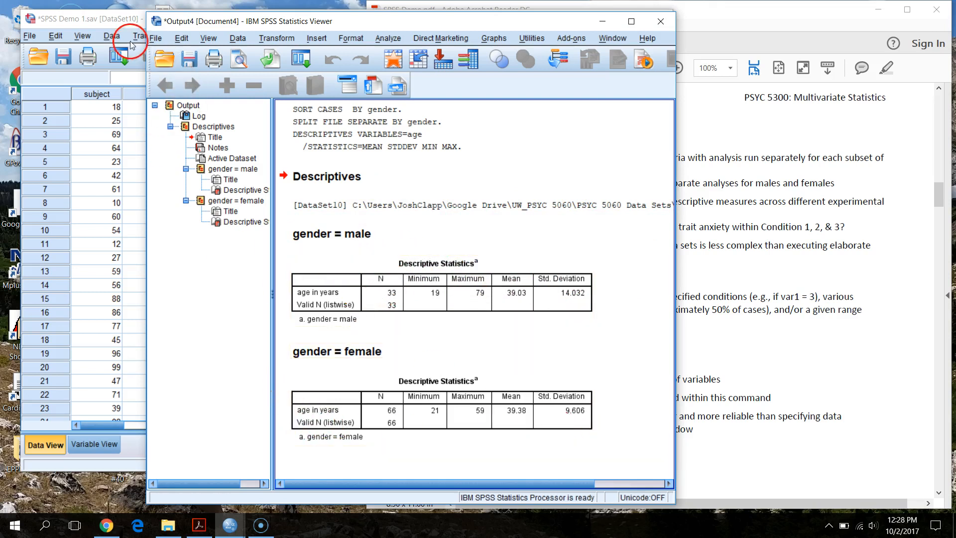
pyautogui.click(118, 21)
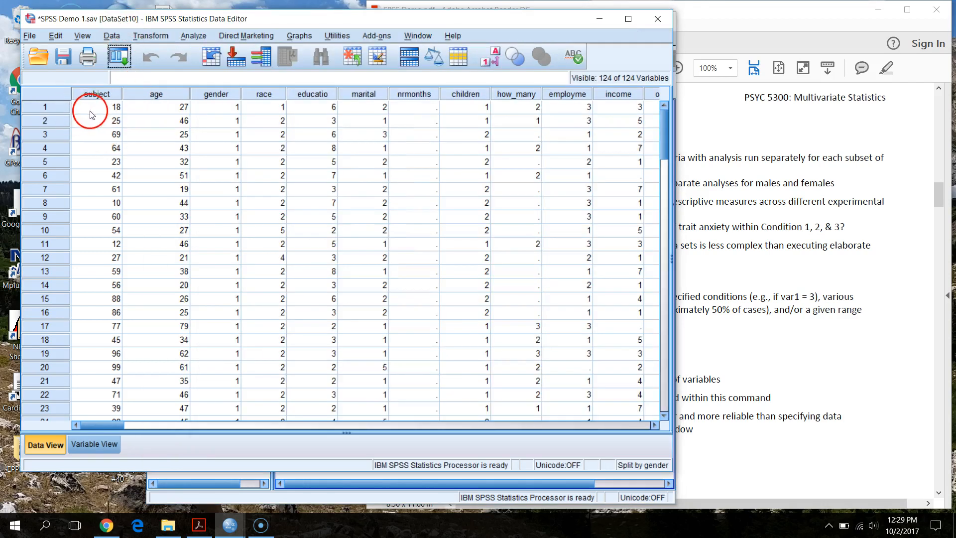
pyautogui.rightClick(108, 99)
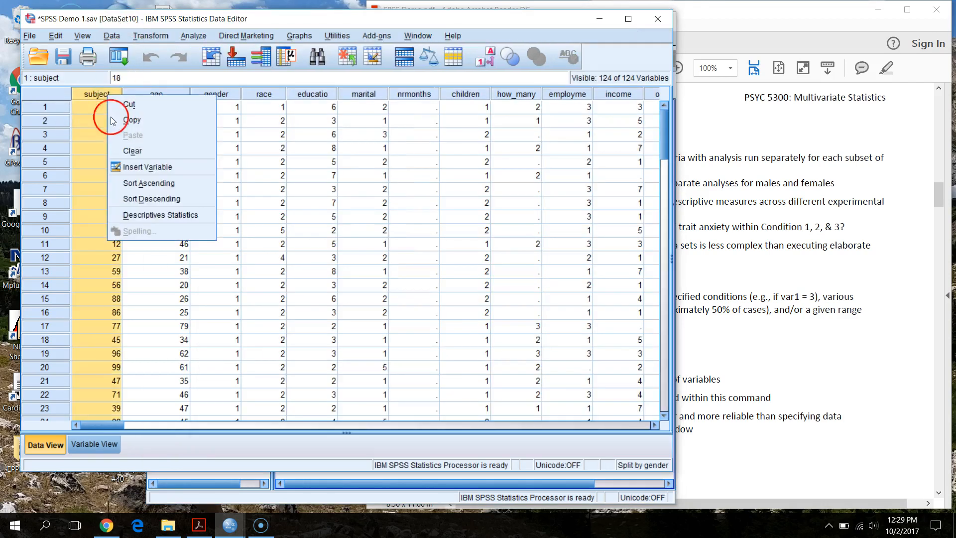
pyautogui.click(82, 35)
pyautogui.moveTo(107, 36)
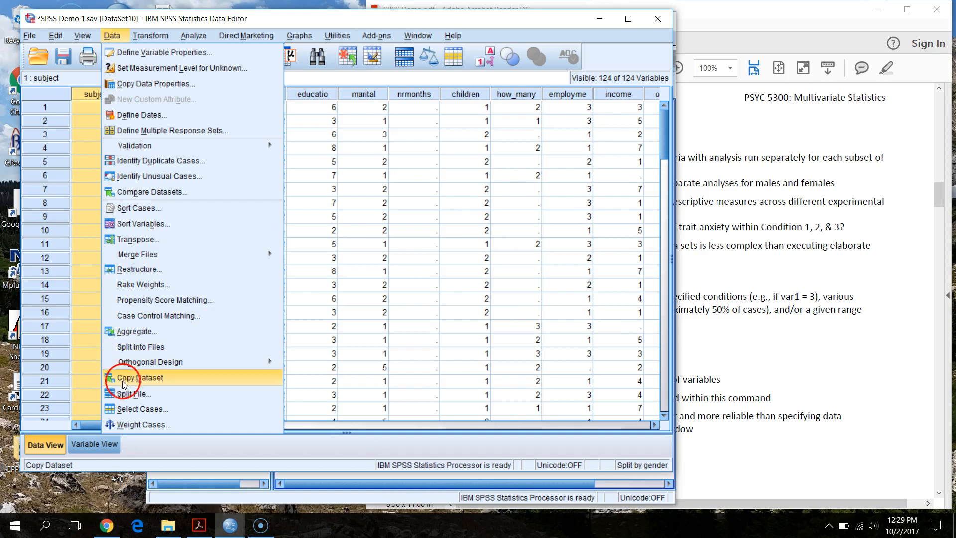
pyautogui.click(88, 397)
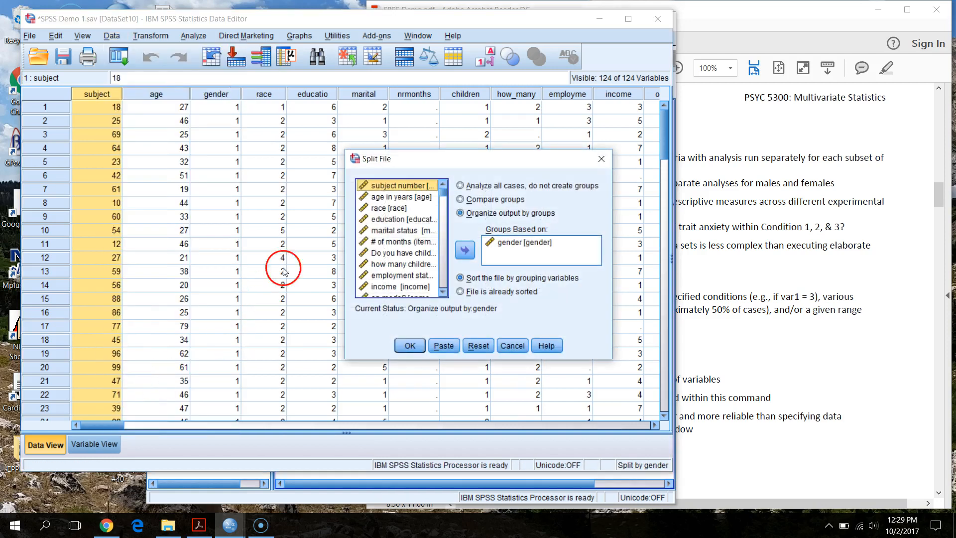
pyautogui.click(477, 185)
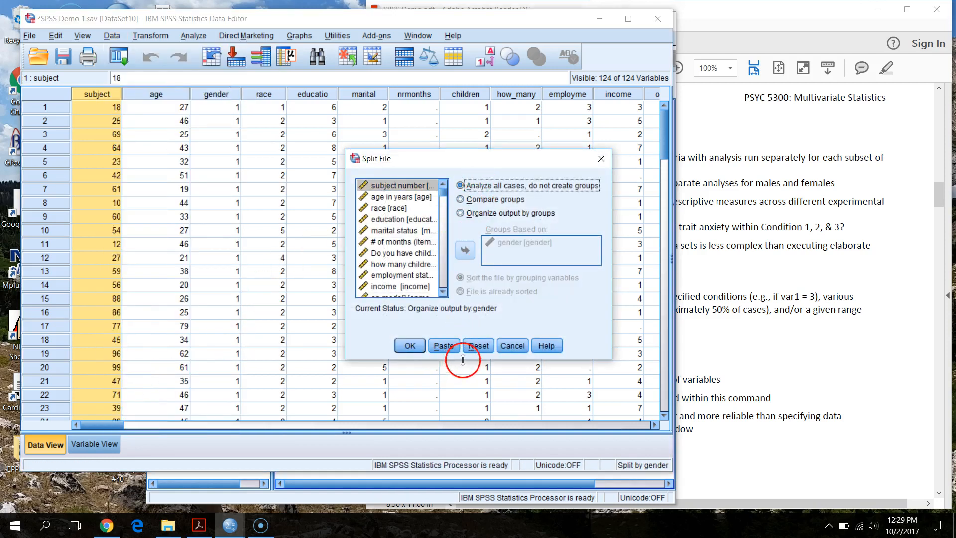
pyautogui.click(508, 345)
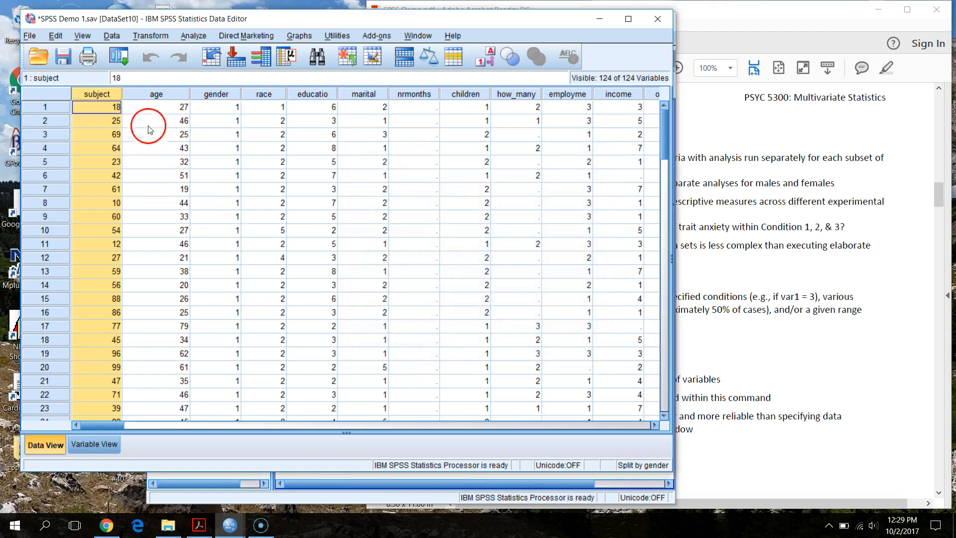
# - Sort the cases by subject in ascending order, and rerun Descriptives on age in years
pyautogui.rightClick(105, 93)
pyautogui.click(132, 178)
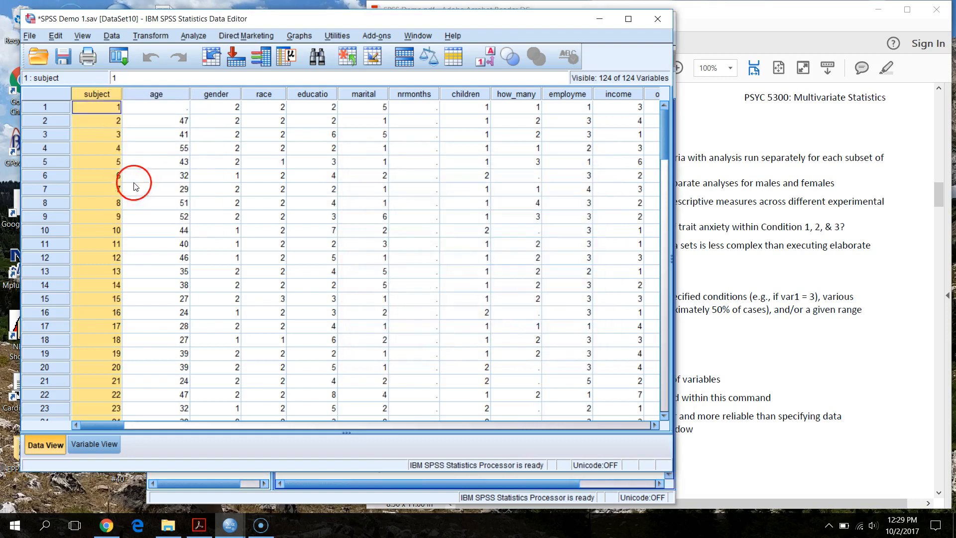
pyautogui.click(193, 36)
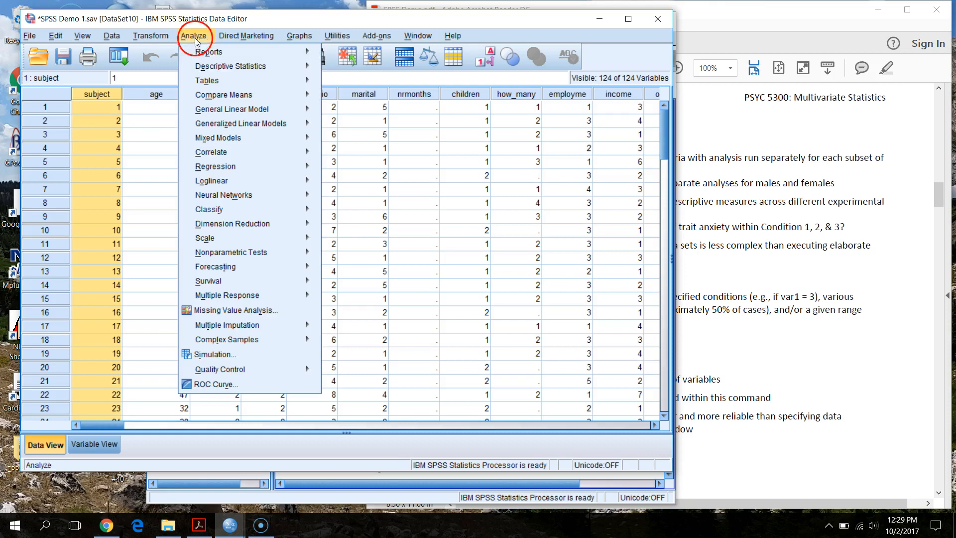
pyautogui.moveTo(318, 66)
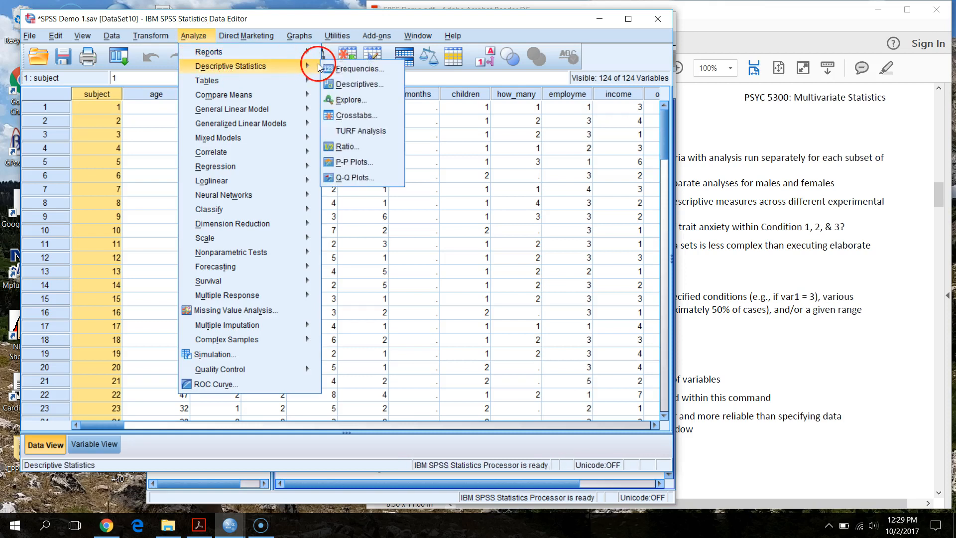
pyautogui.click(371, 85)
pyautogui.click(241, 328)
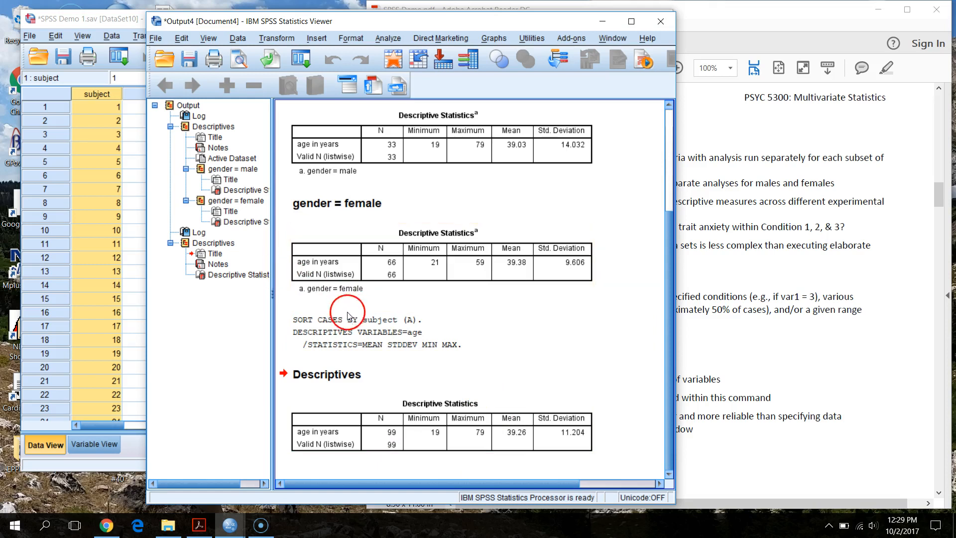
pyautogui.click(417, 446)
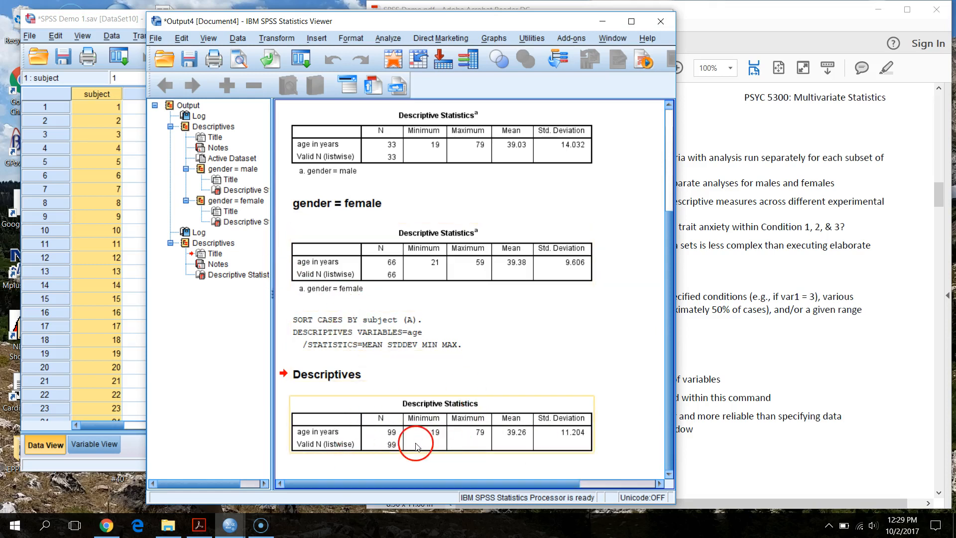
# - Bring up SPSS Demo.pdf and highlight the Split File point about evaluating descriptive measures across different experimental conditions
pyautogui.click(747, 31)
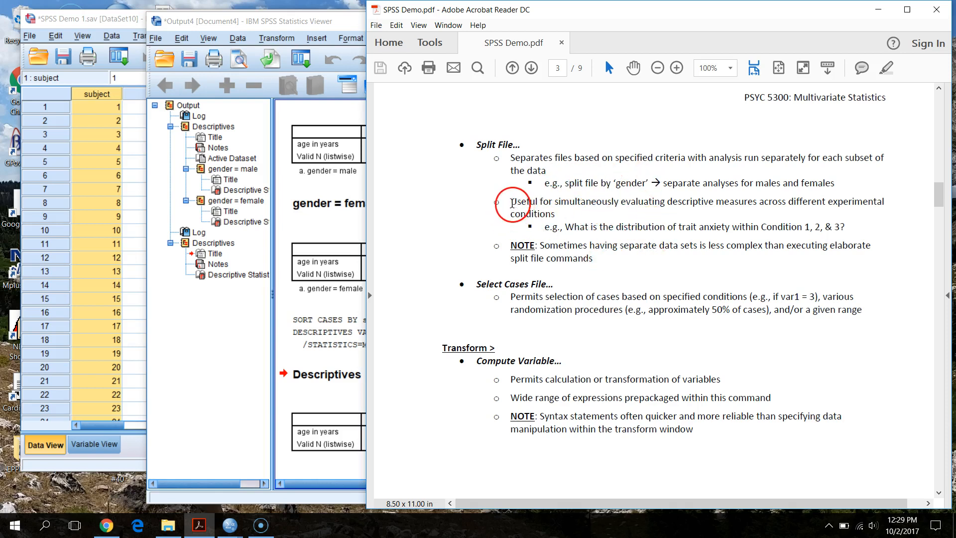
pyautogui.moveTo(538, 206); pyautogui.dragTo(556, 213)
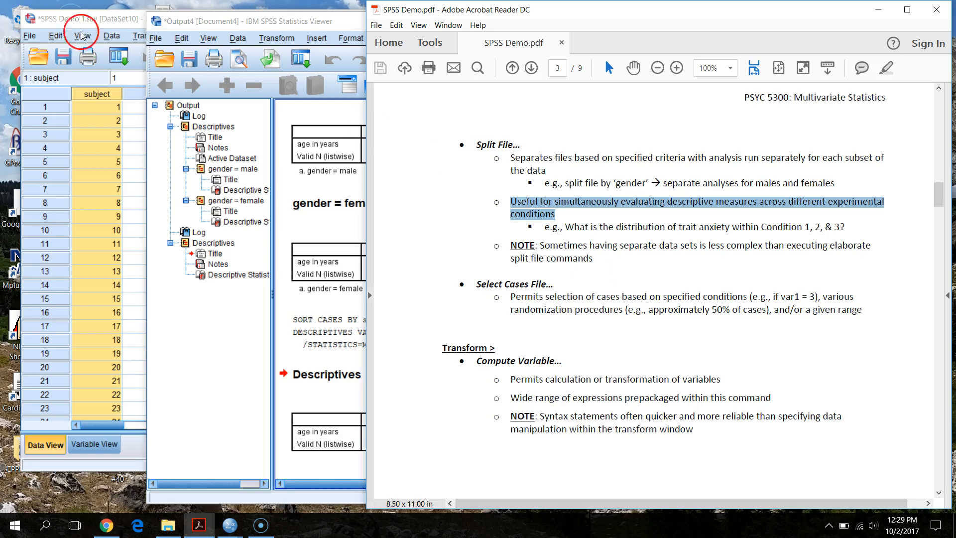
# - Split the SPSS Demo 1 file by marital status instead of gender, keeping output organized by groups and sorted by grouping variables
pyautogui.click(109, 27)
pyautogui.click(155, 40)
pyautogui.moveTo(269, 35)
pyautogui.moveTo(185, 40)
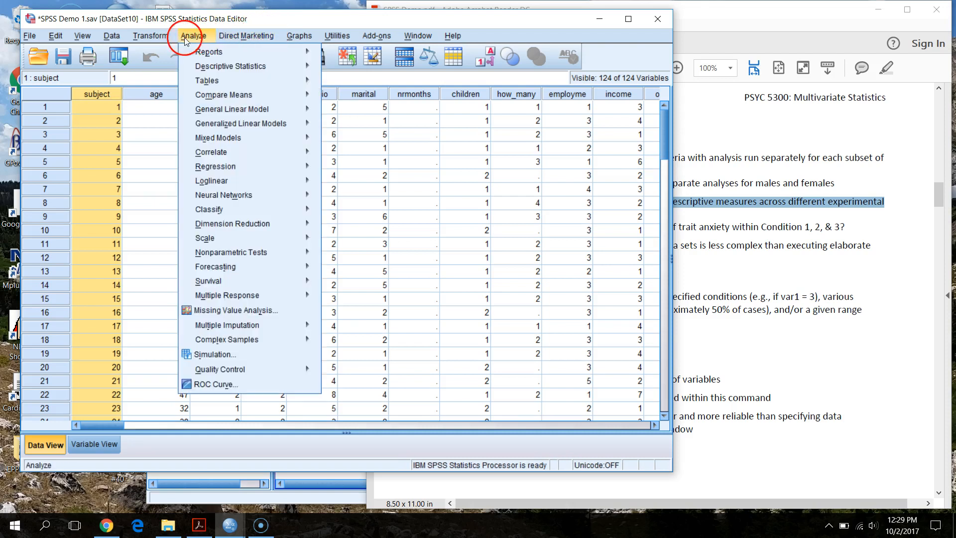
pyautogui.moveTo(228, 68)
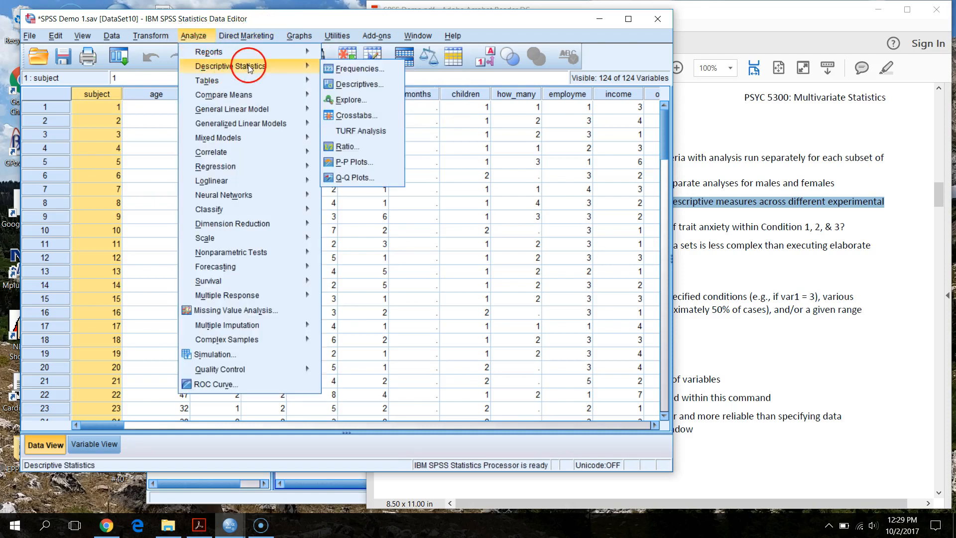
pyautogui.moveTo(112, 34)
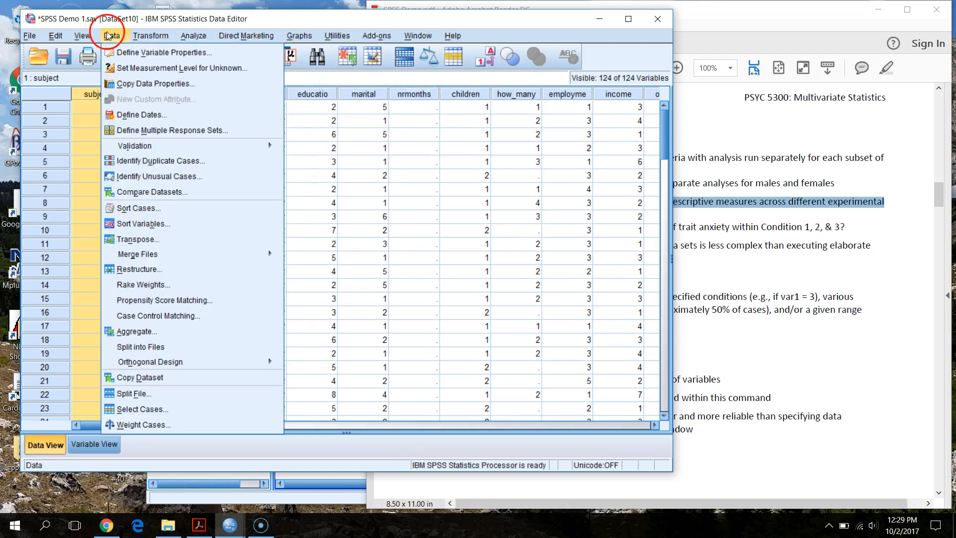
pyautogui.click(144, 395)
pyautogui.click(547, 243)
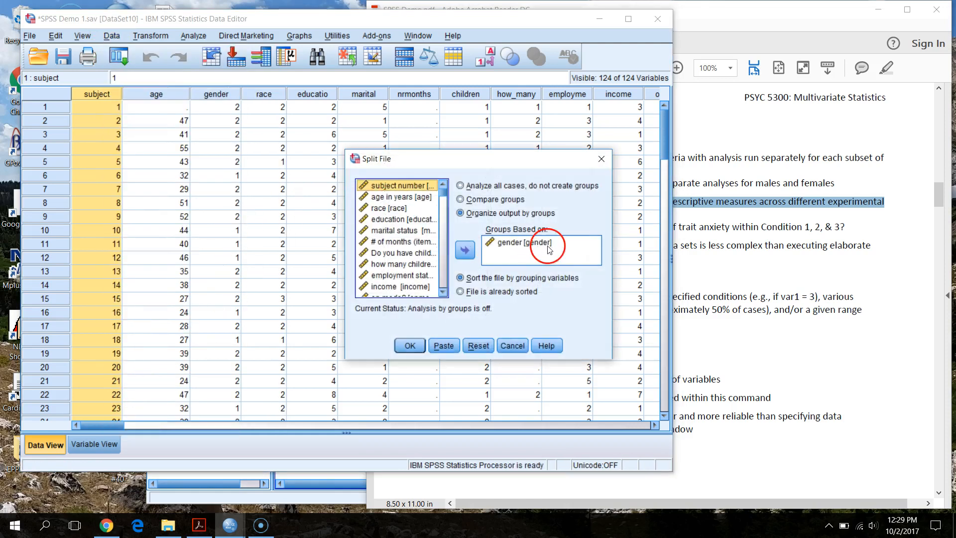
pyautogui.click(468, 251)
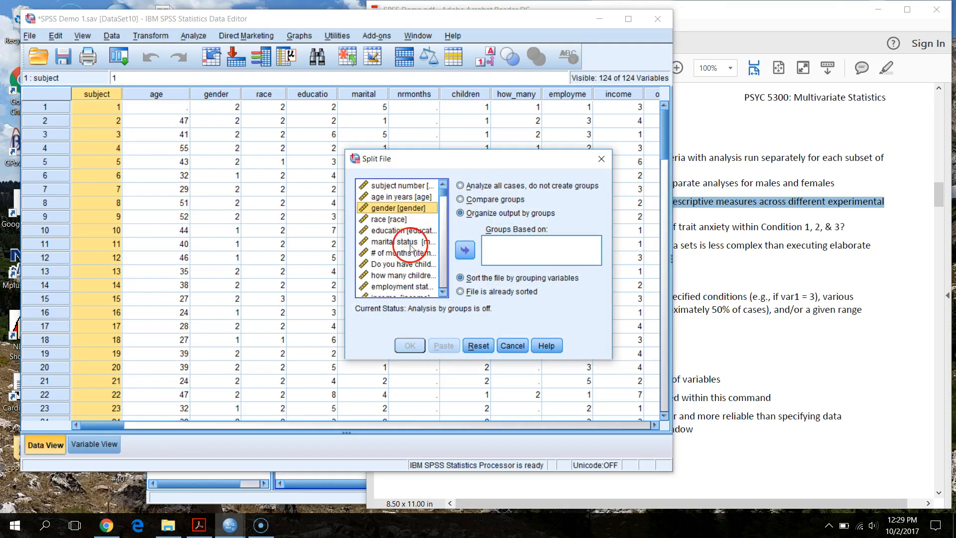
pyautogui.click(406, 241)
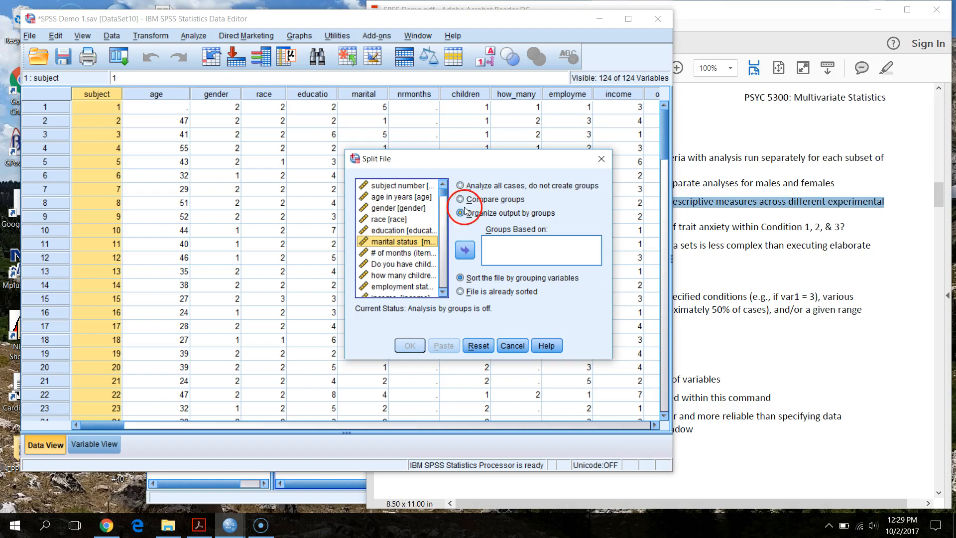
pyautogui.click(465, 251)
pyautogui.click(411, 344)
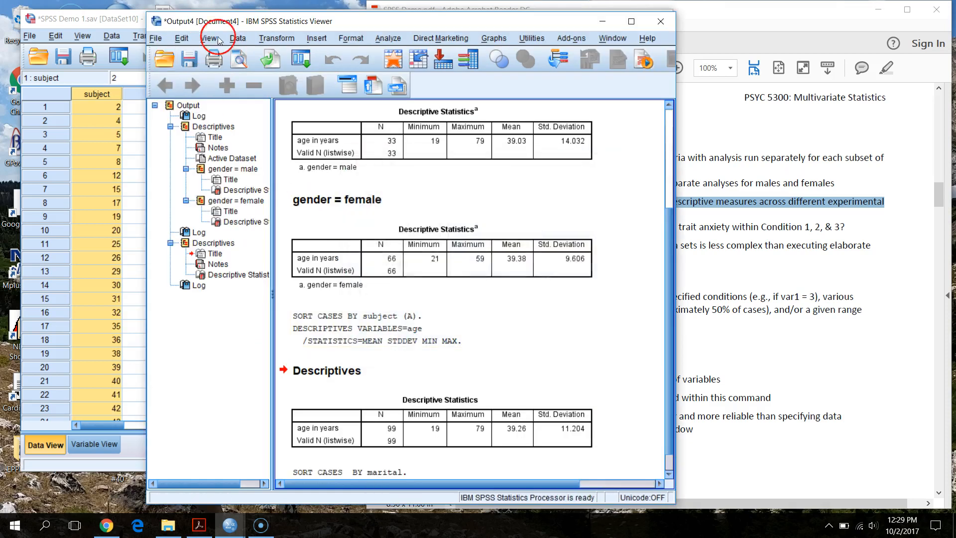
# - Run Descriptives on age in years for the file split by marital status, and review the table for each marital status group
pyautogui.click(237, 38)
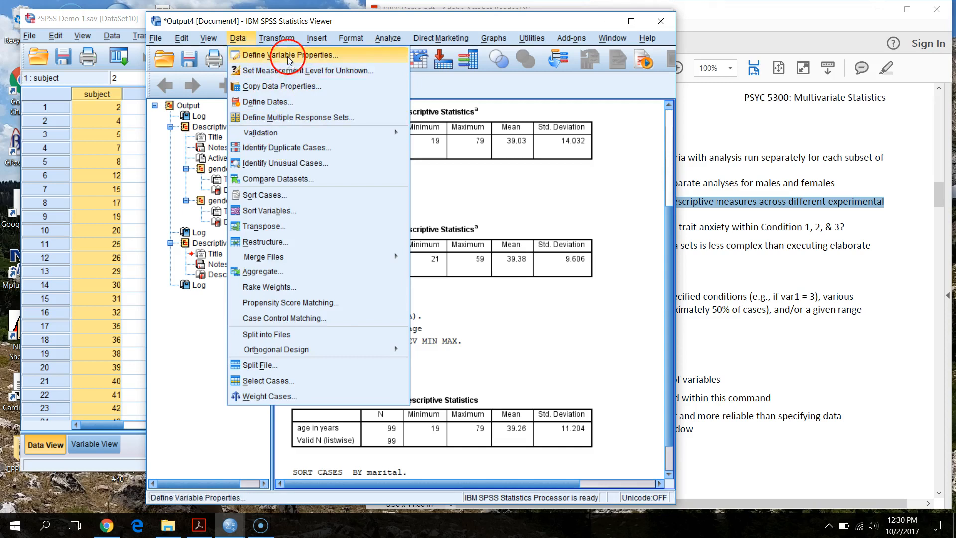
pyautogui.moveTo(388, 38)
pyautogui.moveTo(476, 72)
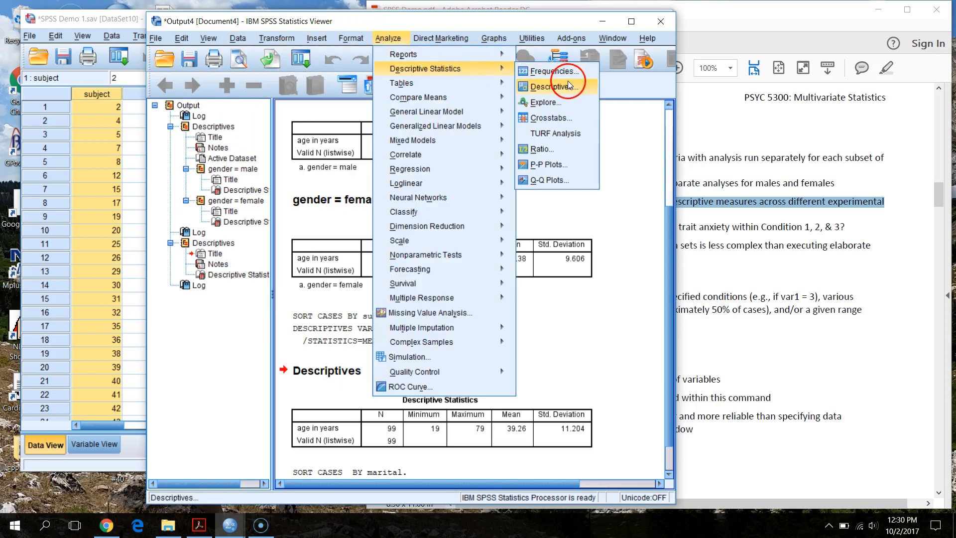
pyautogui.click(553, 86)
pyautogui.click(240, 330)
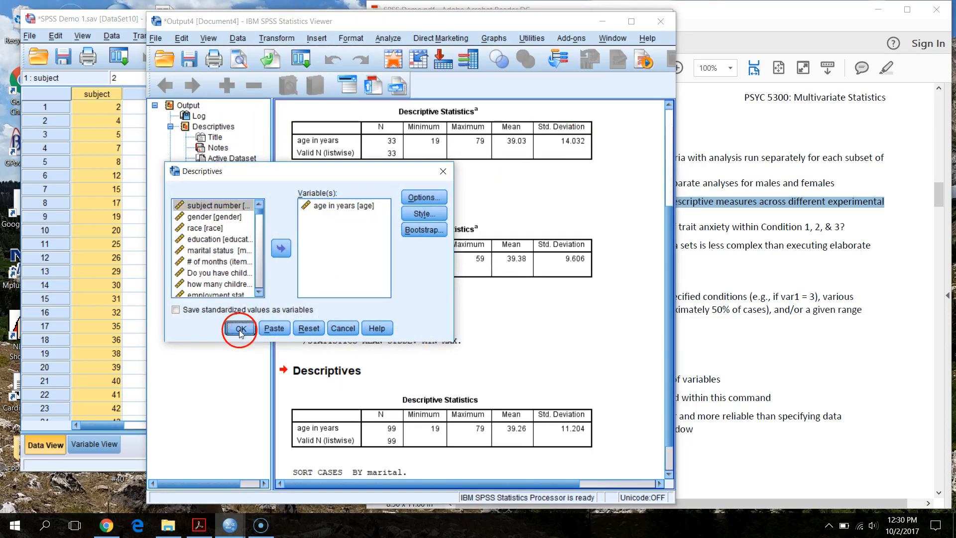
pyautogui.moveTo(670, 341)
pyautogui.mouseDown()
pyautogui.moveTo(672, 328)
pyautogui.moveTo(672, 344)
pyautogui.mouseUp()
pyautogui.click(427, 191)
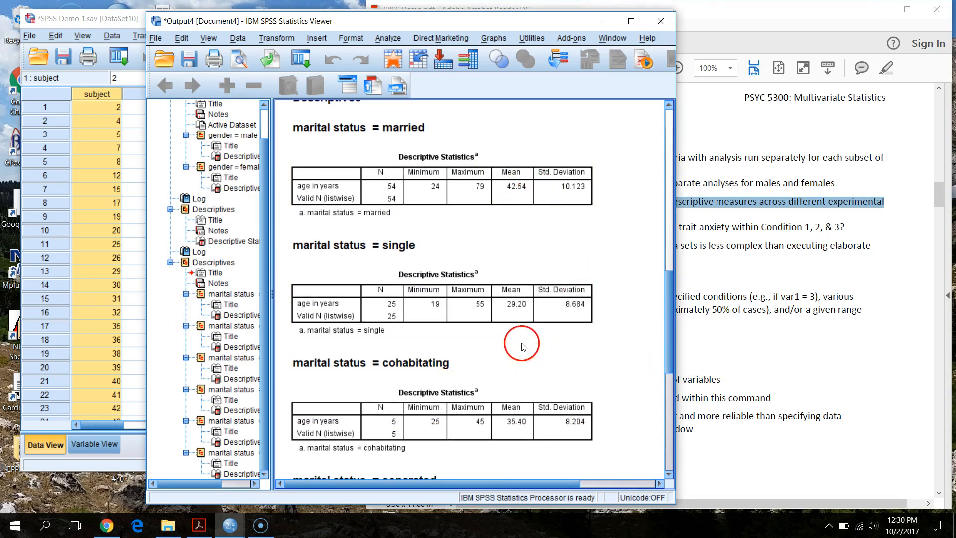
pyautogui.moveTo(669, 343); pyautogui.dragTo(663, 386)
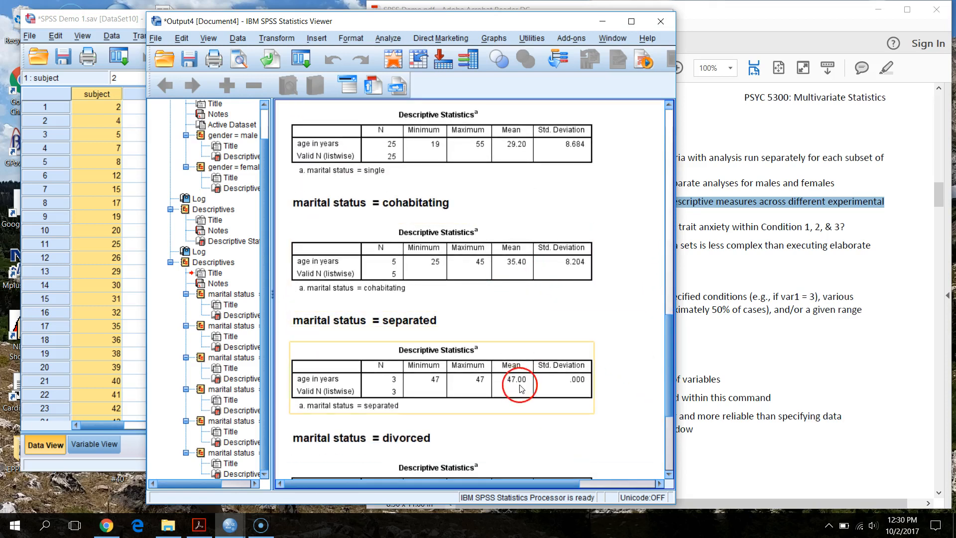
pyautogui.moveTo(671, 358); pyautogui.dragTo(674, 267)
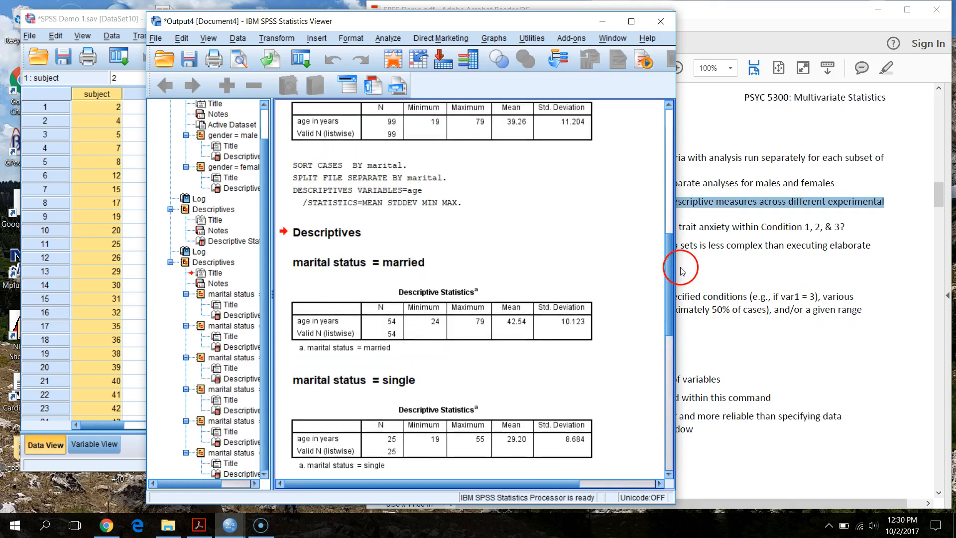
# - Sort the SPSS Demo 1 cases by subject in ascending order, and switch to SPSS Demo.pdf
pyautogui.click(86, 23)
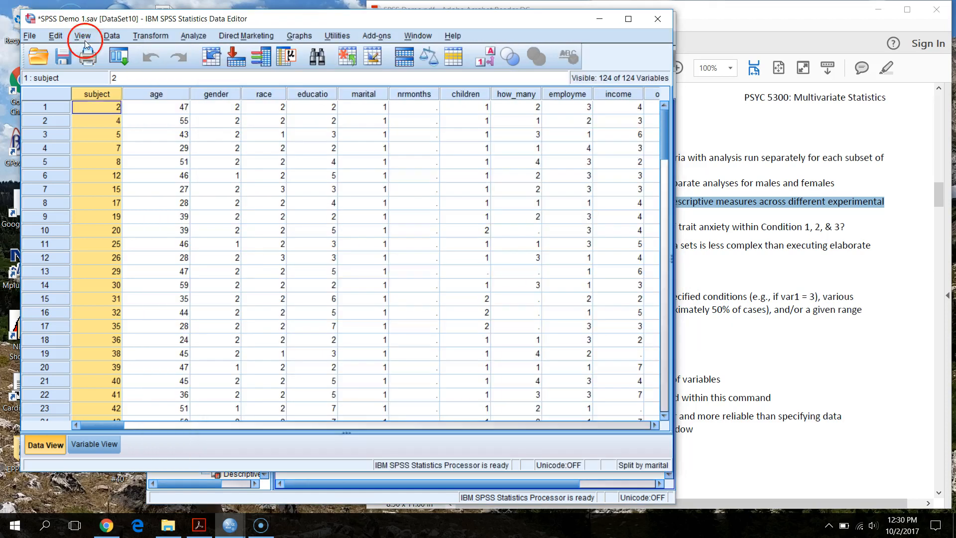
pyautogui.rightClick(100, 96)
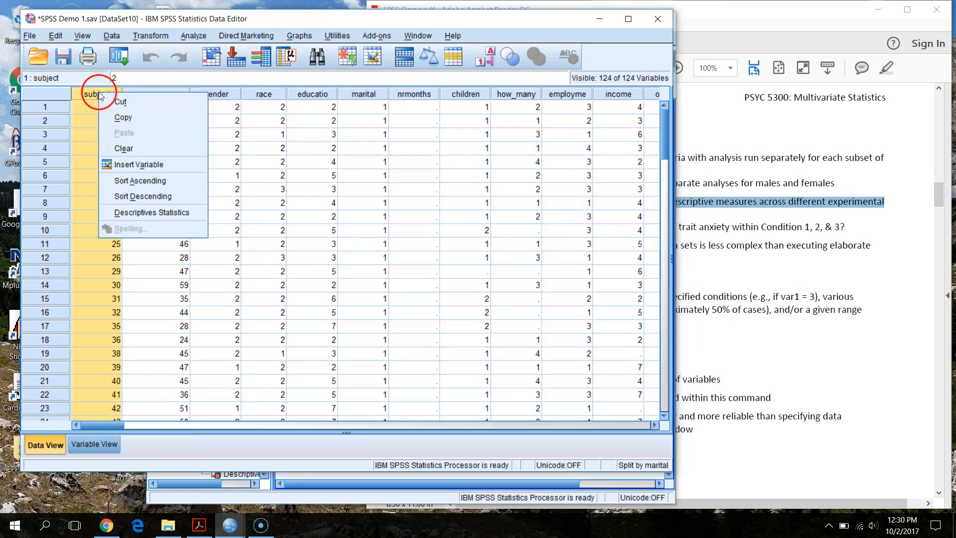
pyautogui.click(156, 177)
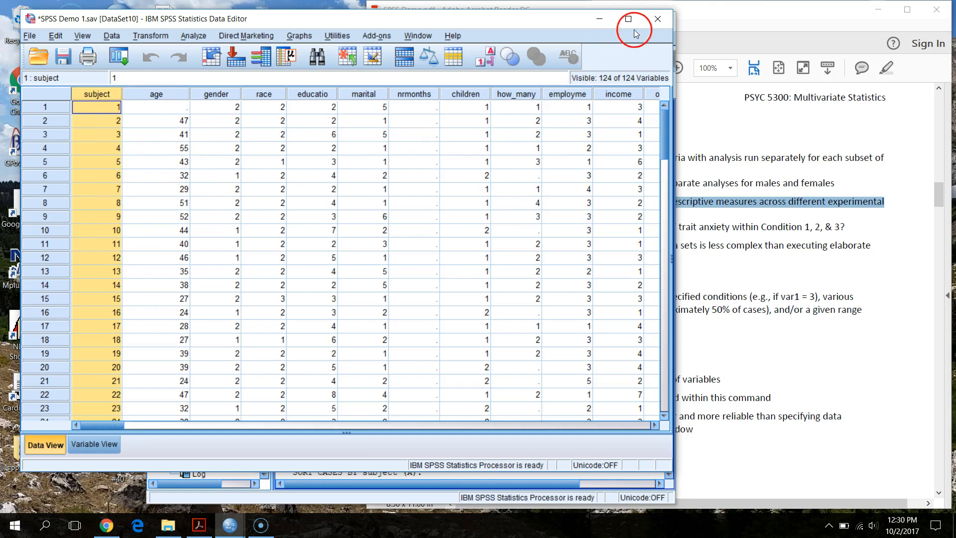
pyautogui.click(731, 35)
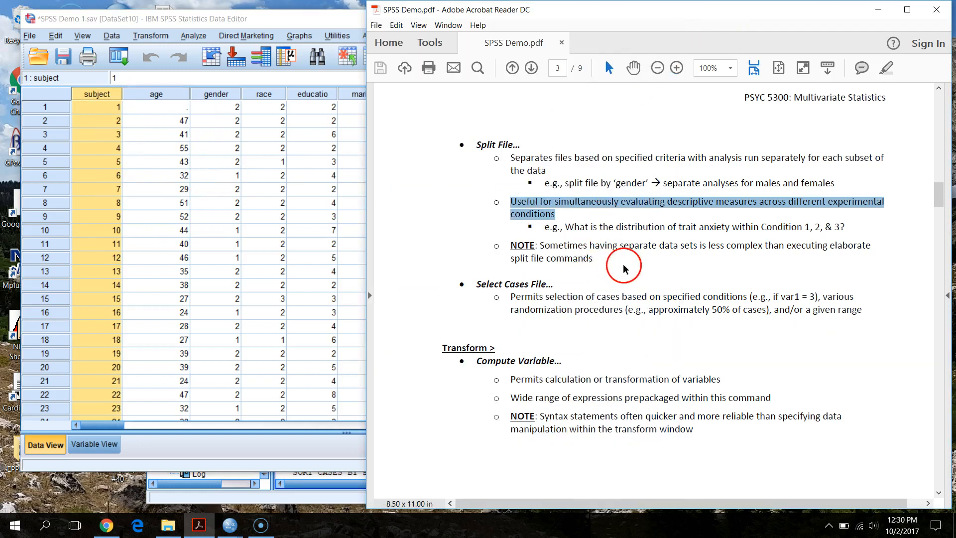
# - Switch to the SPSS Demo 1 data and set up Select Cases with the condition marital=1
pyautogui.click(152, 19)
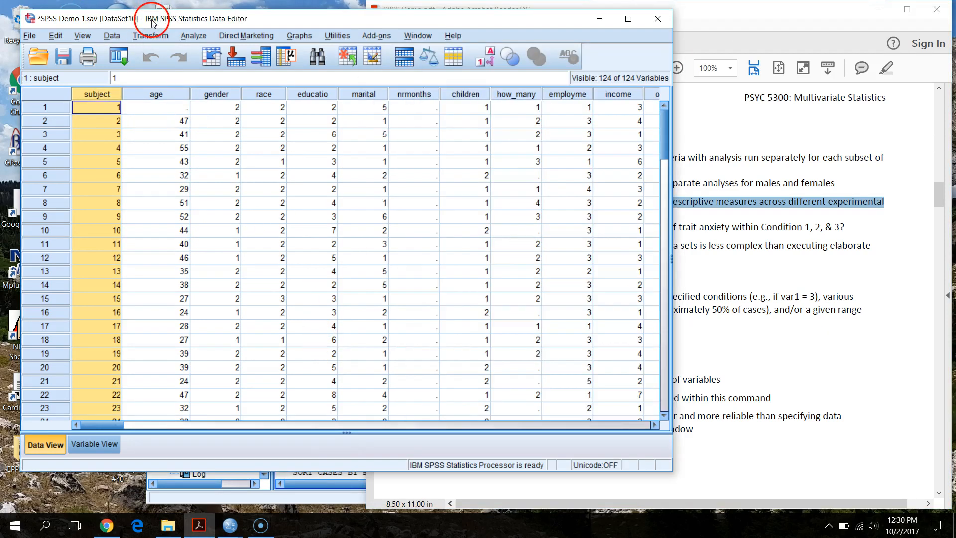
pyautogui.click(122, 37)
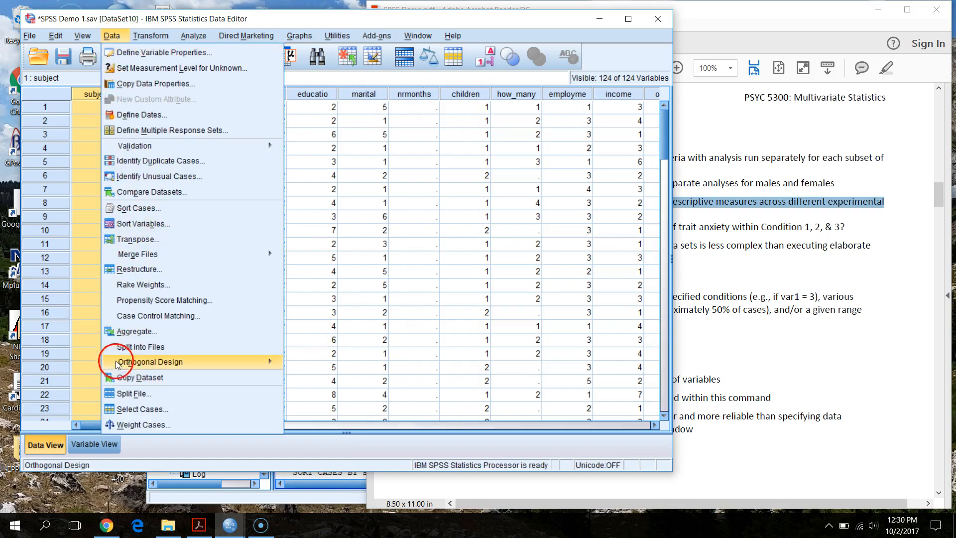
pyautogui.click(163, 409)
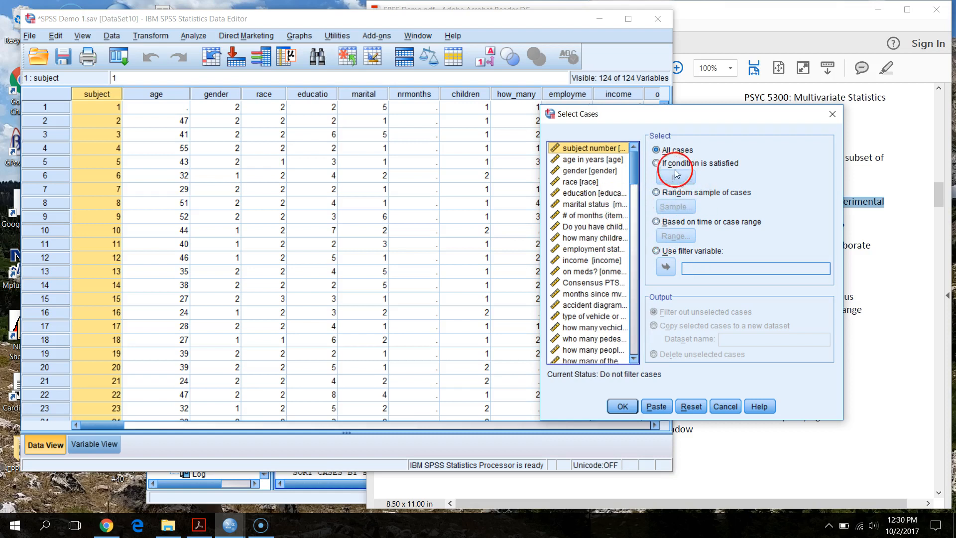
pyautogui.click(615, 205)
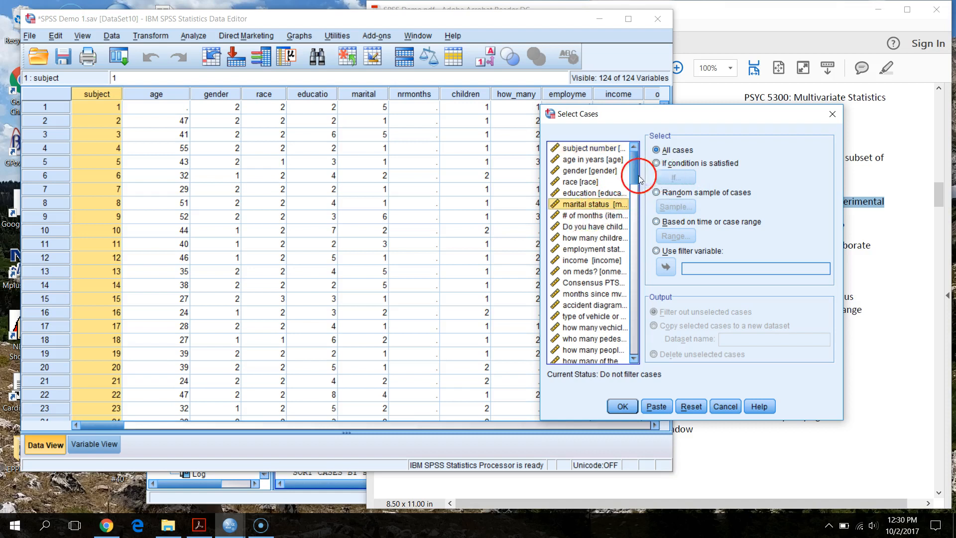
pyautogui.click(657, 164)
pyautogui.click(675, 177)
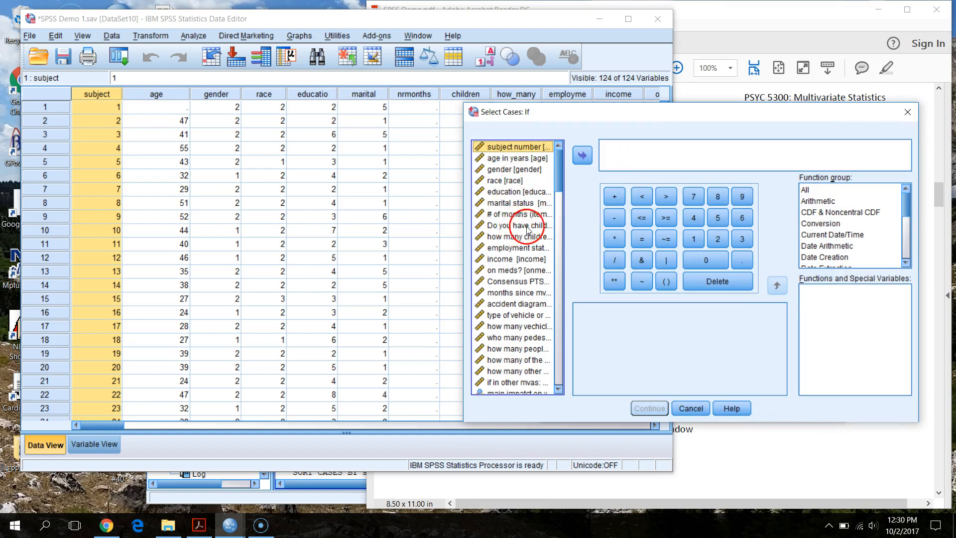
pyautogui.click(523, 203)
pyautogui.click(582, 156)
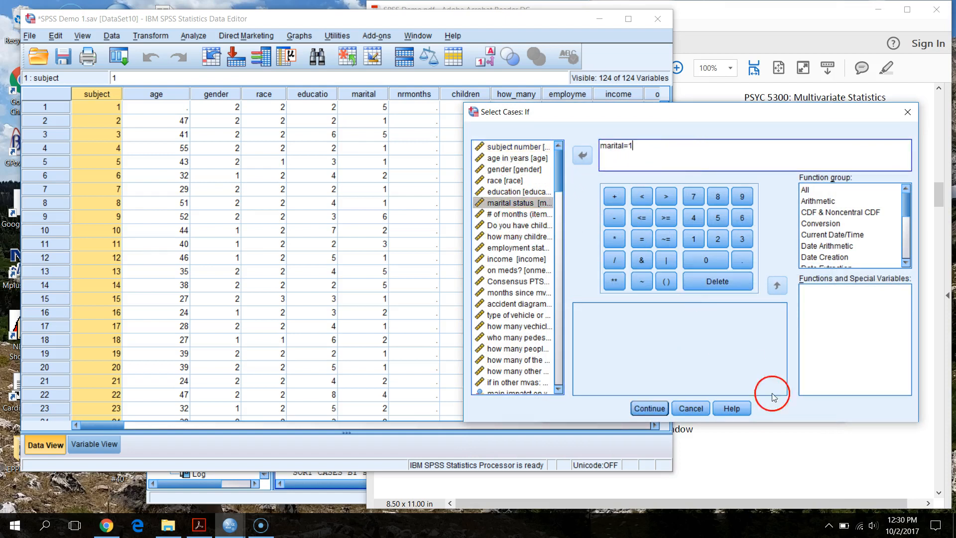
pyautogui.click(649, 408)
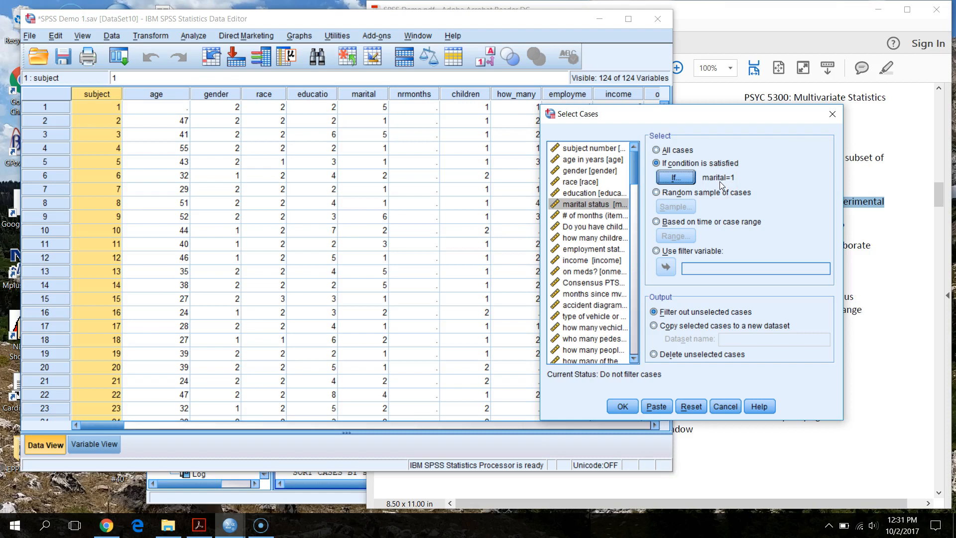
# - Try the random sample options in Select Cases, entering exactly 20 cases from the first 50, and cancel the case selection
pyautogui.click(656, 192)
pyautogui.click(673, 208)
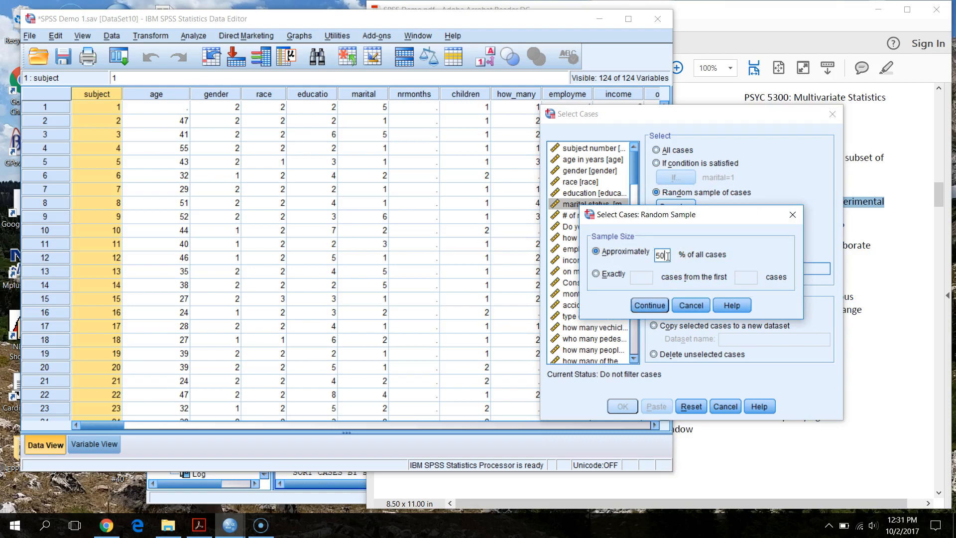
pyautogui.click(664, 307)
pyautogui.click(647, 260)
pyautogui.moveTo(664, 255); pyautogui.dragTo(653, 256)
pyautogui.press('BackSpace')
pyautogui.click(596, 273)
pyautogui.click(642, 278)
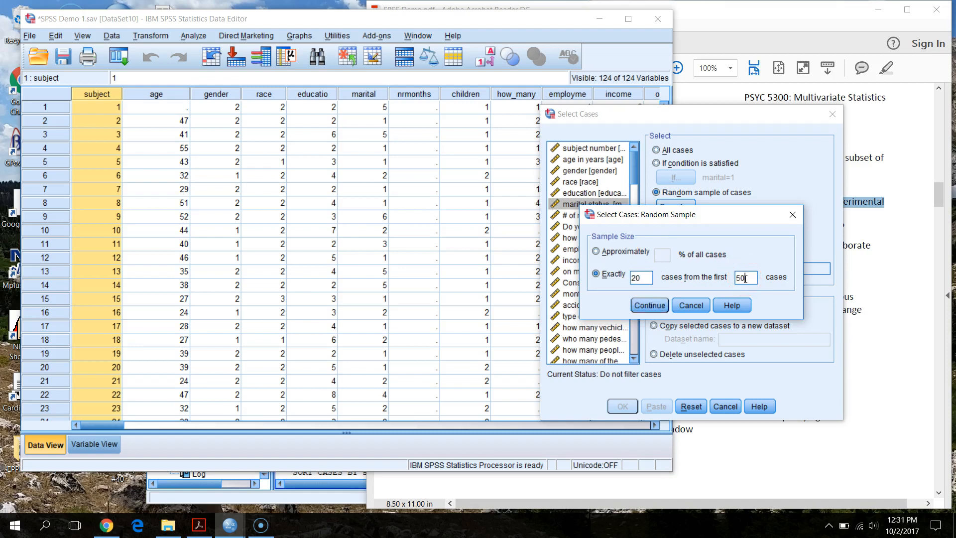
pyautogui.click(691, 305)
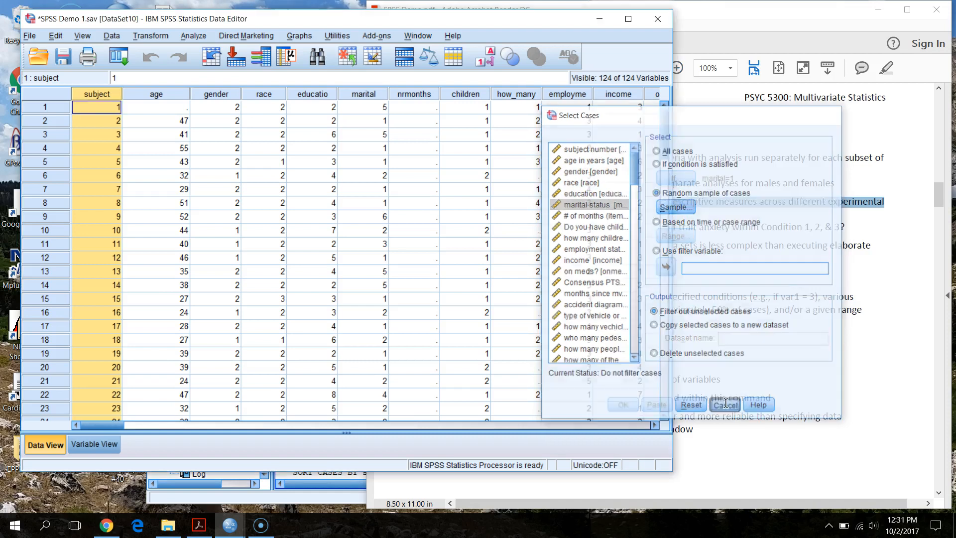
pyautogui.click(726, 404)
# - Switch to SPSS Demo.pdf and highlight the Compute Variable heading in the Transform section
pyautogui.click(792, 354)
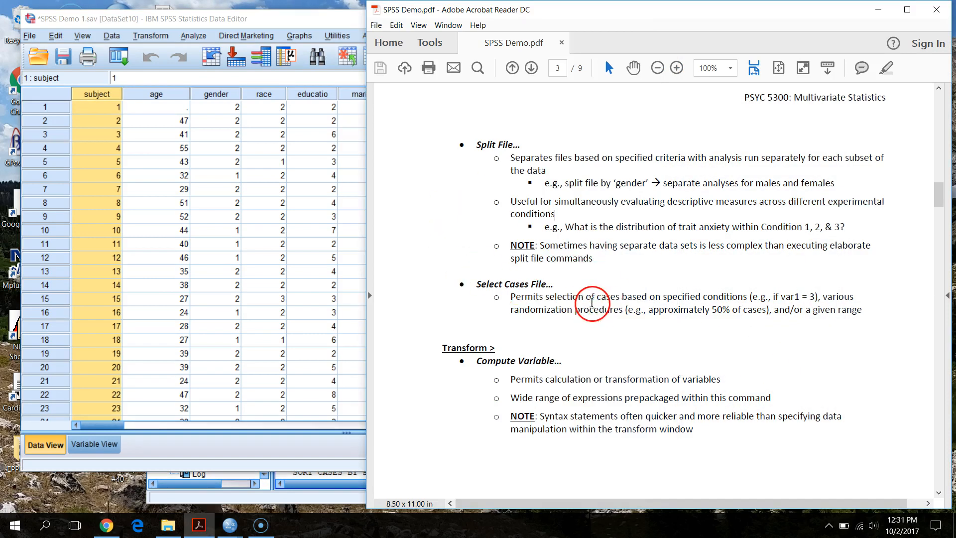
pyautogui.scroll(-2, 592, 303)
pyautogui.scroll(-1, 565, 296)
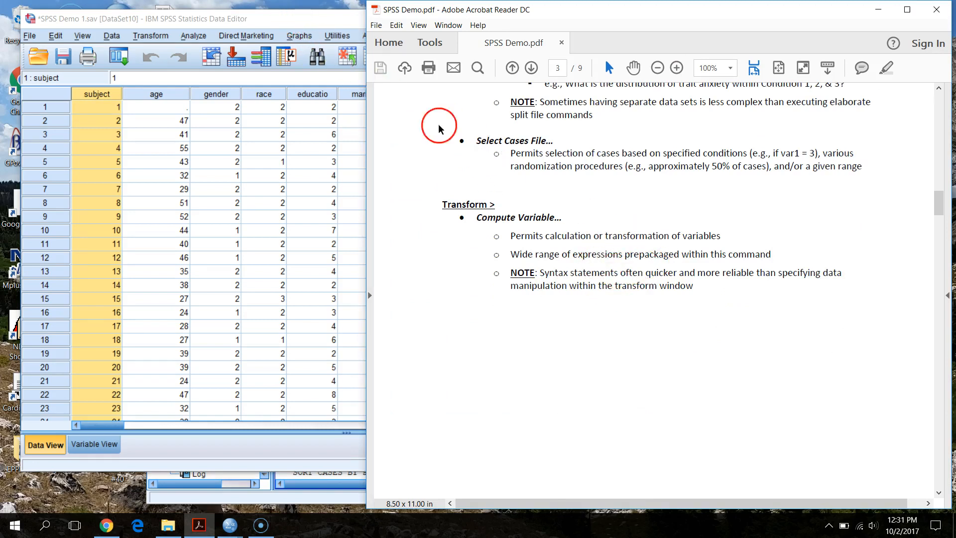
pyautogui.moveTo(474, 218); pyautogui.dragTo(551, 220)
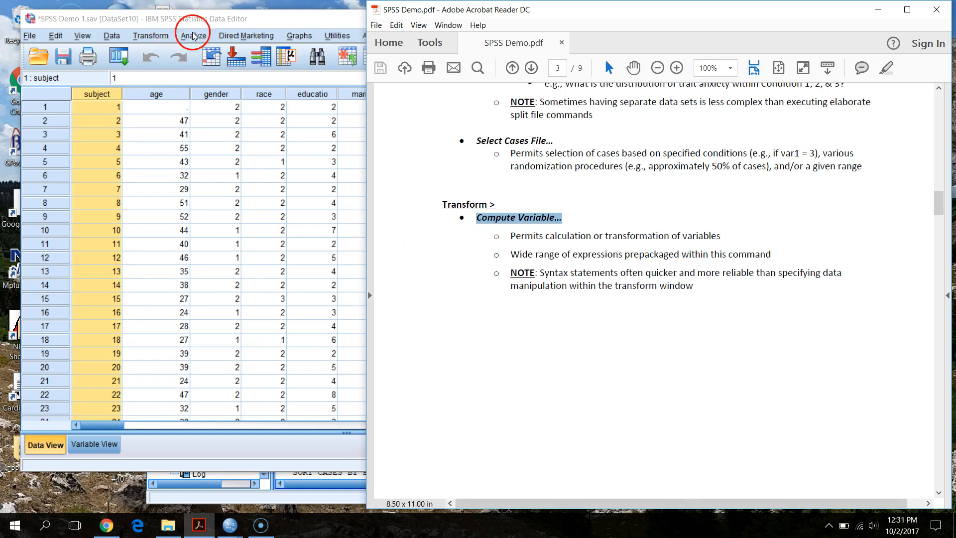
# - Return to the SPSS Demo 1 data and start Compute Variable with lnBDI as the target variable
pyautogui.click(204, 21)
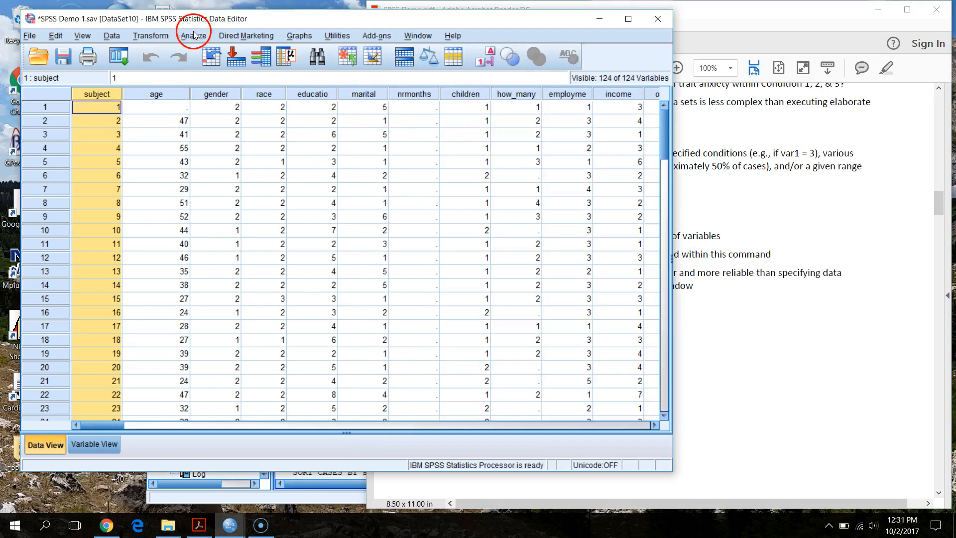
pyautogui.click(193, 37)
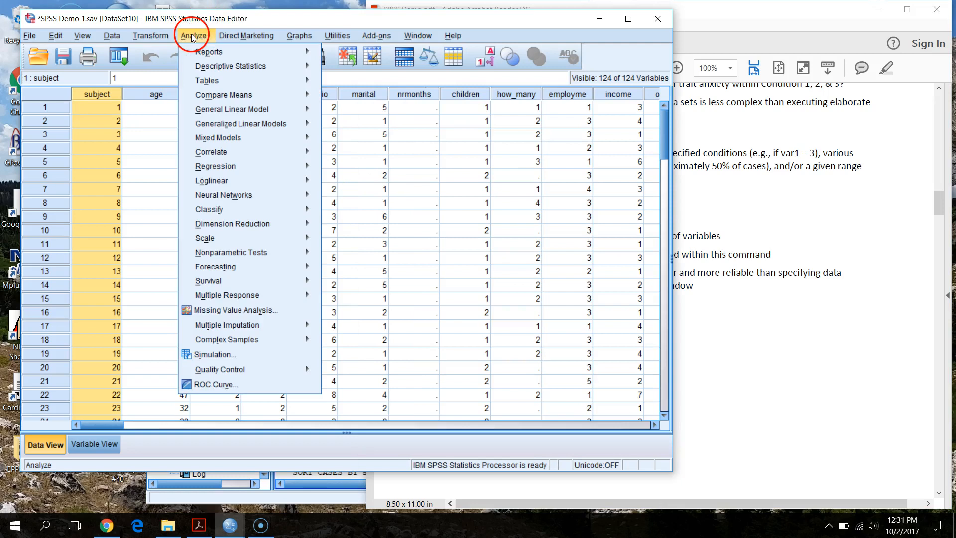
pyautogui.click(149, 49)
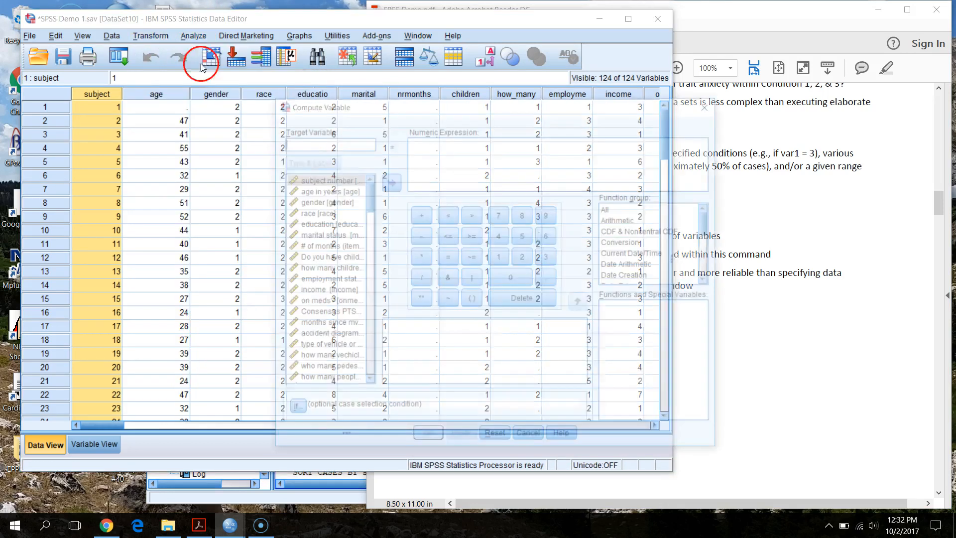
pyautogui.moveTo(369, 192); pyautogui.dragTo(352, 384)
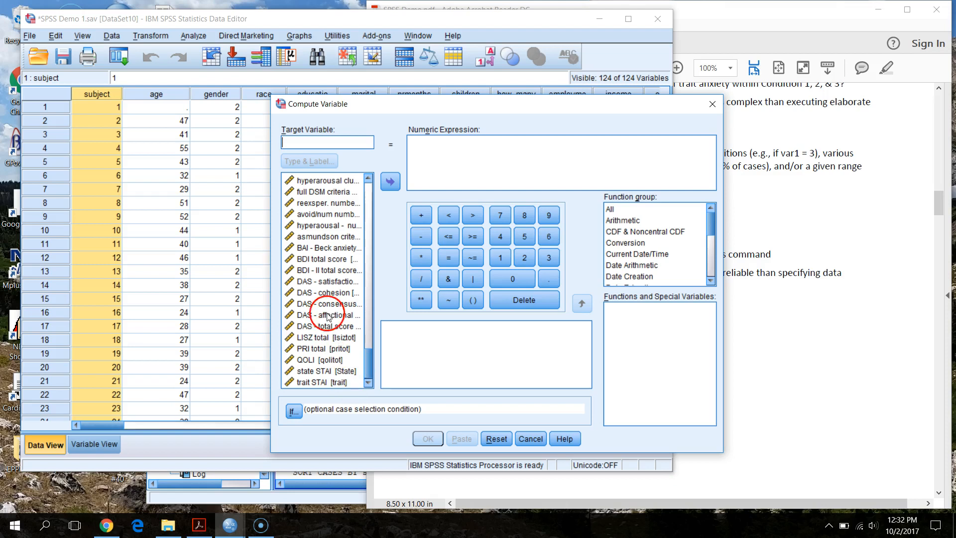
pyautogui.moveTo(372, 358); pyautogui.dragTo(363, 191)
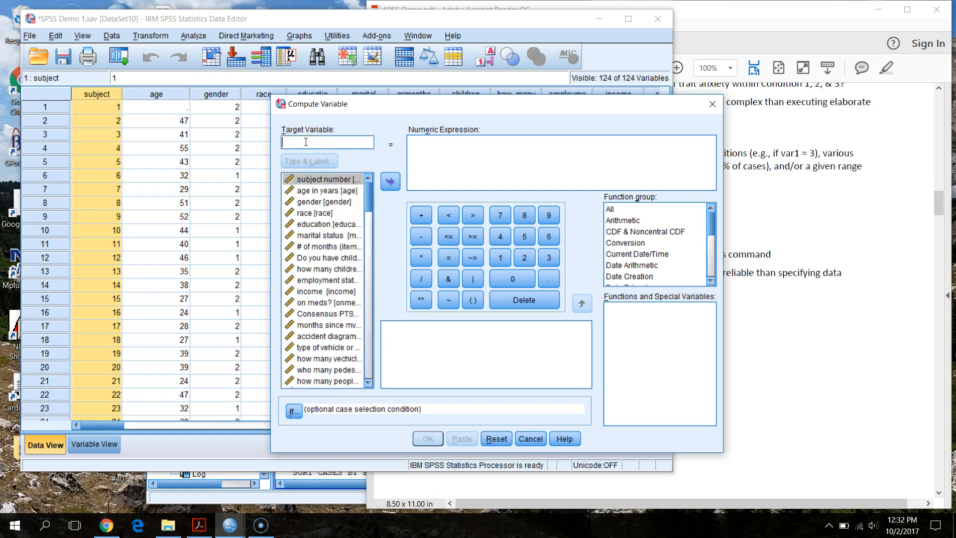
pyautogui.write('In')
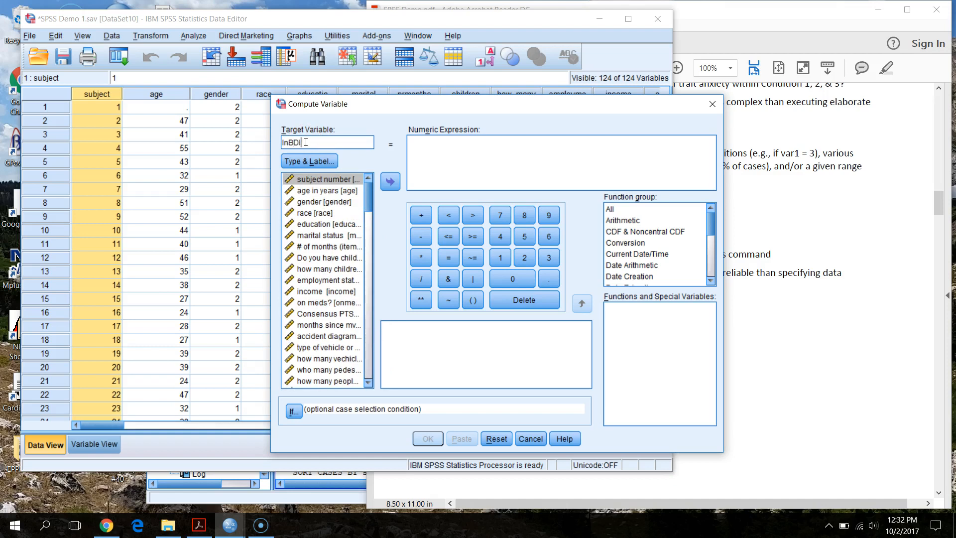
# - Build the numeric expression LN(BDI2tot) for lnBDI from the arithmetic Ln function and the BDI-II total score
pyautogui.click(471, 158)
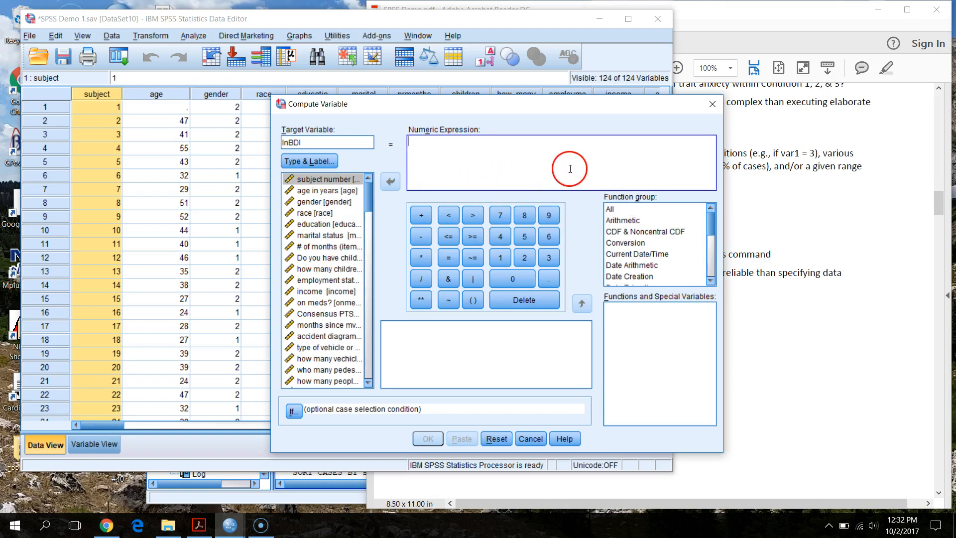
pyautogui.click(640, 220)
pyautogui.moveTo(712, 322); pyautogui.dragTo(720, 349)
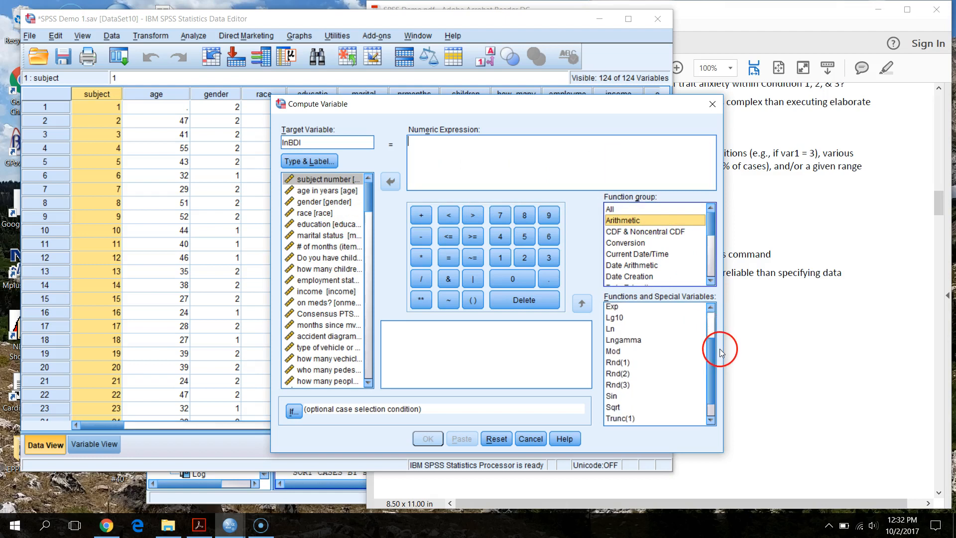
pyautogui.doubleClick(610, 329)
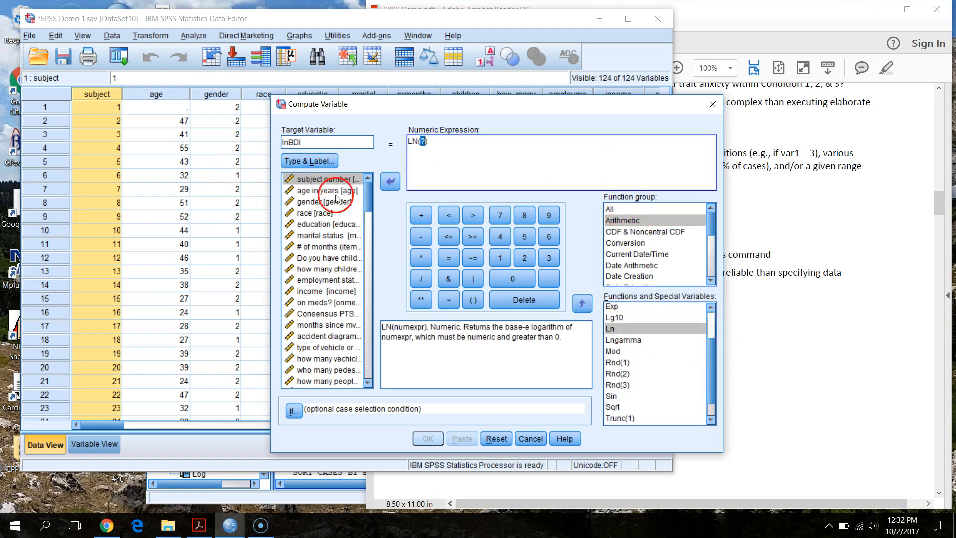
pyautogui.moveTo(369, 192); pyautogui.dragTo(369, 373)
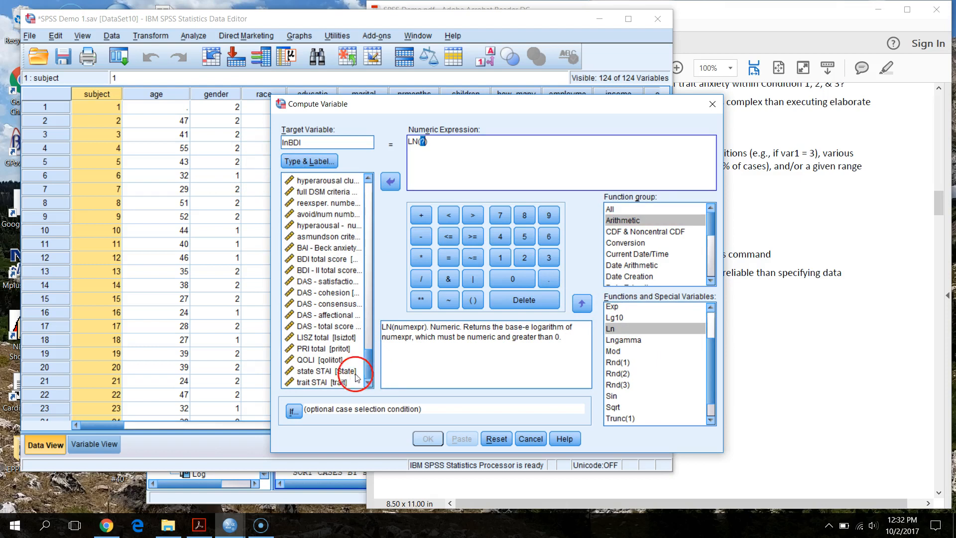
pyautogui.doubleClick(327, 272)
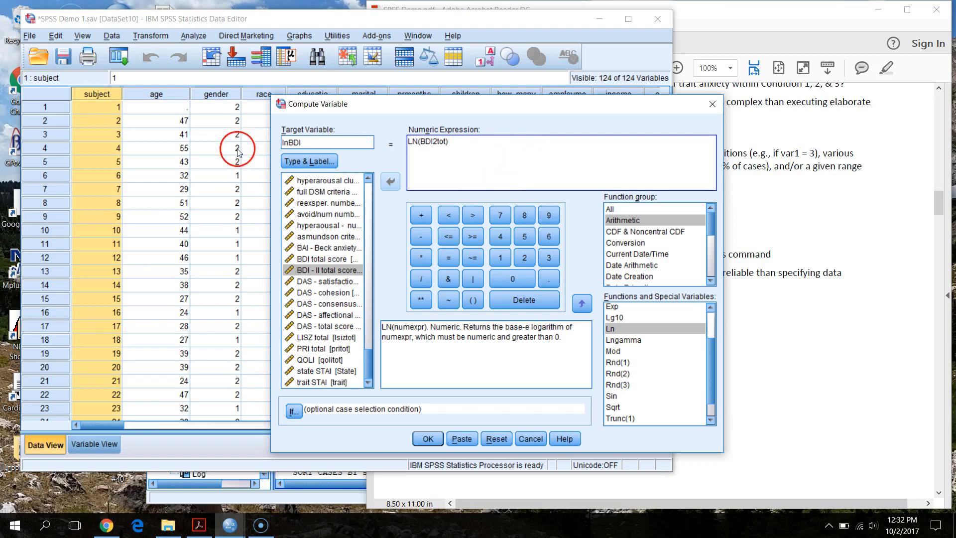
pyautogui.doubleClick(303, 140)
pyautogui.click(459, 147)
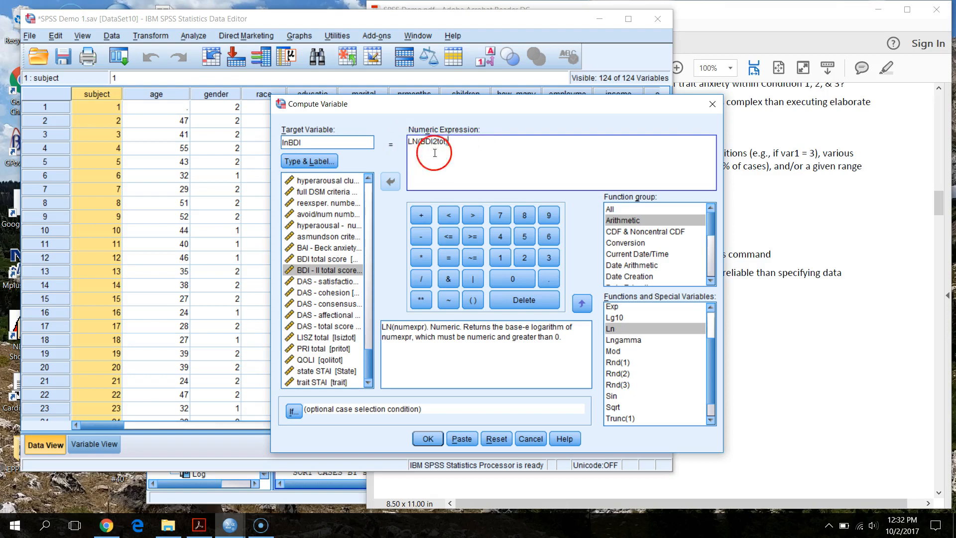
# - Compute lnBDI from LN(BDI2tot) and check its column against the BDI2tot and BDIscore columns in the data
pyautogui.click(430, 440)
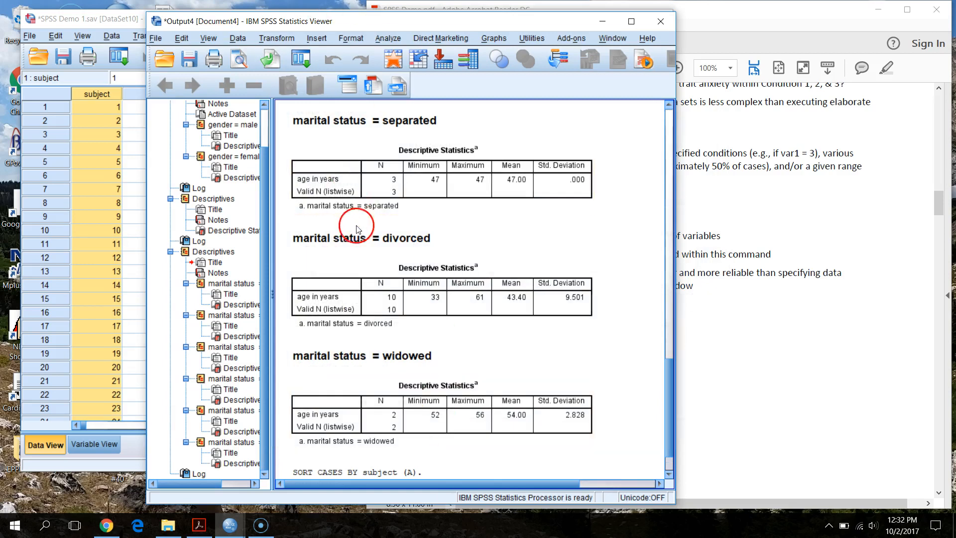
pyautogui.click(117, 20)
pyautogui.click(160, 107)
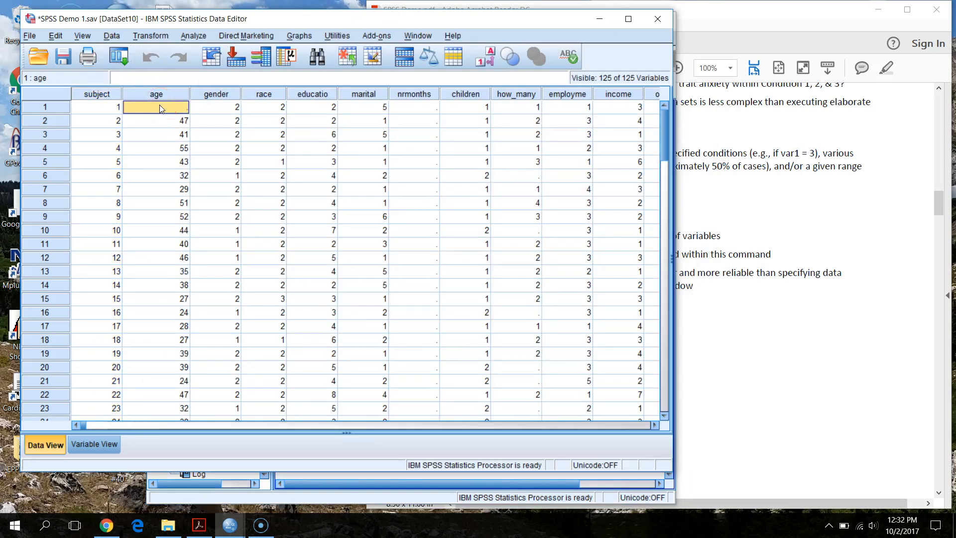
pyautogui.hotkey('ctrl', 'Right')
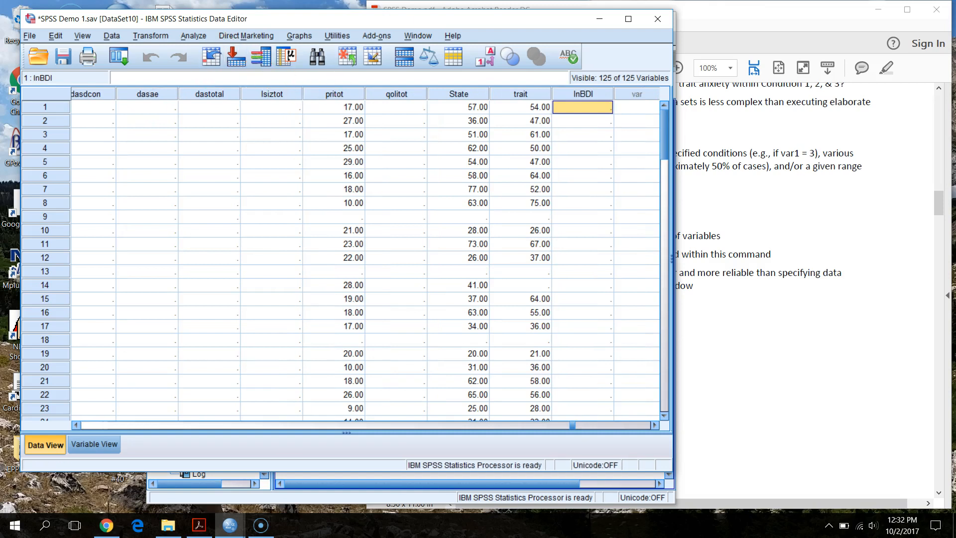
pyautogui.moveTo(668, 134); pyautogui.dragTo(679, 82)
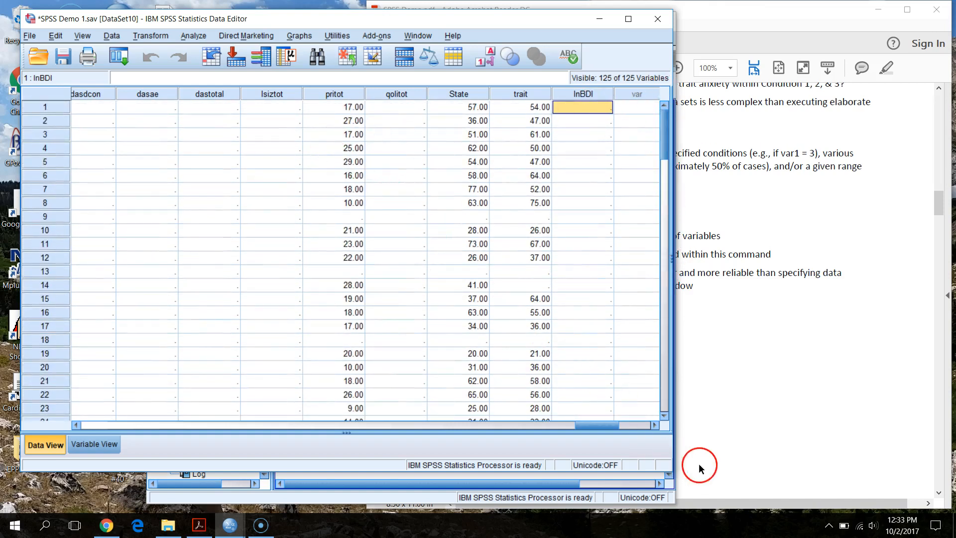
pyautogui.moveTo(603, 429); pyautogui.dragTo(576, 432)
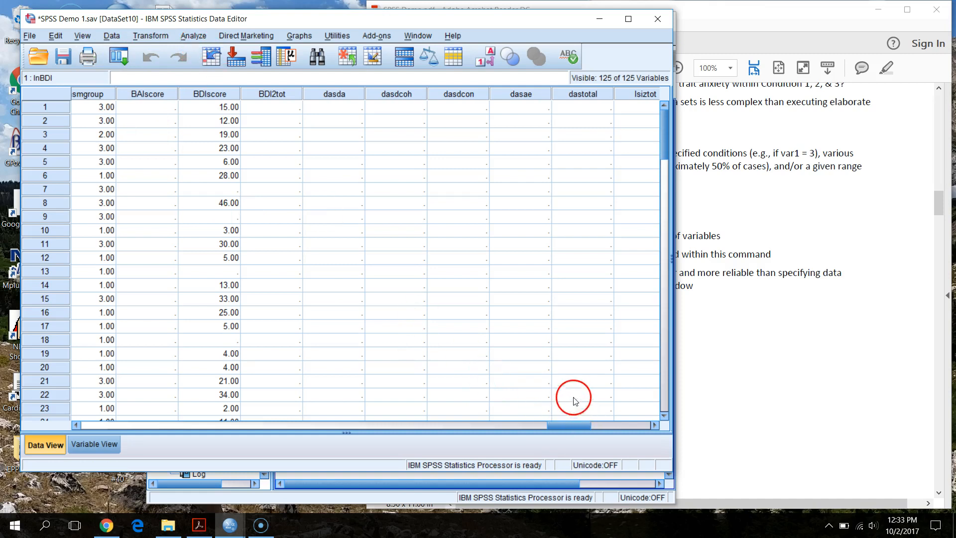
pyautogui.moveTo(585, 422)
pyautogui.mouseDown()
pyautogui.moveTo(609, 422)
pyautogui.moveTo(567, 423)
pyautogui.mouseUp()
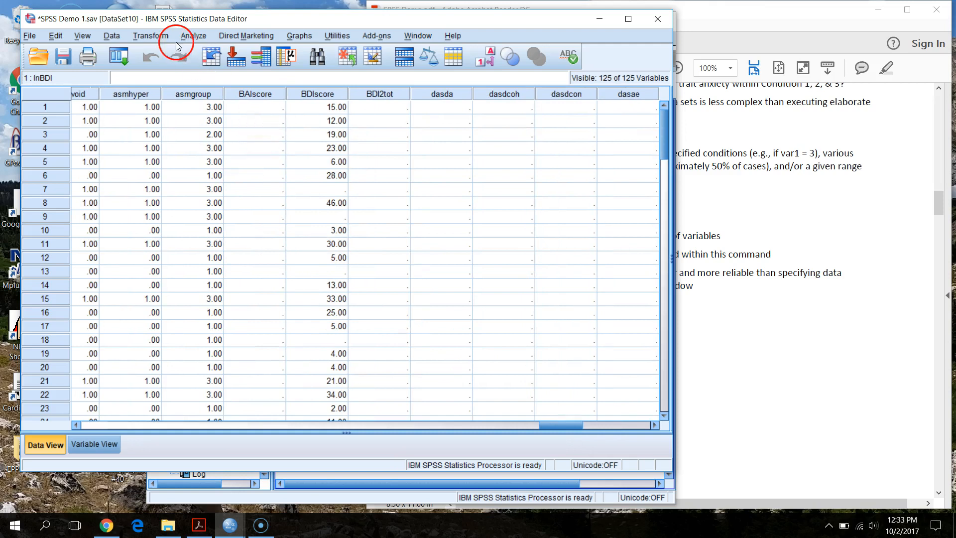
# - Recompute lnBDI as LN(BDIscore), replacing the previous expression and allowing the existing variable to be changed
pyautogui.click(193, 35)
pyautogui.moveTo(150, 35)
pyautogui.click(169, 53)
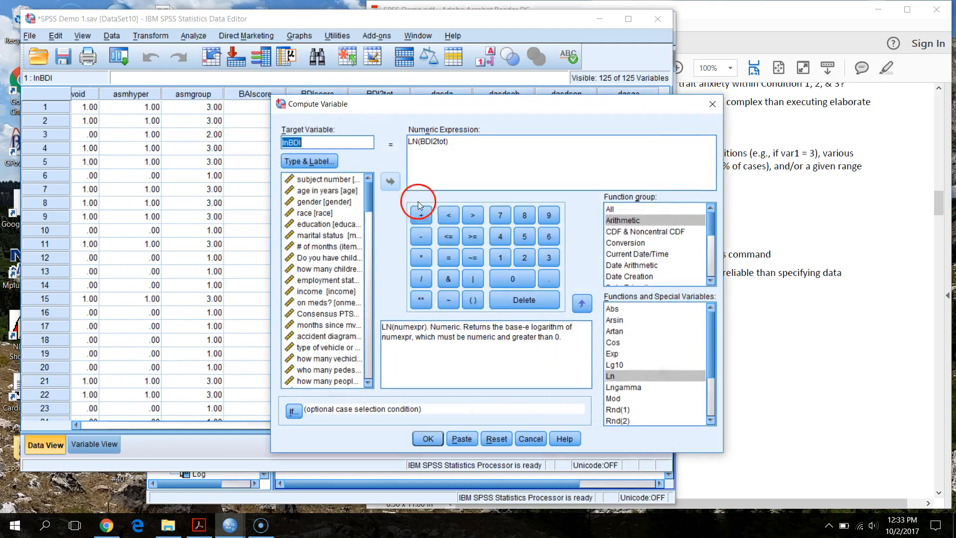
pyautogui.moveTo(449, 141); pyautogui.dragTo(413, 142)
pyautogui.press('BackSpace')
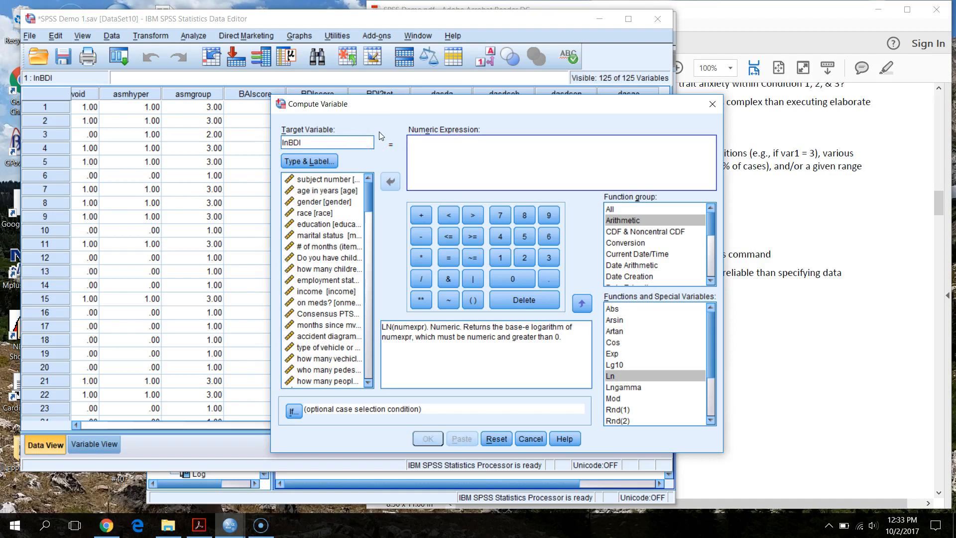
pyautogui.doubleClick(617, 377)
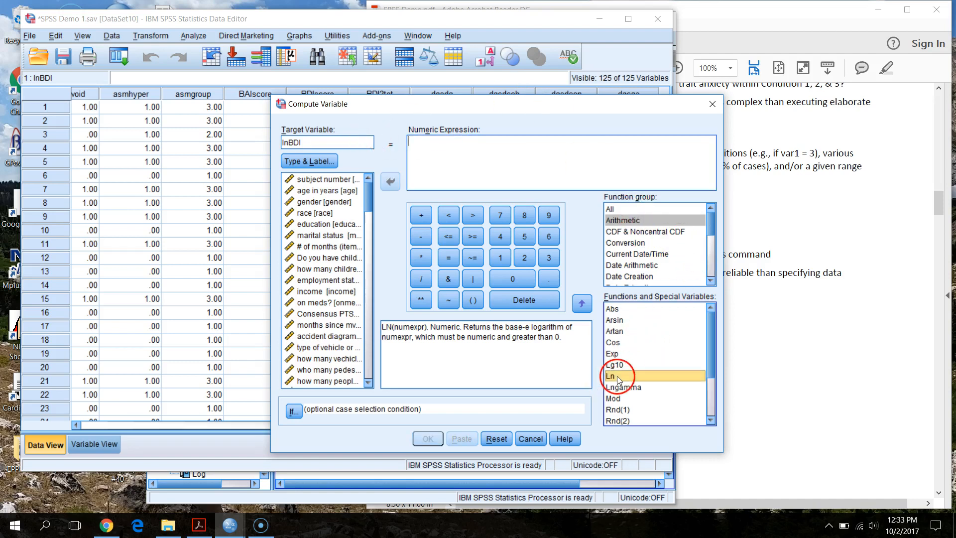
pyautogui.moveTo(369, 183); pyautogui.dragTo(369, 368)
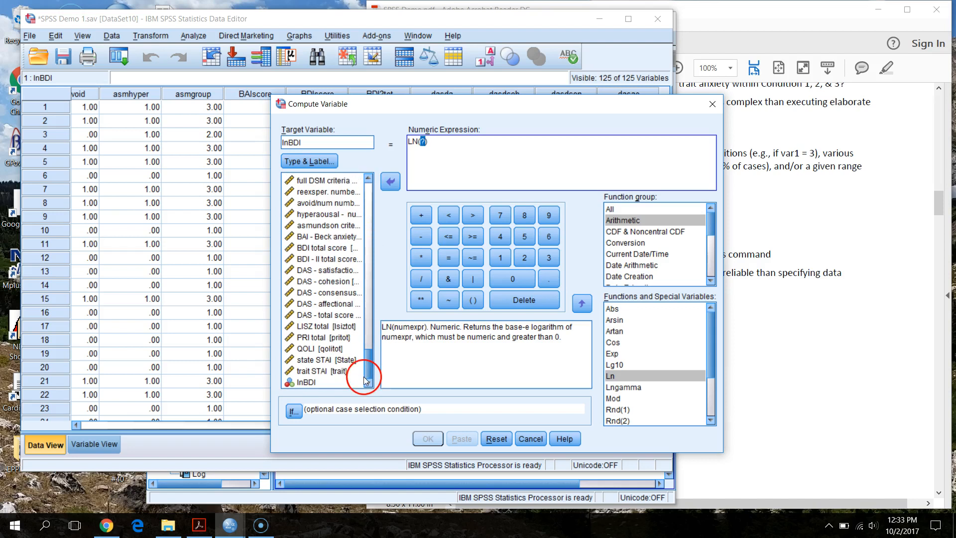
pyautogui.doubleClick(335, 248)
pyautogui.click(427, 439)
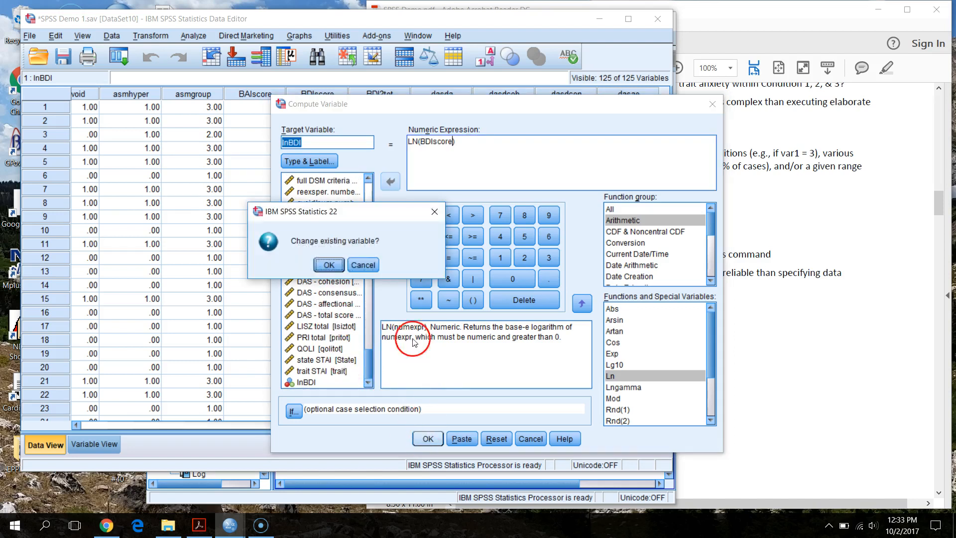
pyautogui.click(329, 264)
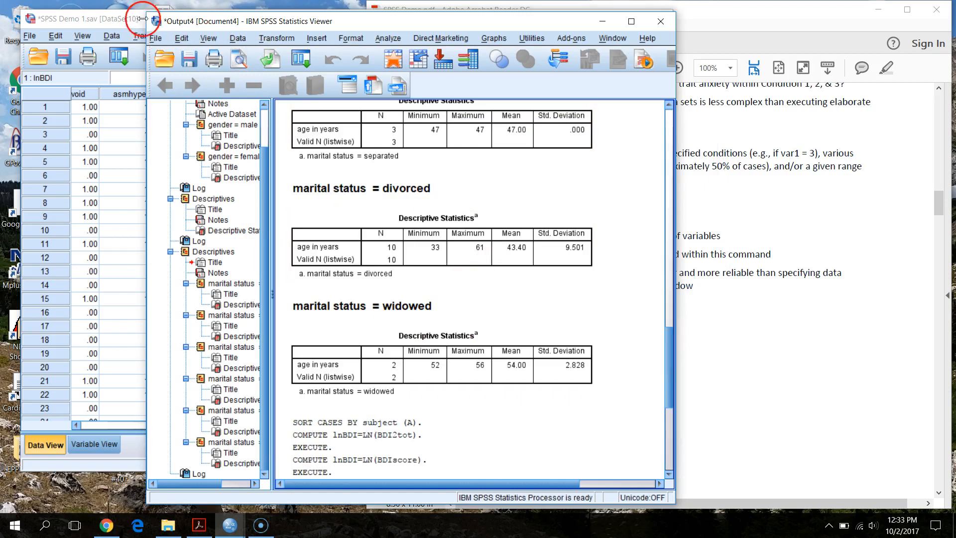
# - Return to the SPSS Demo 1 data and examine the lnBDI values across cases alongside BDIscore
pyautogui.click(142, 18)
pyautogui.click(333, 108)
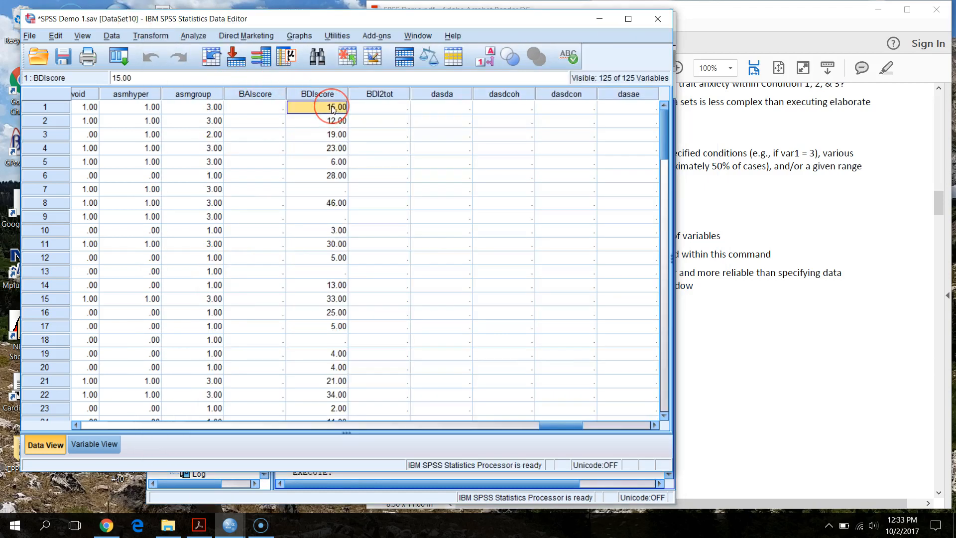
pyautogui.hotkey('ctrl', 'Right')
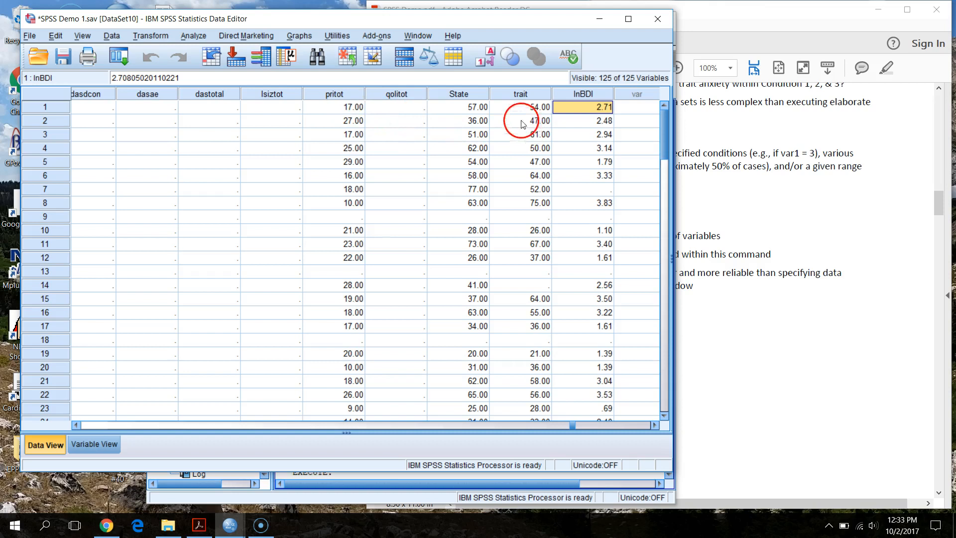
pyautogui.click(605, 124)
pyautogui.click(613, 151)
pyautogui.click(606, 175)
pyautogui.scroll(-4, 609, 206)
pyautogui.scroll(-2, 608, 214)
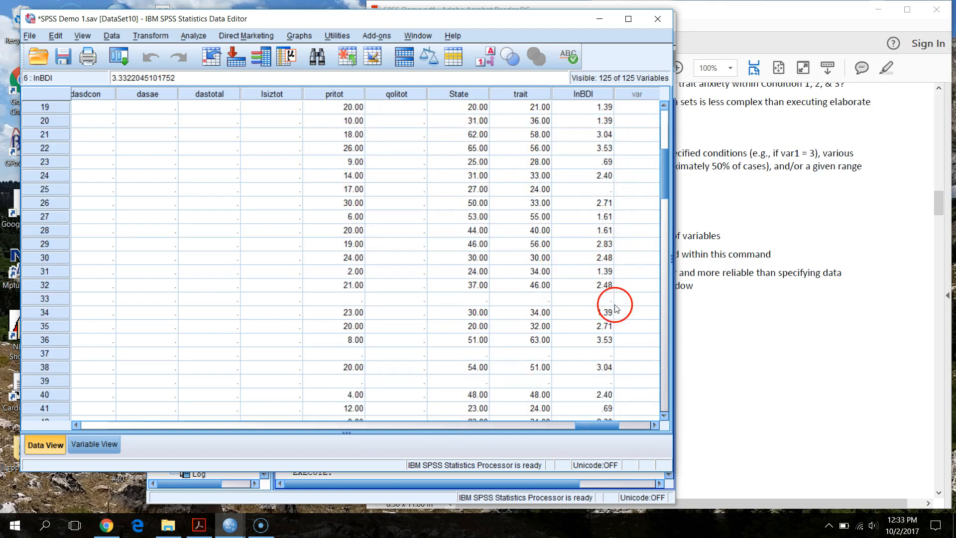
pyautogui.click(605, 312)
pyautogui.moveTo(608, 425); pyautogui.dragTo(649, 424)
pyautogui.click(321, 114)
pyautogui.click(164, 52)
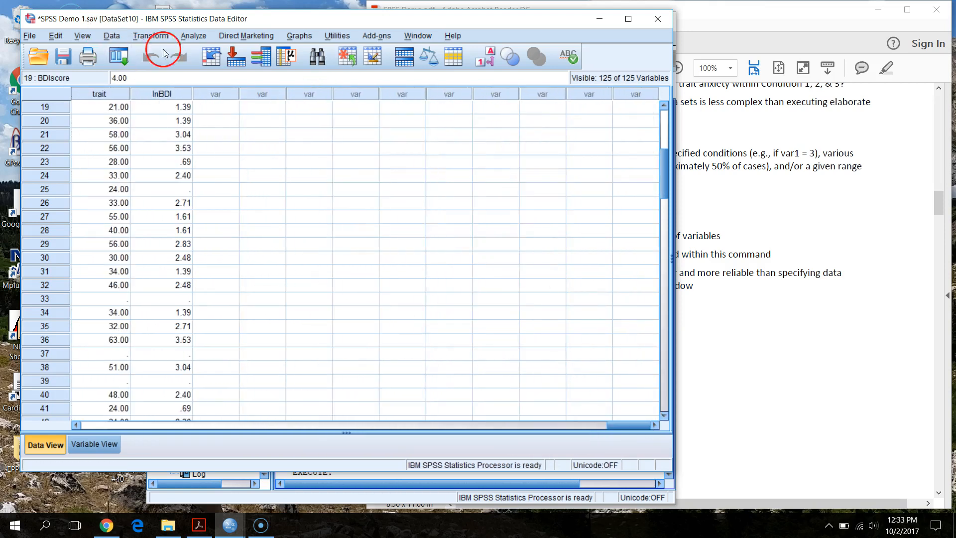
pyautogui.click(148, 39)
pyautogui.click(155, 48)
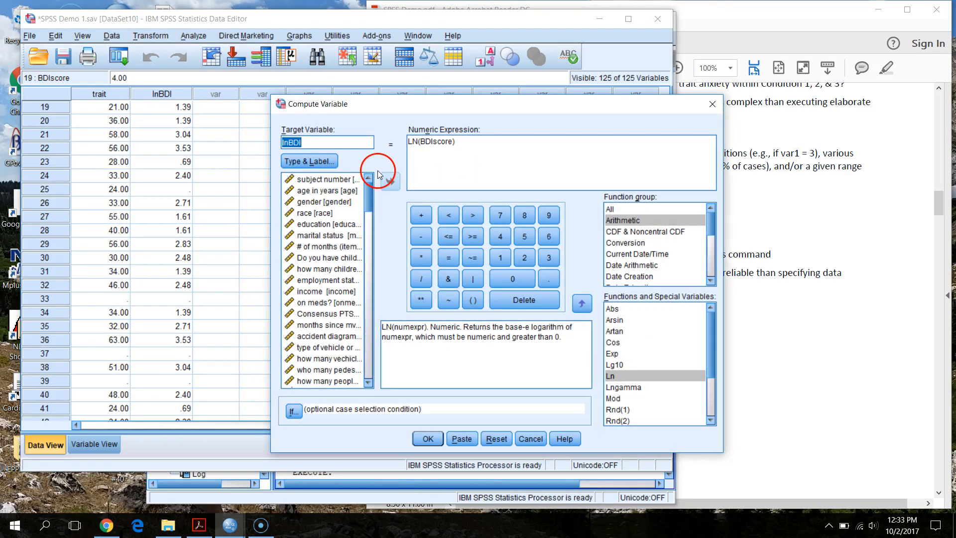
pyautogui.click(531, 438)
# - Start a new Compute Variable with STAIsum as the target variable and clear the LN(BDIscore) expression
pyautogui.moveTo(613, 426); pyautogui.dragTo(603, 429)
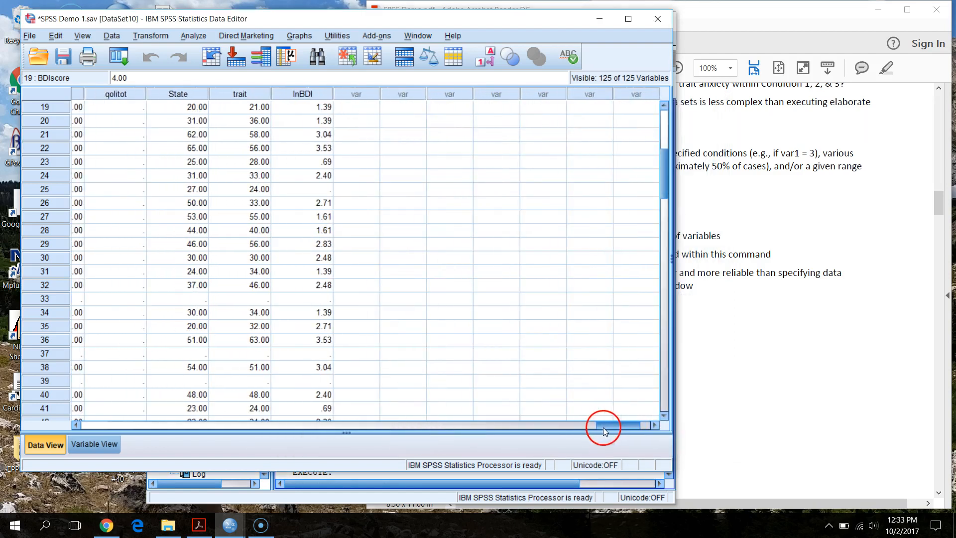
pyautogui.click(197, 35)
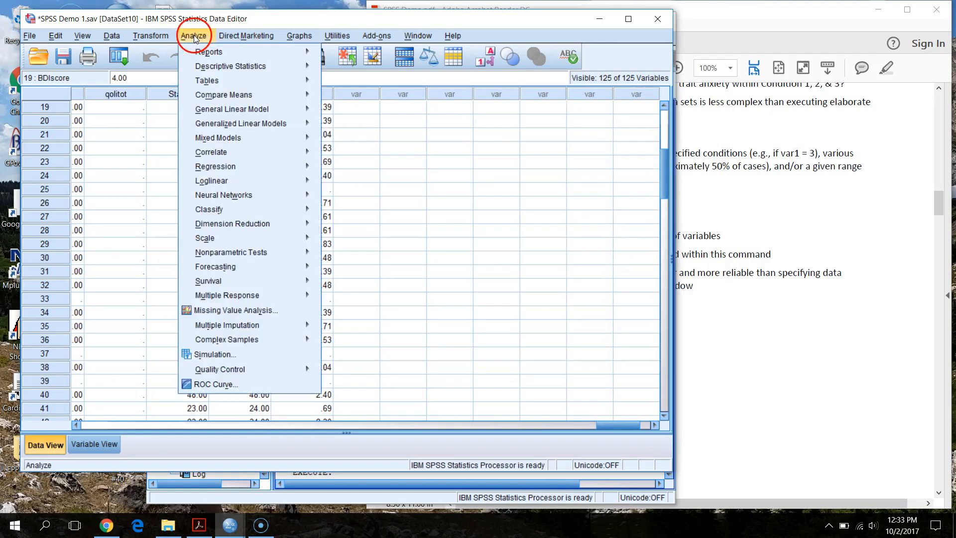
pyautogui.moveTo(167, 37)
pyautogui.click(172, 54)
pyautogui.doubleClick(291, 143)
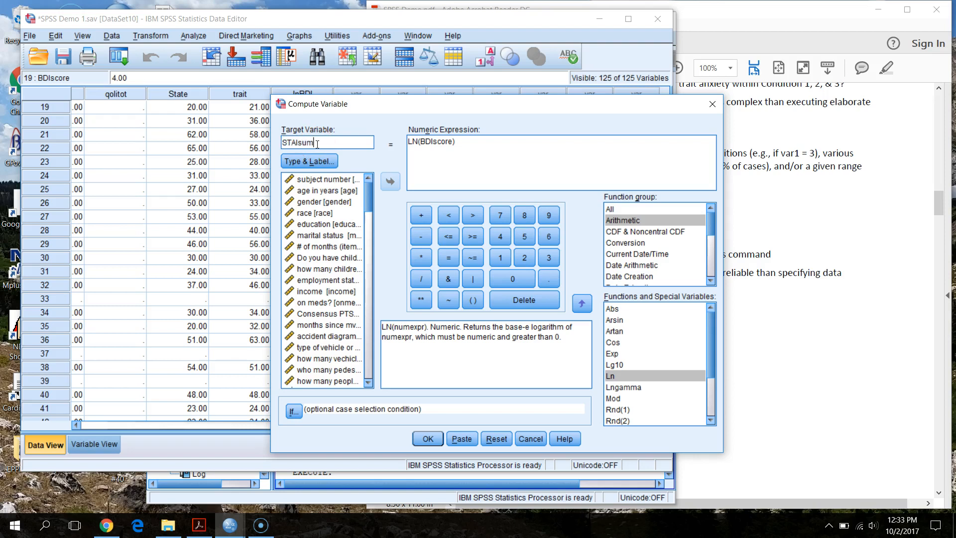
pyautogui.moveTo(459, 148); pyautogui.dragTo(357, 138)
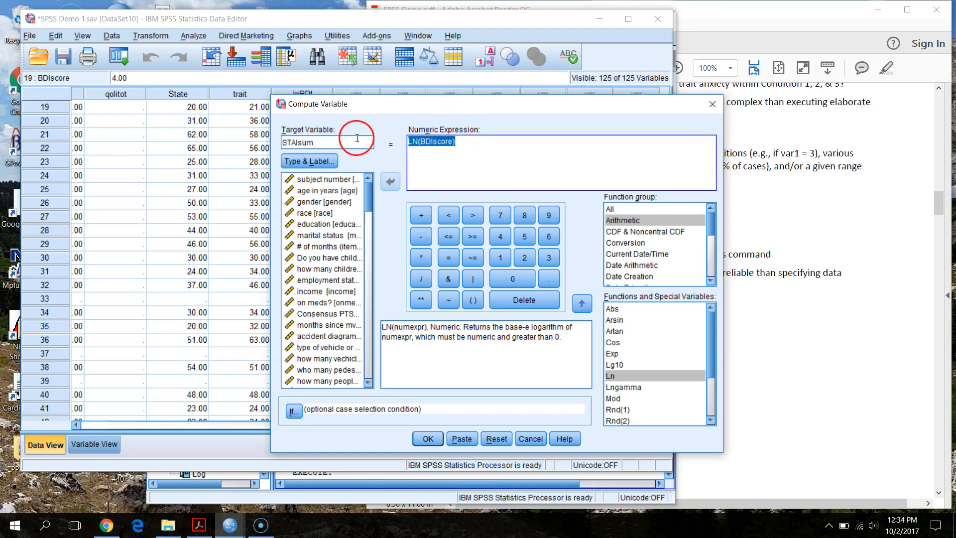
pyautogui.press('Delete')
# - Compute STAIsum as State+trait from the state and trait STAI scores and review its values in the data
pyautogui.moveTo(370, 177); pyautogui.dragTo(368, 377)
pyautogui.click(339, 361)
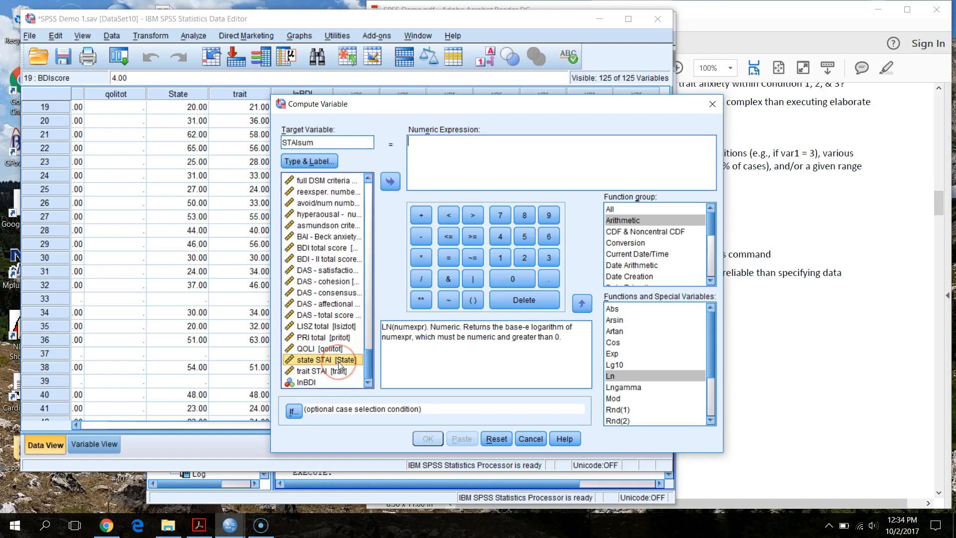
pyautogui.click(390, 182)
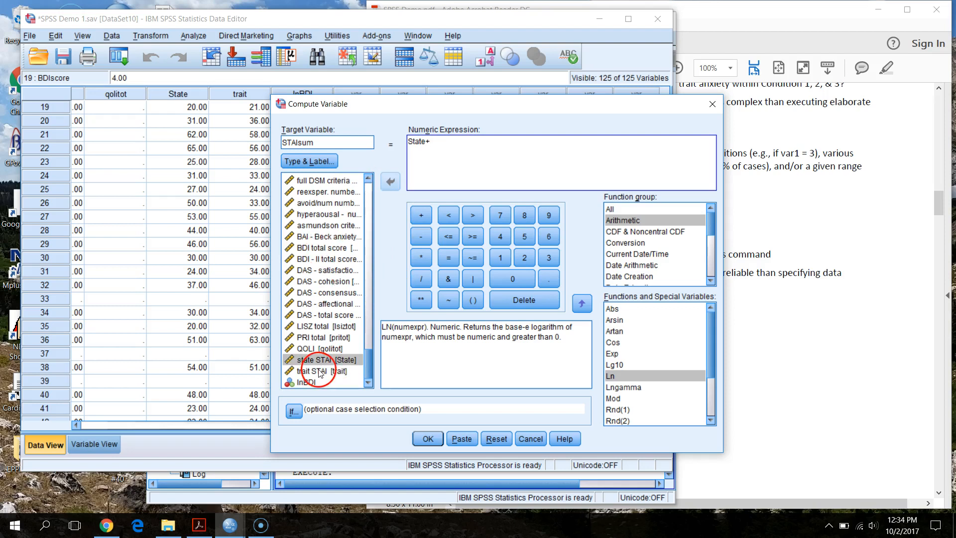
pyautogui.click(319, 371)
pyautogui.click(395, 184)
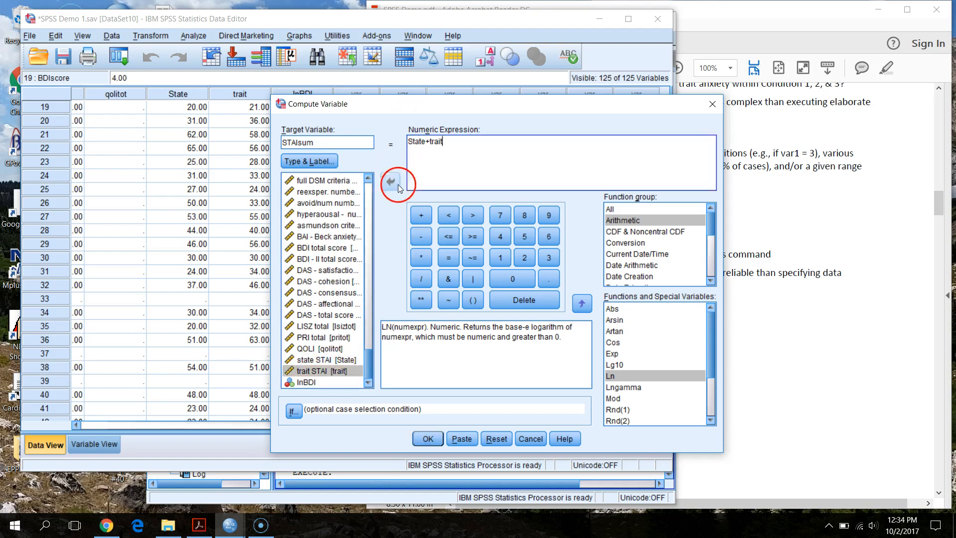
pyautogui.click(427, 438)
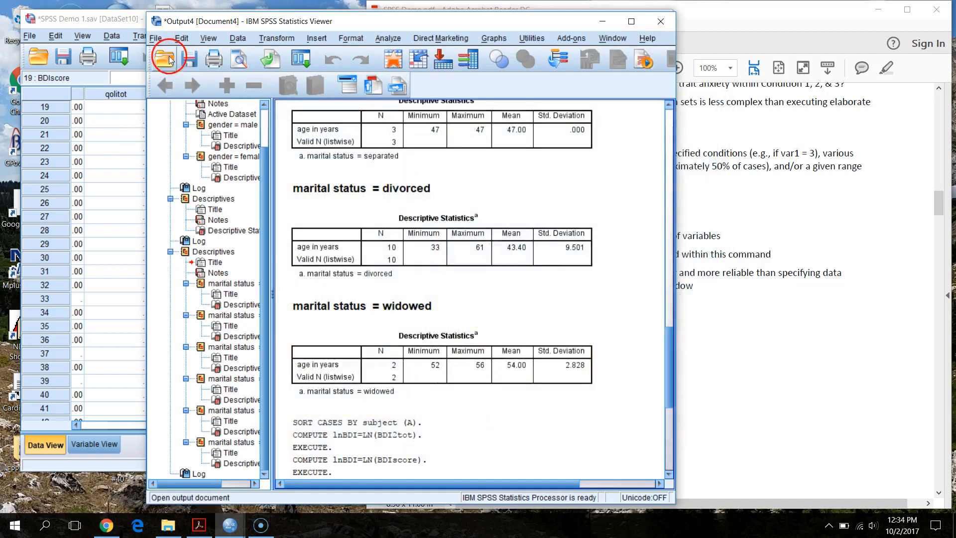
pyautogui.click(127, 20)
pyautogui.click(379, 107)
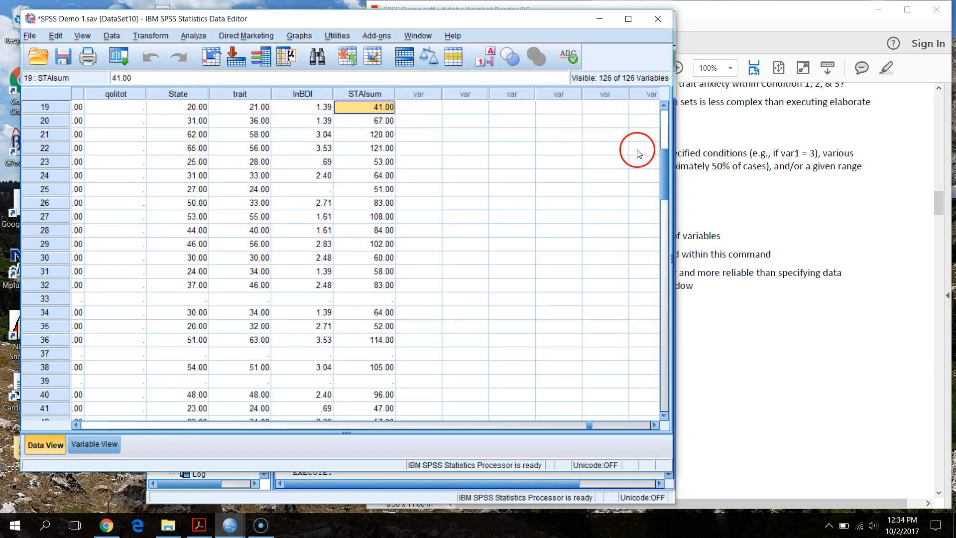
pyautogui.moveTo(665, 172); pyautogui.dragTo(647, 112)
# - Return to the start of the data and sort the cases in ascending order by subject
pyautogui.click(150, 36)
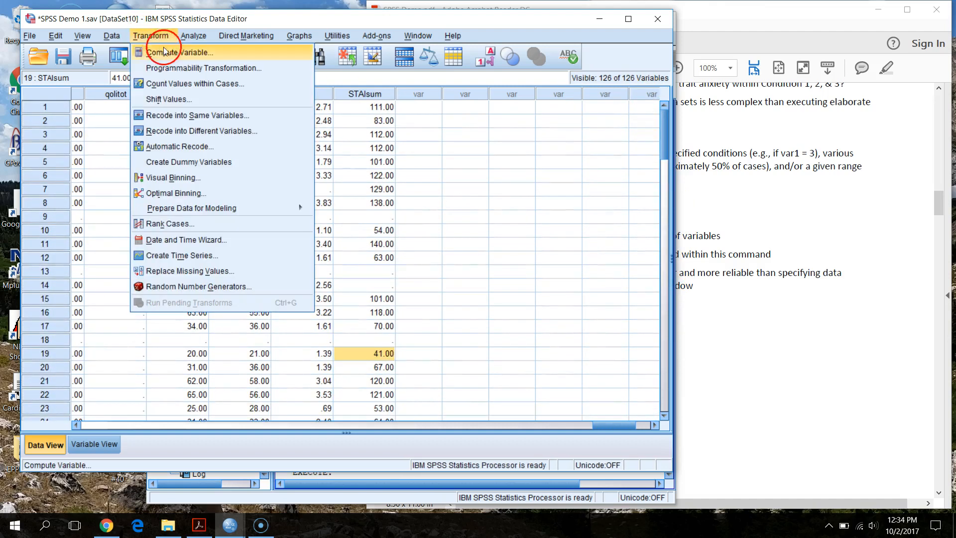
pyautogui.click(173, 21)
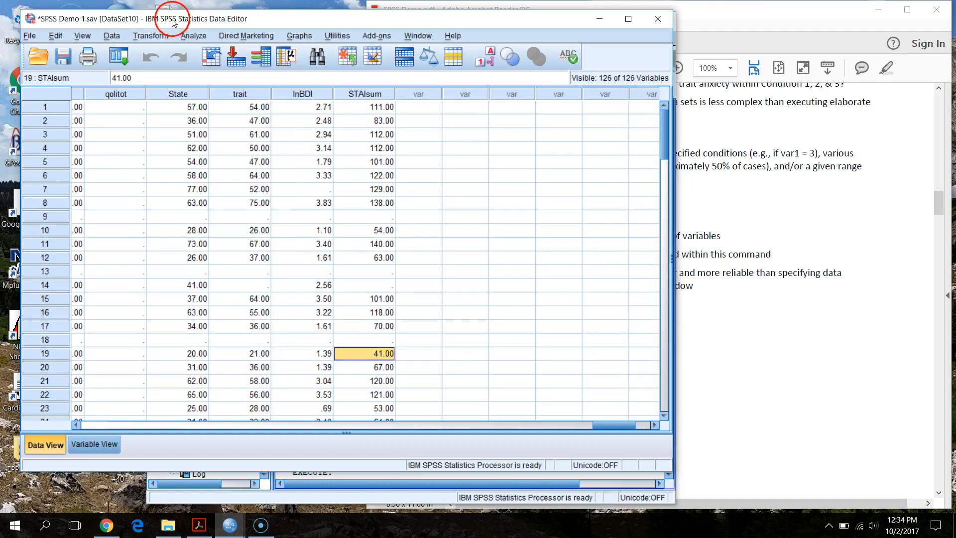
pyautogui.click(381, 108)
pyautogui.hotkey('ctrl', 'Home')
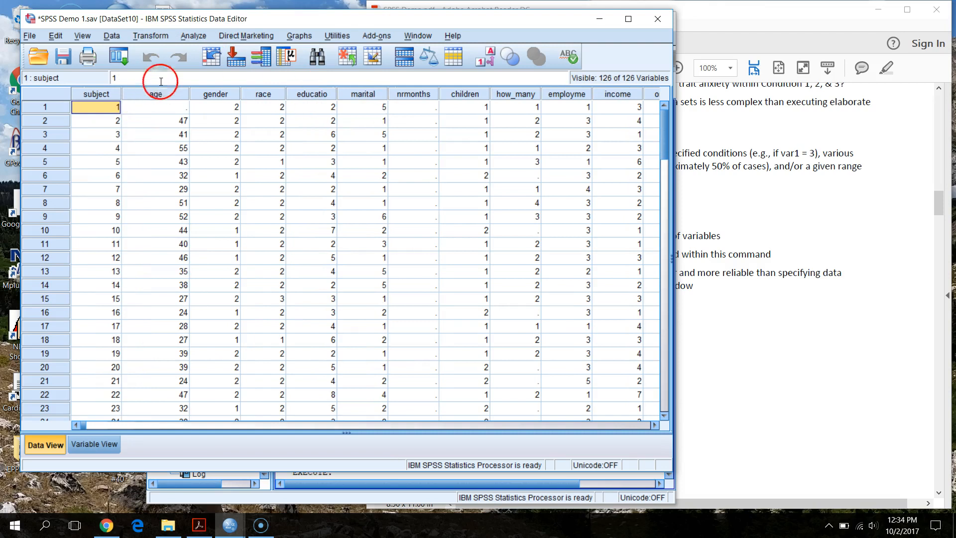
pyautogui.click(101, 92)
pyautogui.rightClick(102, 93)
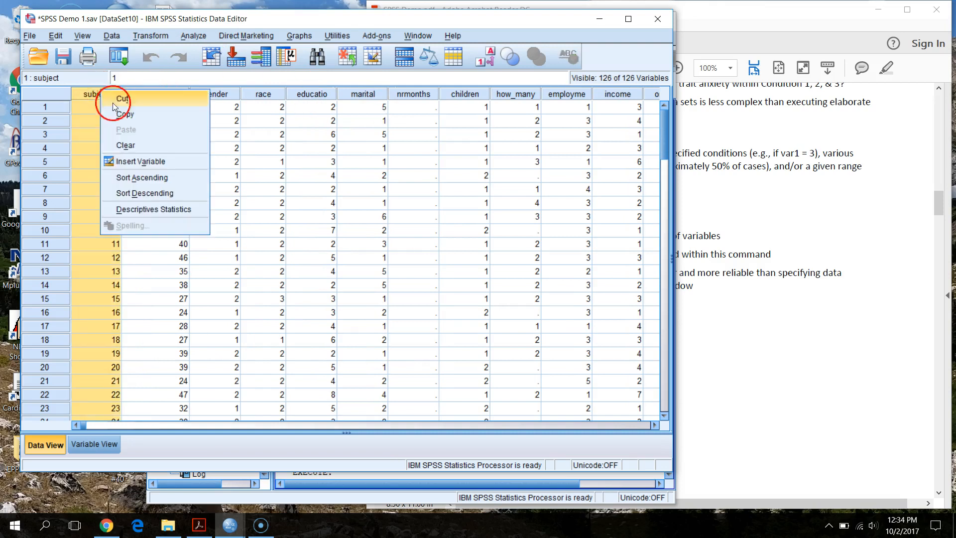
pyautogui.click(145, 179)
# - Switch to SPSS Demo.pdf, review the document back to its first page, and return to the SPSS Demo 1 data
pyautogui.click(733, 303)
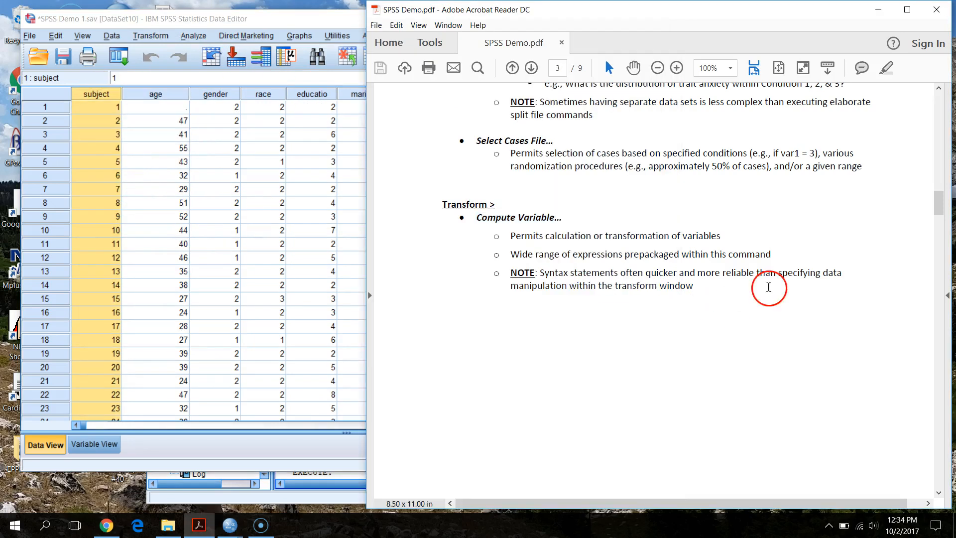
pyautogui.scroll(-3, 737, 324)
pyautogui.moveTo(951, 208); pyautogui.dragTo(937, 108)
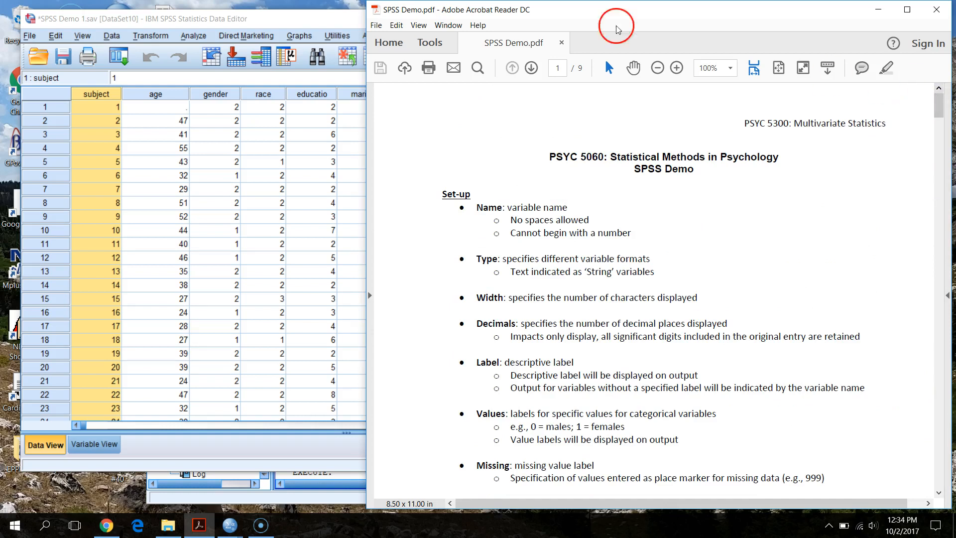
pyautogui.click(342, 23)
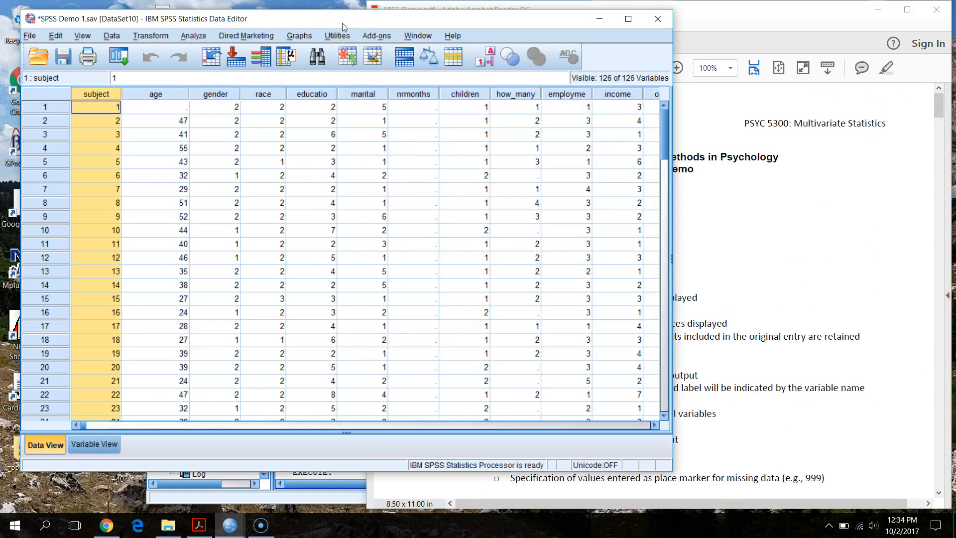